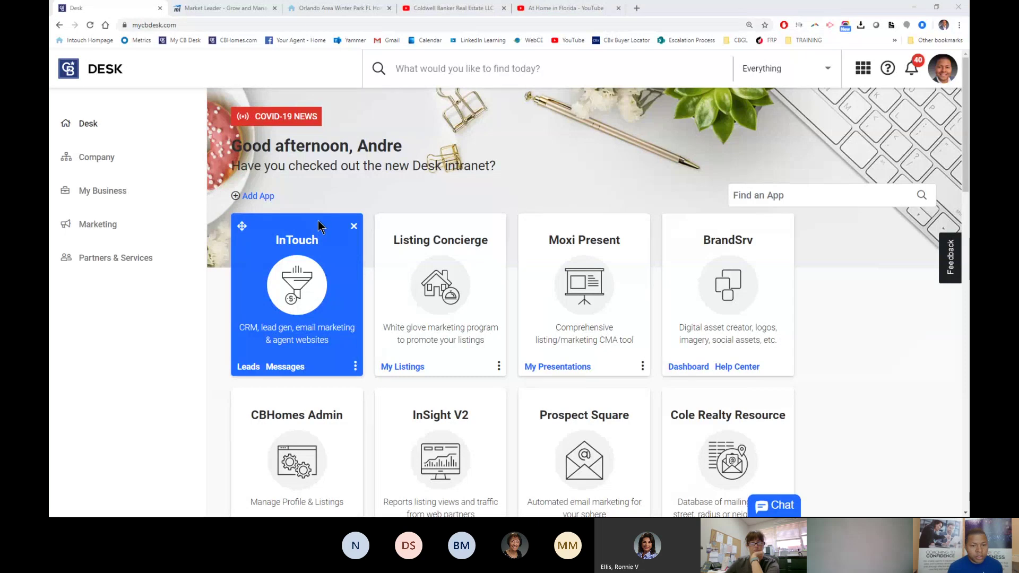
- Go from the Desk intranet to the InTouch CRM and open the My Account settings
click(298, 297)
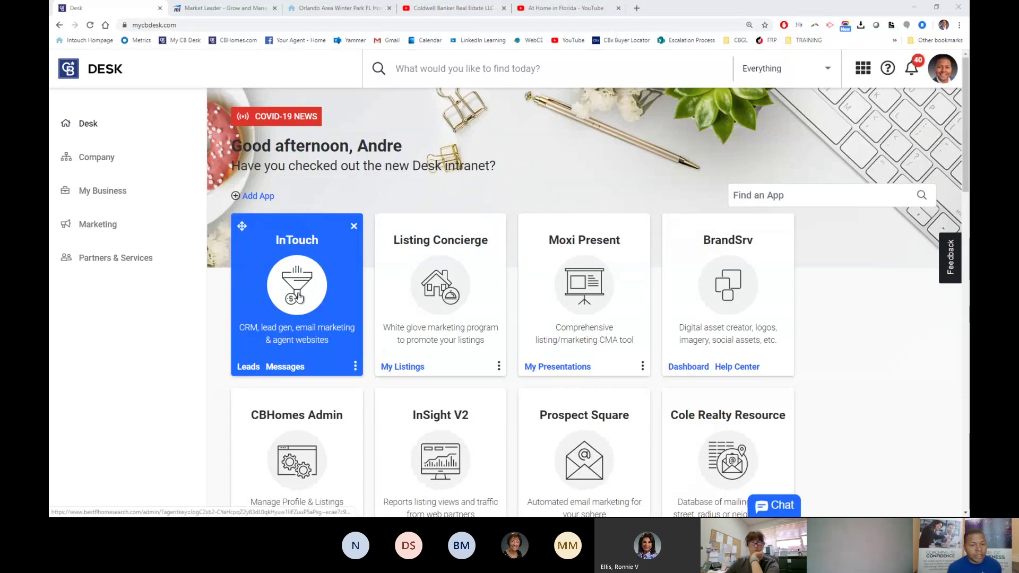
click(298, 298)
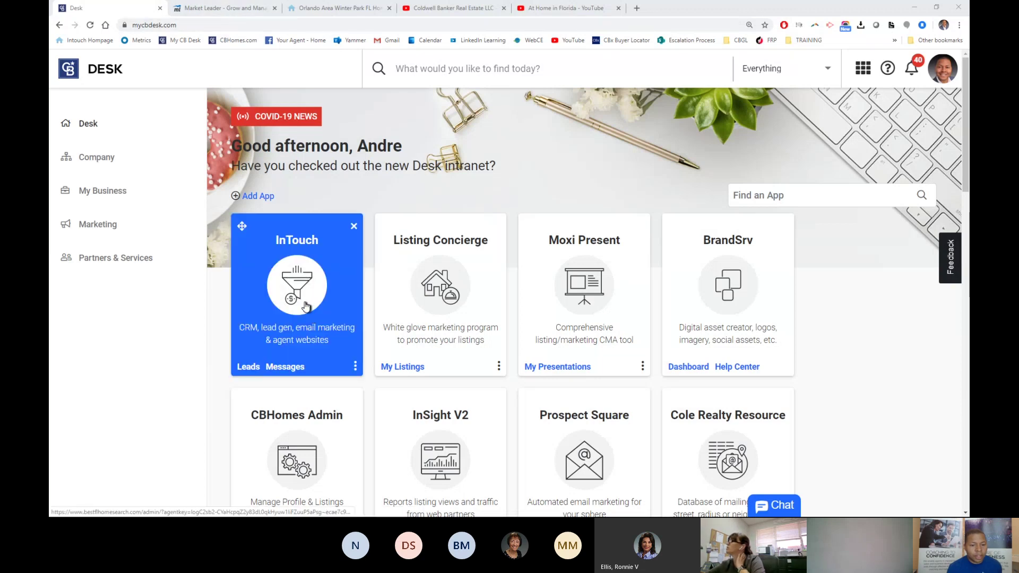
click(214, 10)
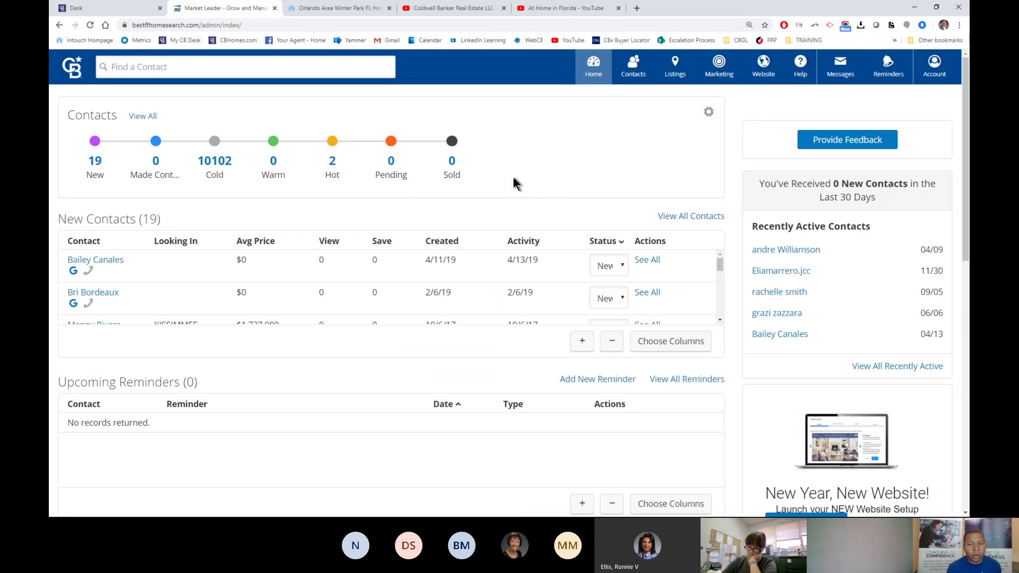
click(935, 79)
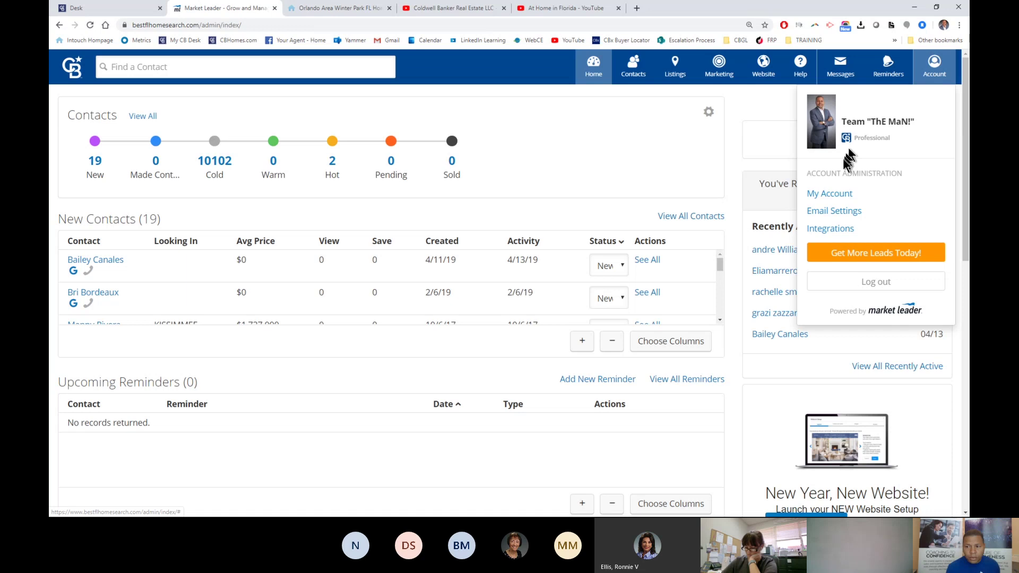
click(827, 197)
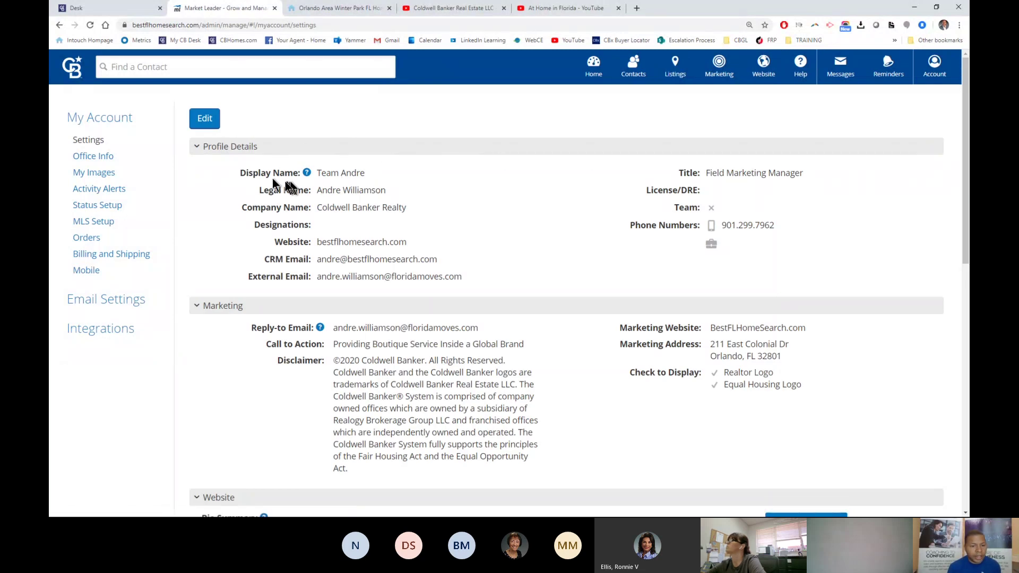
- Review the account's profile details, including display name, phone numbers and website, along with the marketing and bio sections
drag(283, 175, 240, 175)
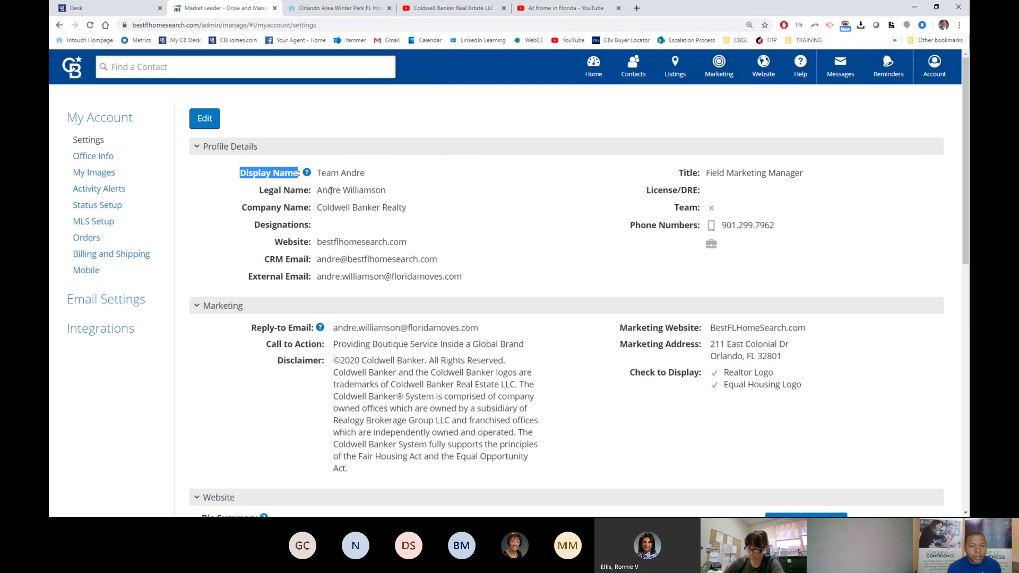
key(ctrl)
key(ctrl)
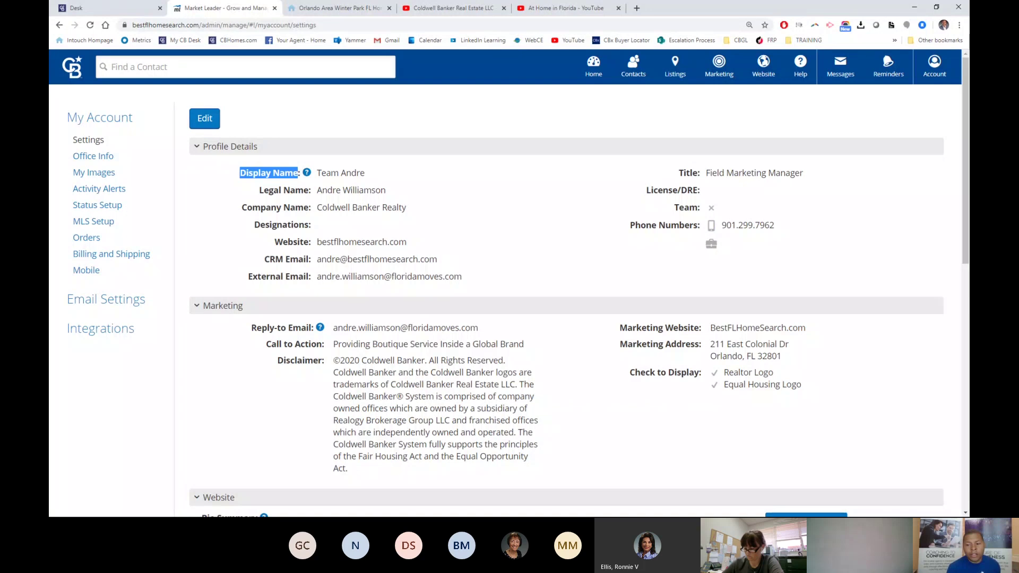
drag(777, 225, 722, 225)
click(723, 237)
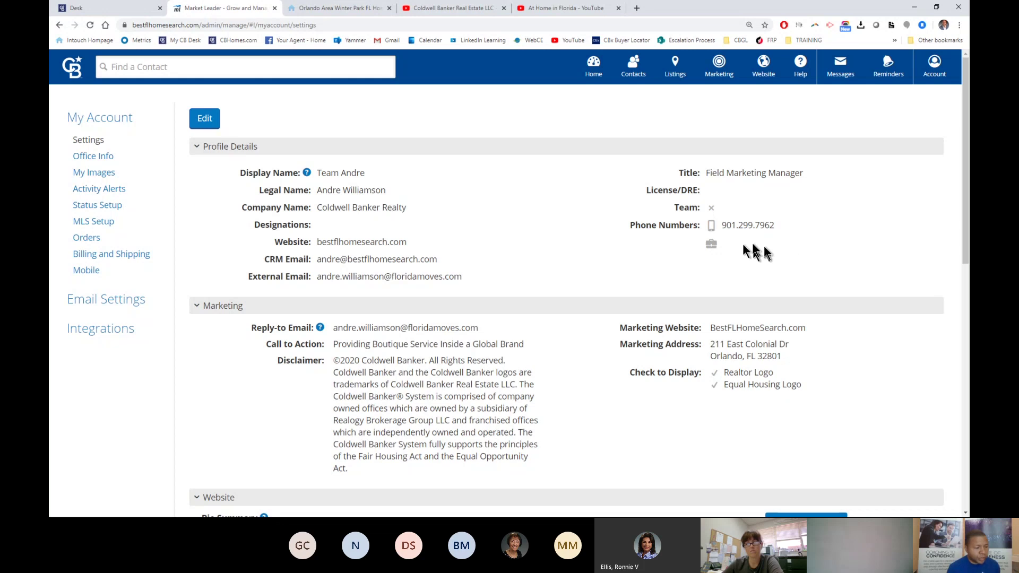
click(738, 251)
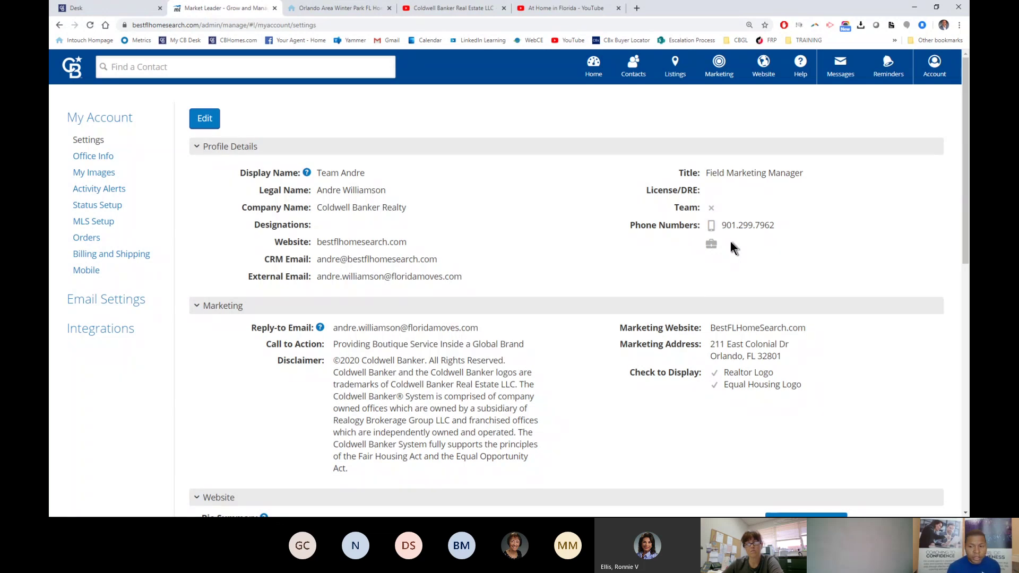
click(206, 118)
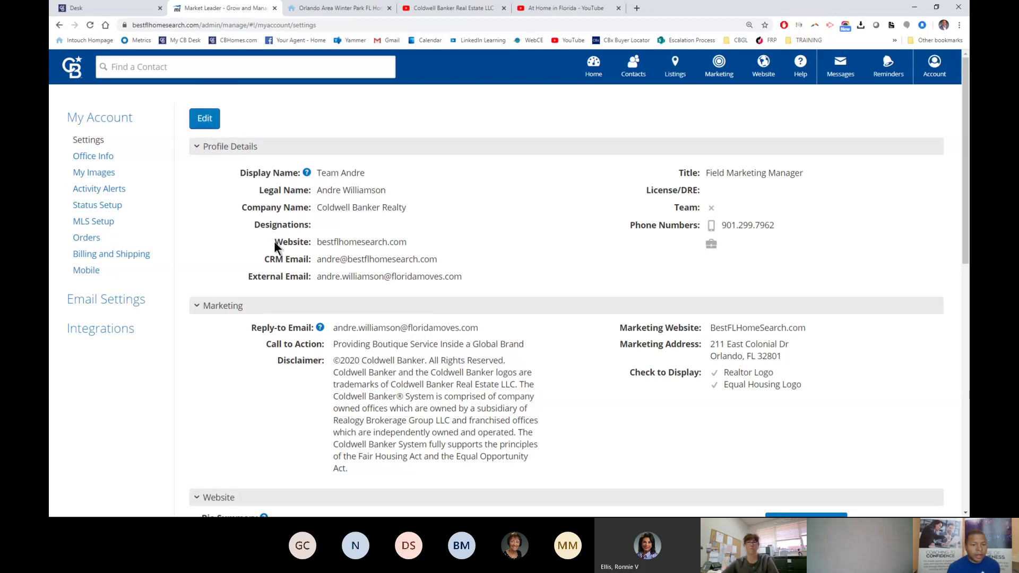
drag(275, 242, 407, 244)
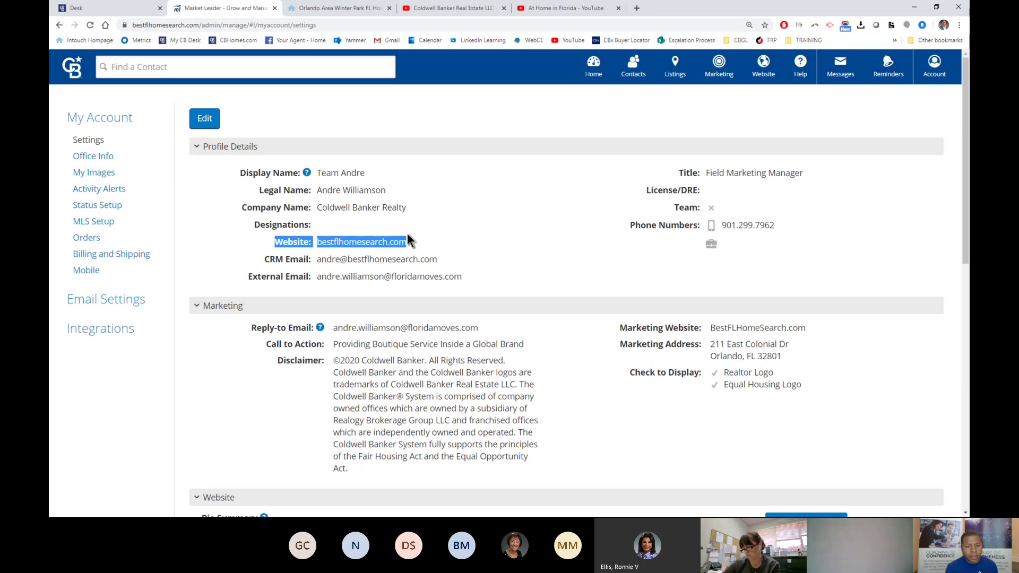
click(366, 251)
scroll(395, 258, down, 1)
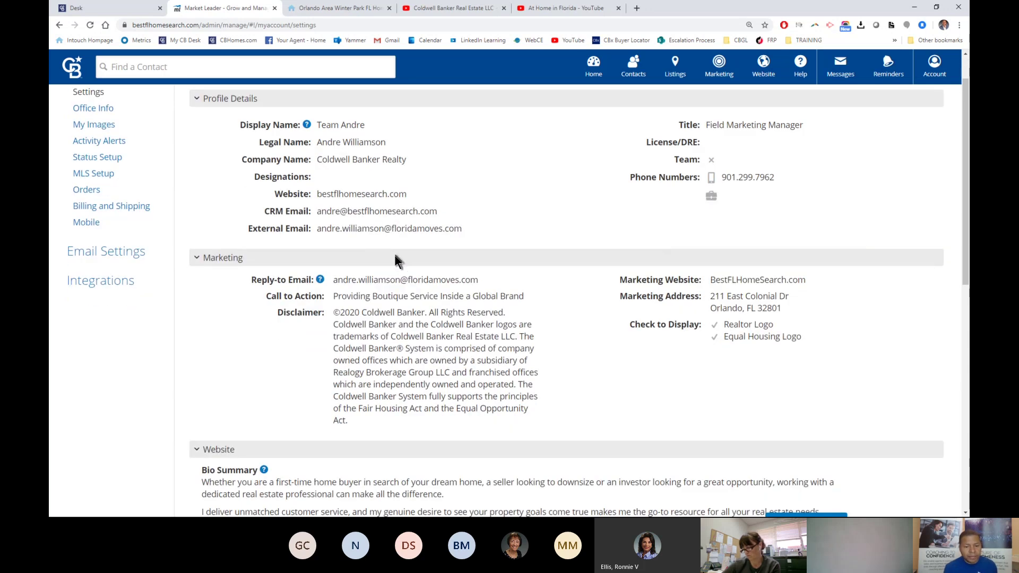
scroll(396, 259, down, 6)
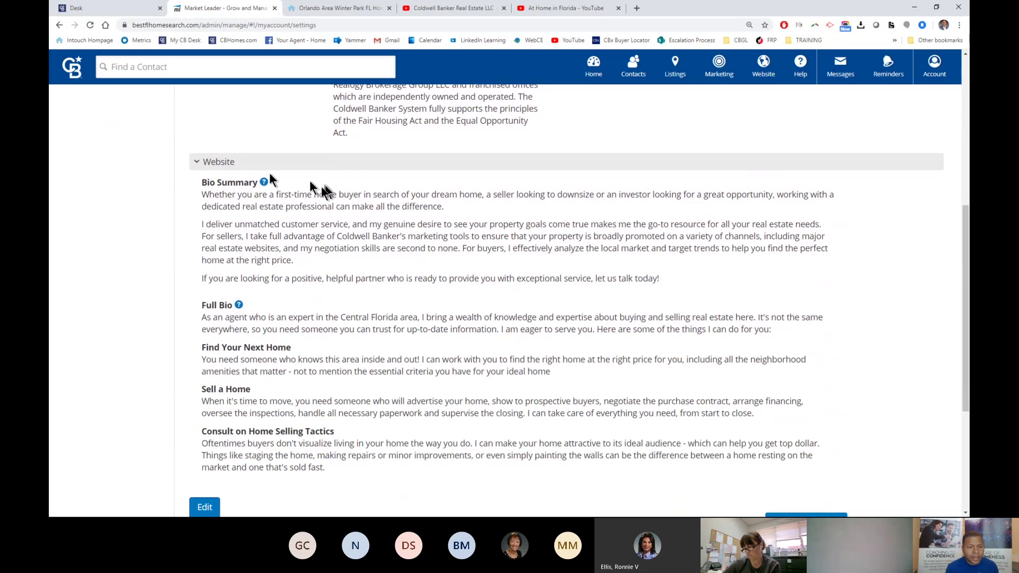
scroll(280, 178, up, 3)
scroll(280, 178, up, 3)
- Put the account settings into edit mode and examine the Bio Summary, Full Bio and Social Media Options sections
click(206, 117)
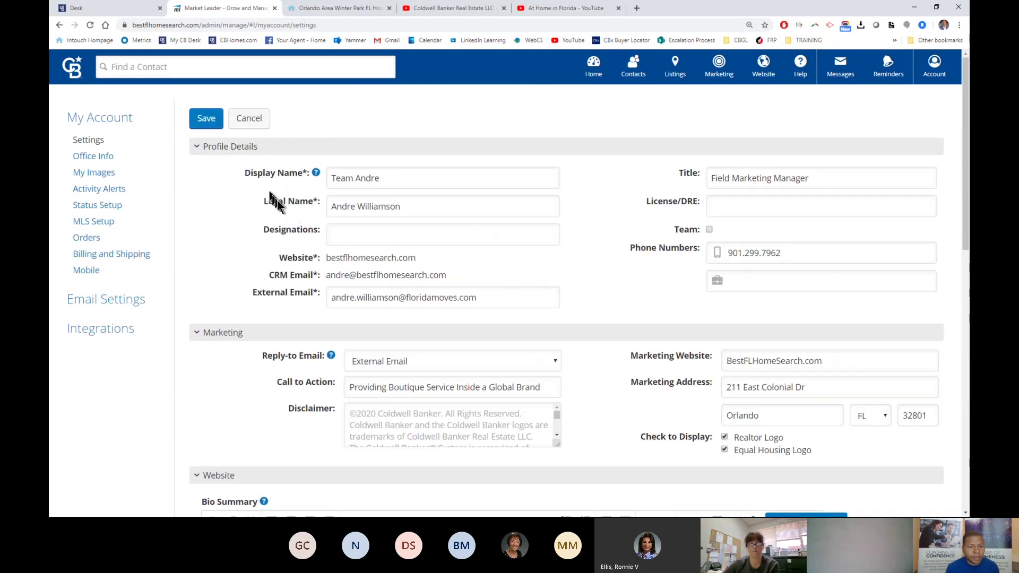
scroll(431, 272, down, 7)
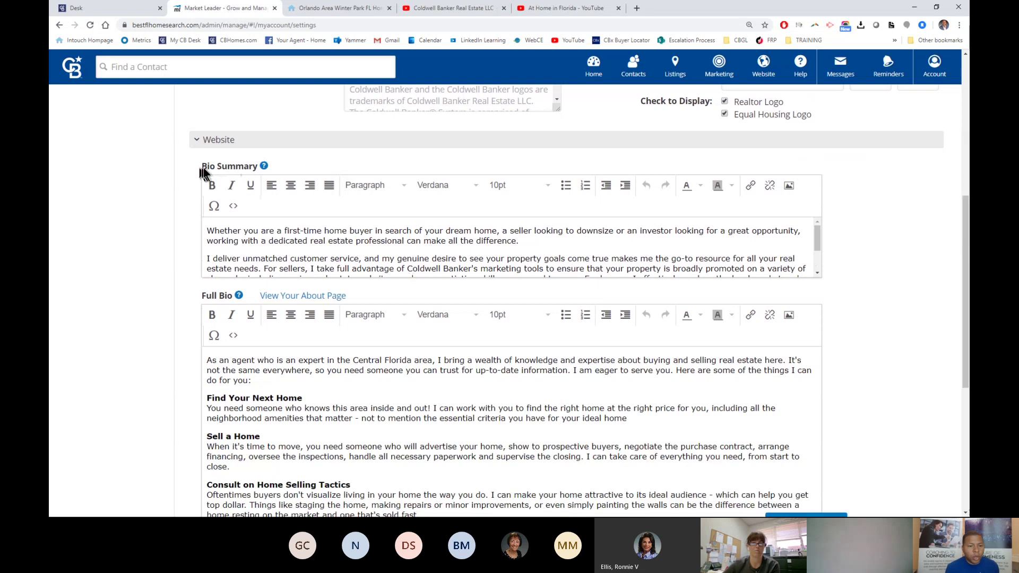
scroll(271, 329, down, 1)
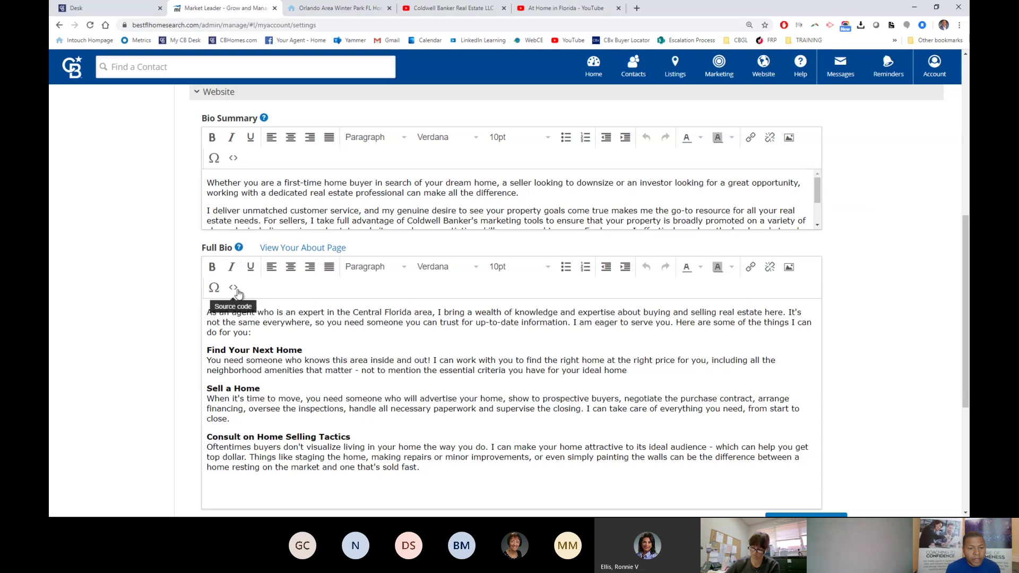
click(283, 334)
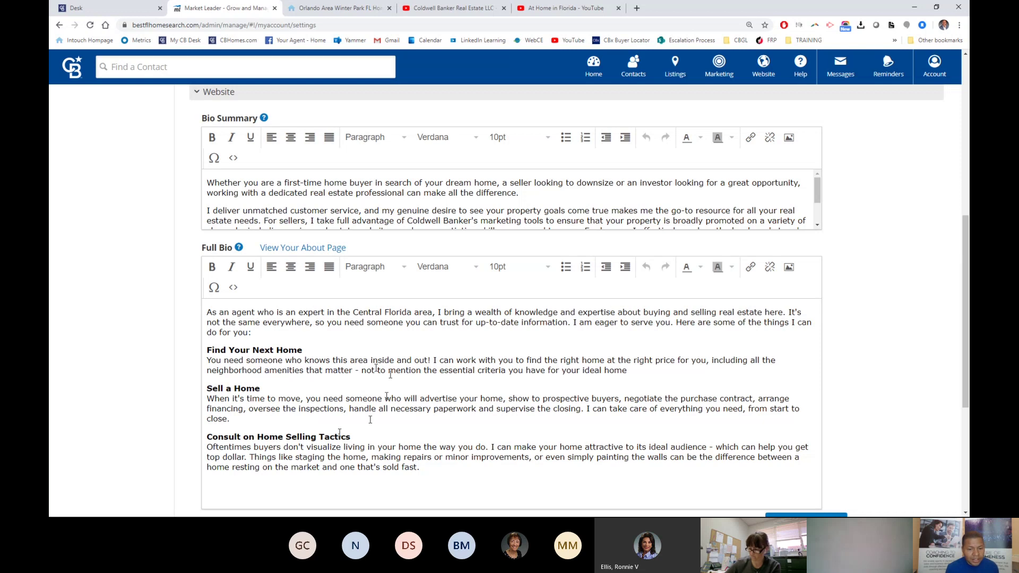
scroll(289, 227, up, 3)
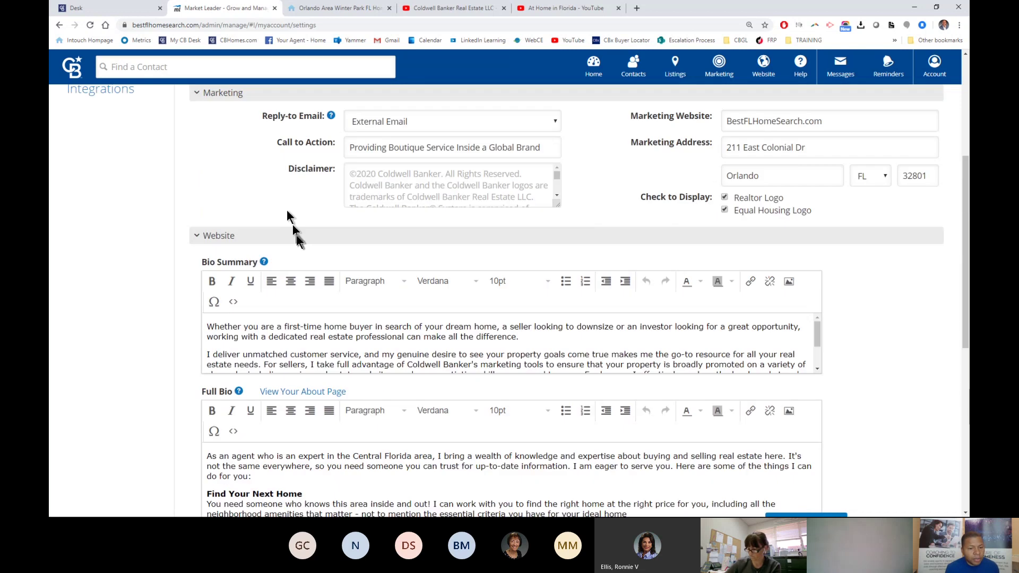
scroll(302, 341, down, 2)
scroll(303, 341, up, 3)
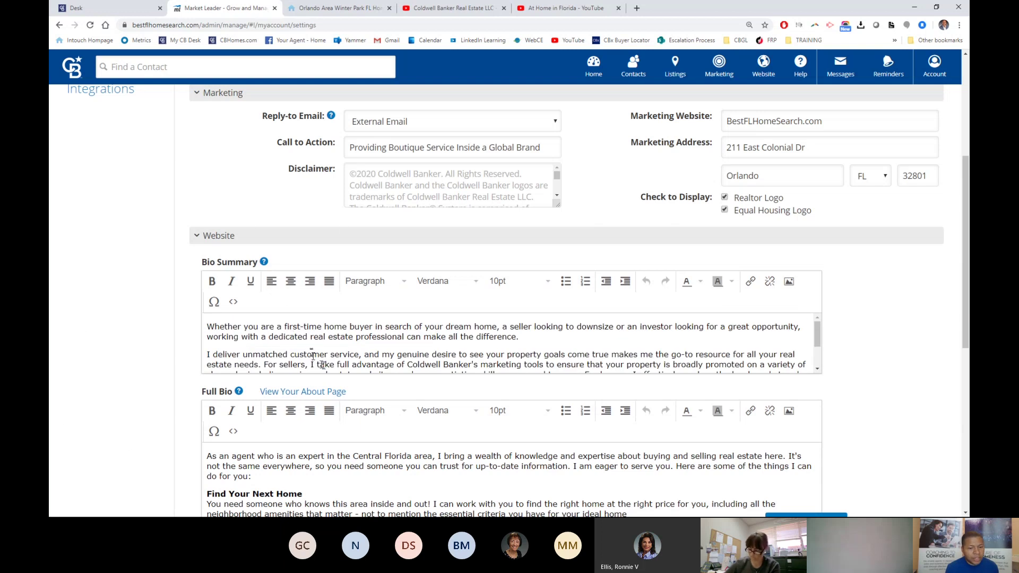
scroll(921, 373, down, 5)
scroll(920, 369, down, 2)
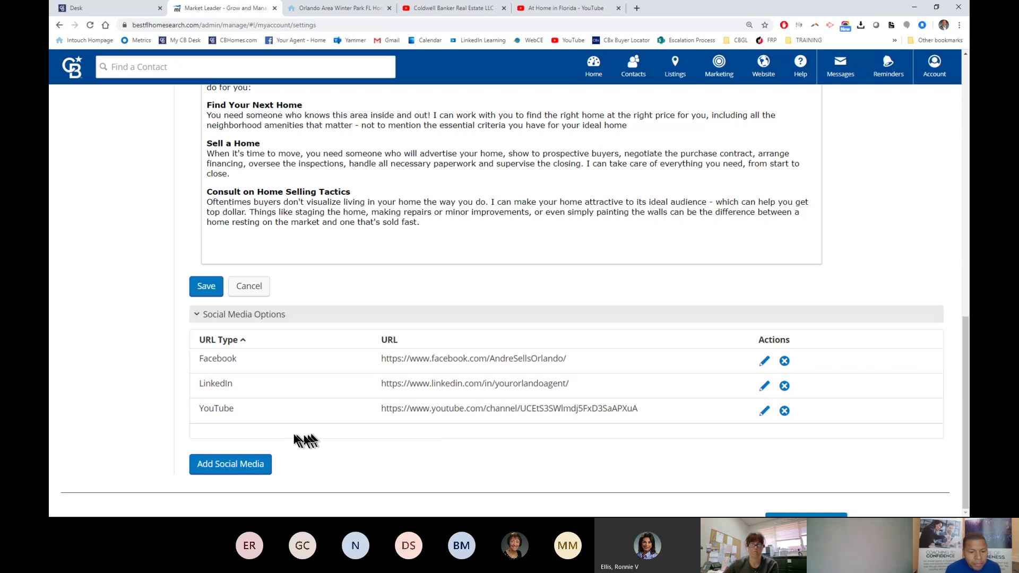
- Look through the URL types offered for a new social media link, and close the form without adding one
click(236, 465)
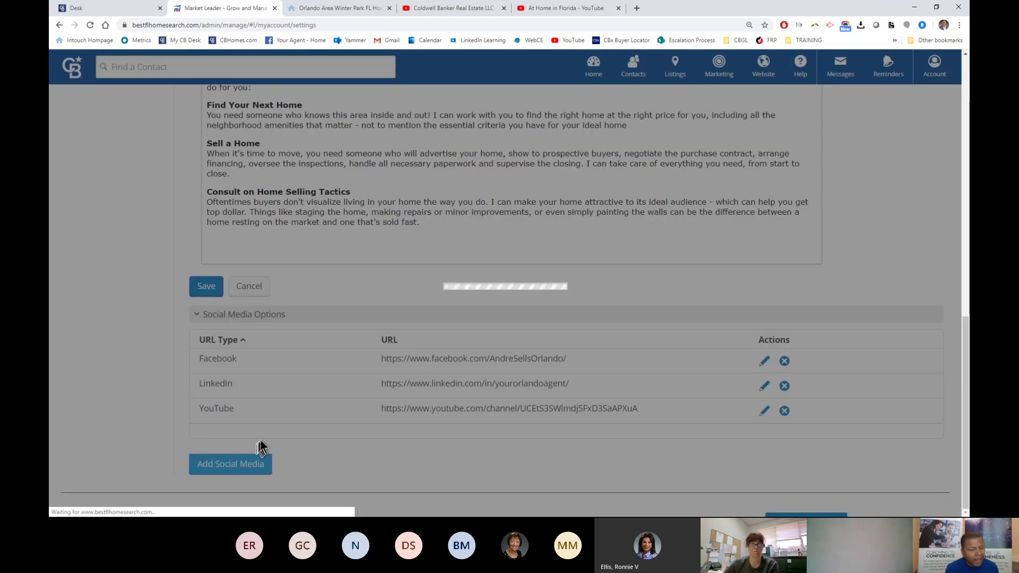
click(518, 222)
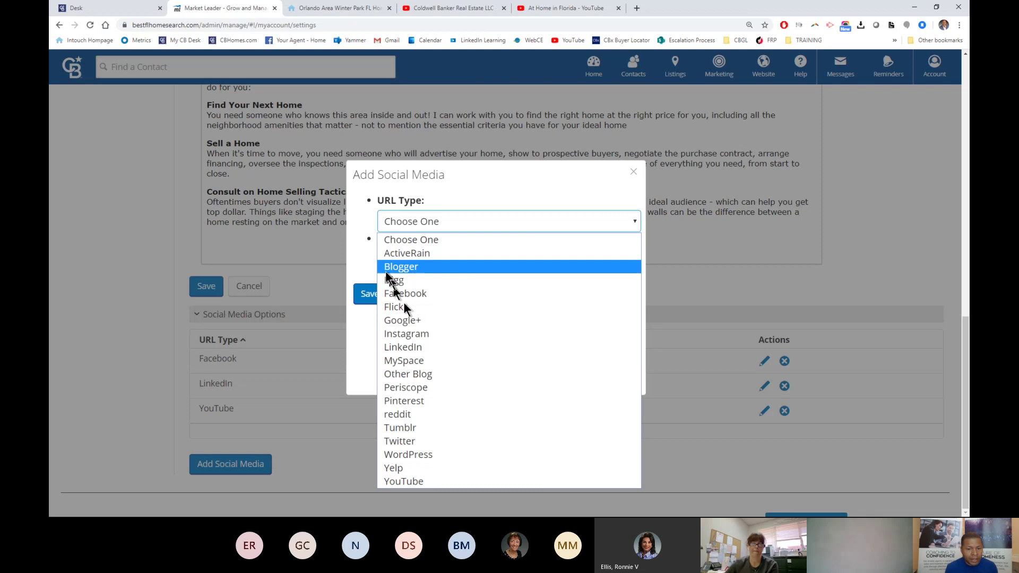
click(361, 263)
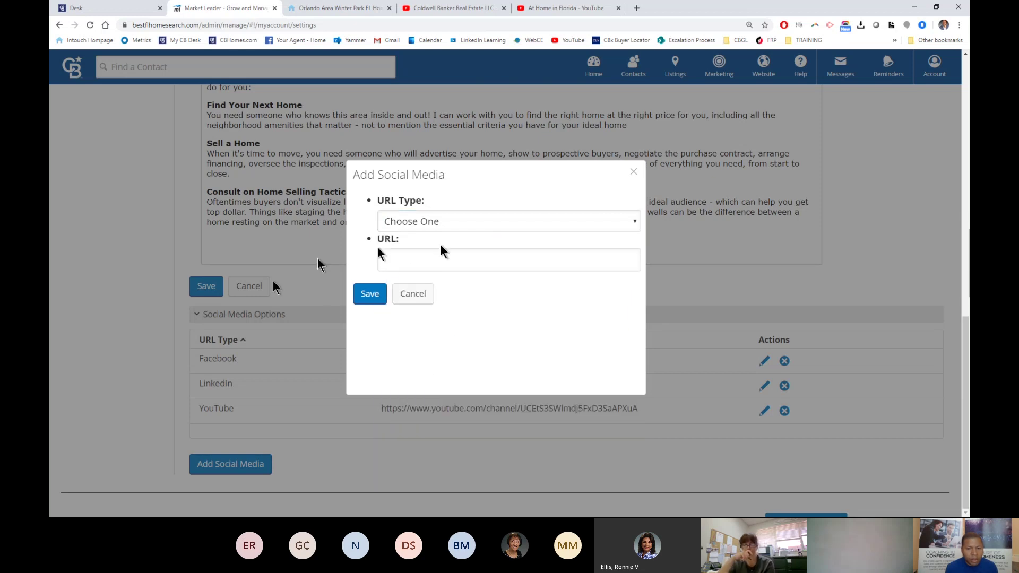
click(633, 171)
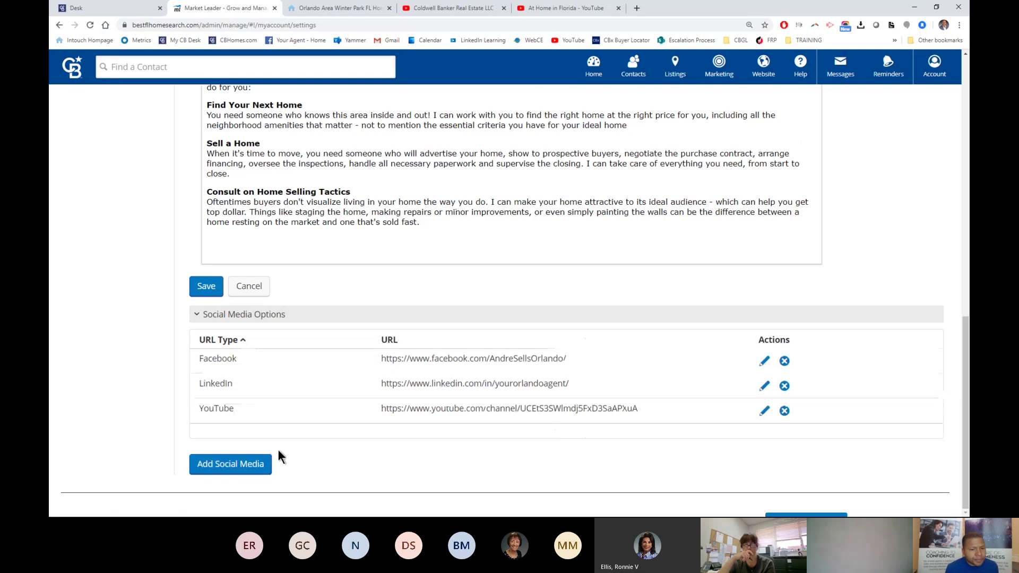
scroll(278, 449, up, 15)
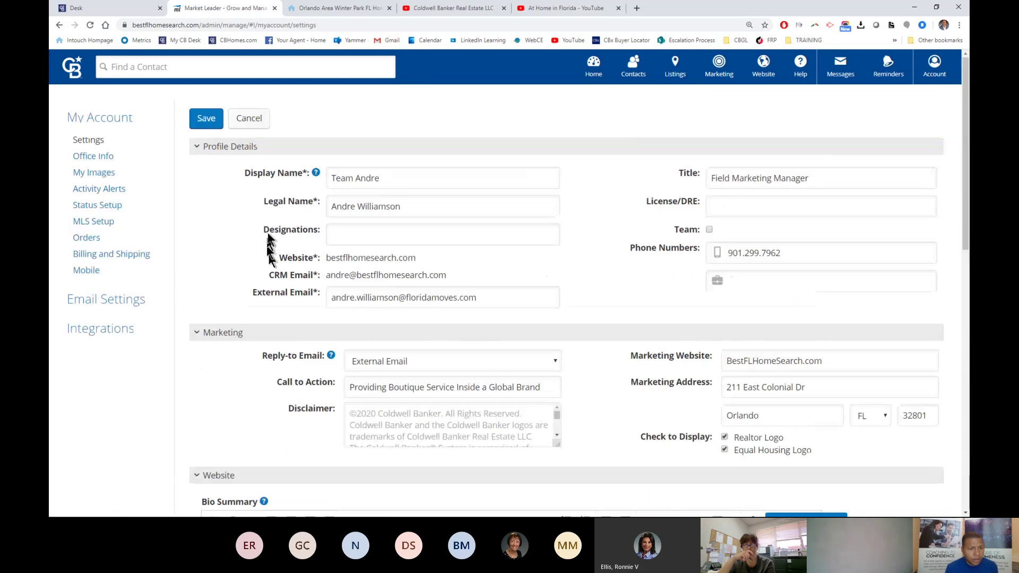
- Open My Images, view the stock marketing logos without choosing one, and check the office image for the About page
click(91, 175)
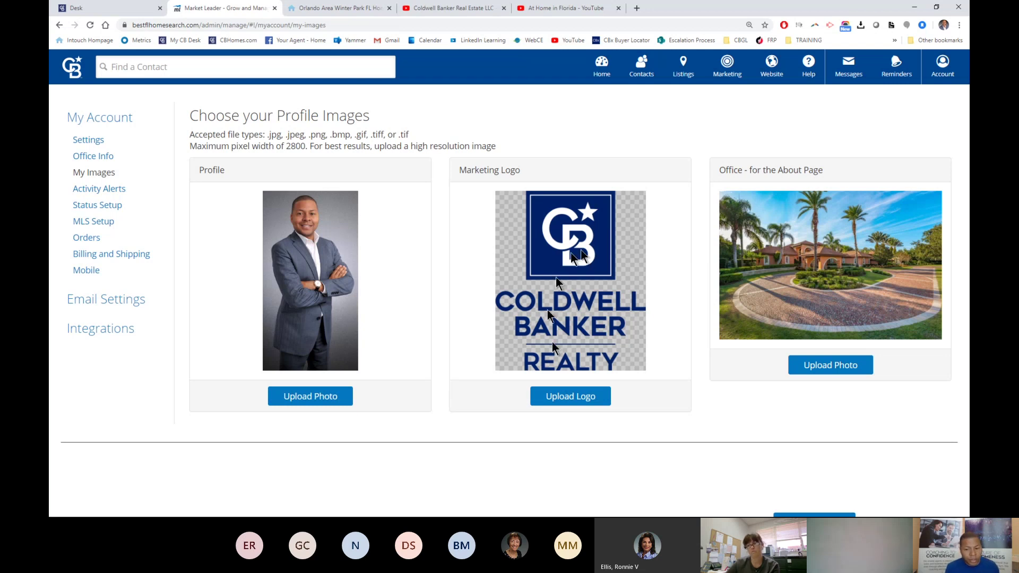
click(574, 402)
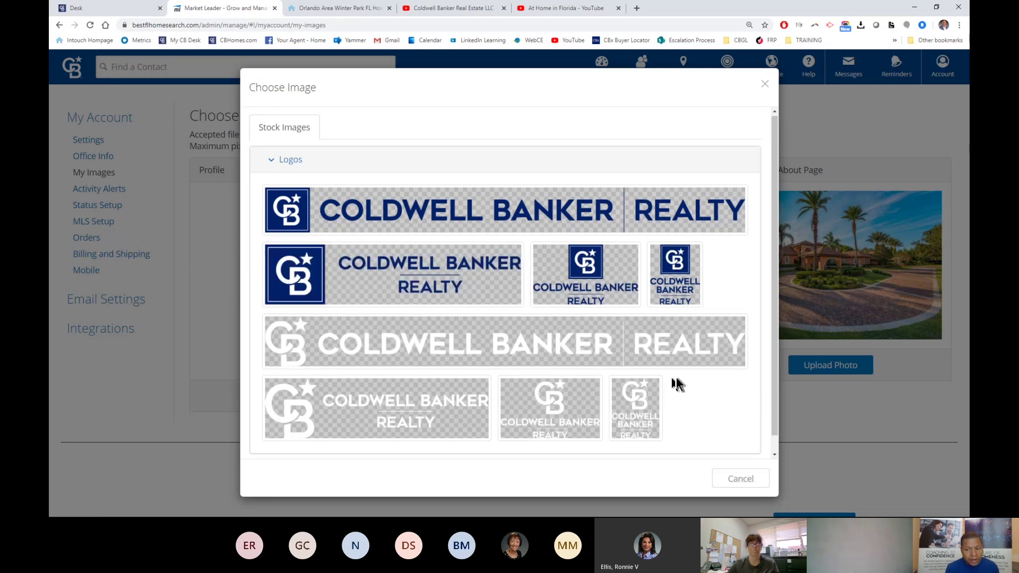
scroll(677, 378, down, 1)
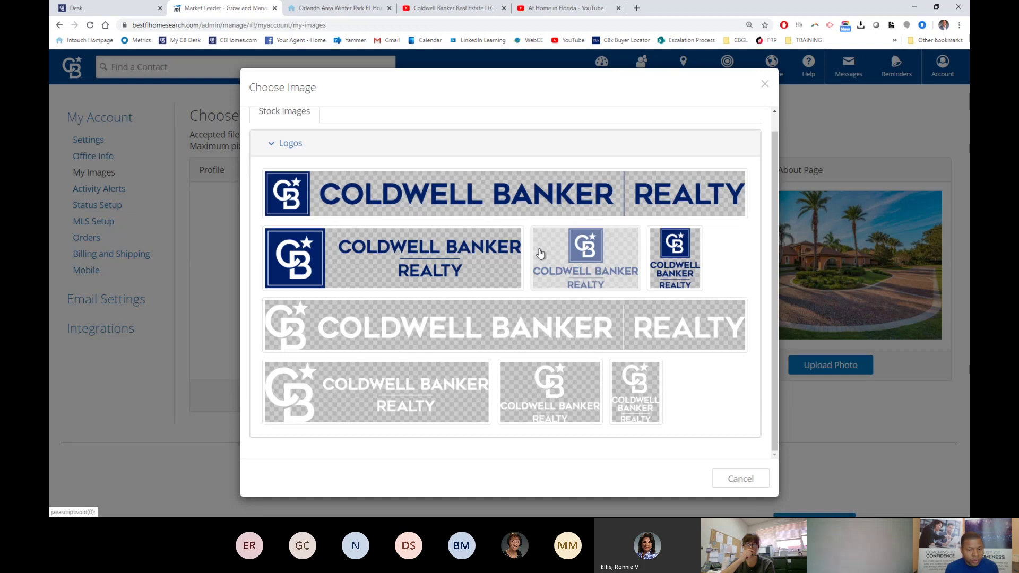
click(394, 214)
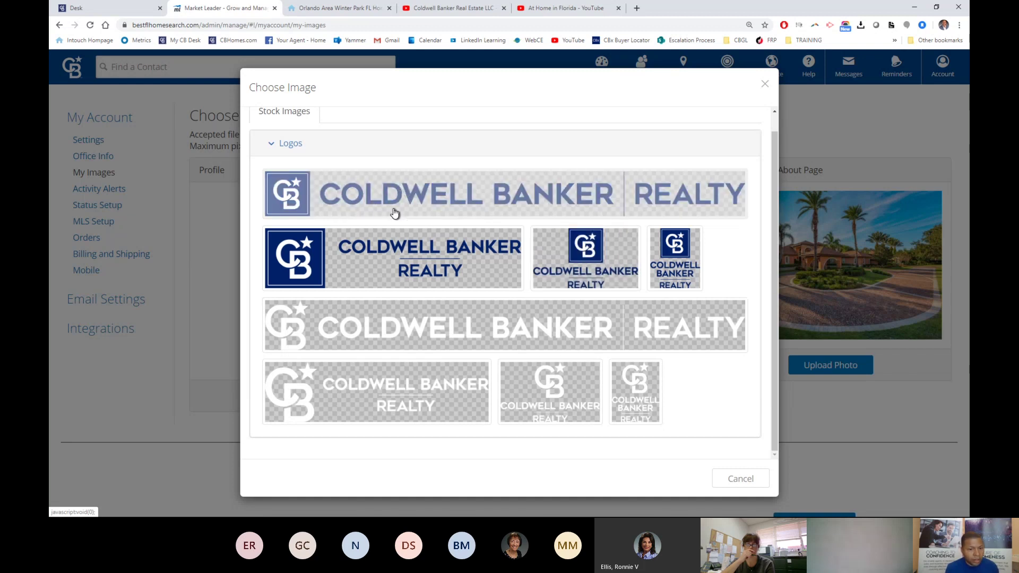
click(740, 479)
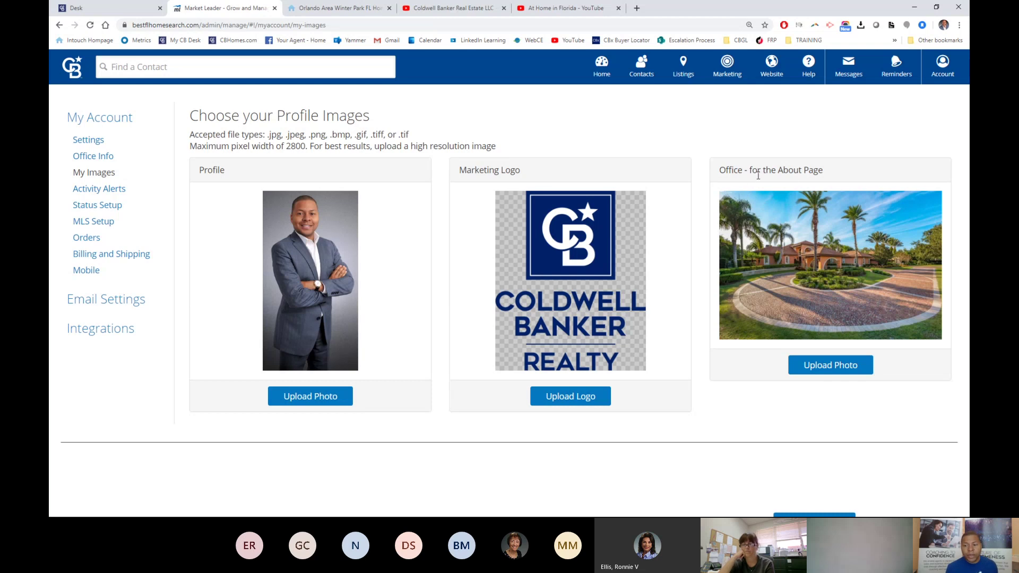
drag(823, 170, 764, 171)
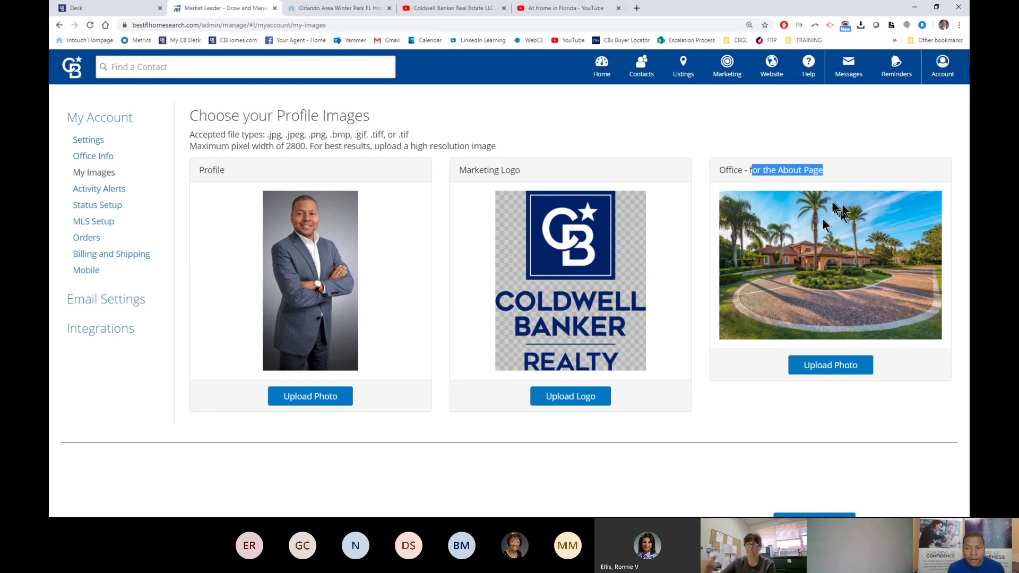
click(657, 123)
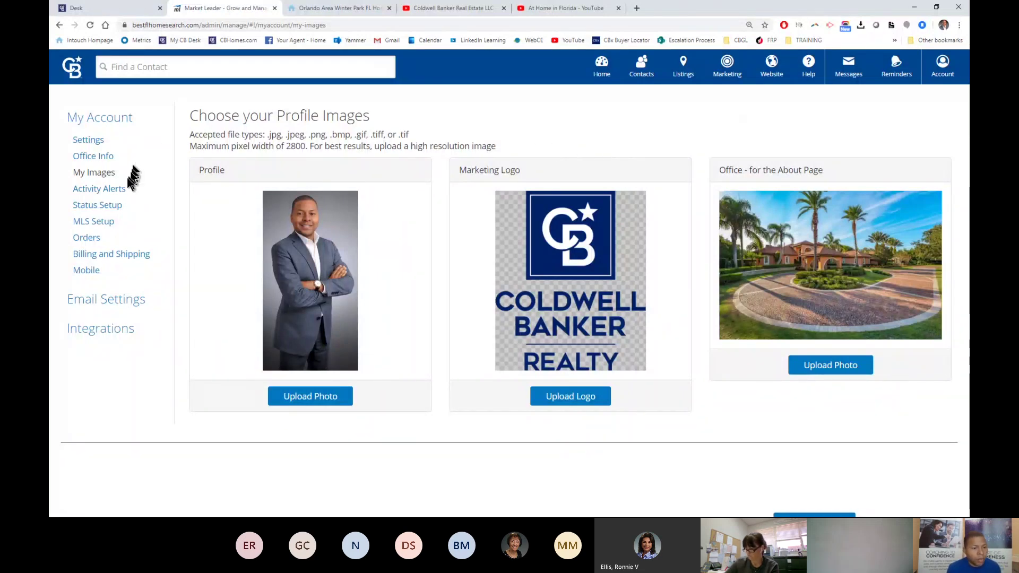
- Open MLS Setup, look through the listing sources available for a new MLS feed, and close the form without adding one
click(98, 222)
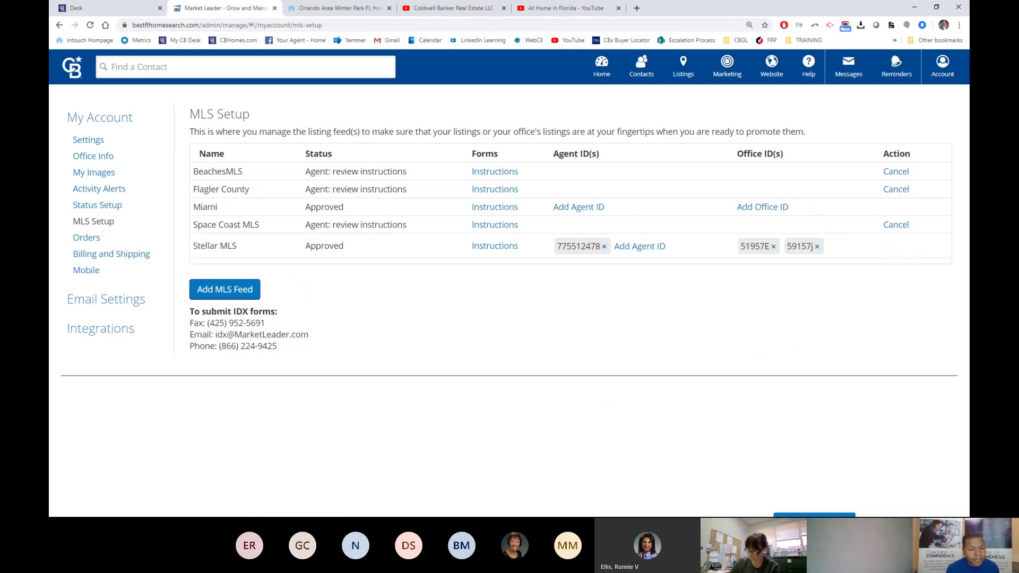
click(322, 249)
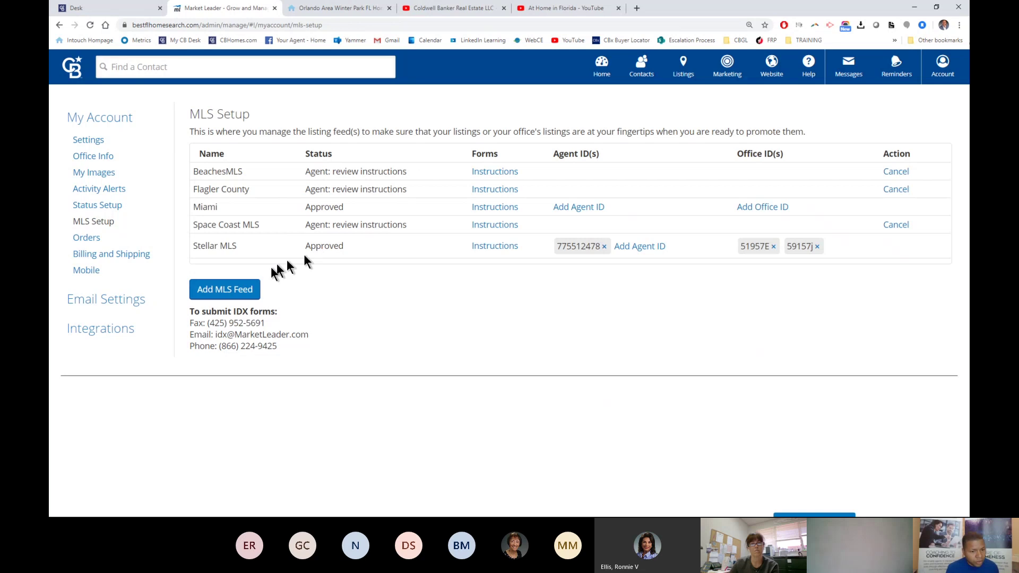
click(224, 292)
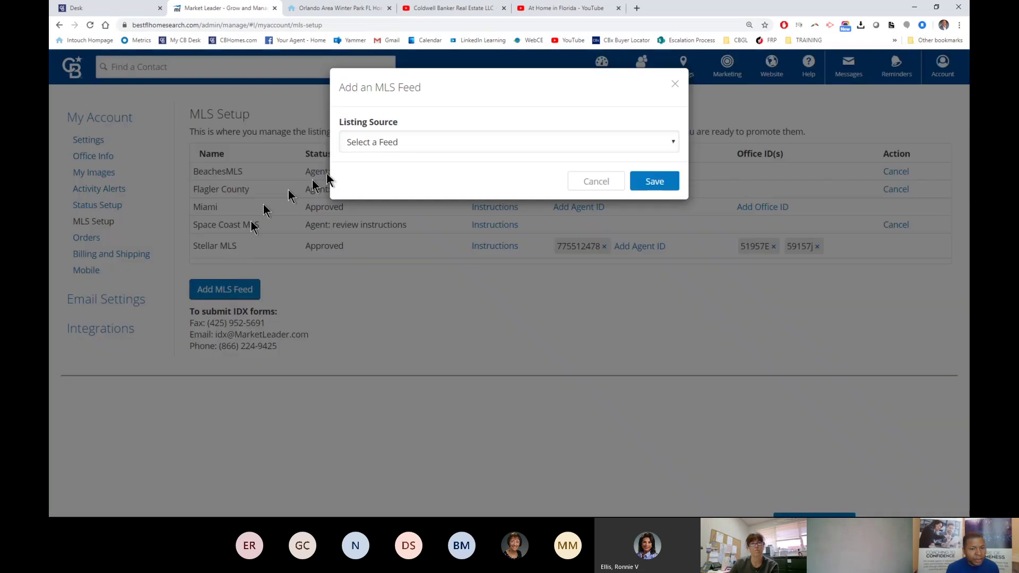
click(387, 143)
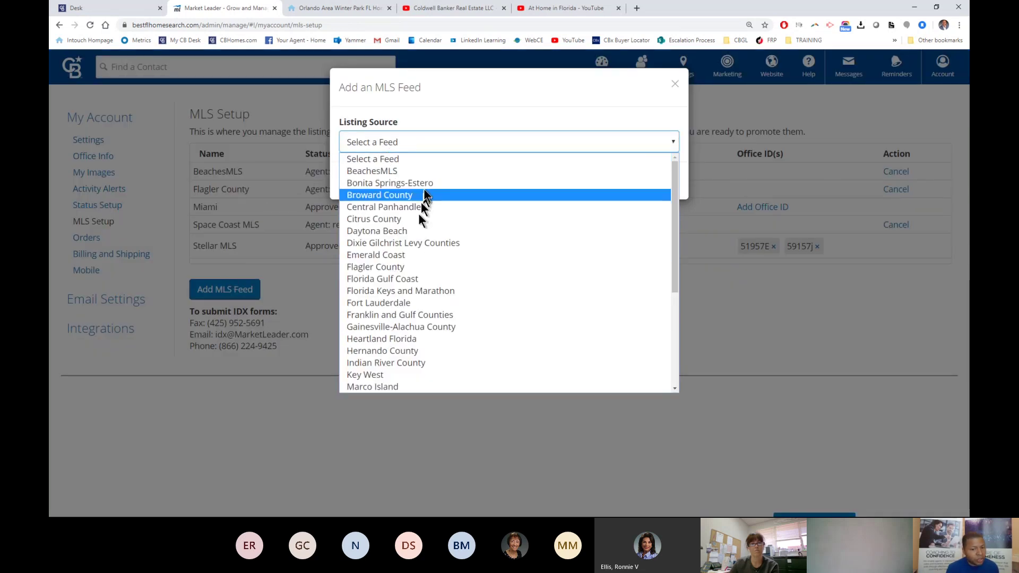
click(300, 279)
click(300, 279)
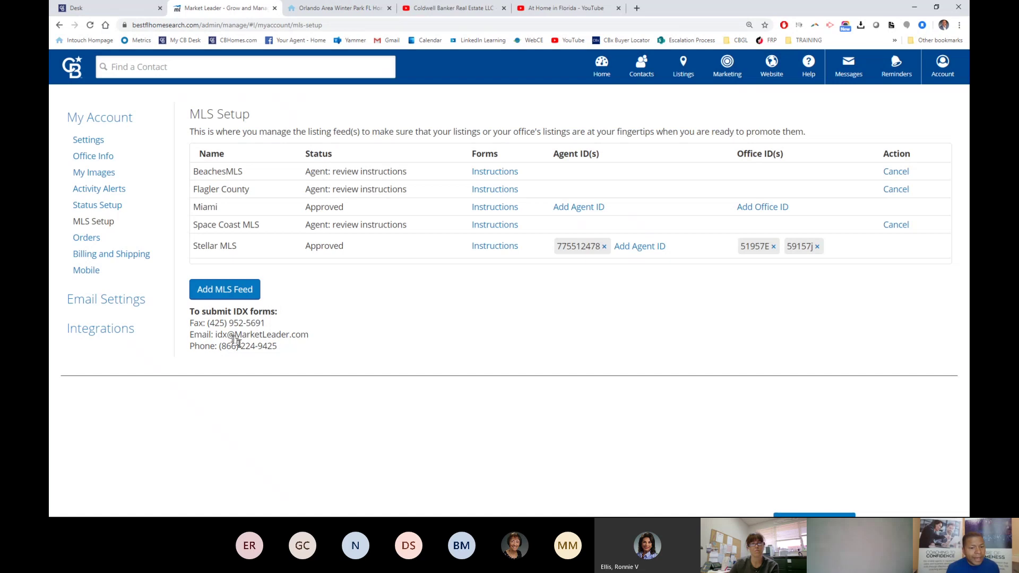
- Check the contact details for submitting IDX forms on the MLS Setup page, highlighting the e-mail address
drag(215, 334, 310, 334)
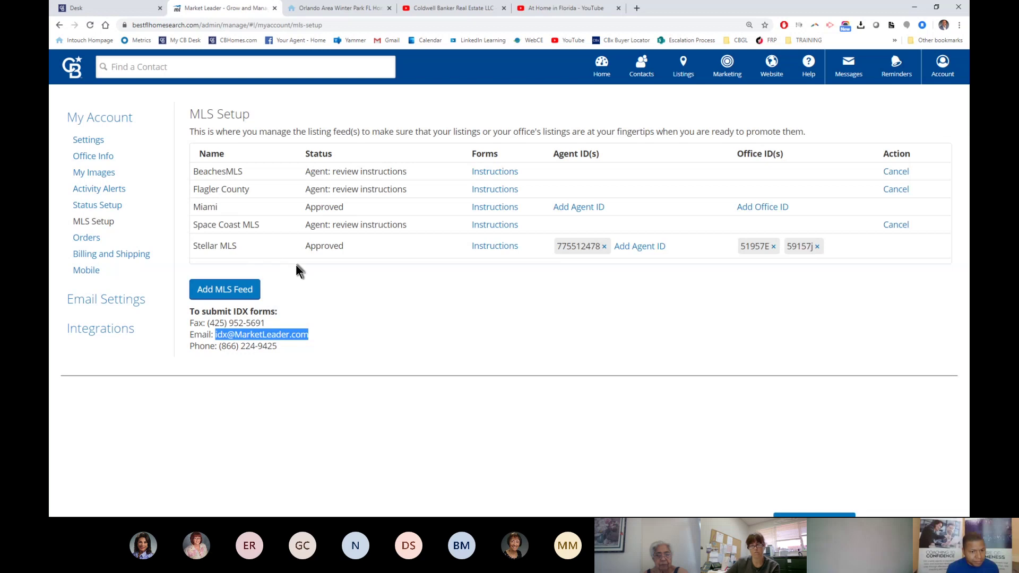
click(332, 311)
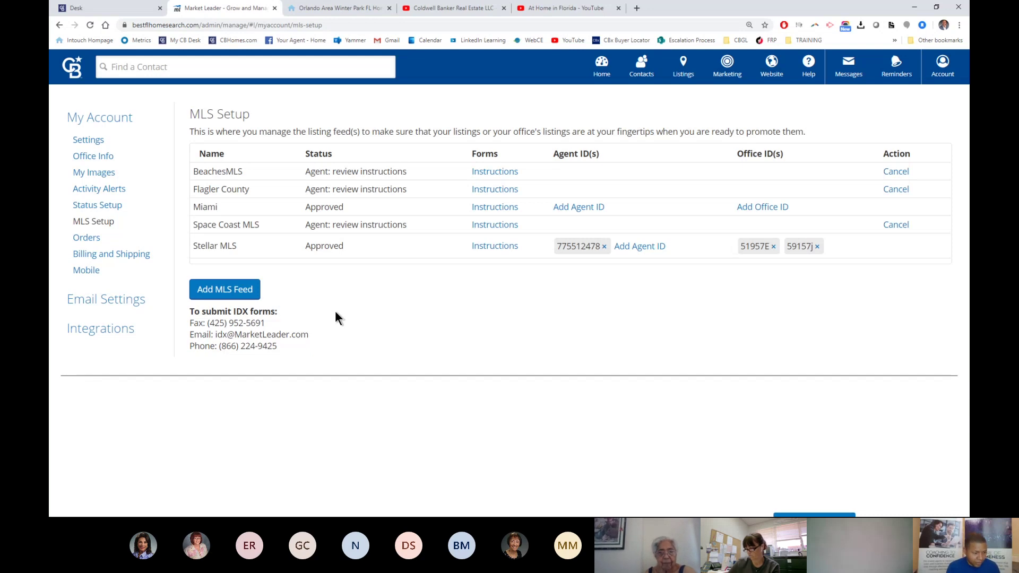
click(254, 334)
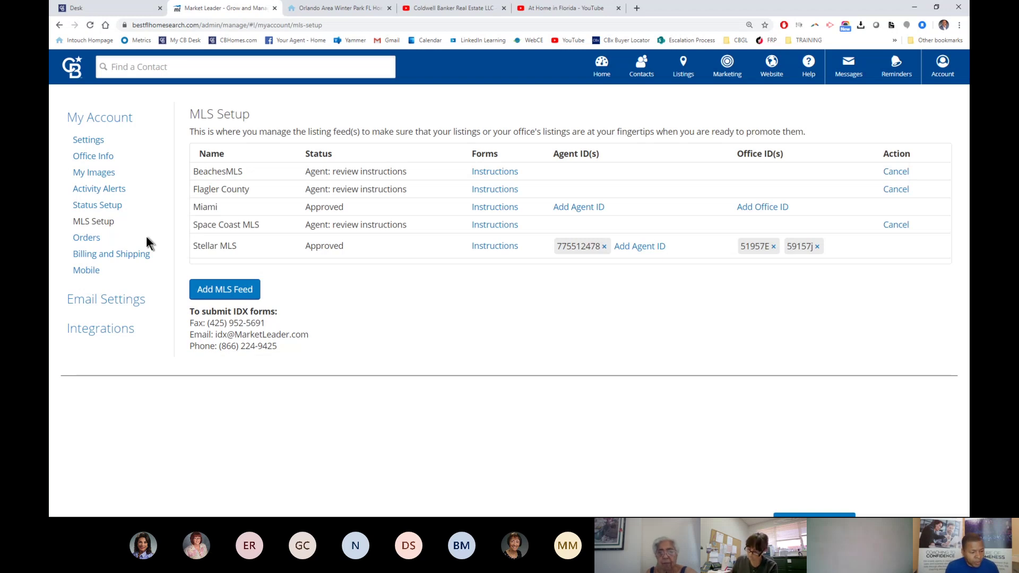
- Return to the CRM home dashboard and switch to the agent's public website to view its header and logo
click(598, 71)
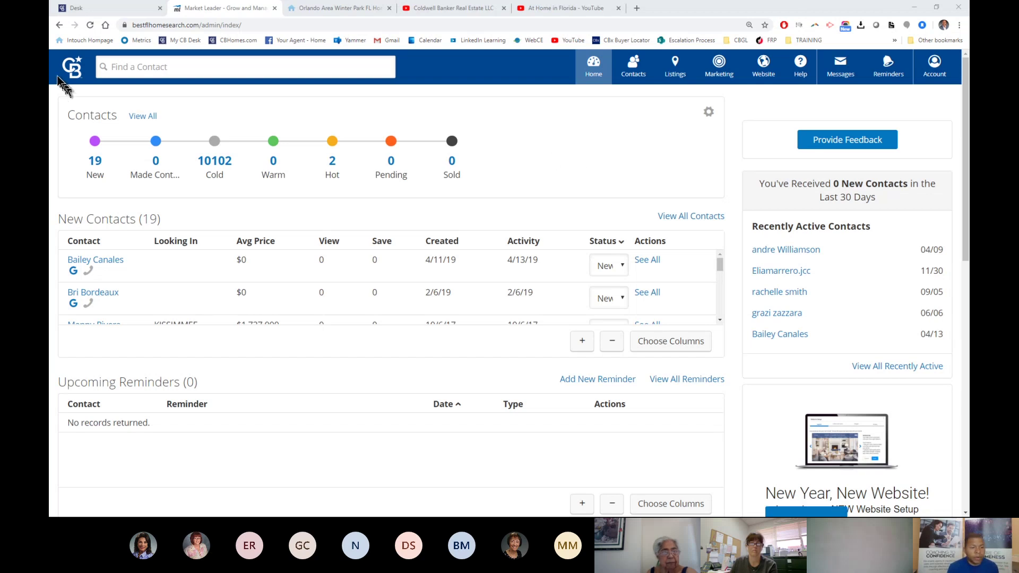
click(350, 7)
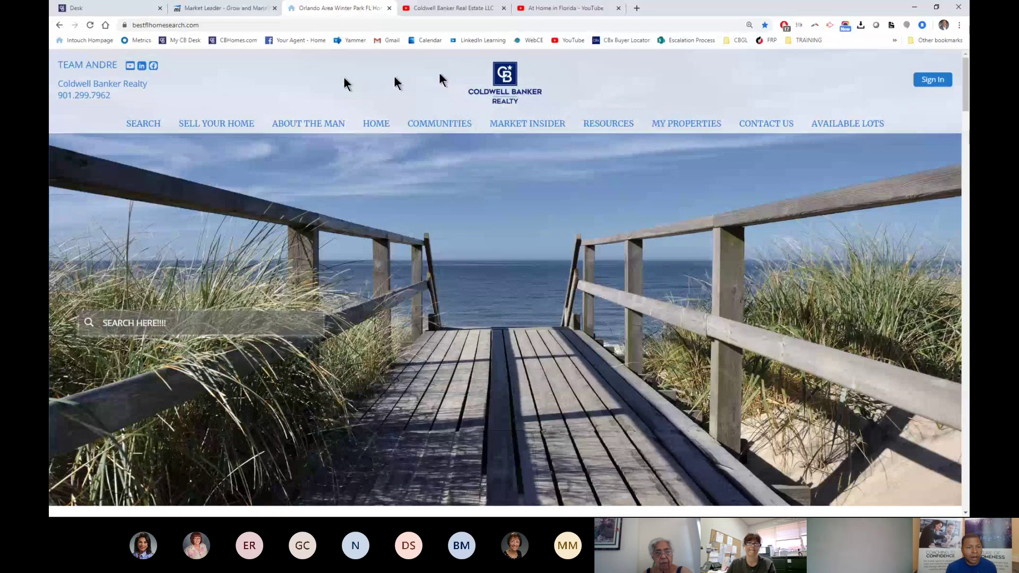
click(506, 96)
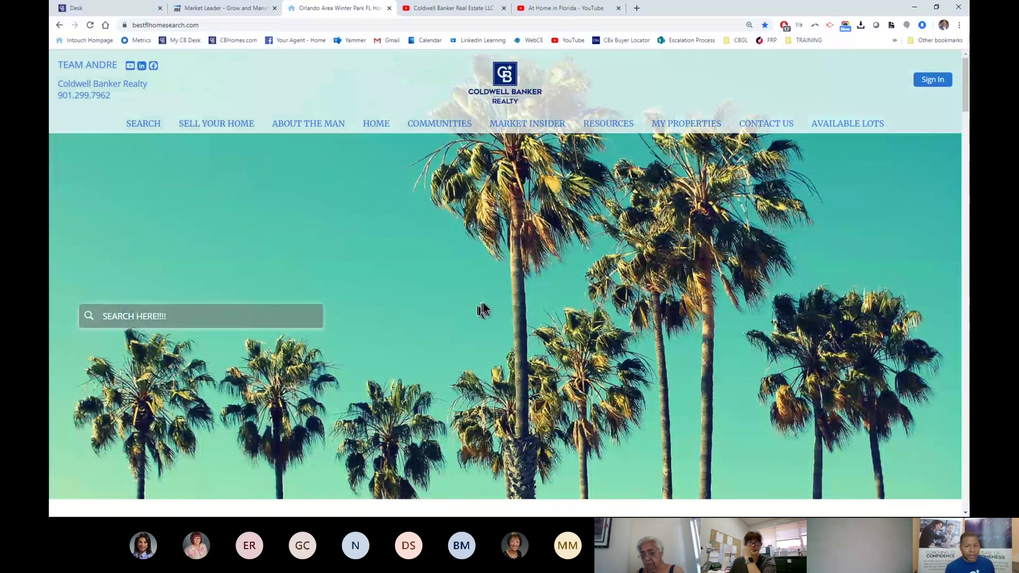
- Review the website's Featured Properties, Communities Served section and the At Home on the Treasure Coast video
scroll(480, 306, down, 5)
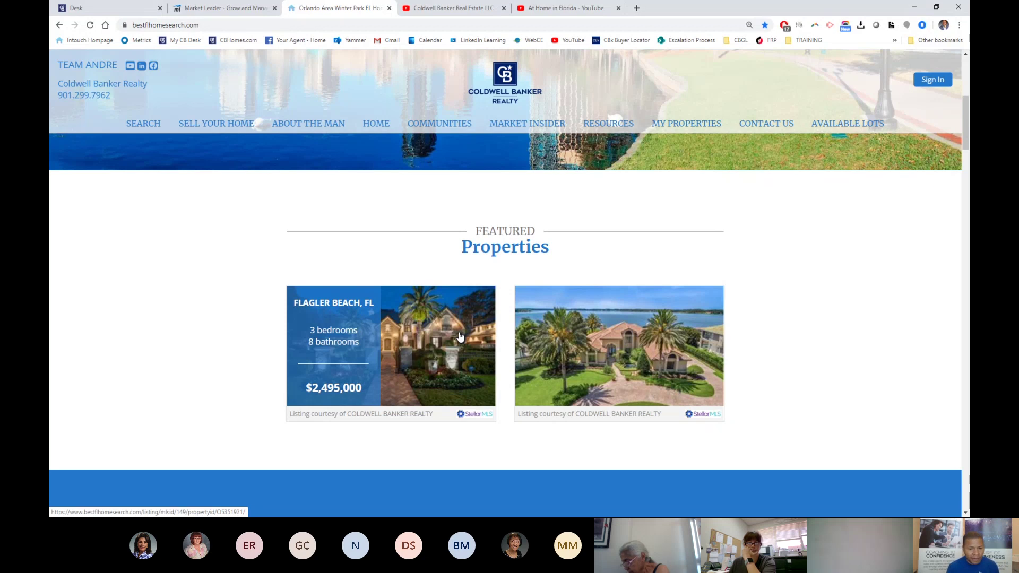
scroll(571, 310, down, 1)
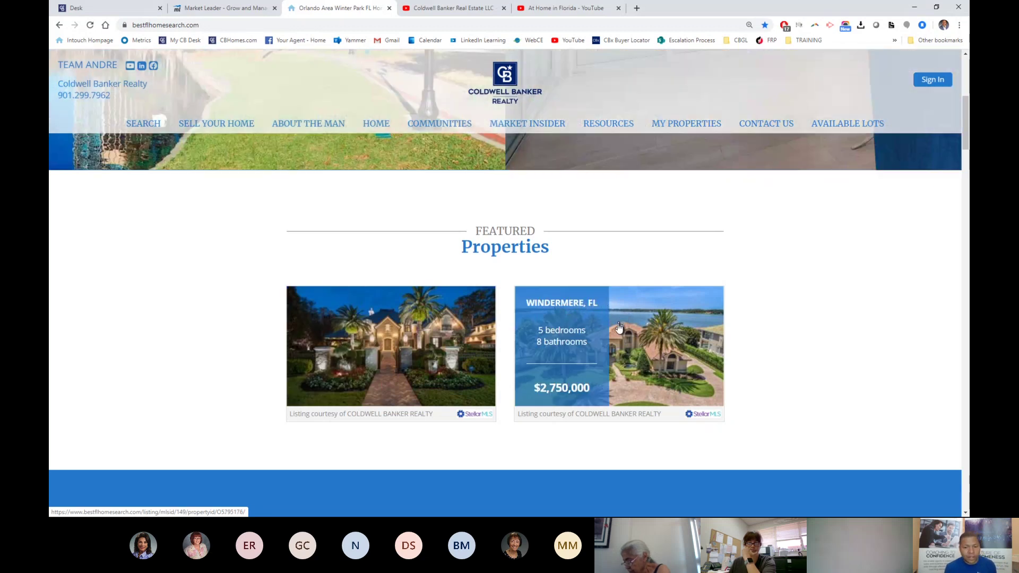
scroll(571, 310, down, 4)
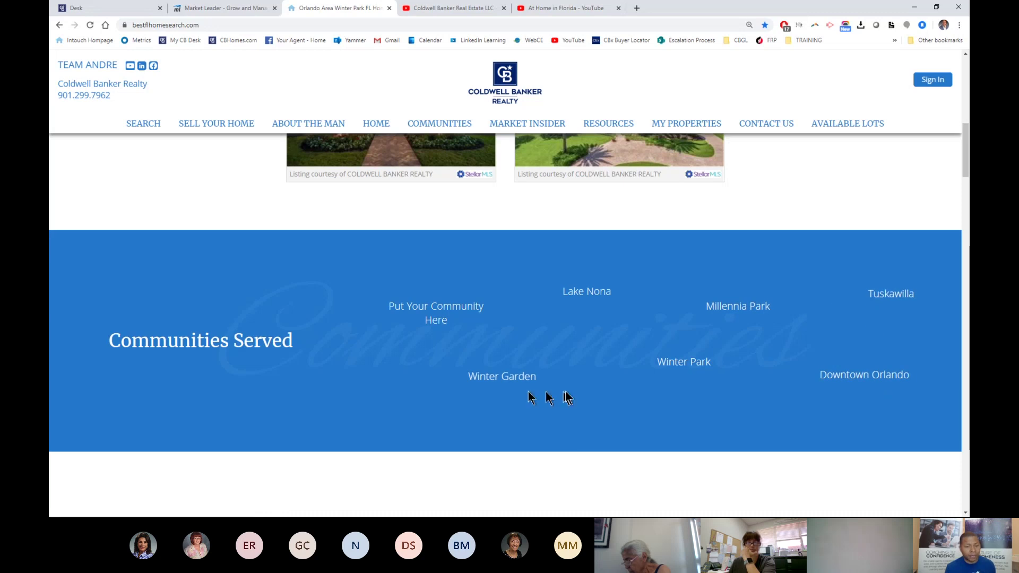
scroll(461, 374, down, 3)
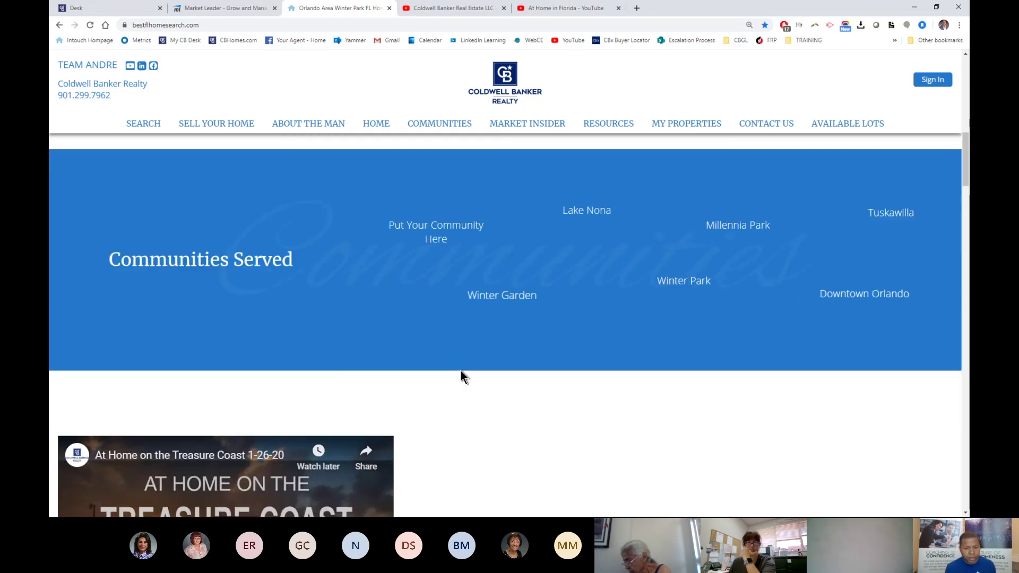
scroll(460, 371, down, 2)
scroll(280, 370, down, 2)
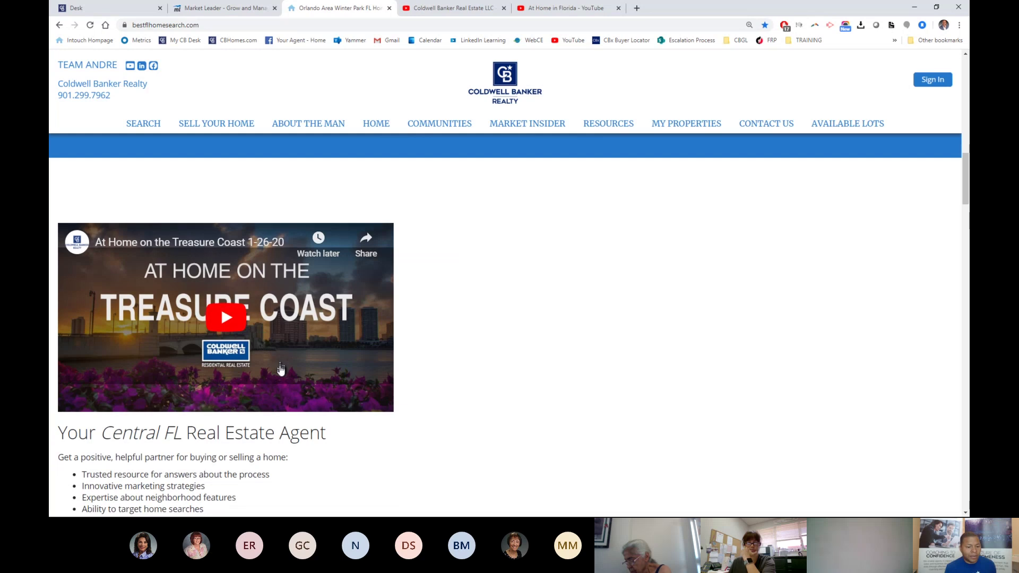
scroll(281, 371, down, 1)
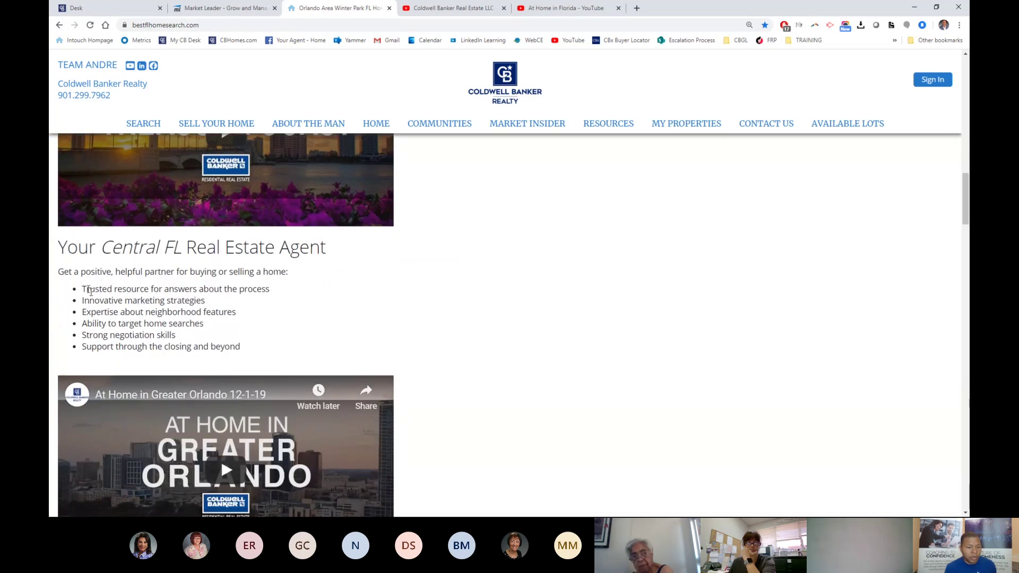
- Examine the Central FL Real Estate Agent text, the Greater Orlando videos and the agent bio, highlighting the text passages
drag(245, 348, 104, 249)
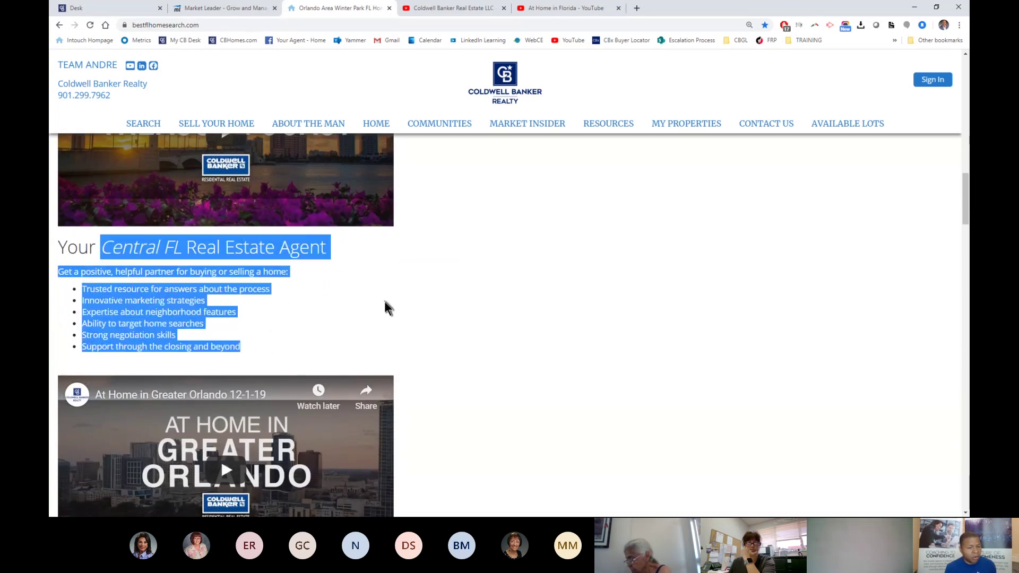
click(420, 317)
scroll(420, 317, down, 3)
scroll(424, 325, down, 10)
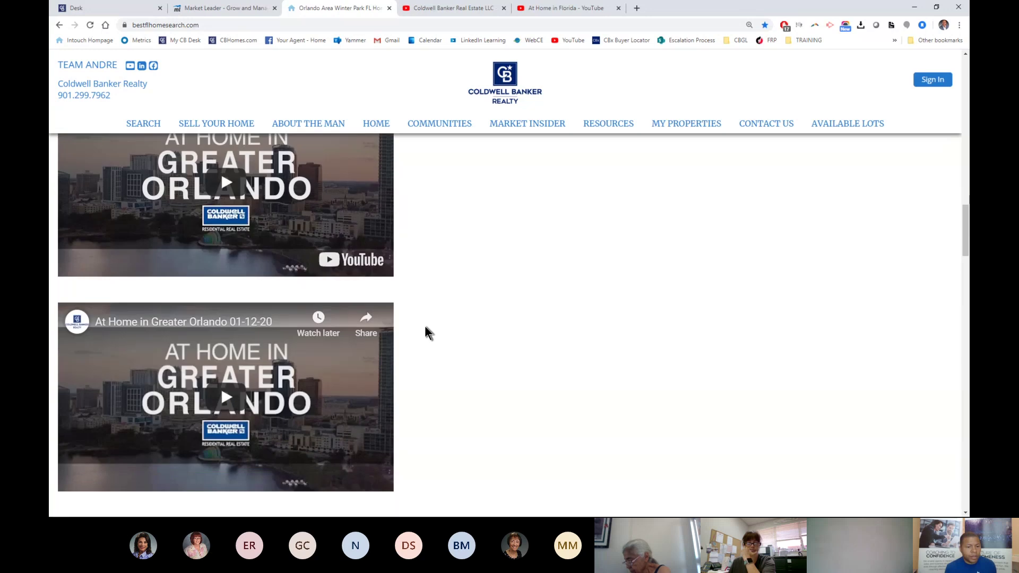
scroll(426, 326, down, 1)
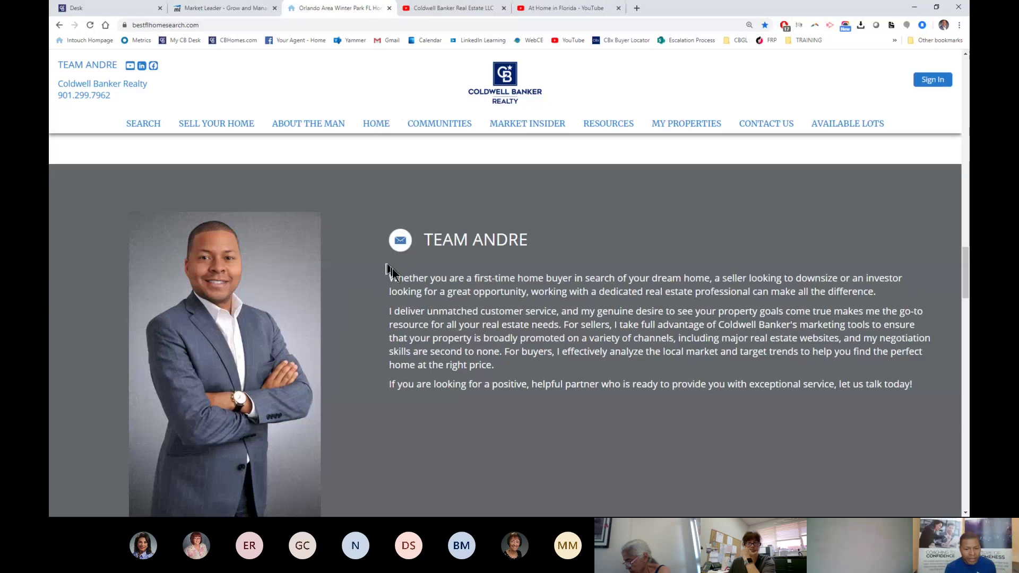
scroll(371, 281, down, 1)
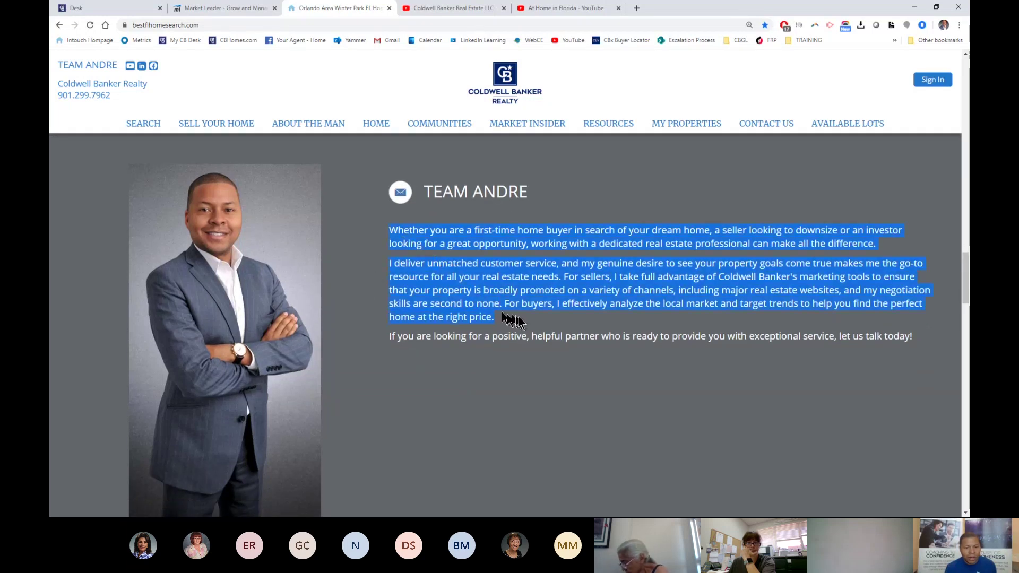
drag(664, 338, 916, 336)
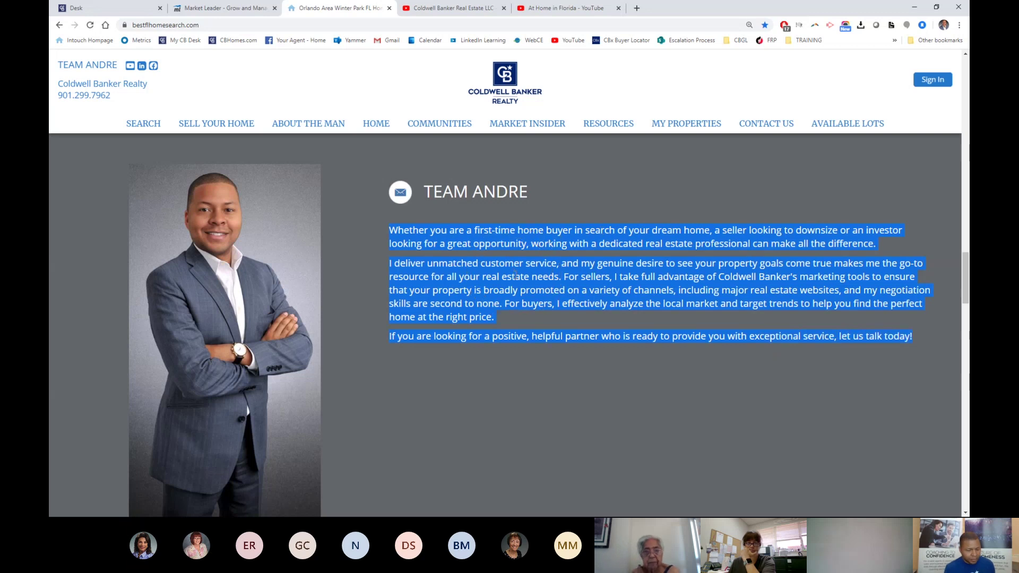
- Examine the website's Recent Sales, blog articles, client testimonials, property search form and footer
scroll(497, 359, down, 6)
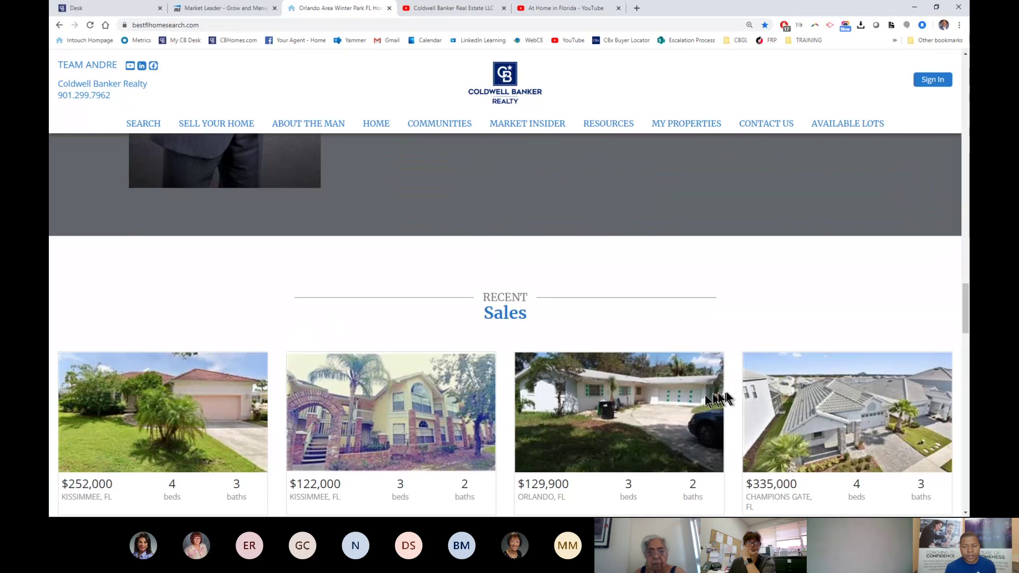
scroll(690, 392, down, 2)
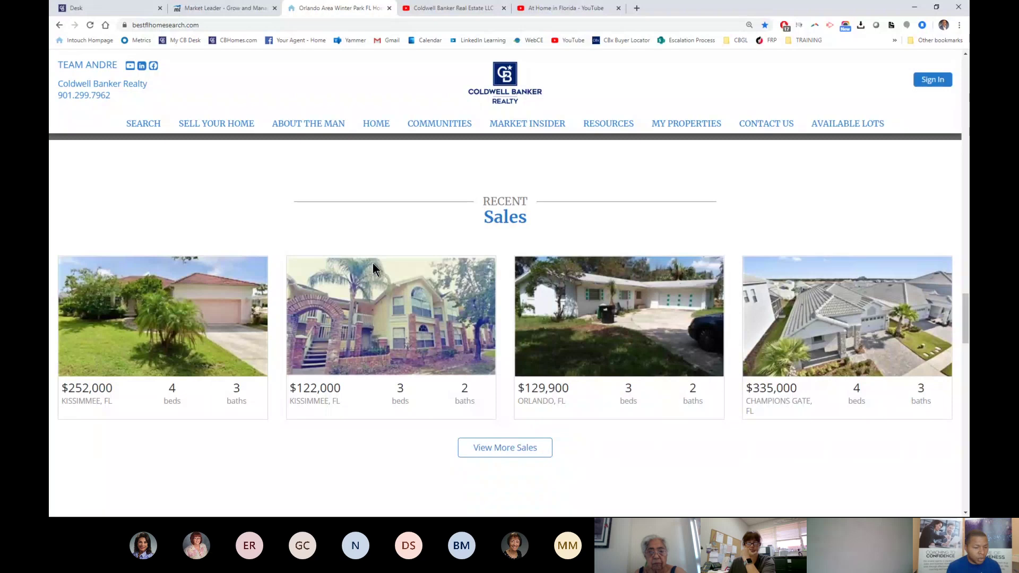
scroll(409, 325, down, 7)
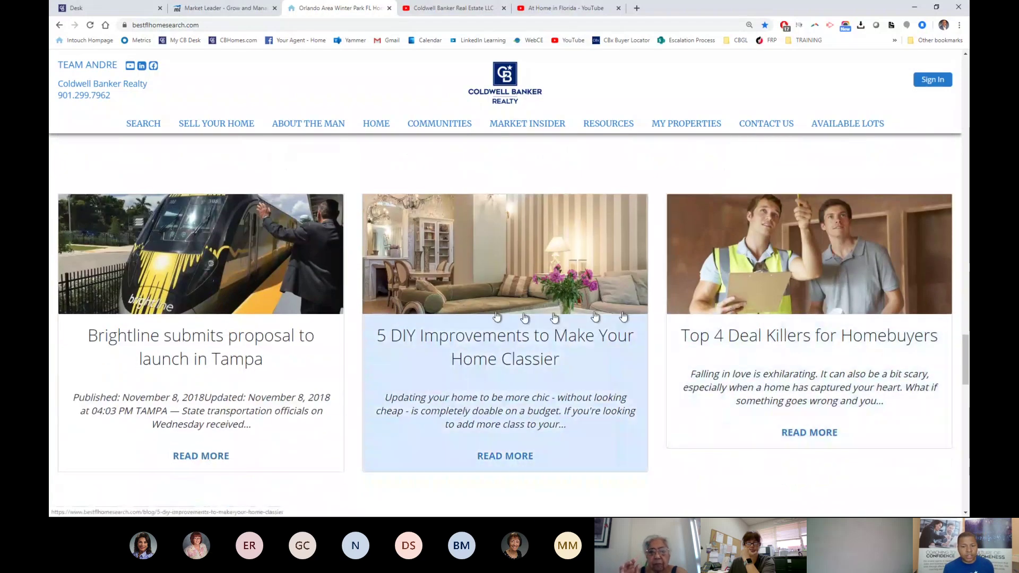
scroll(685, 321, down, 7)
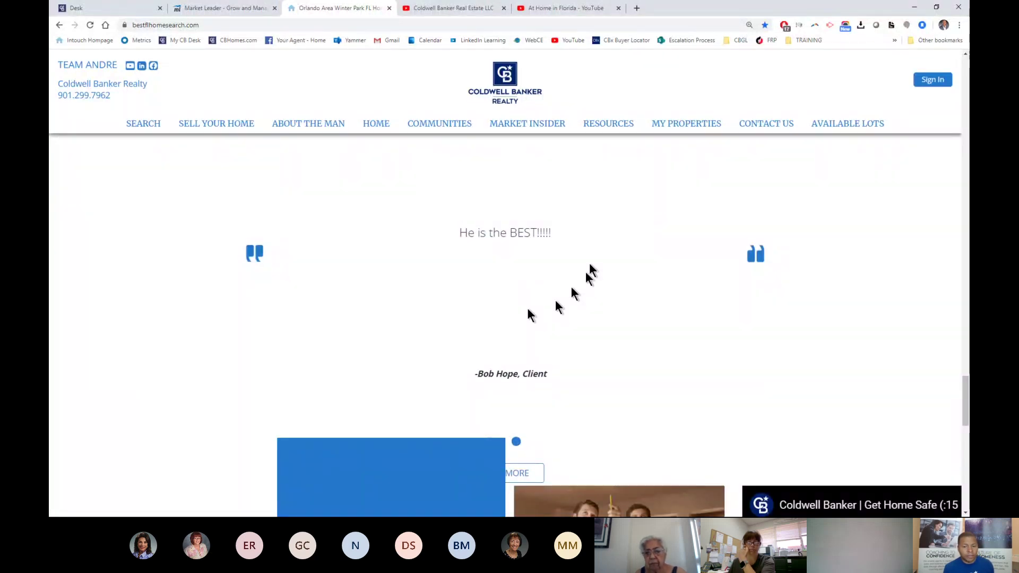
scroll(498, 265, down, 5)
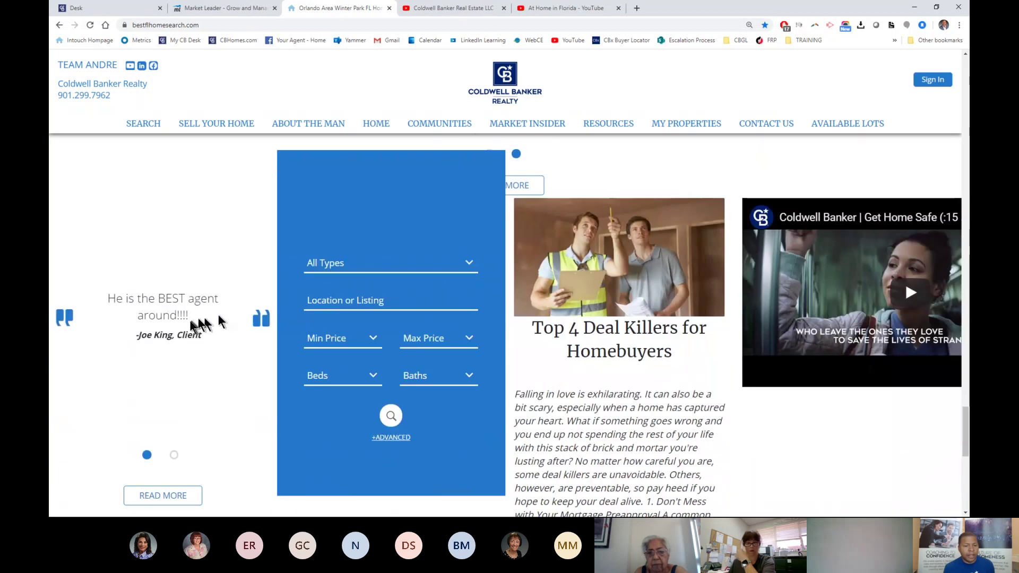
scroll(713, 335, down, 2)
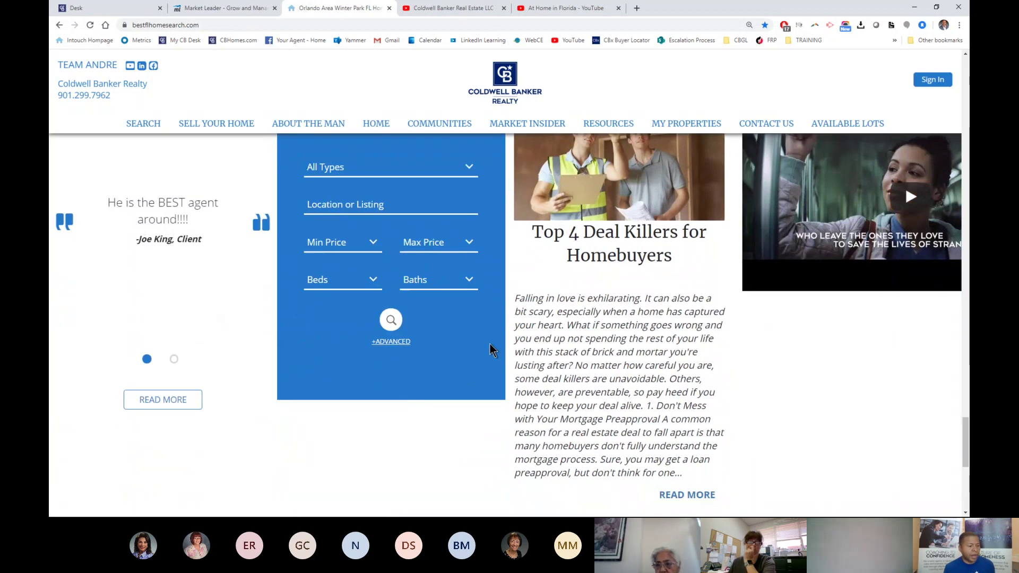
scroll(490, 349, down, 1)
scroll(486, 342, down, 7)
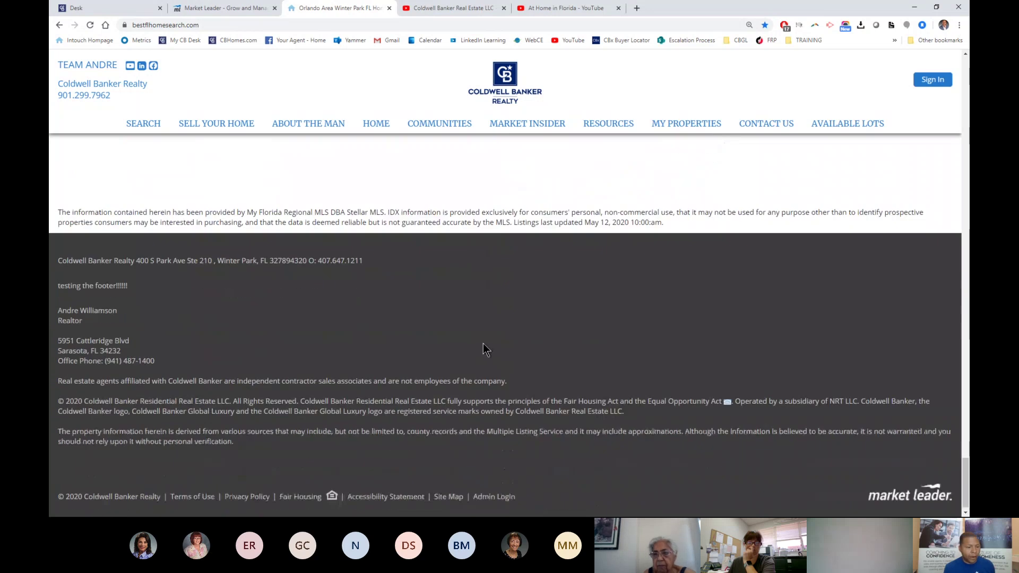
- Go back through the website's home page to its header and check the Sell Your Home navigation entry
scroll(483, 343, up, 7)
scroll(468, 345, up, 6)
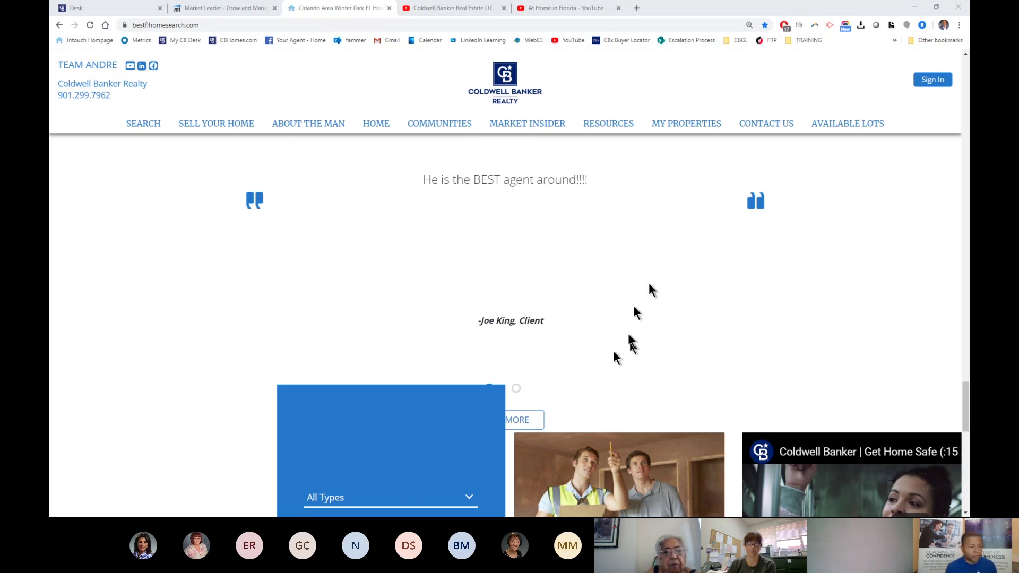
scroll(354, 259, up, 1)
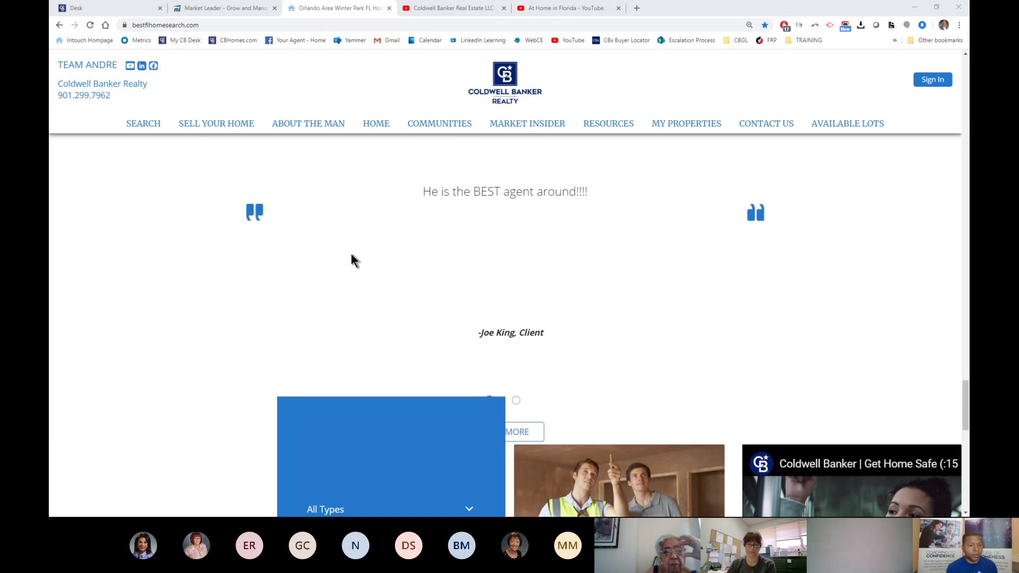
scroll(351, 253, up, 15)
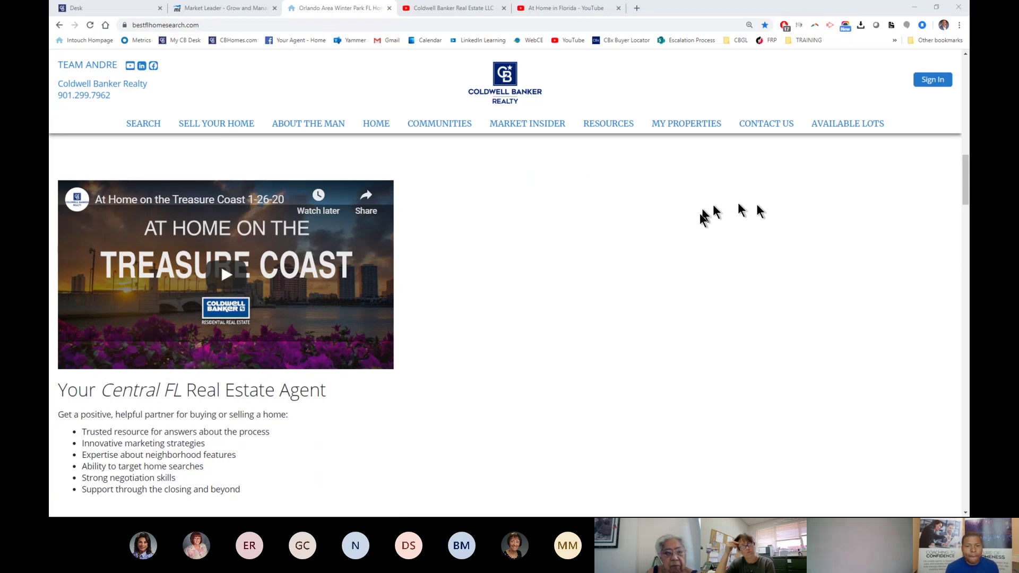
scroll(701, 222, up, 5)
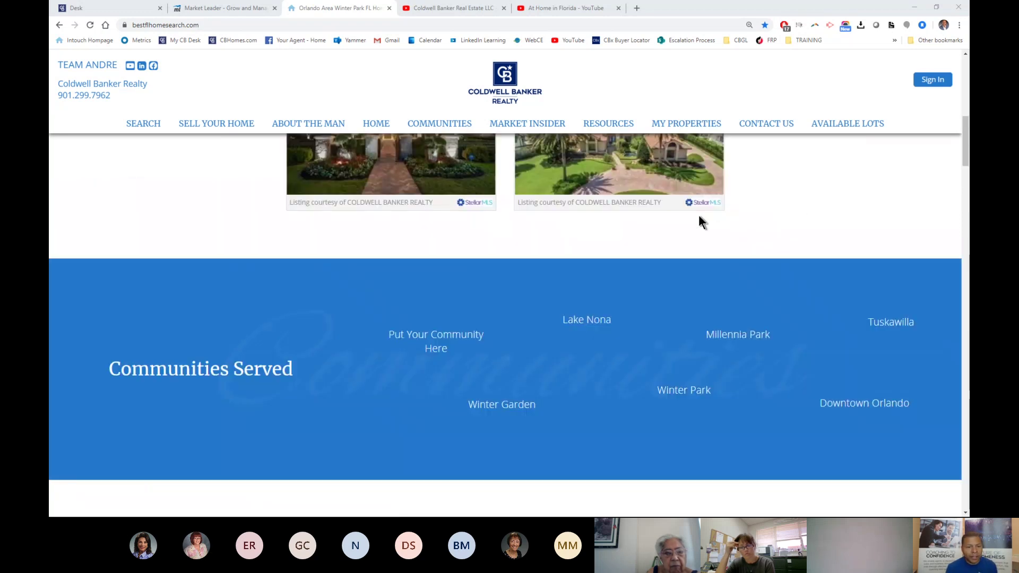
scroll(698, 214, up, 5)
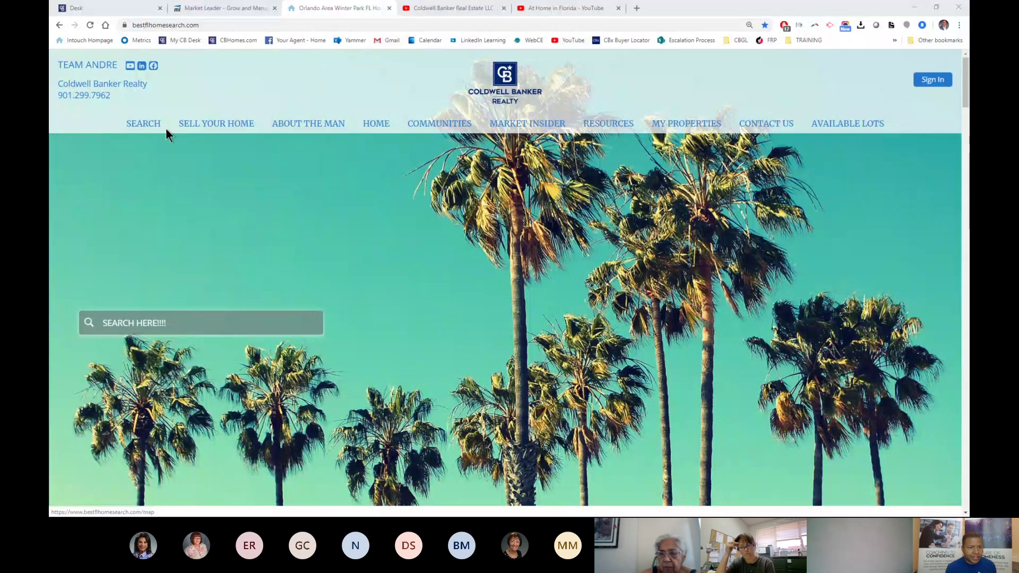
click(200, 128)
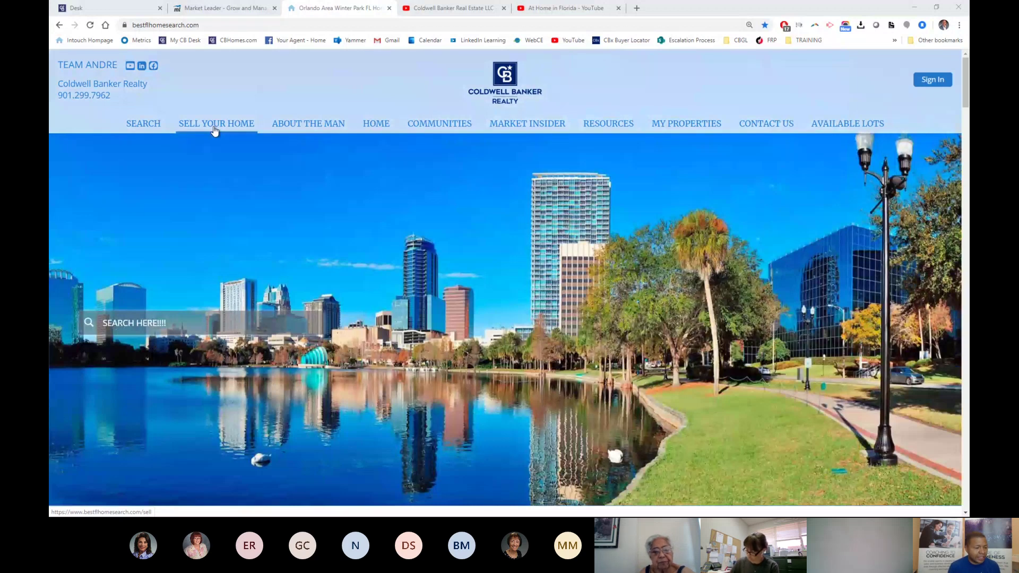
- Open the Sell Your Home page, examine its What is My Home Worth form and selling text, and select the page's web address
click(214, 127)
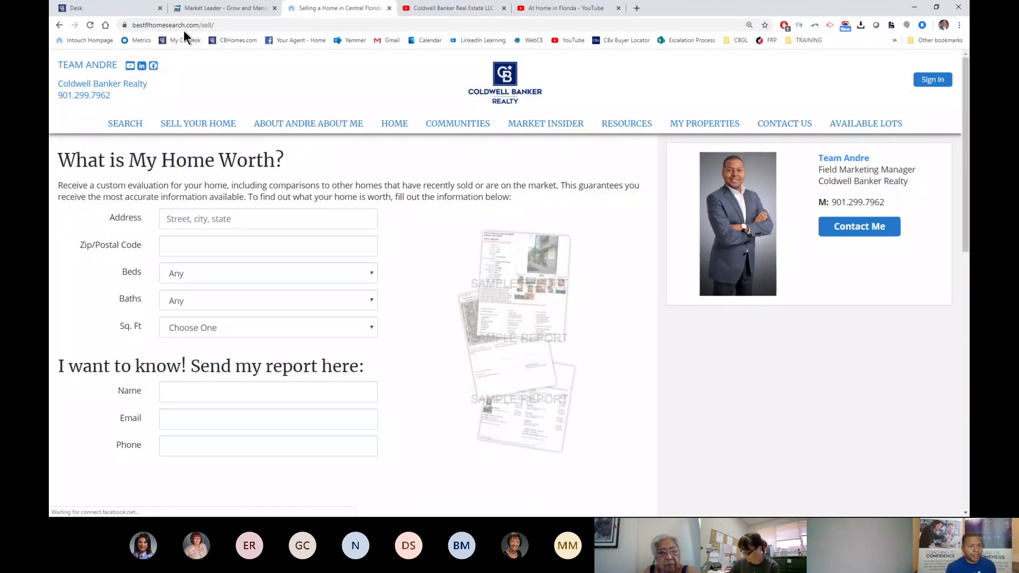
scroll(238, 368, down, 5)
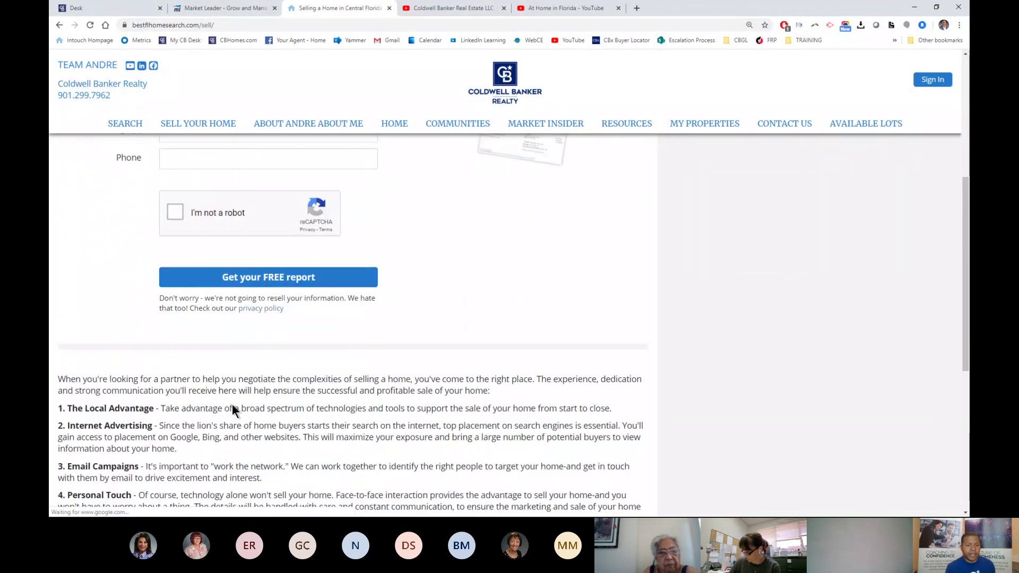
scroll(265, 392, up, 5)
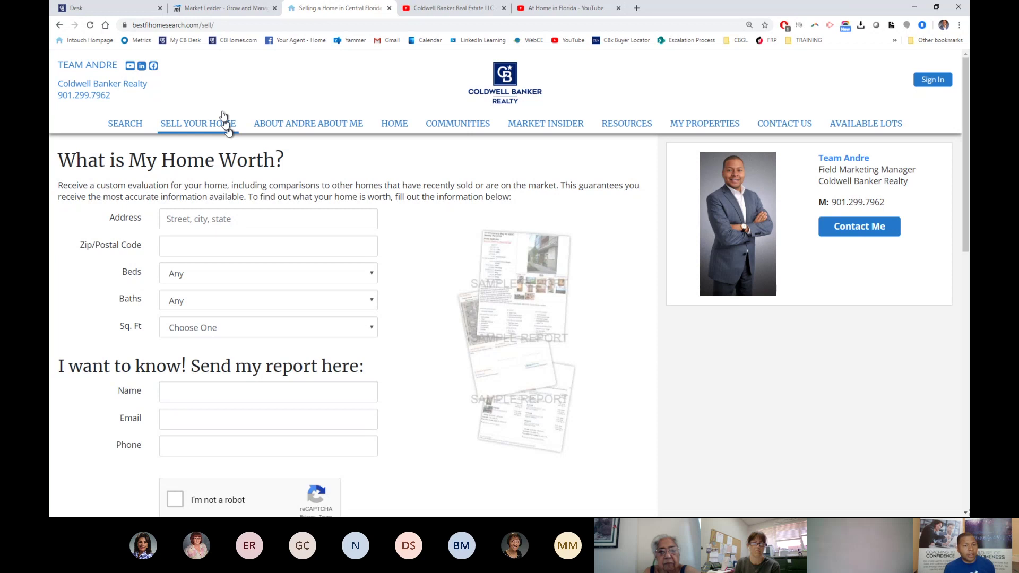
click(205, 27)
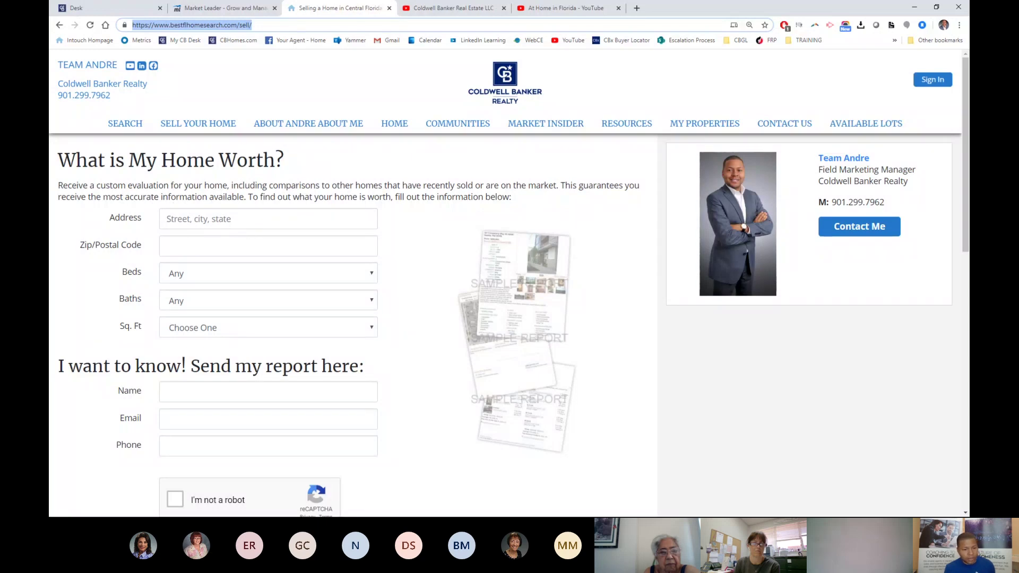
scroll(257, 233, down, 3)
scroll(257, 244, up, 3)
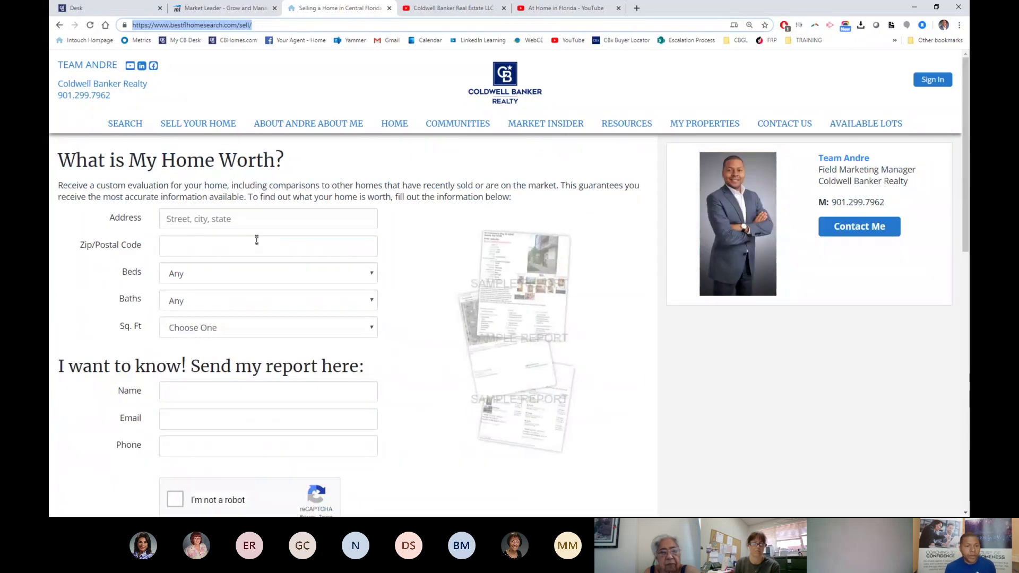
click(203, 133)
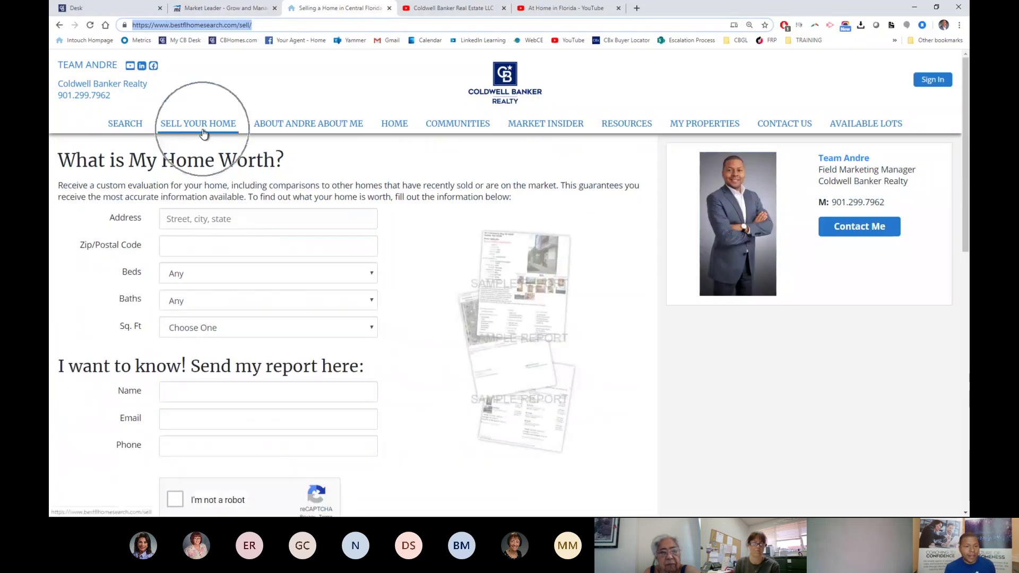
- Open the website's About page and review the agent profile, social links, sold listings and testimonials
click(306, 125)
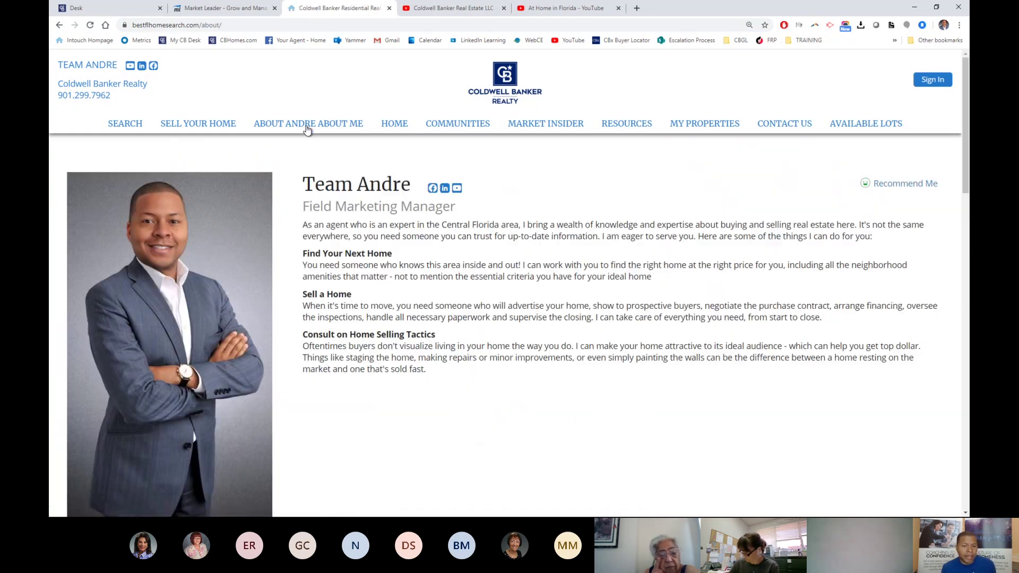
click(370, 269)
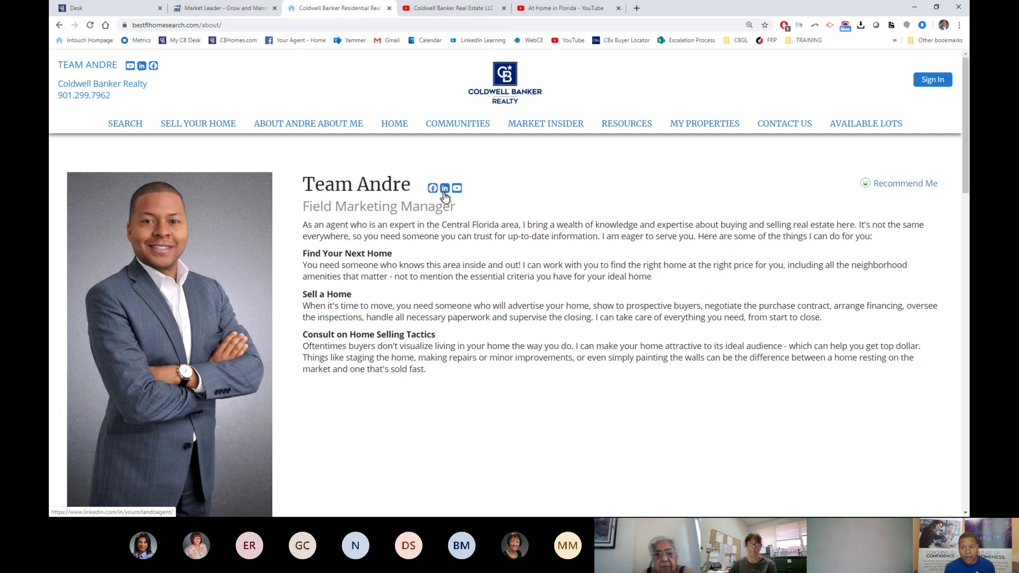
scroll(490, 297, down, 5)
scroll(318, 324, down, 4)
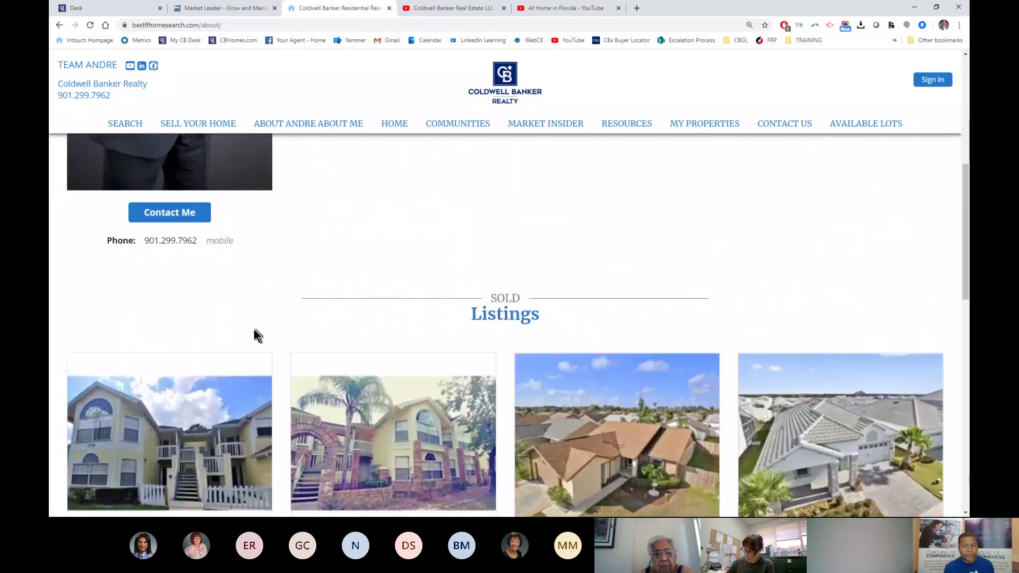
scroll(500, 273, down, 10)
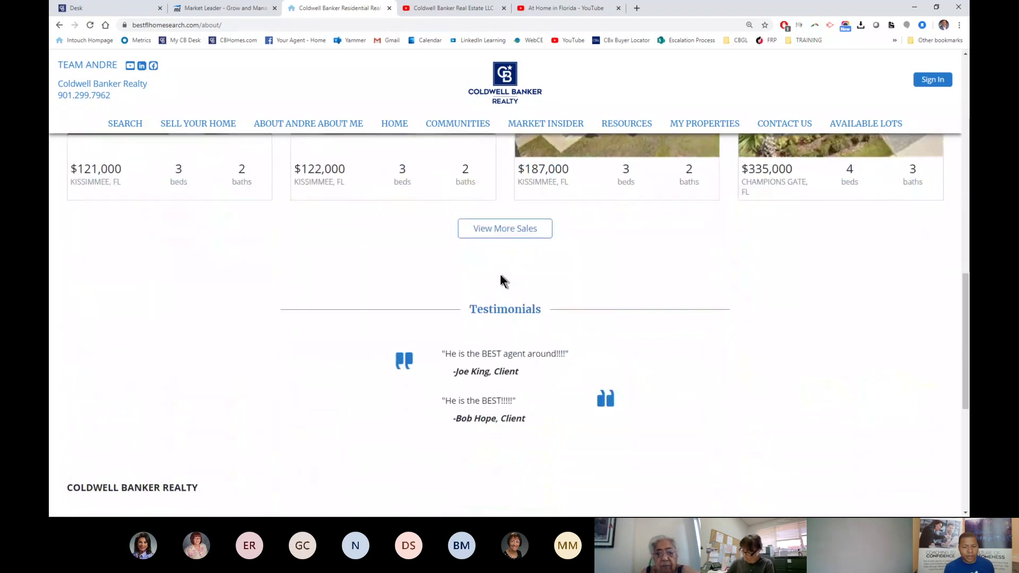
scroll(500, 275, up, 15)
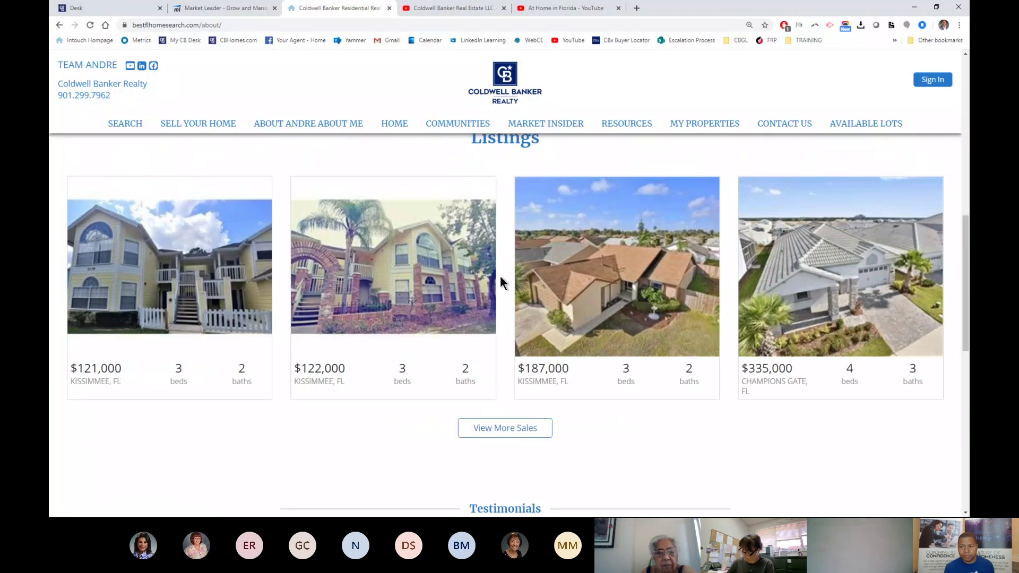
scroll(498, 276, up, 1)
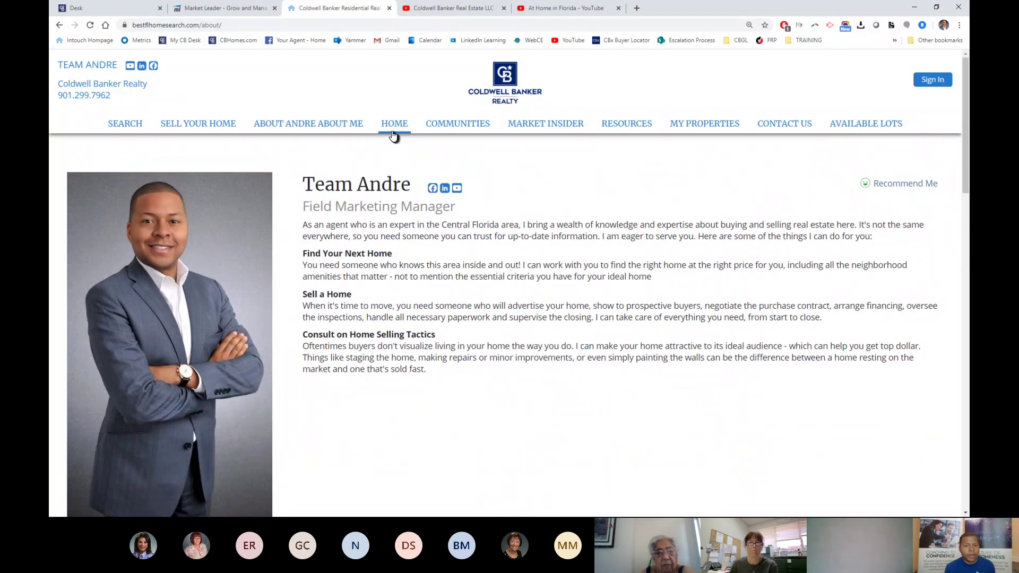
- Open the Communities page and review the community tile, the Communities Served list and its map
click(454, 123)
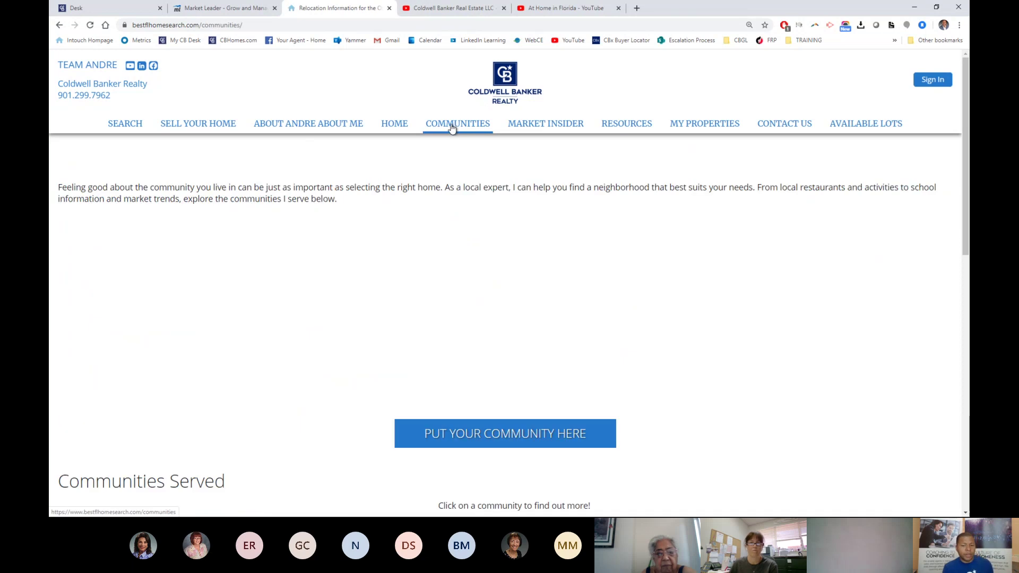
scroll(161, 193, down, 8)
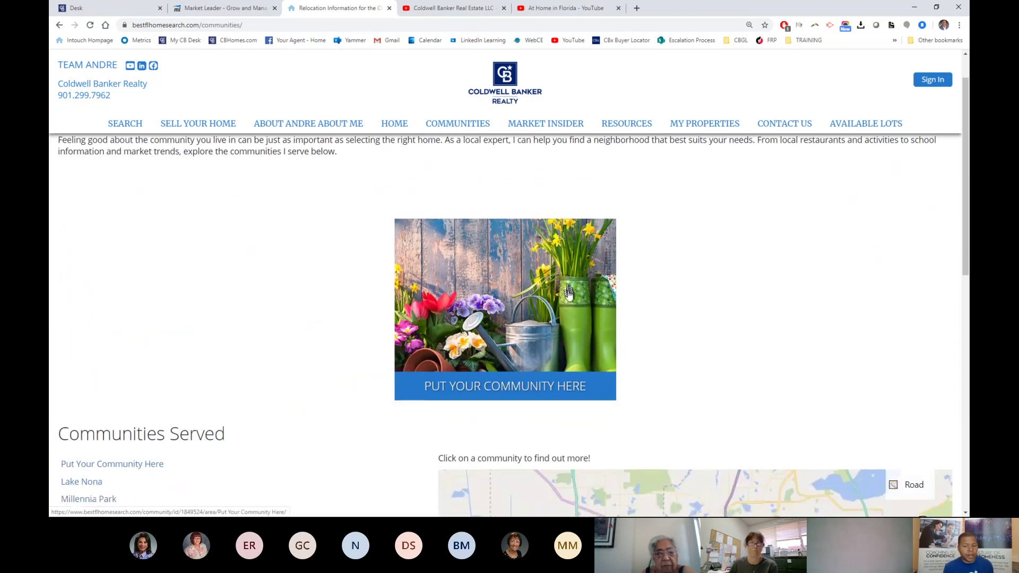
scroll(159, 196, up, 2)
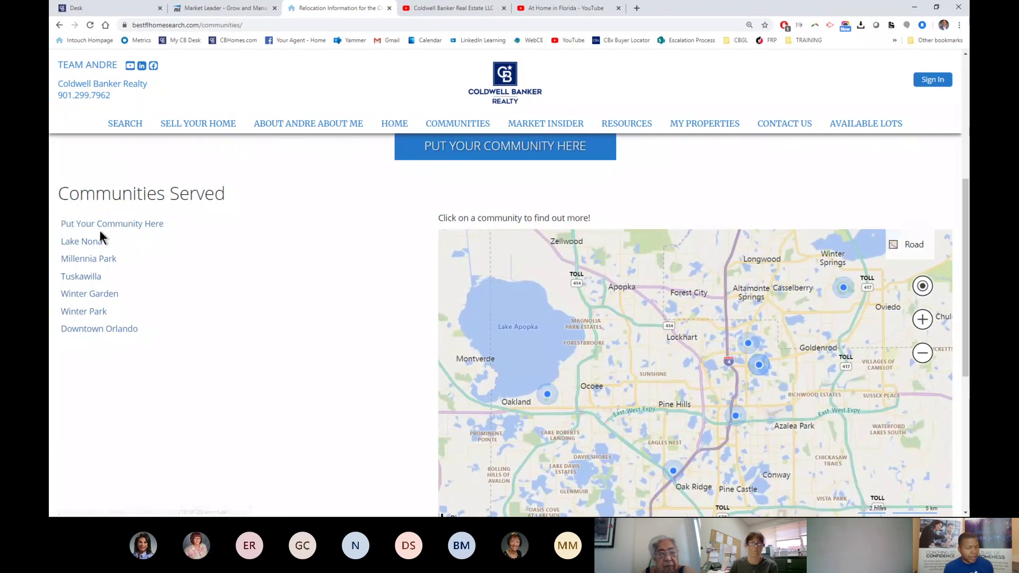
scroll(525, 167, up, 1)
scroll(533, 165, up, 5)
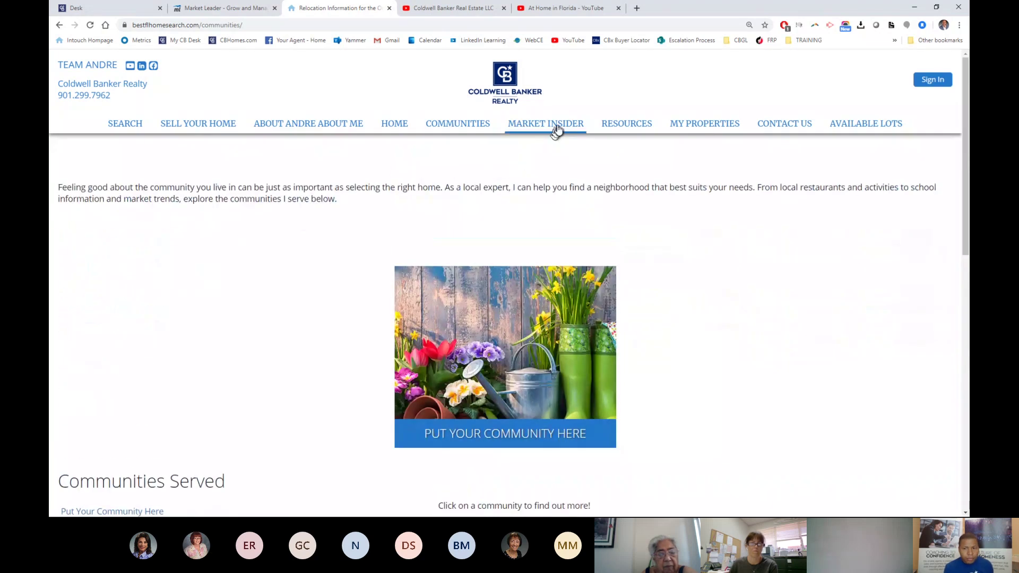
- Check the Resources menu, then open My Properties and examine its Active Listings and Recent Sales sections
mouse_move(627, 127)
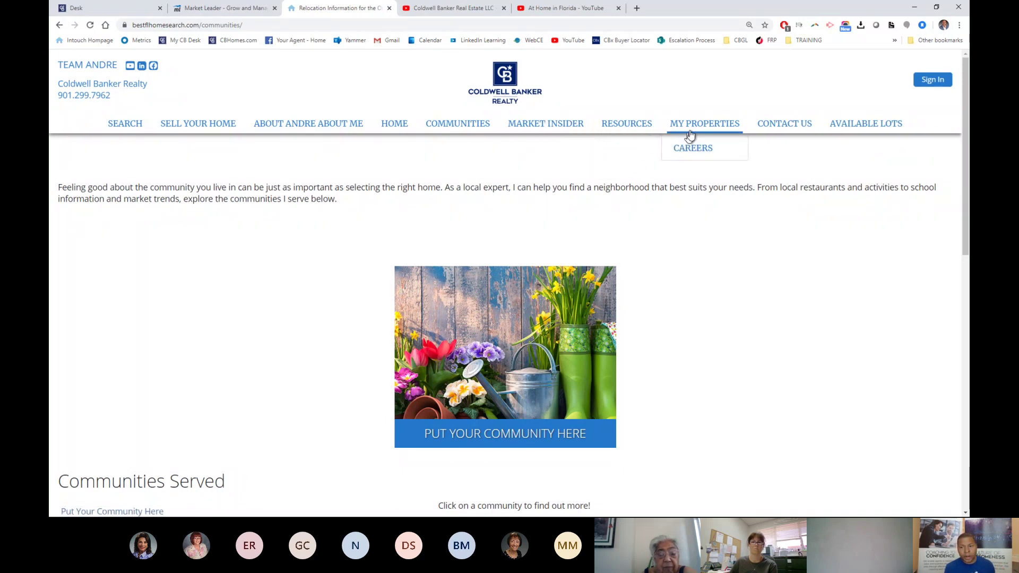
click(705, 131)
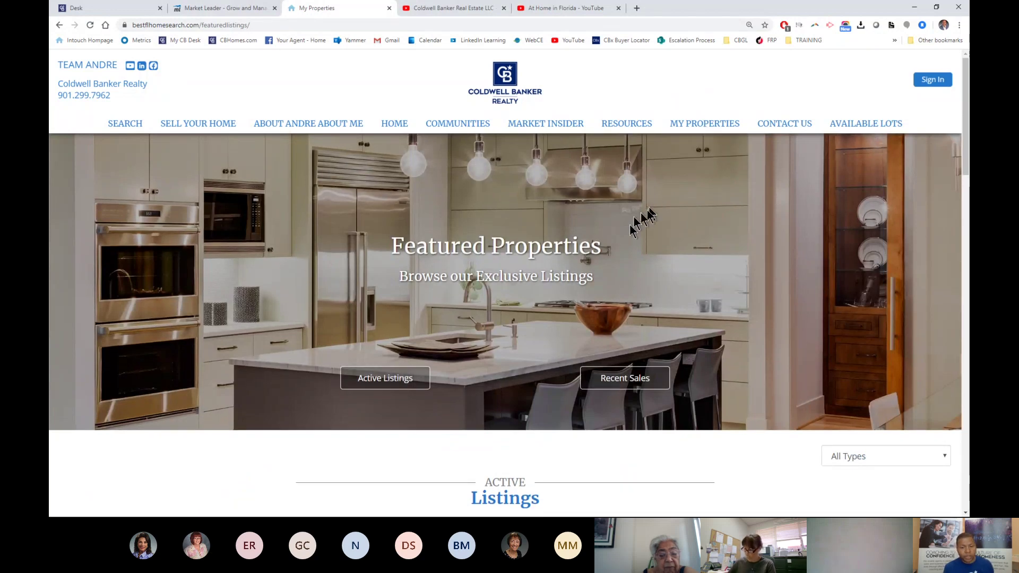
scroll(440, 302, down, 3)
scroll(441, 301, down, 3)
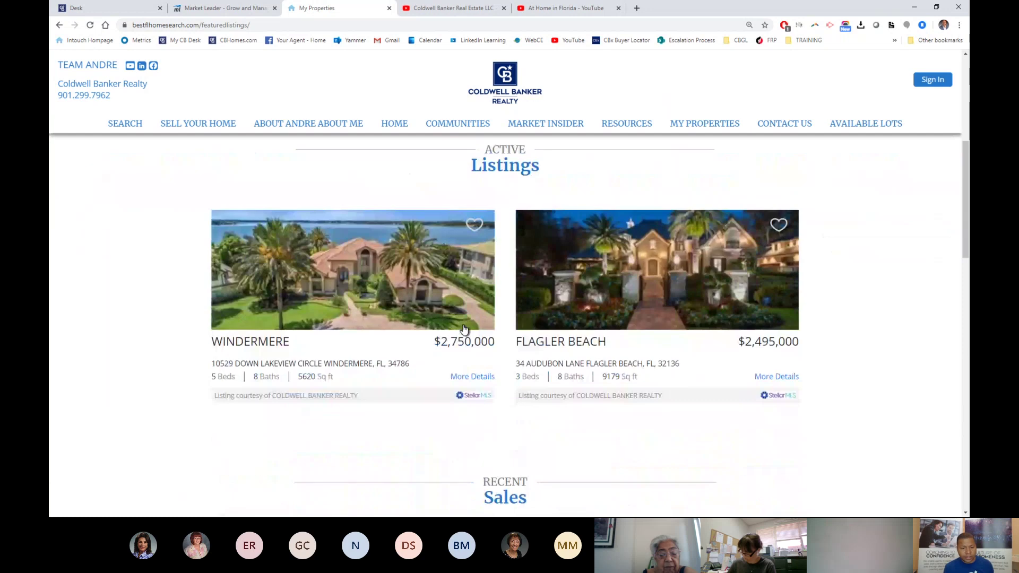
scroll(526, 292, up, 2)
scroll(552, 297, down, 5)
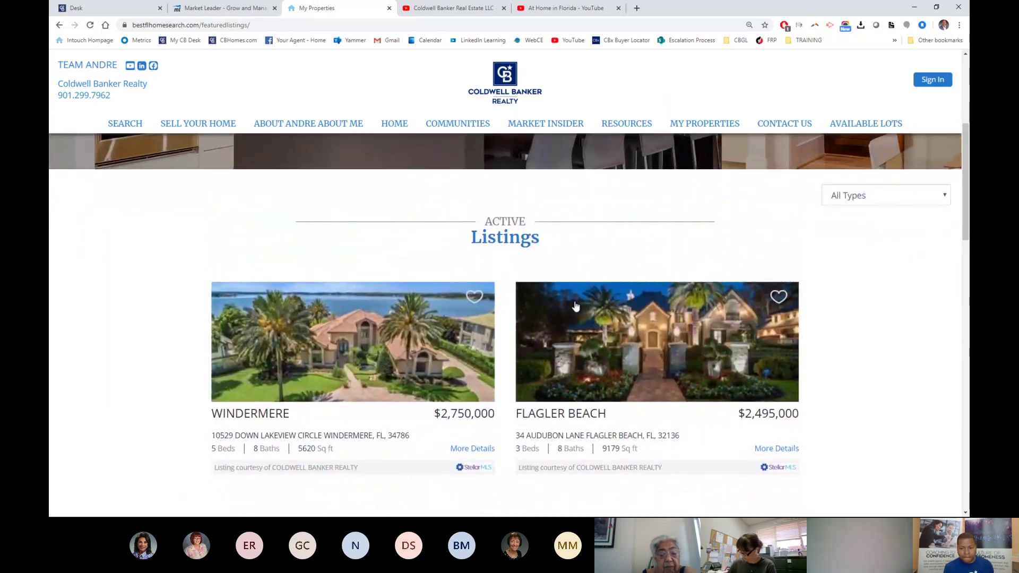
scroll(577, 303, down, 10)
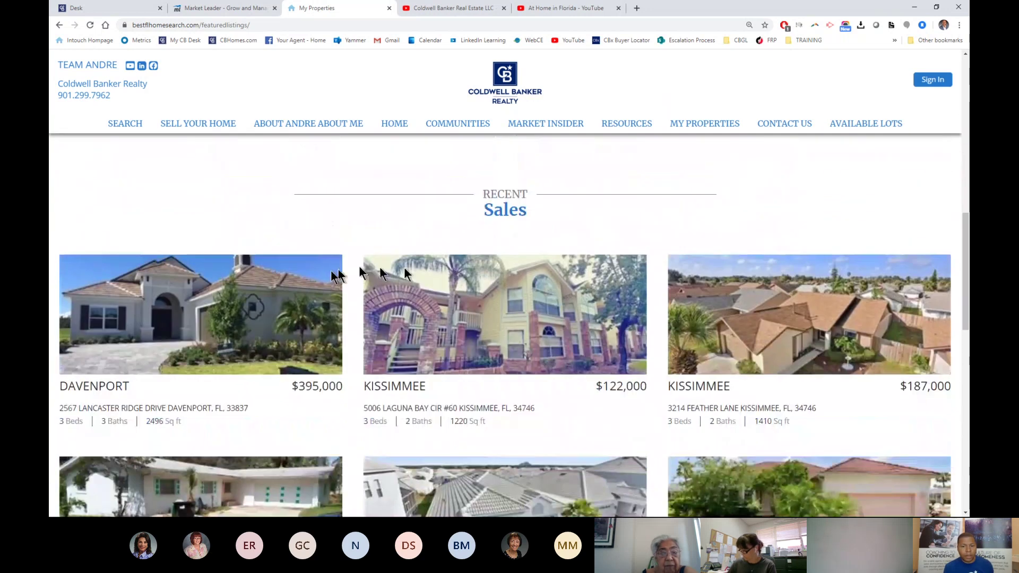
scroll(552, 314, up, 20)
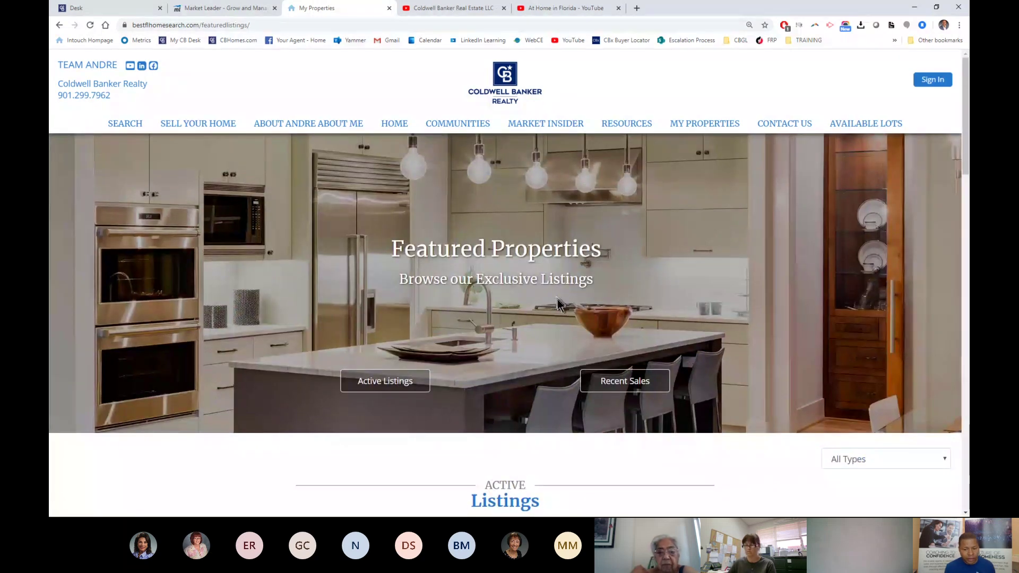
scroll(557, 303, down, 6)
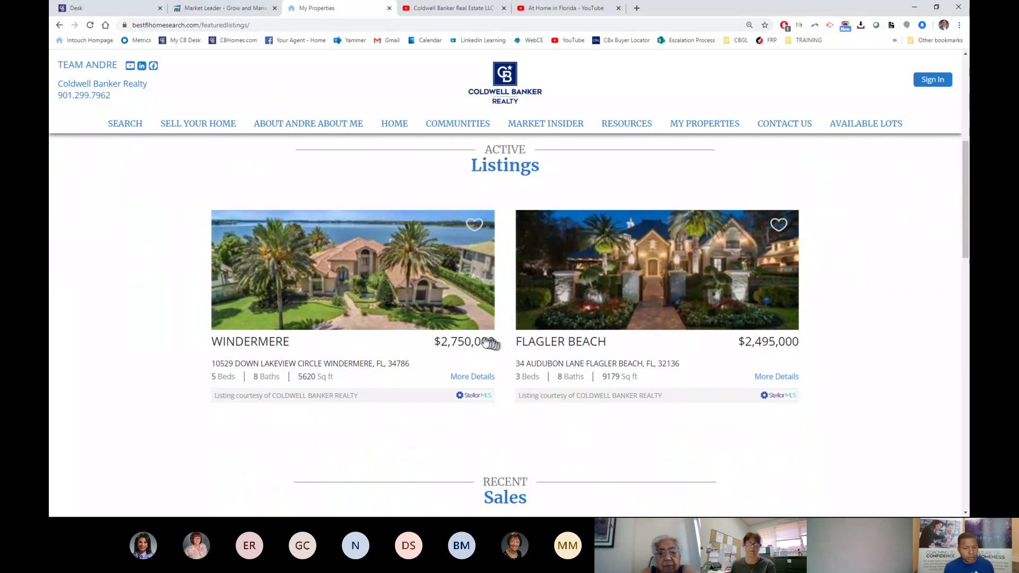
- Open the Contact Us page, select its web address and point out the Available Lots navigation entry
scroll(470, 342, up, 1)
scroll(470, 342, up, 6)
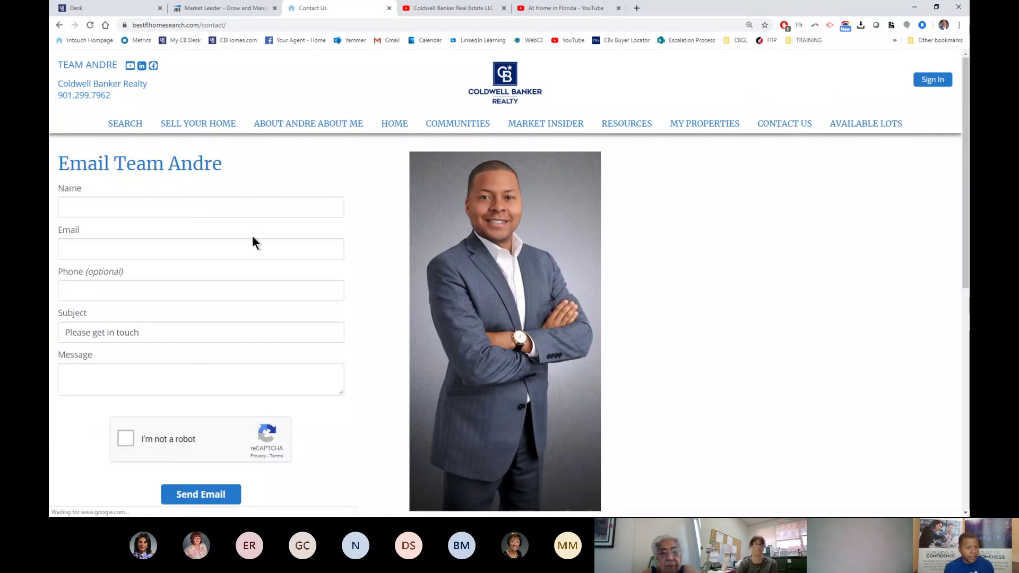
click(196, 25)
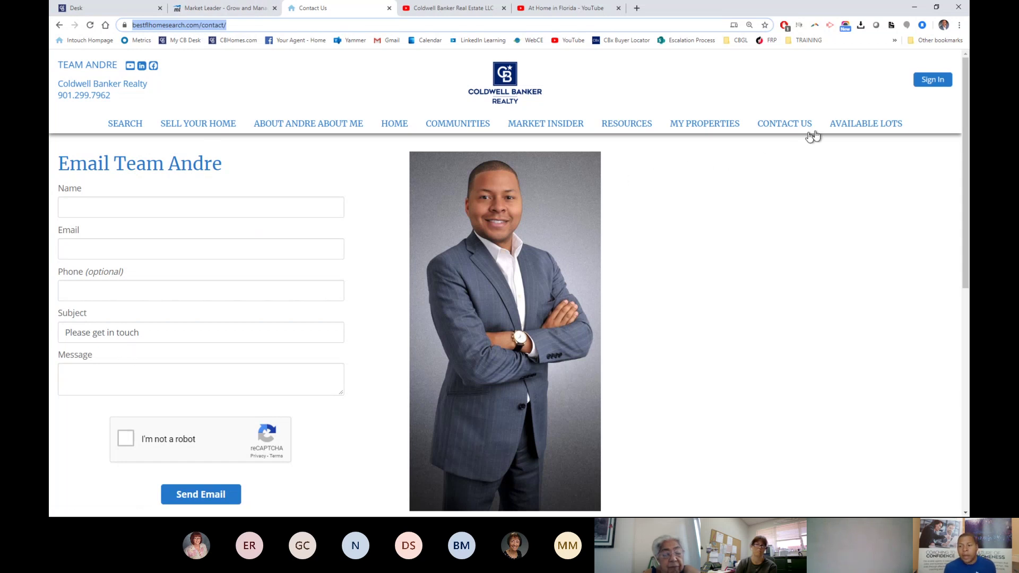
click(868, 130)
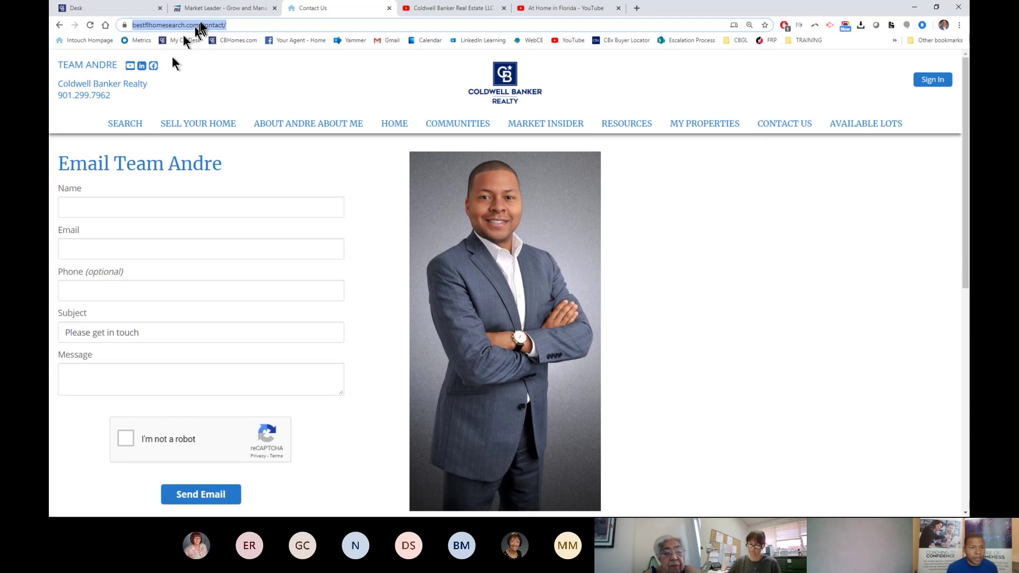
- Switch to the Market Leader CRM and open the website editor's Pages and Menus settings
click(216, 11)
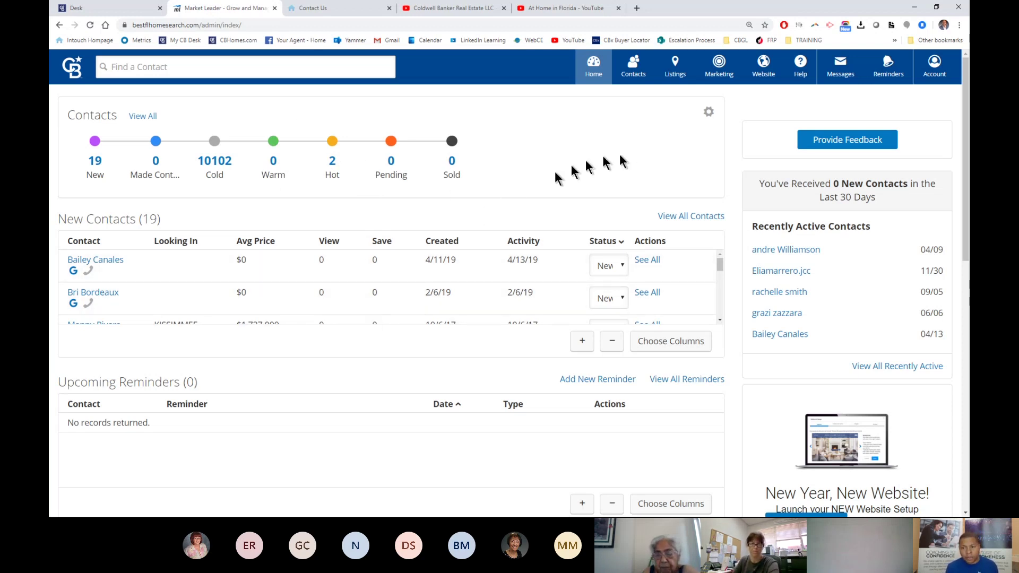
click(765, 76)
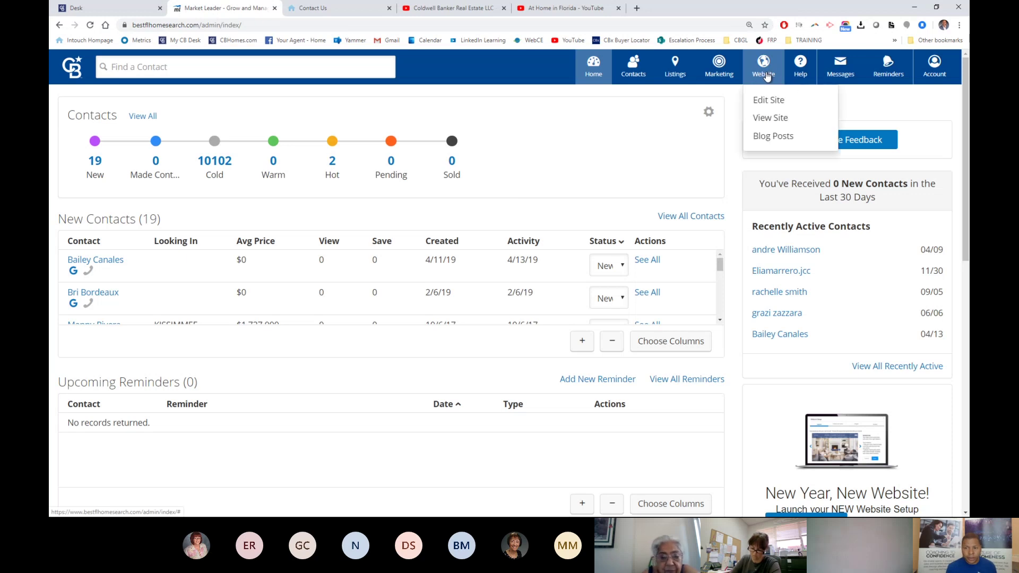
click(769, 109)
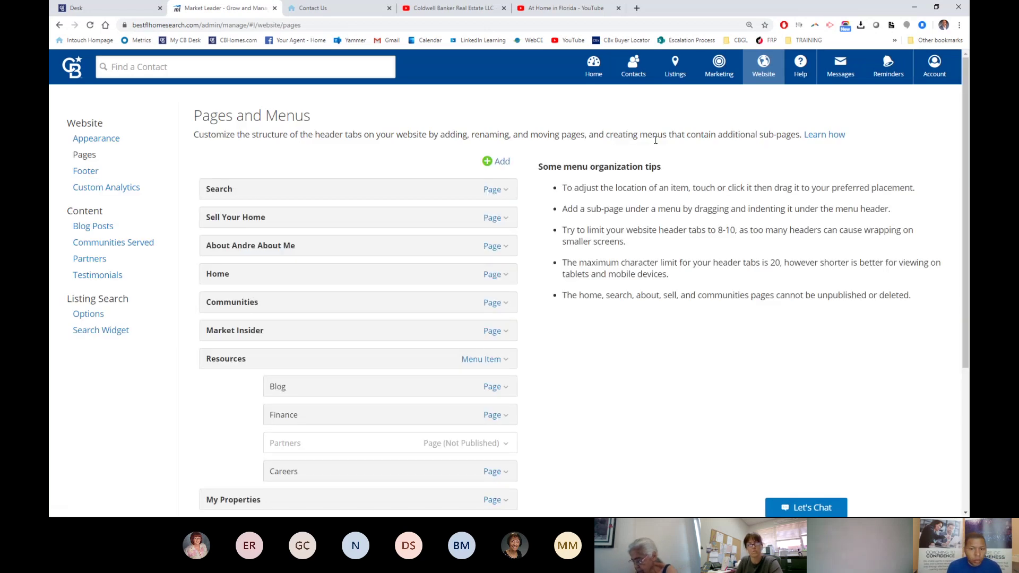
- Compare the entries in the Pages and Menus list with the header tabs on the live website's home page
click(217, 190)
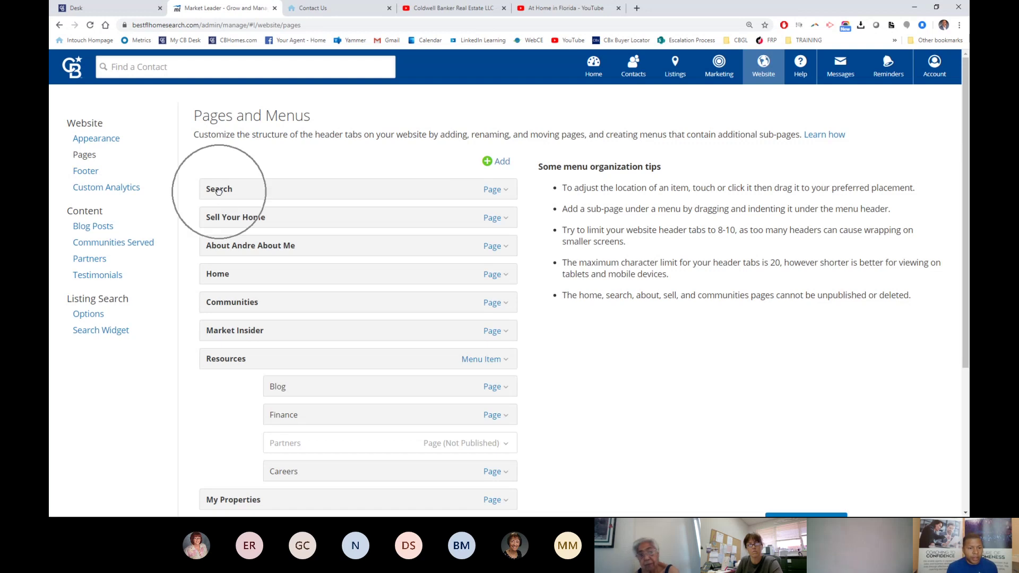
click(219, 220)
click(222, 247)
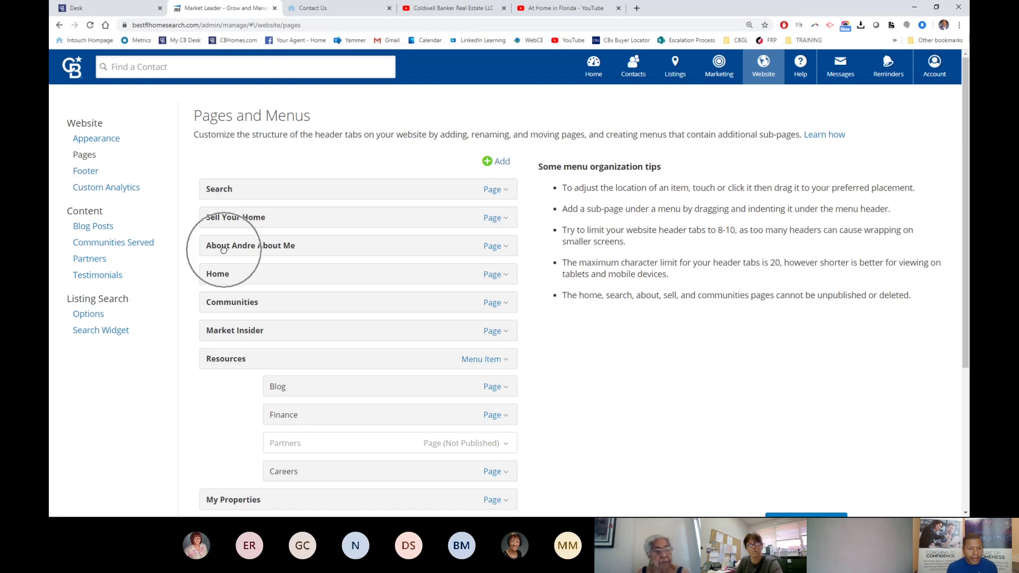
click(326, 11)
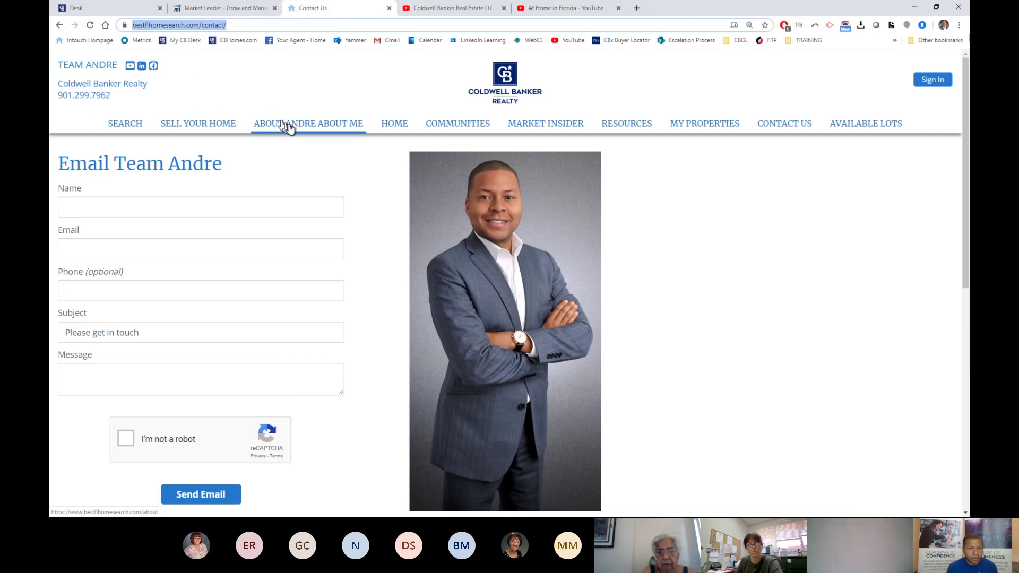
click(388, 127)
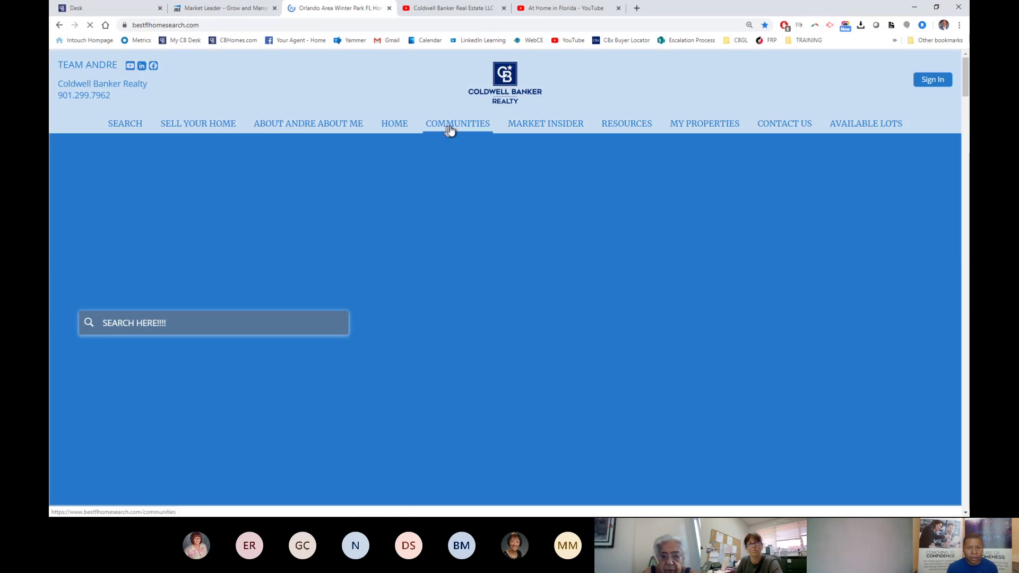
click(222, 8)
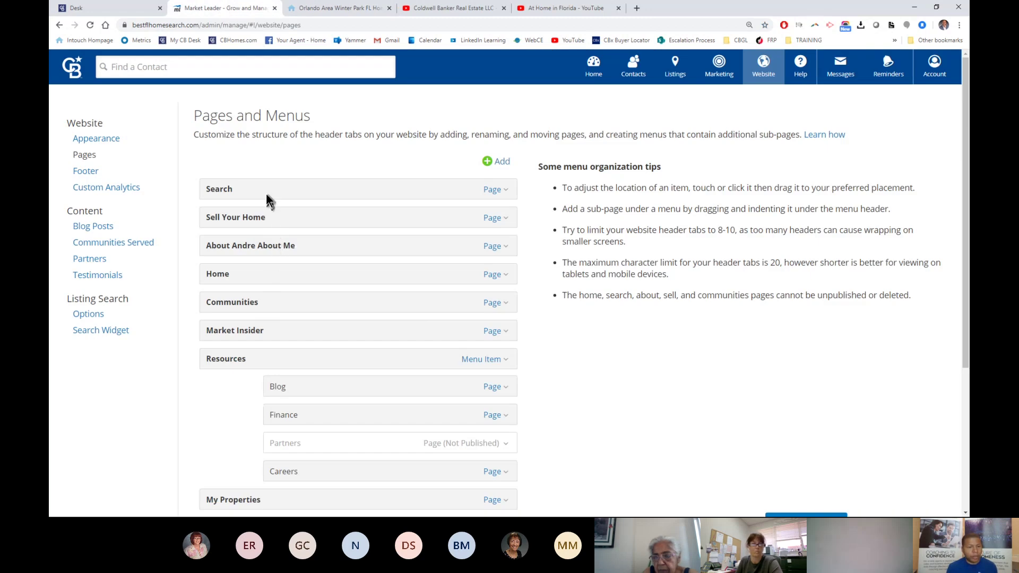
scroll(257, 366, down, 4)
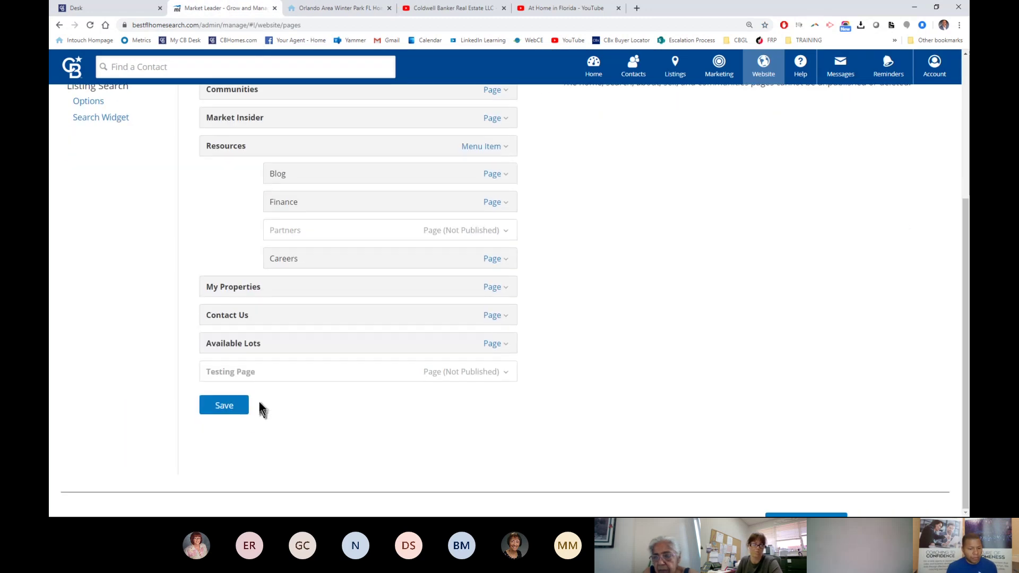
- Compare the About entry with the live website's header, move it above Sell Your Home in Pages and Menus, and save the order
scroll(258, 399, up, 4)
scroll(258, 389, up, 1)
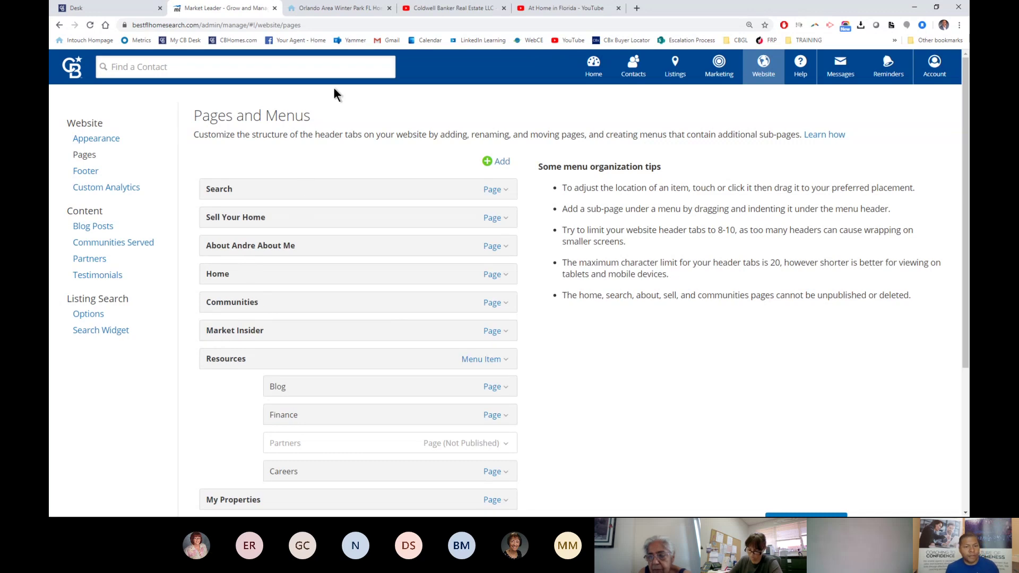
click(337, 9)
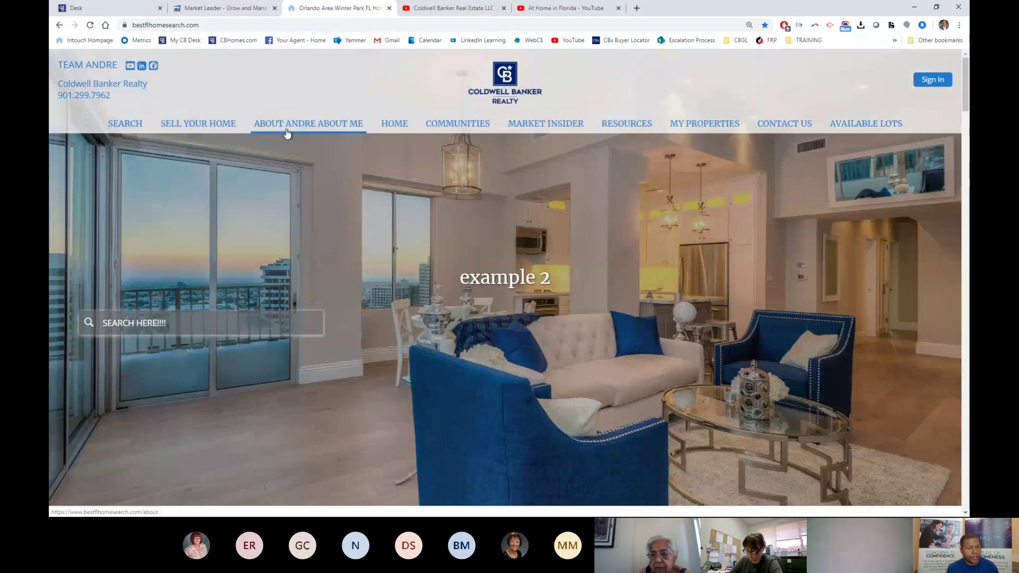
click(228, 8)
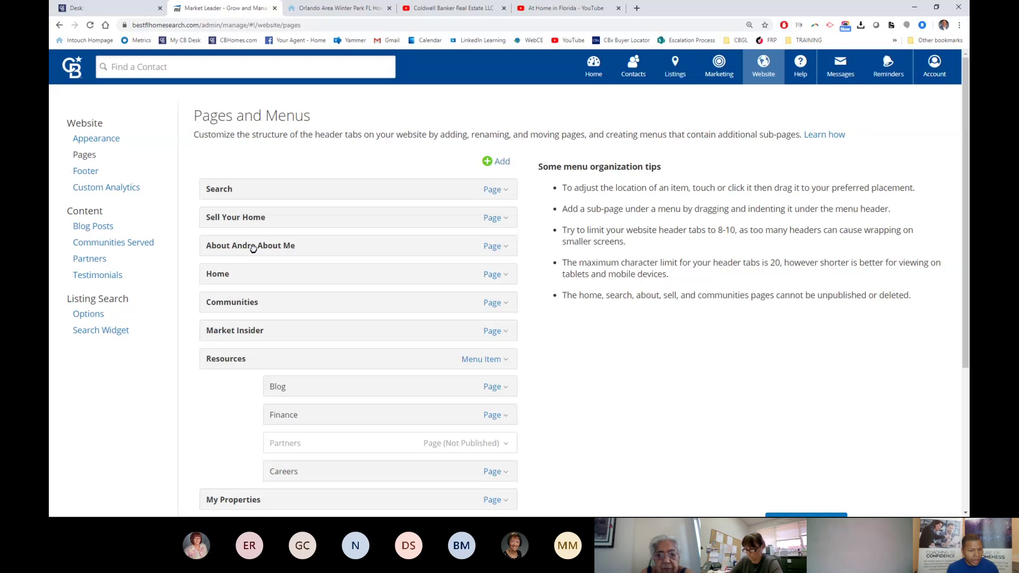
drag(253, 247, 253, 215)
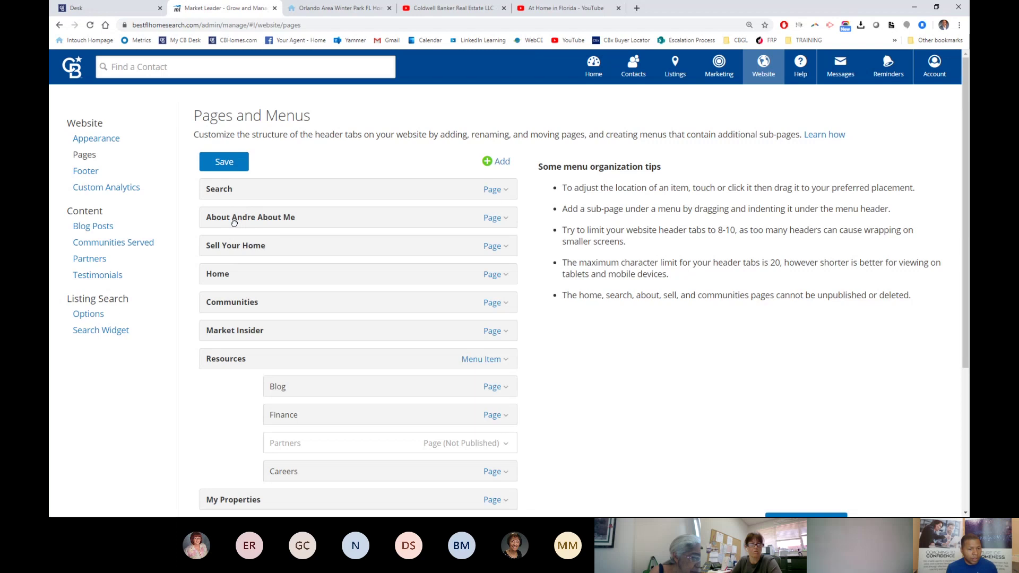
click(243, 250)
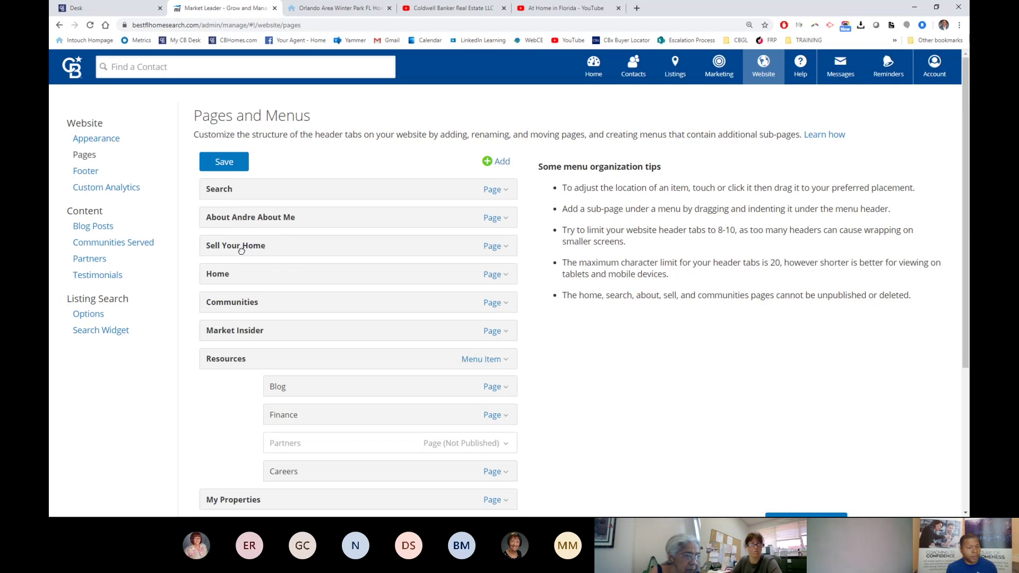
click(241, 251)
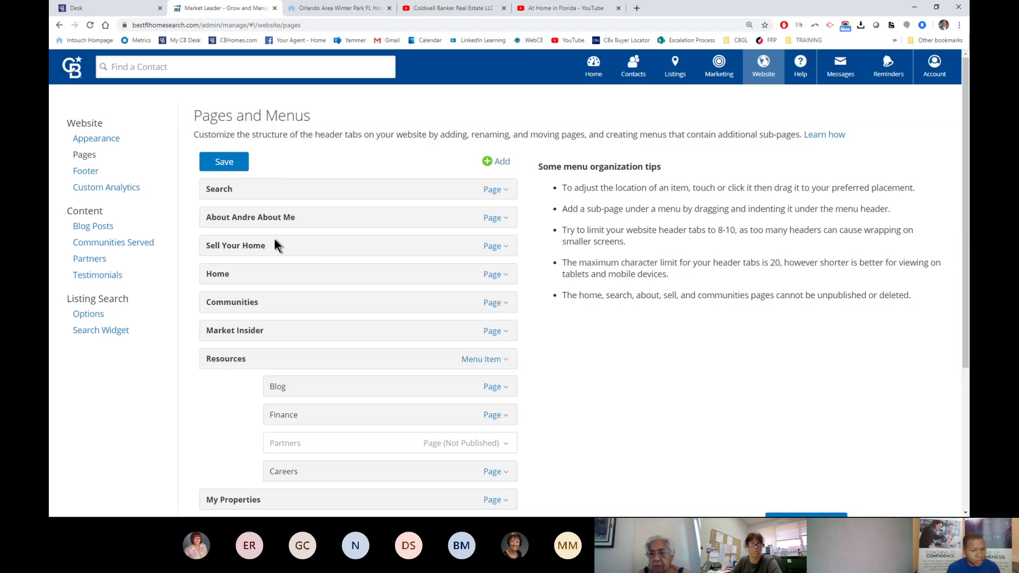
click(225, 224)
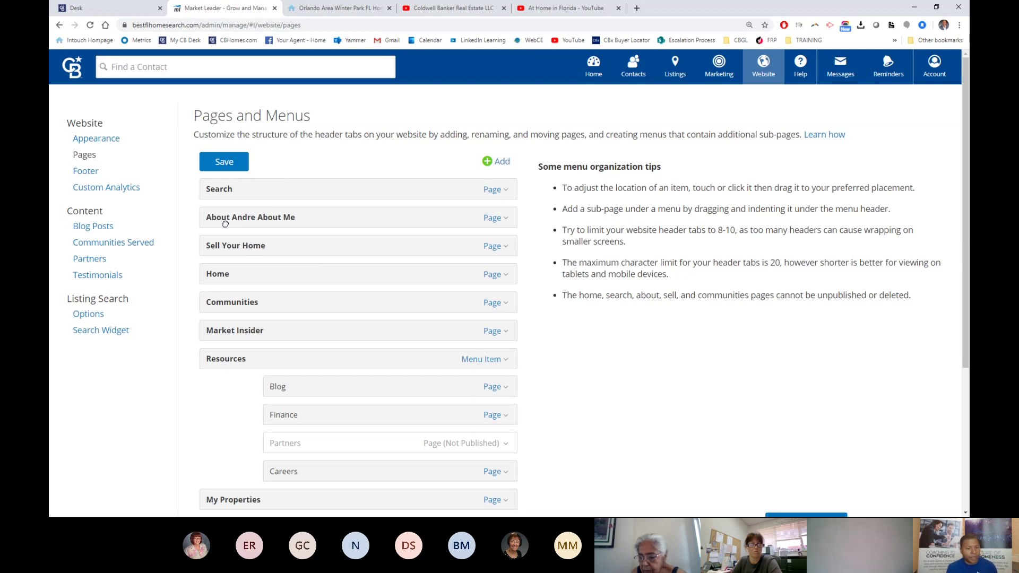
click(225, 168)
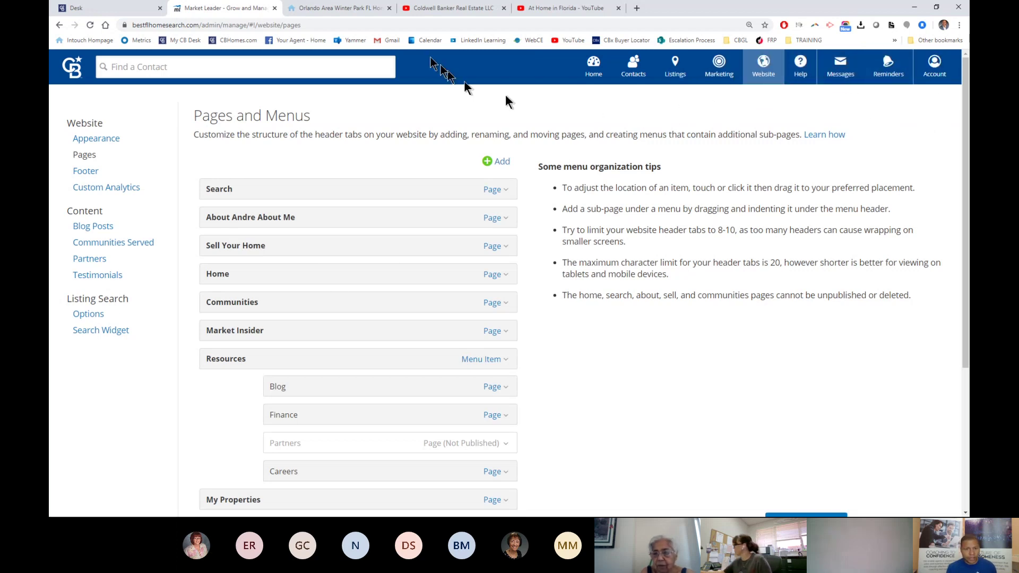
- Reload the live website to check its header tab order, then return to the Pages and Menus settings
click(333, 10)
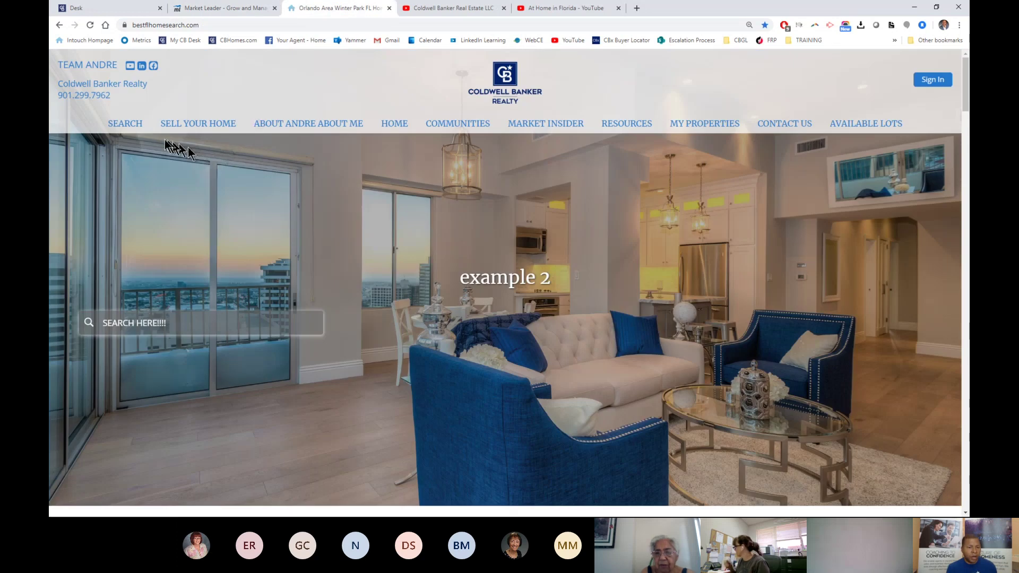
click(90, 25)
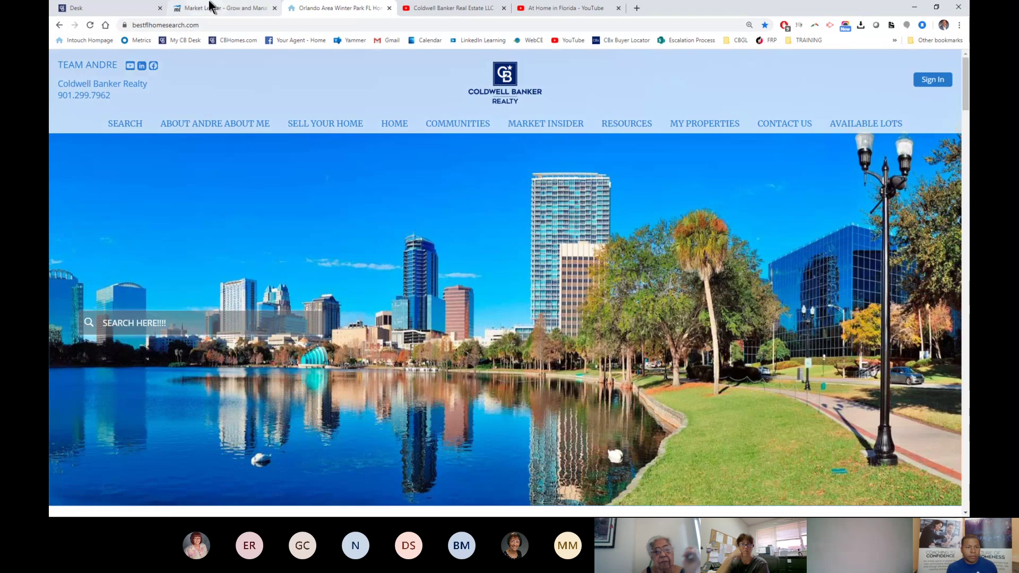
click(211, 7)
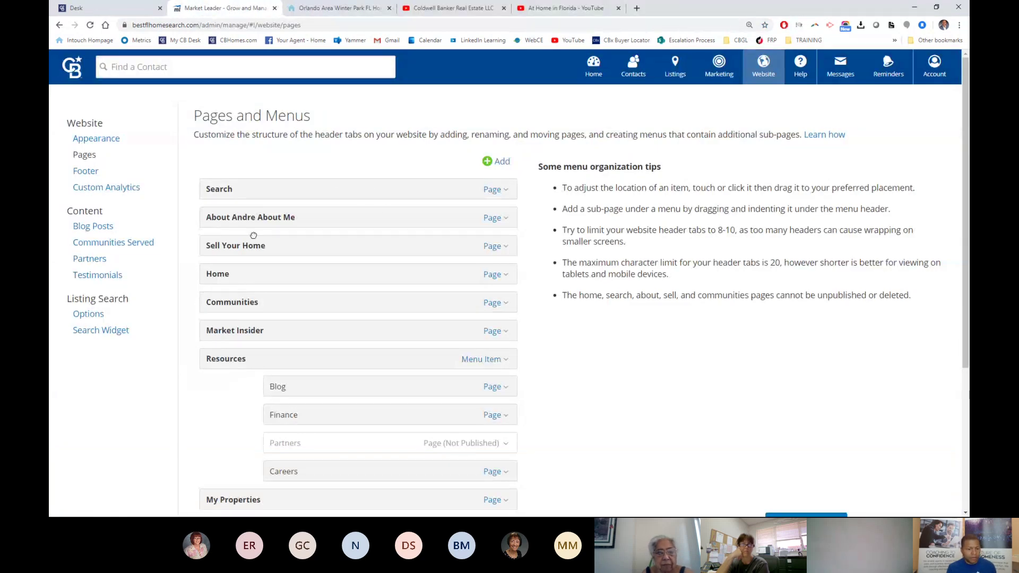
- Review the Pages and Menus list and try repositioning the Market Insider entry
scroll(253, 235, down, 4)
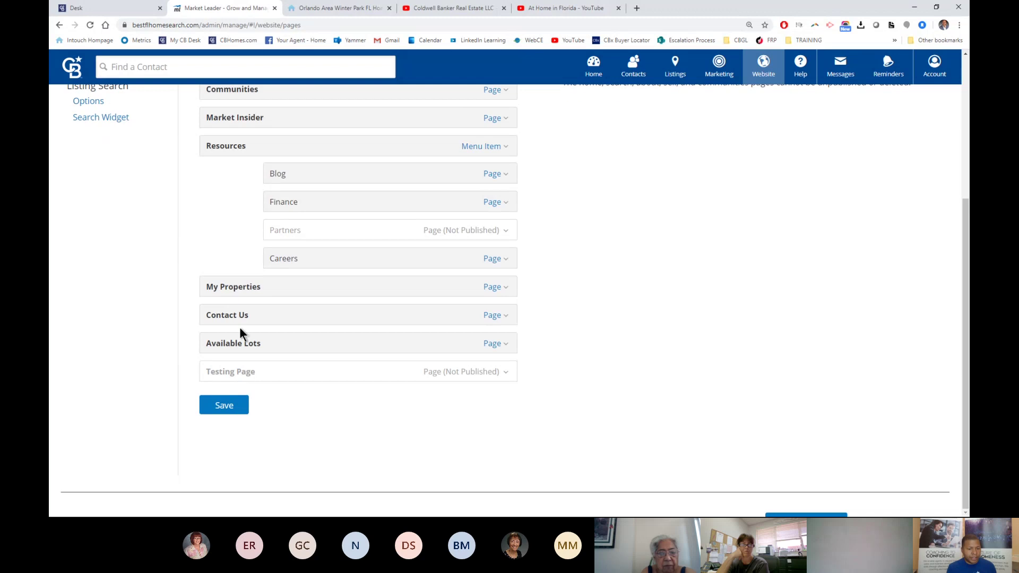
scroll(238, 319, up, 1)
scroll(234, 310, up, 3)
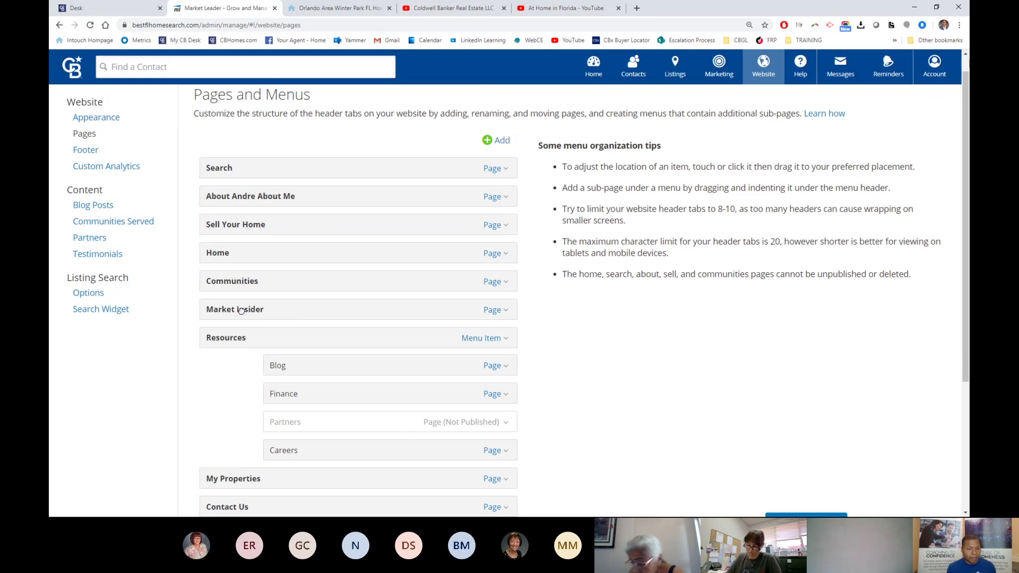
mouse_move(240, 310)
mouse_down()
mouse_move(252, 199)
mouse_move(247, 313)
mouse_up()
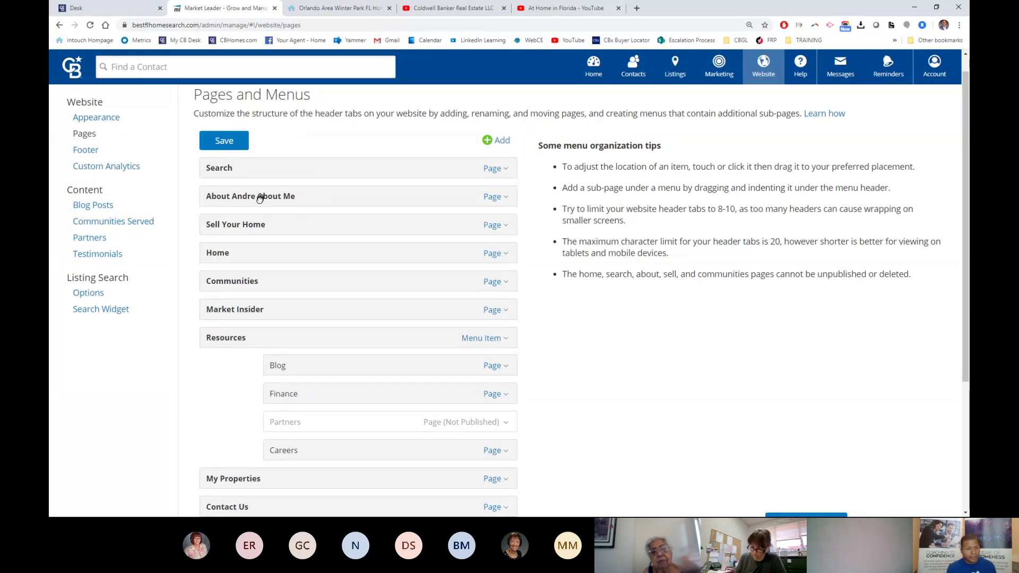
click(241, 257)
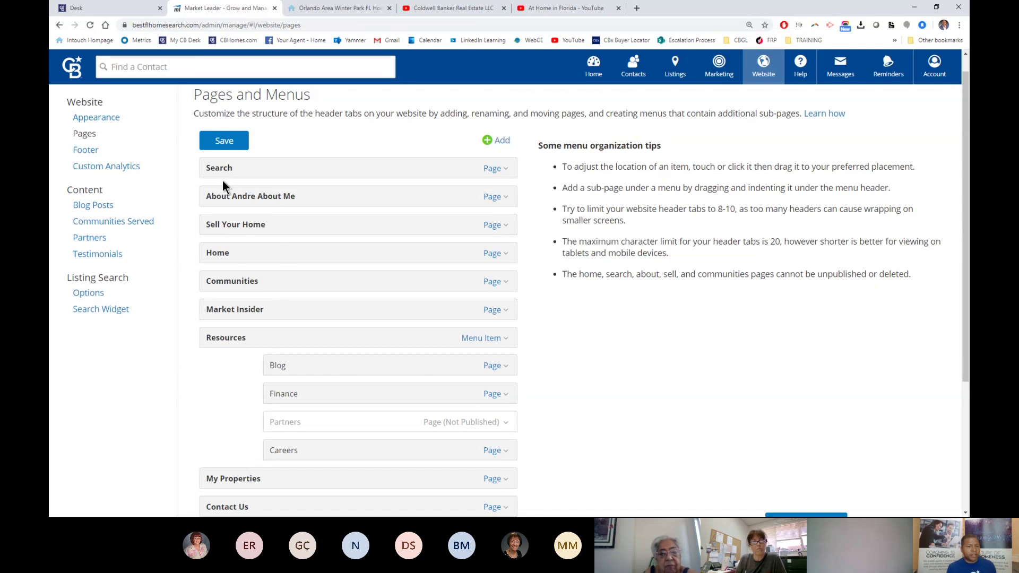
click(222, 197)
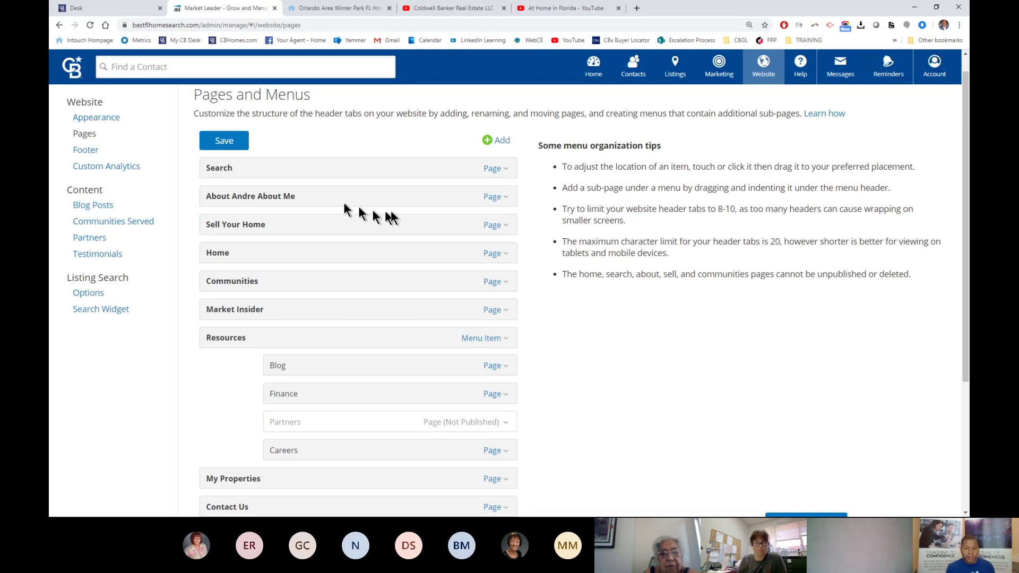
- Rename the About page to "About Me", continuing without saving the pending menu changes, and save the new name
click(486, 201)
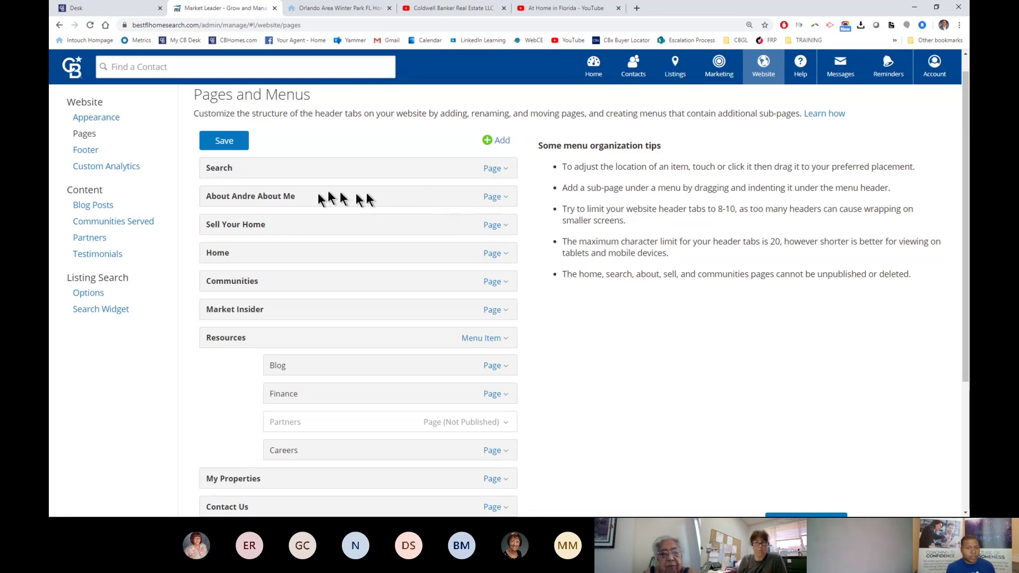
click(491, 202)
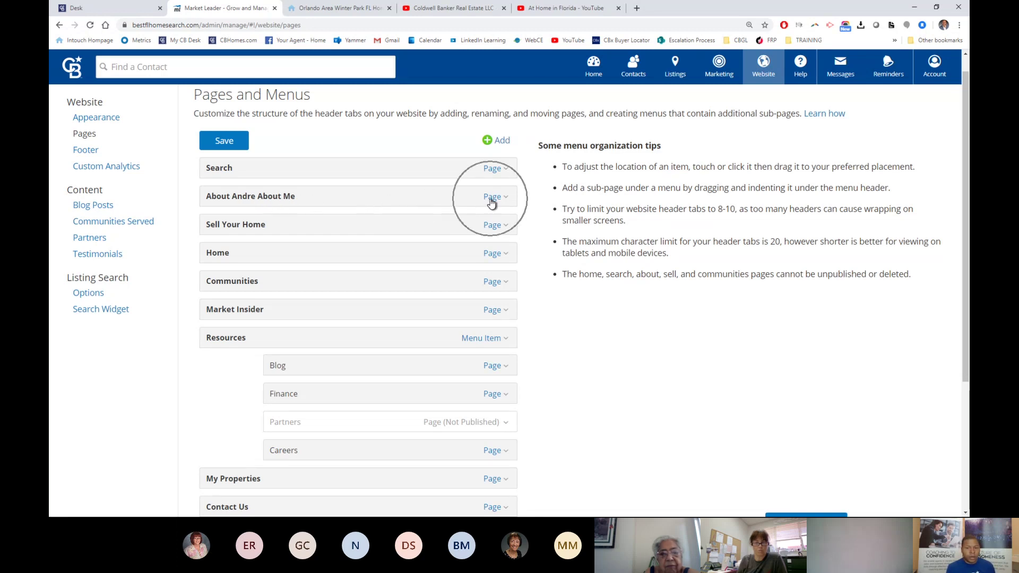
click(492, 203)
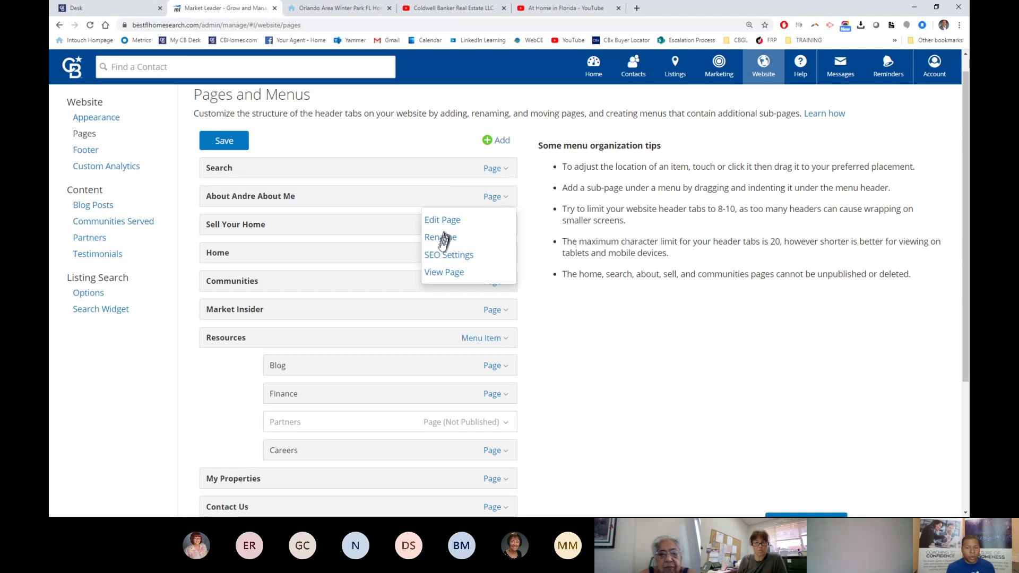
click(441, 239)
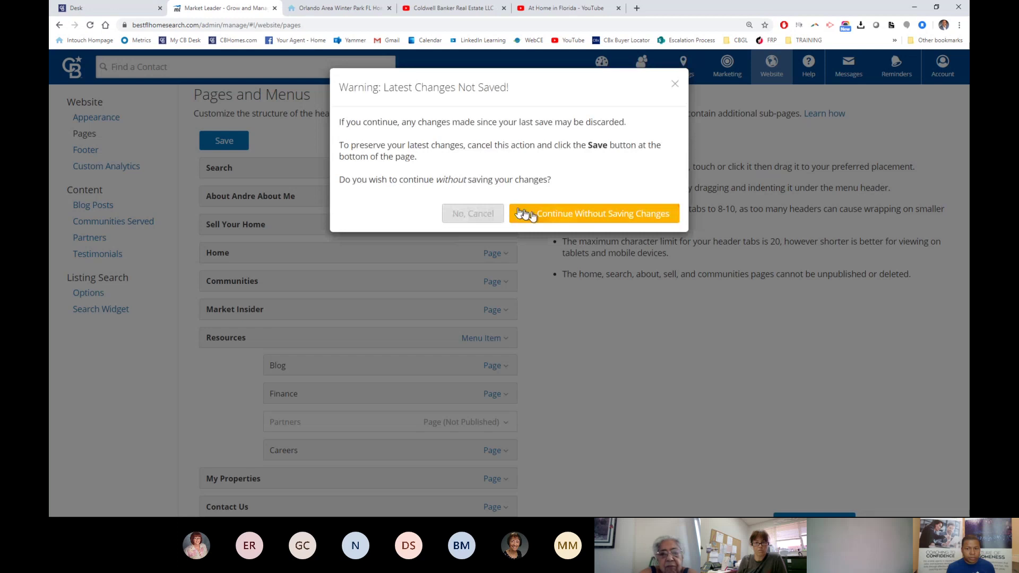
click(539, 218)
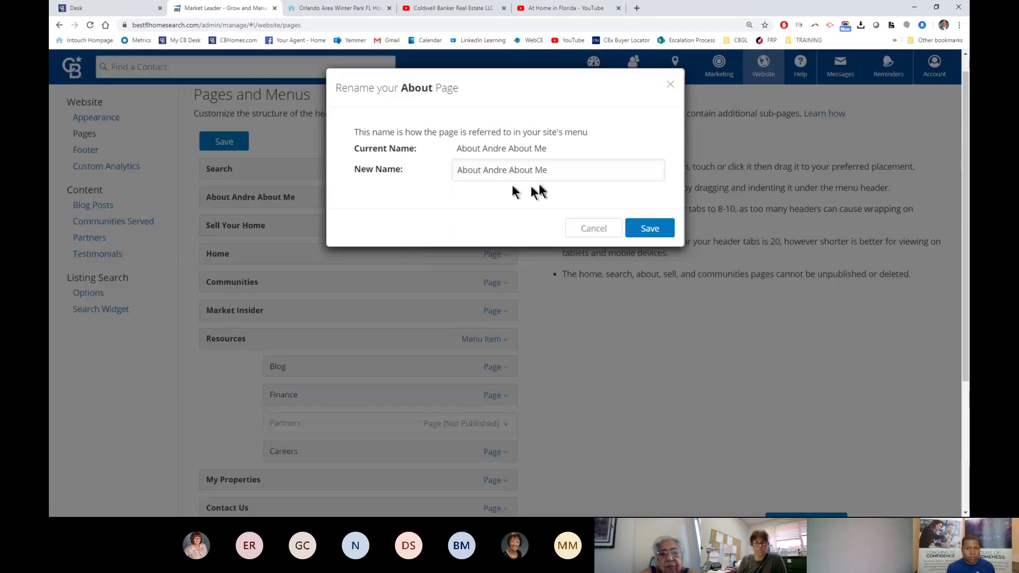
drag(584, 172, 472, 175)
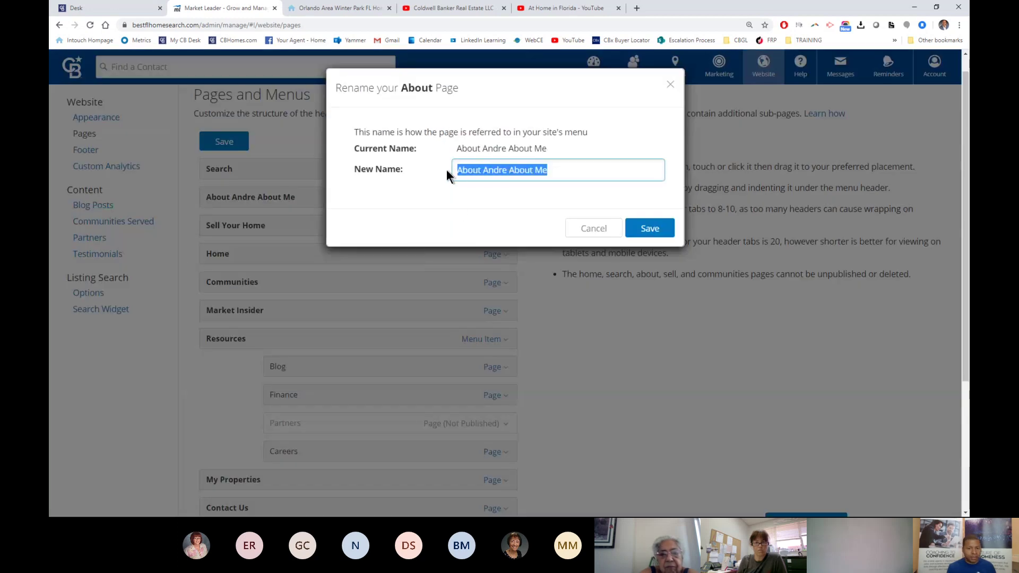
text(A)
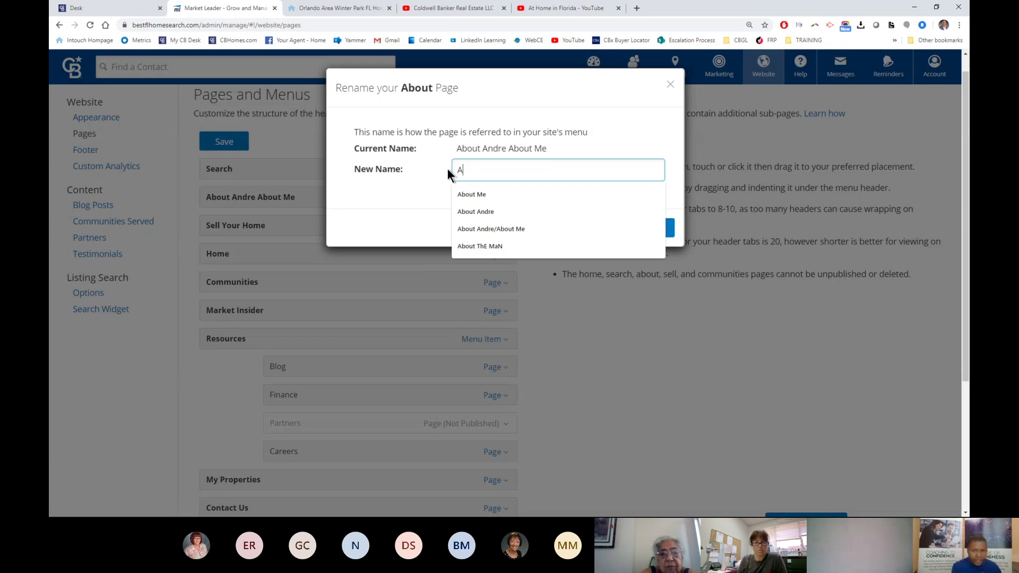
text(bout Me)
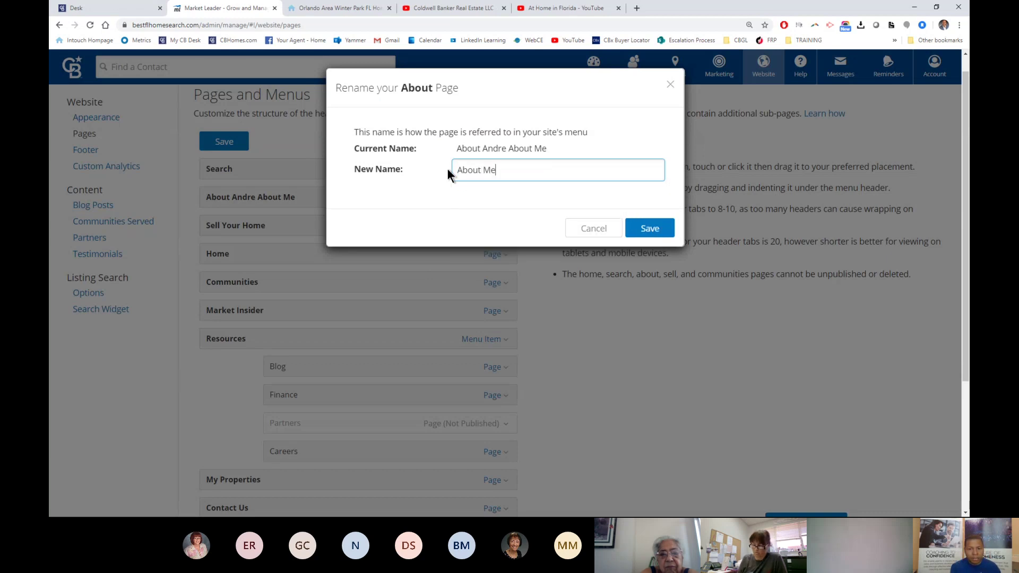
click(648, 227)
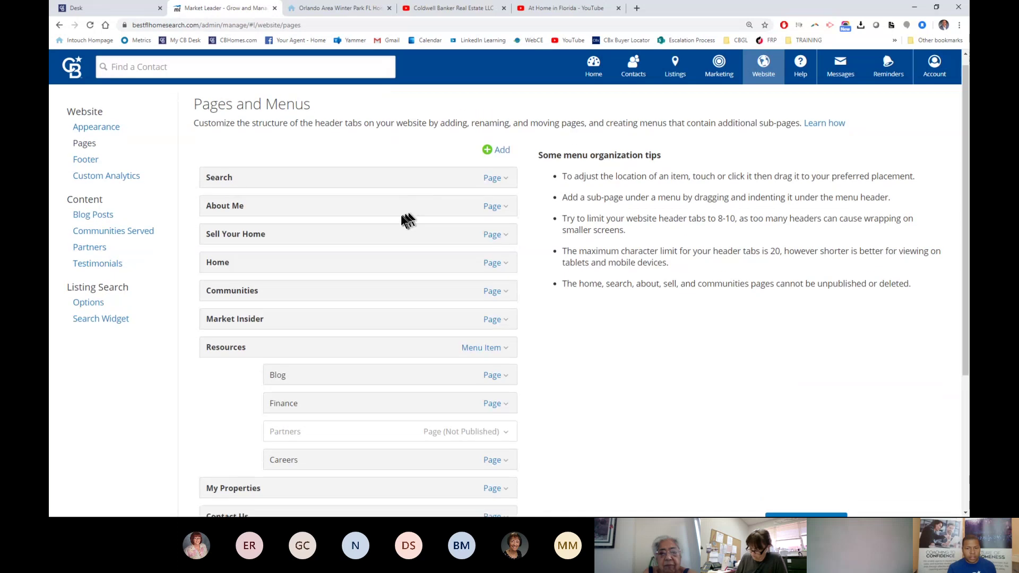
- Reload the live website to check the About Me header tab, then switch back to the Pages and Menus settings
scroll(364, 240, down, 3)
scroll(358, 239, up, 4)
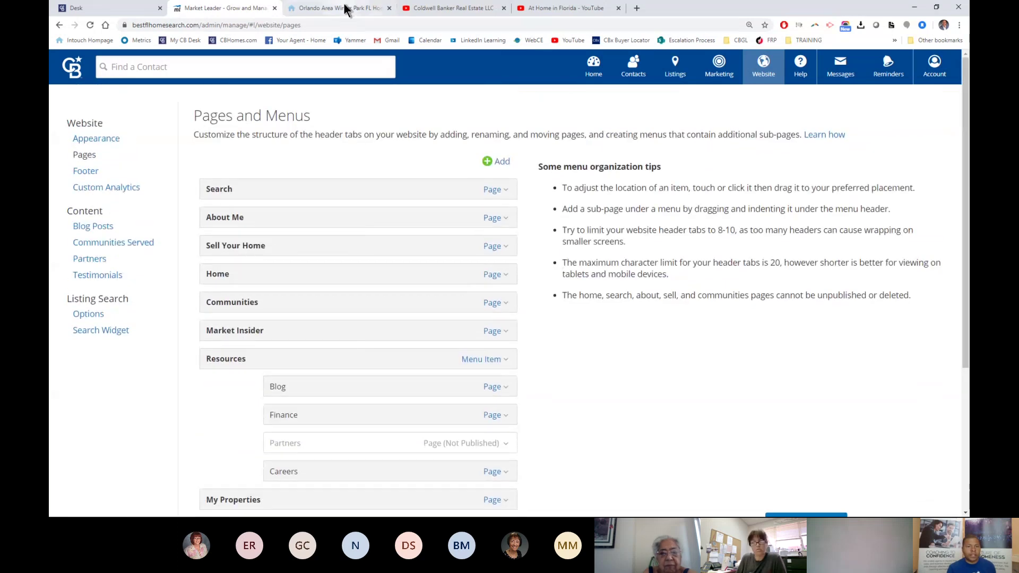
click(347, 8)
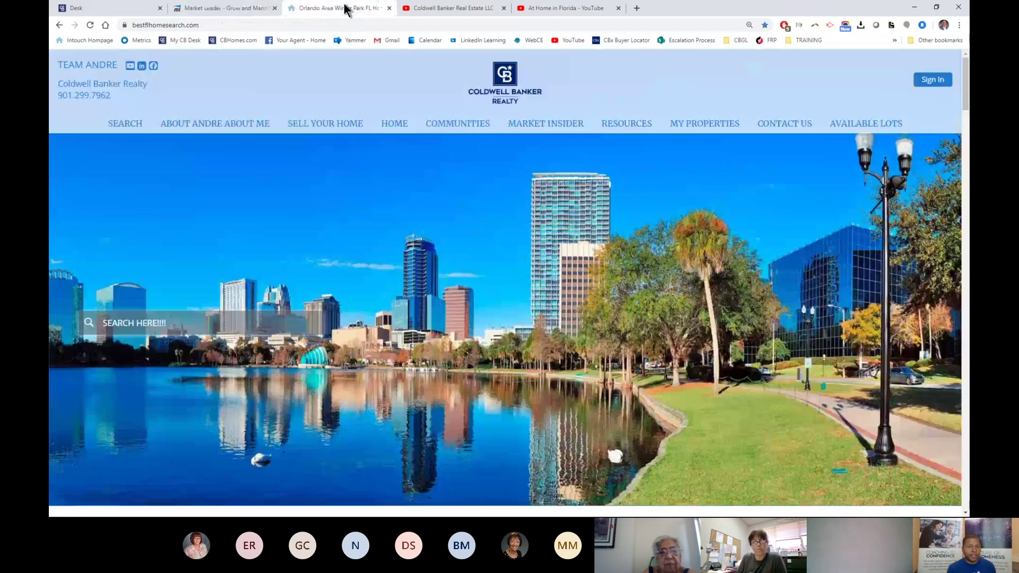
click(89, 25)
click(130, 123)
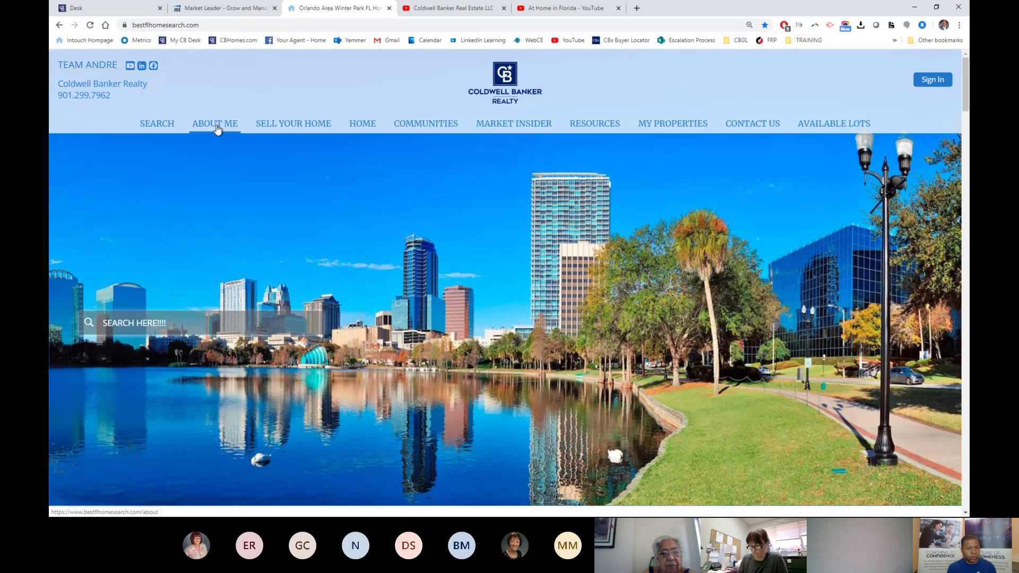
click(241, 8)
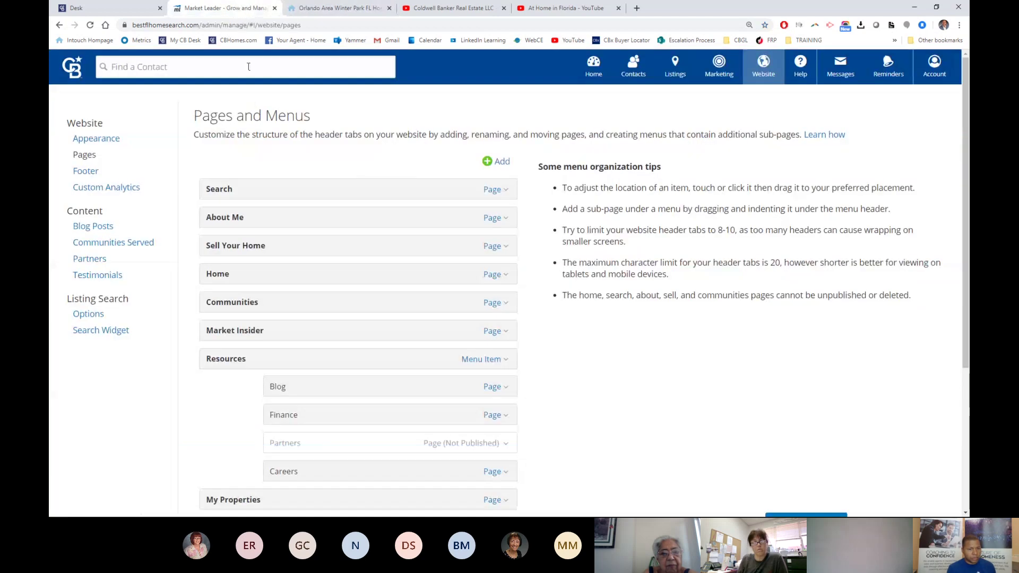
- Examine the page options for Sell Your Home, look through the remaining page entries, and return to the live website
click(223, 222)
click(219, 252)
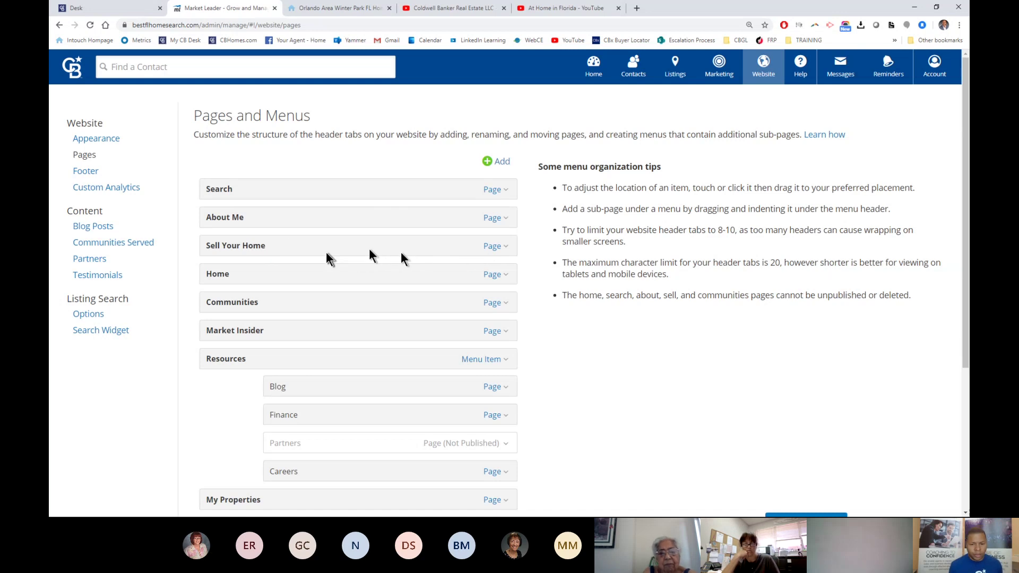
click(491, 249)
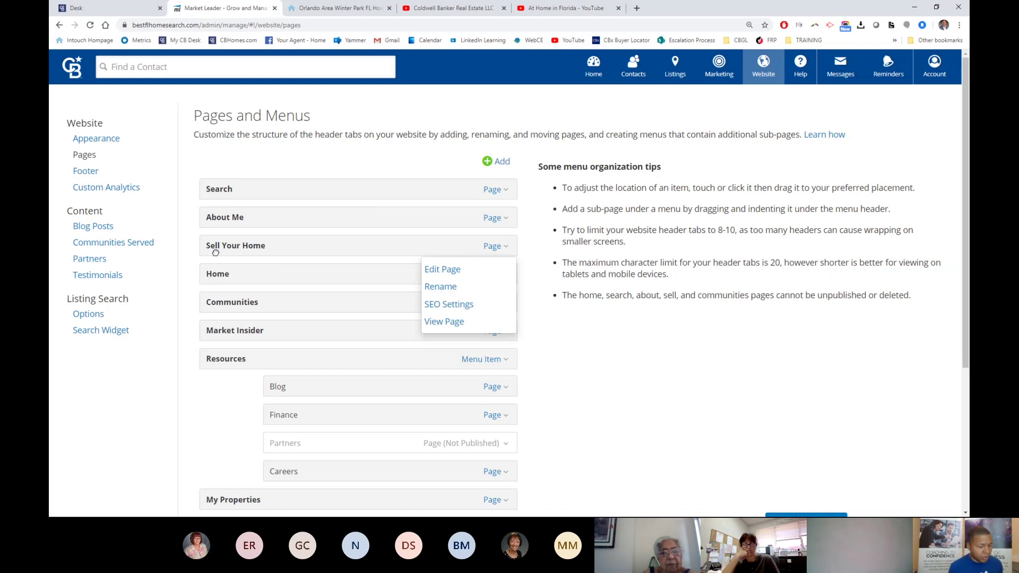
click(297, 242)
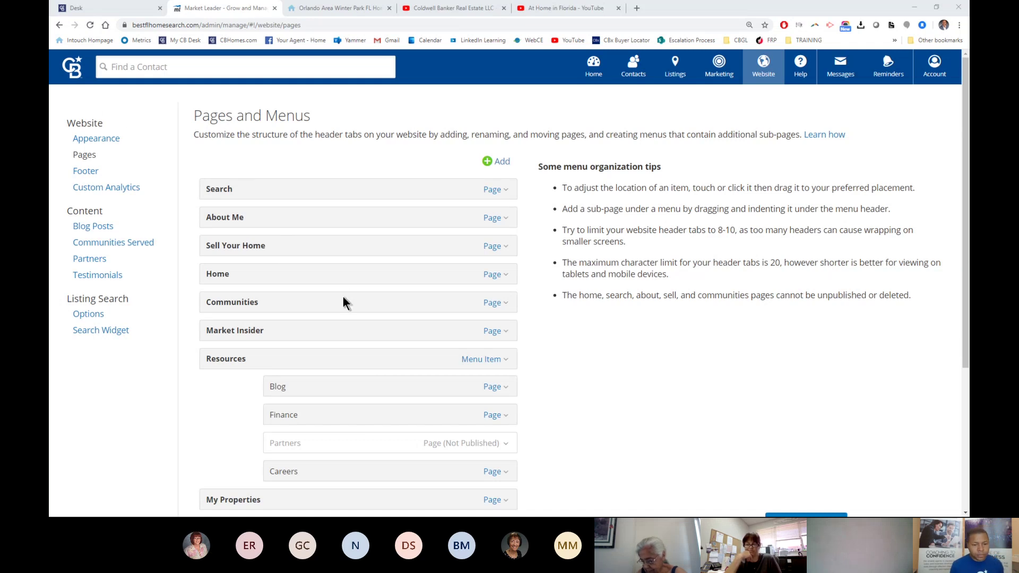
scroll(346, 295, down, 4)
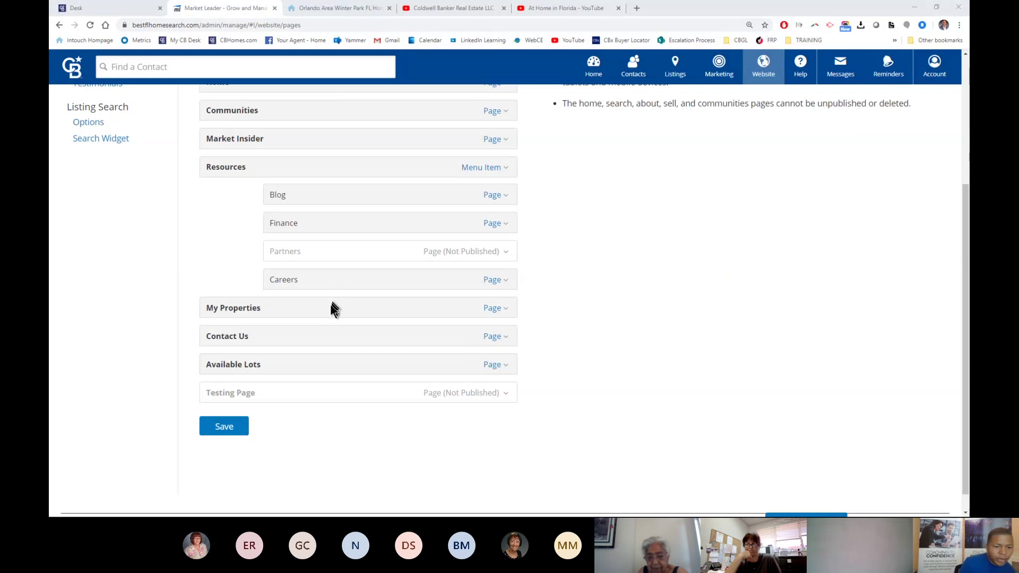
scroll(317, 340, up, 4)
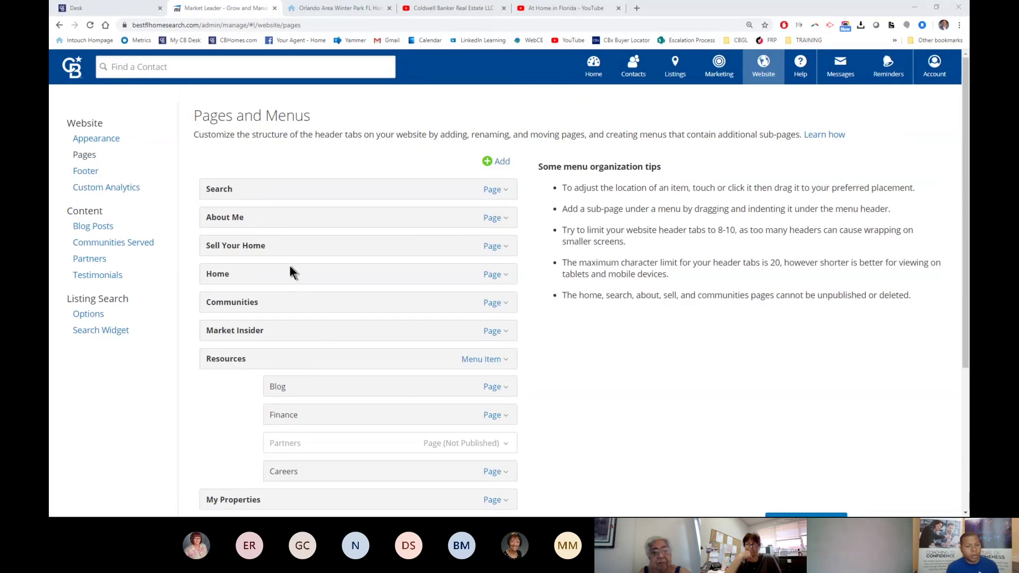
click(355, 9)
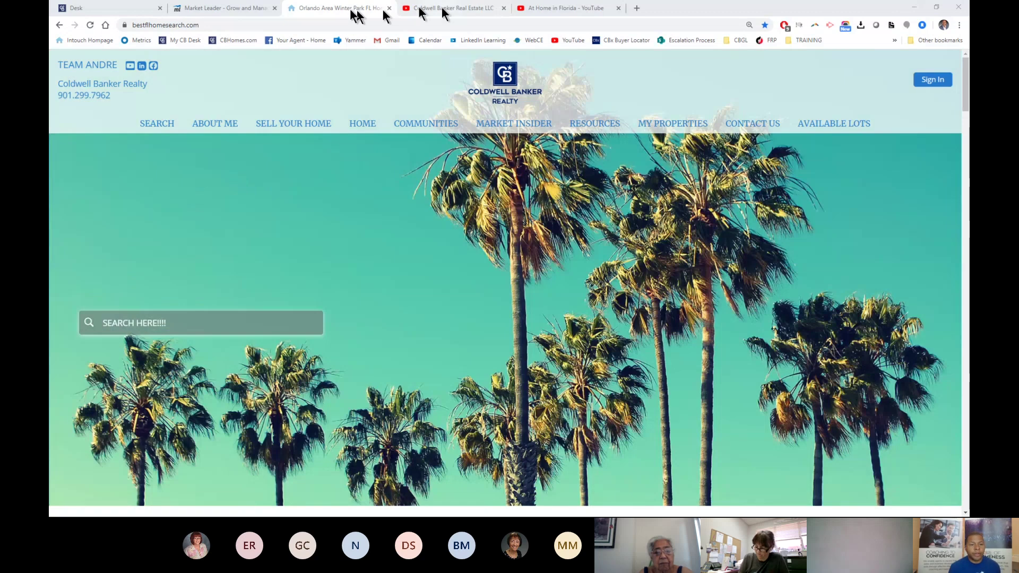
- Return to the Pages and Menus settings and open the Home page for editing
click(223, 8)
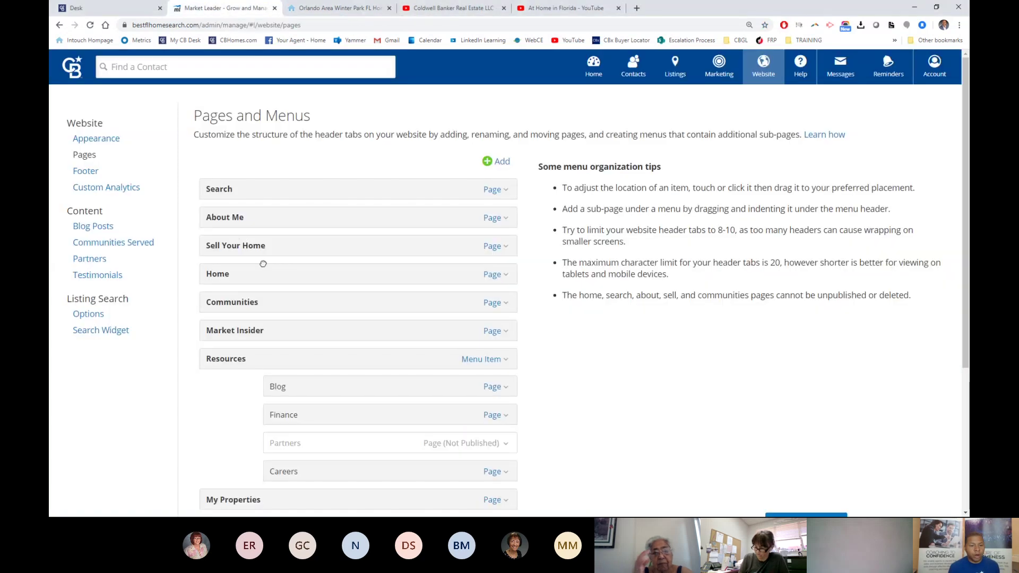
click(229, 278)
click(231, 279)
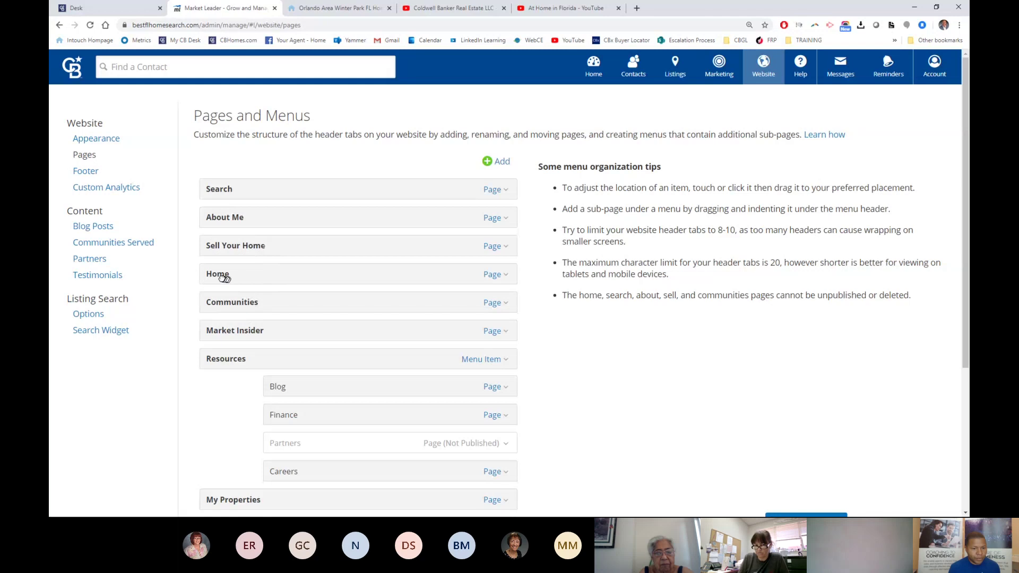
click(223, 277)
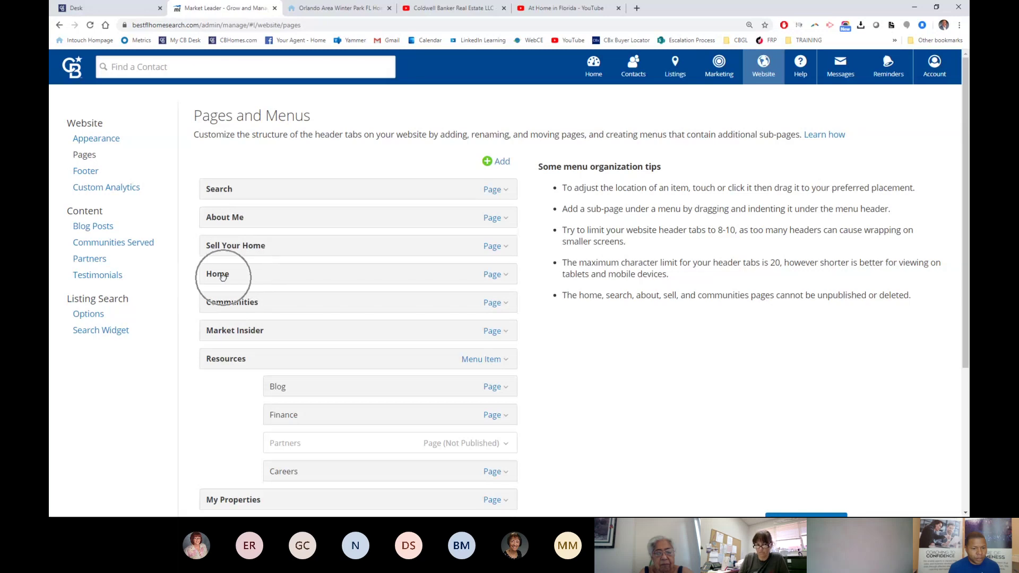
click(494, 279)
click(495, 280)
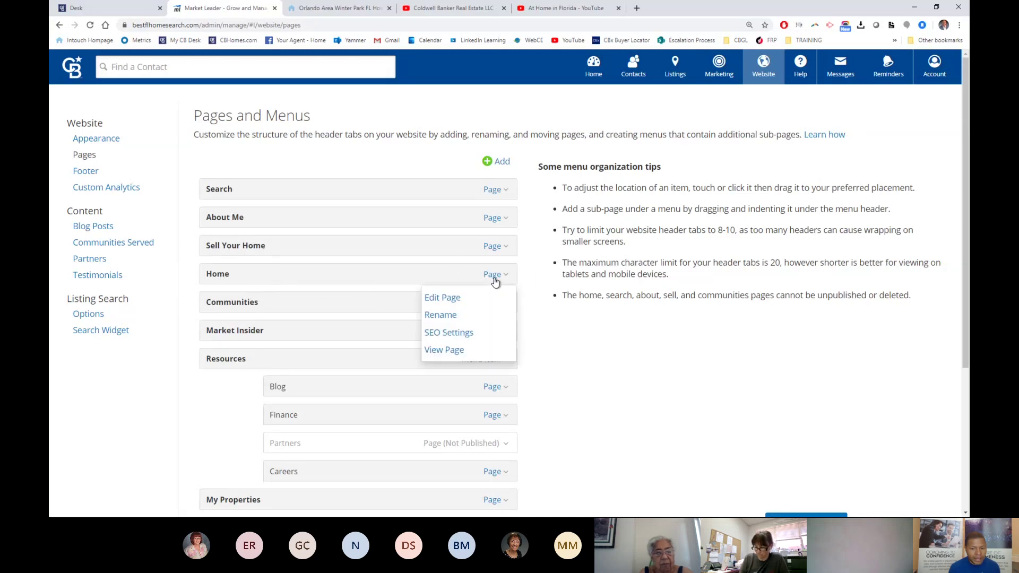
click(444, 299)
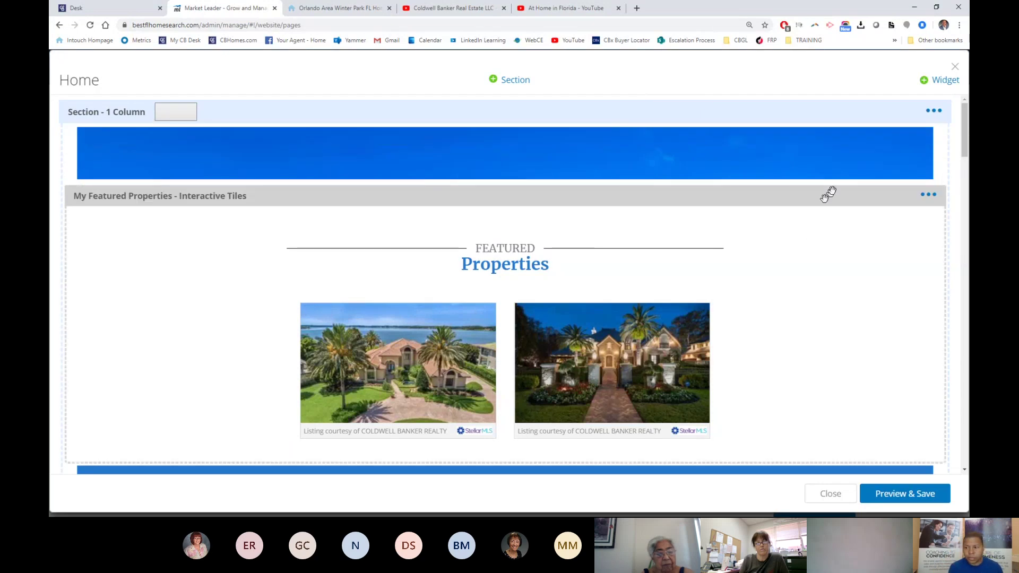
- Look over the Home page's sections and open the Website Layout - Standard widget for editing
drag(965, 142, 864, 105)
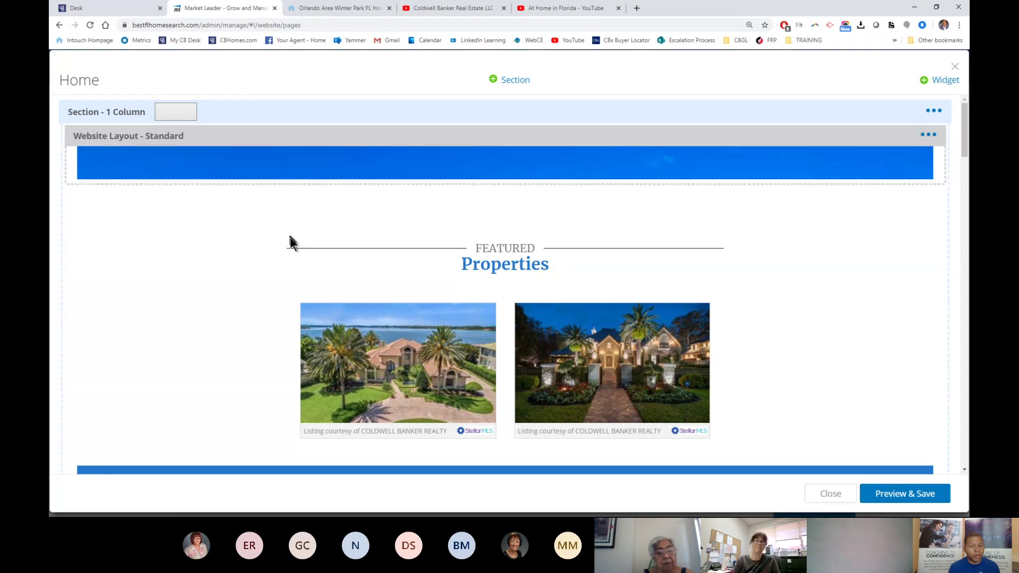
scroll(326, 436, down, 1)
scroll(327, 437, down, 3)
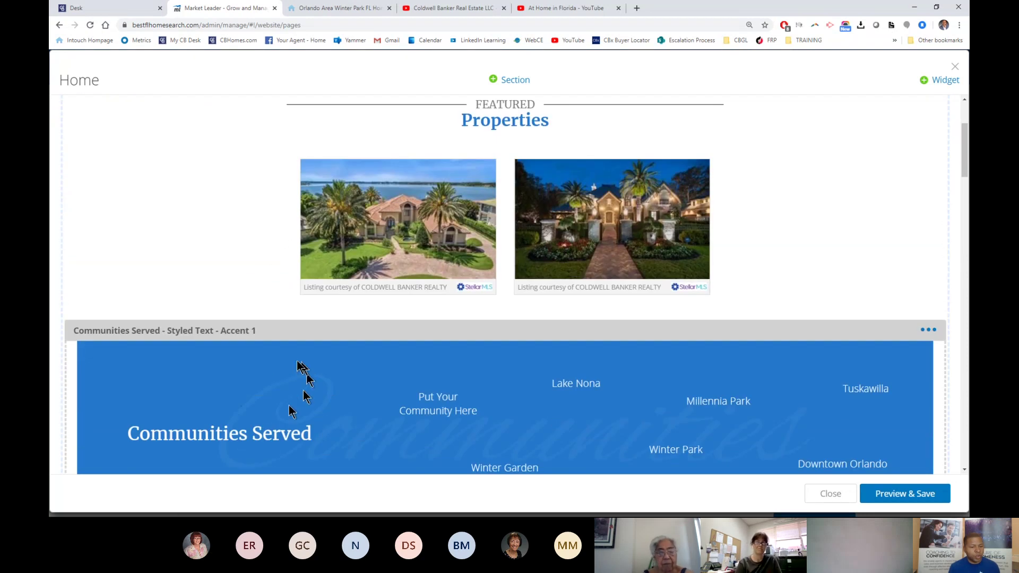
scroll(272, 393, down, 1)
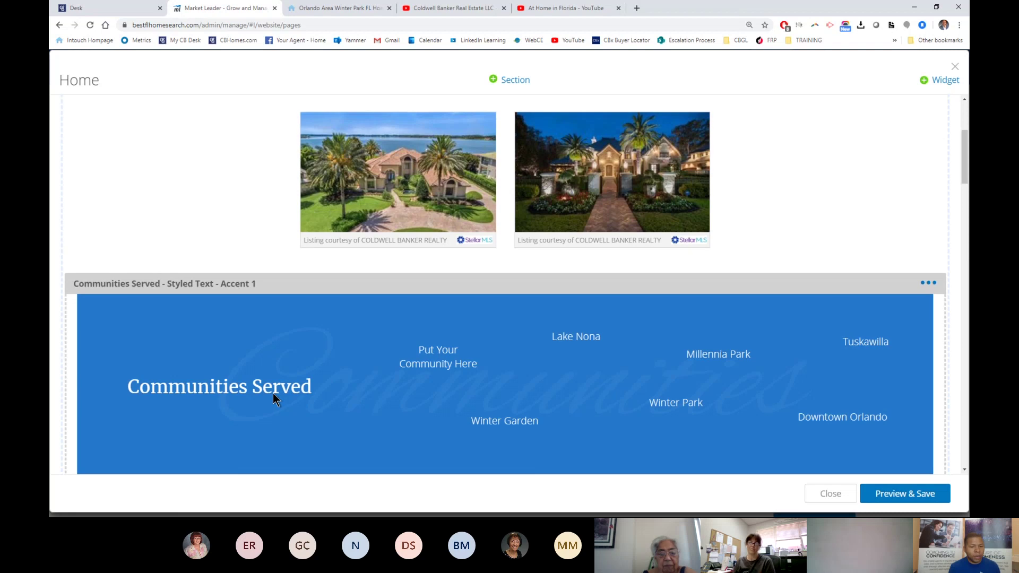
scroll(273, 393, up, 3)
scroll(243, 232, down, 1)
scroll(237, 220, up, 2)
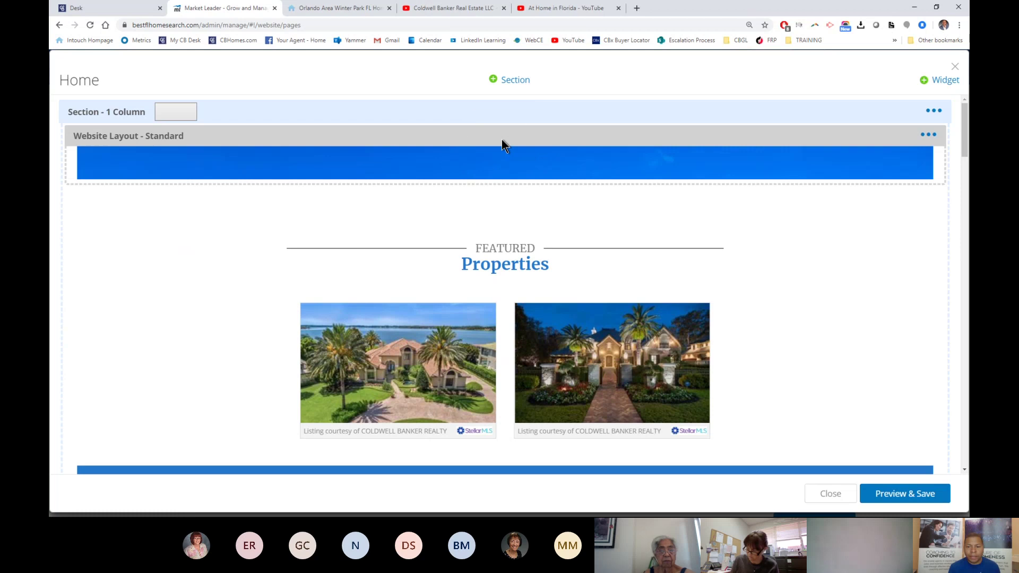
click(930, 139)
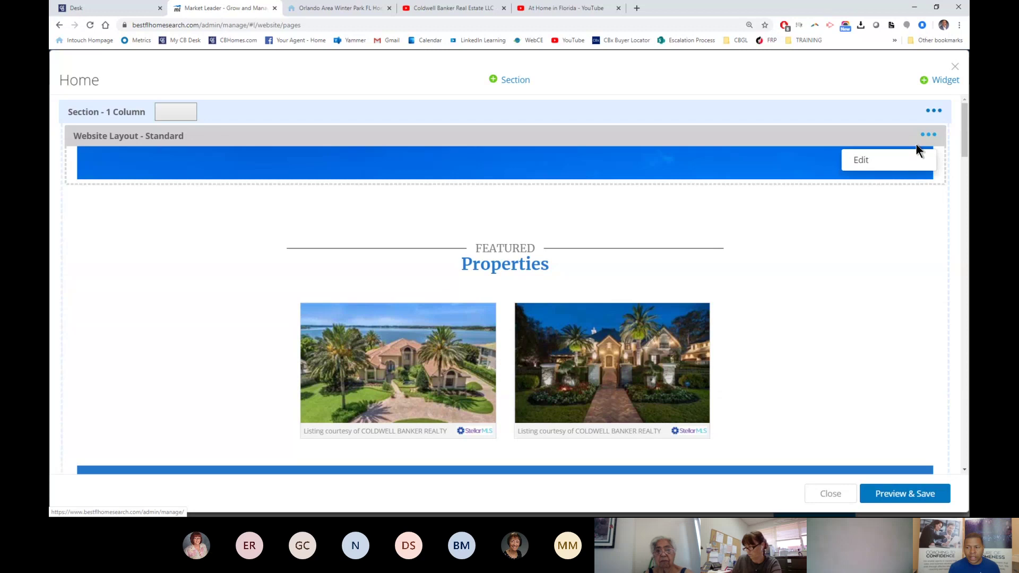
click(860, 160)
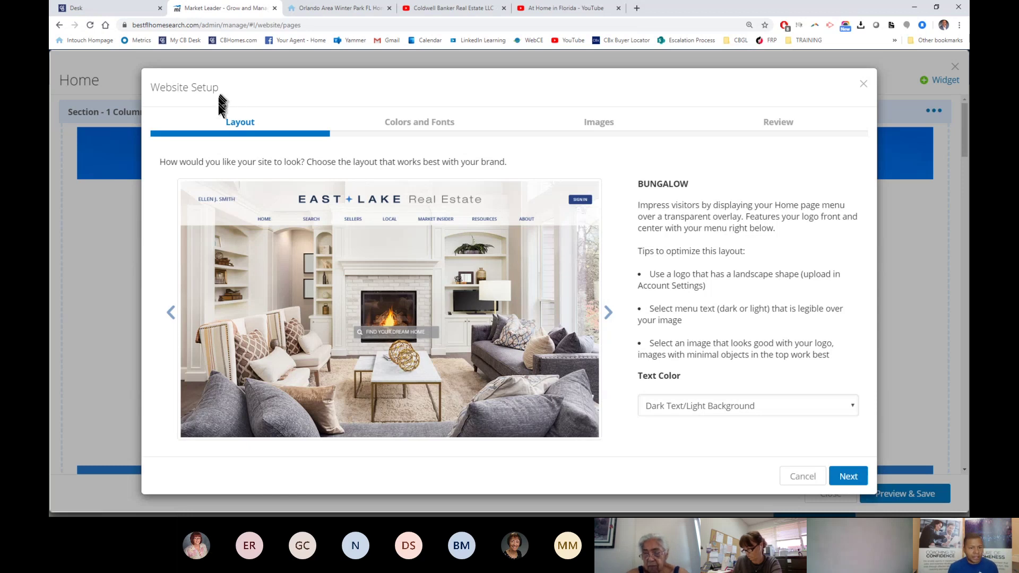
click(244, 127)
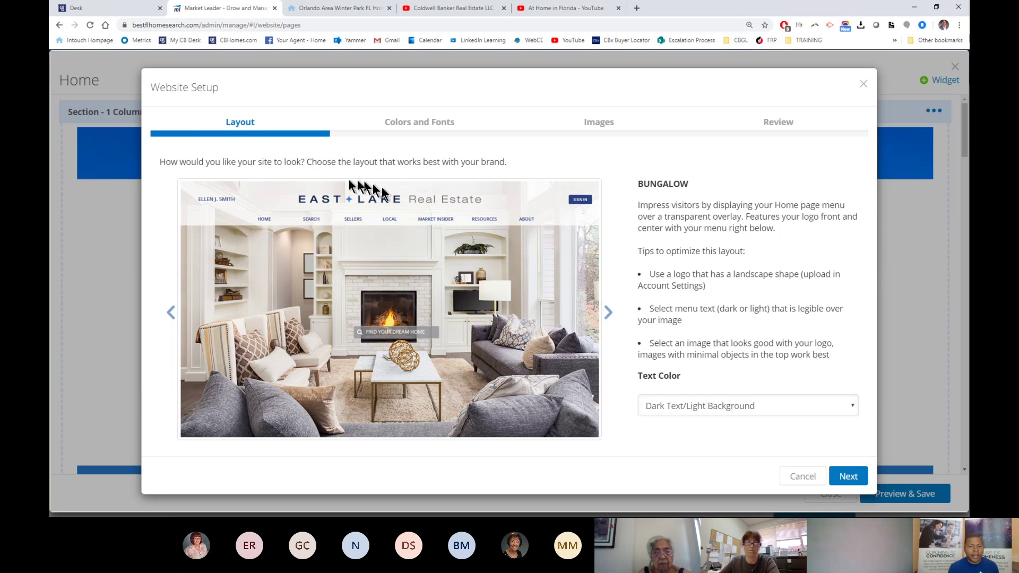
key(ctrl)
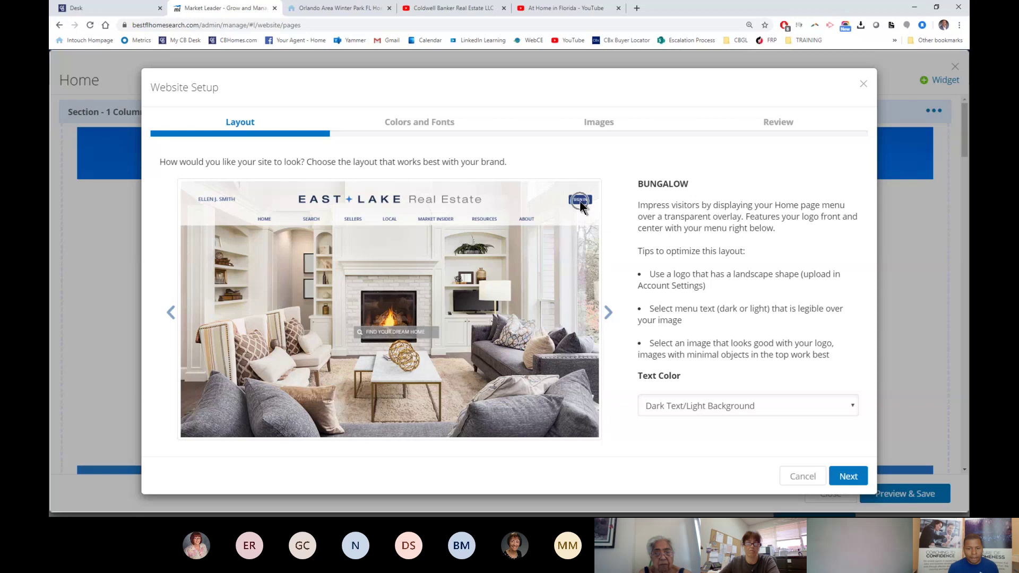
- Compare the Tudor, Villa and Bungalow website layouts, ending on Bungalow, and dismiss the Auto Disconnect notice
click(608, 314)
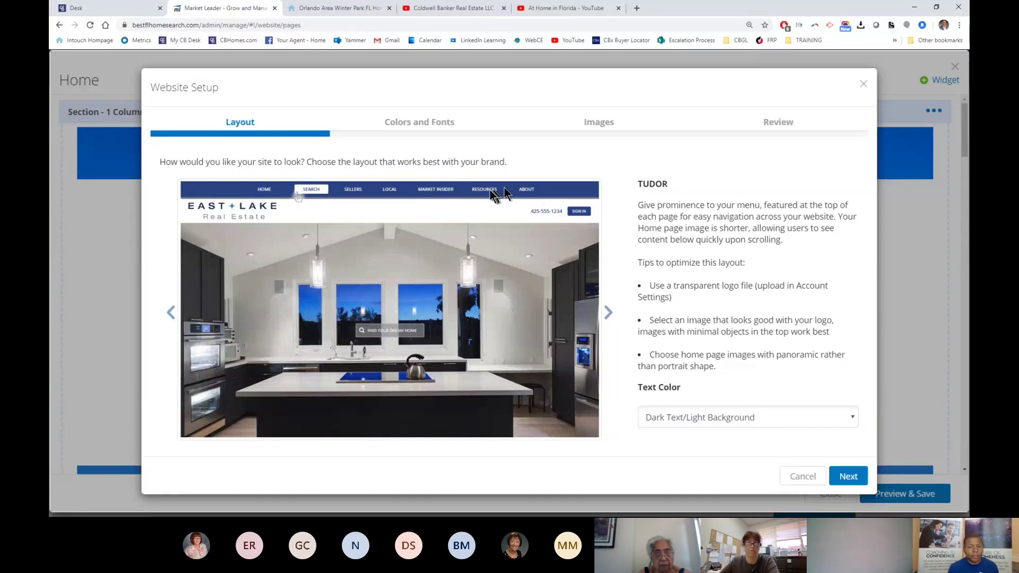
click(608, 314)
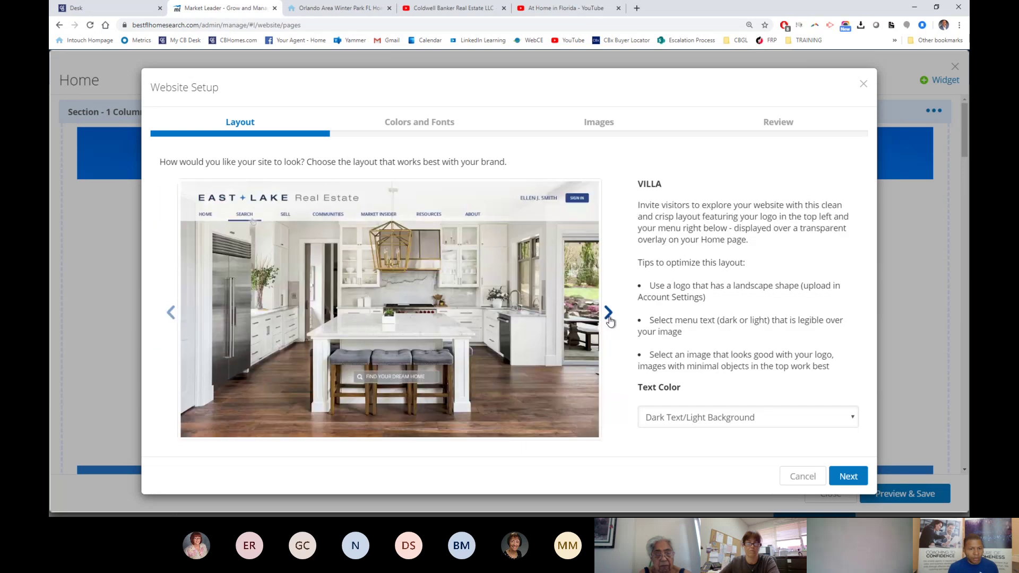
click(608, 314)
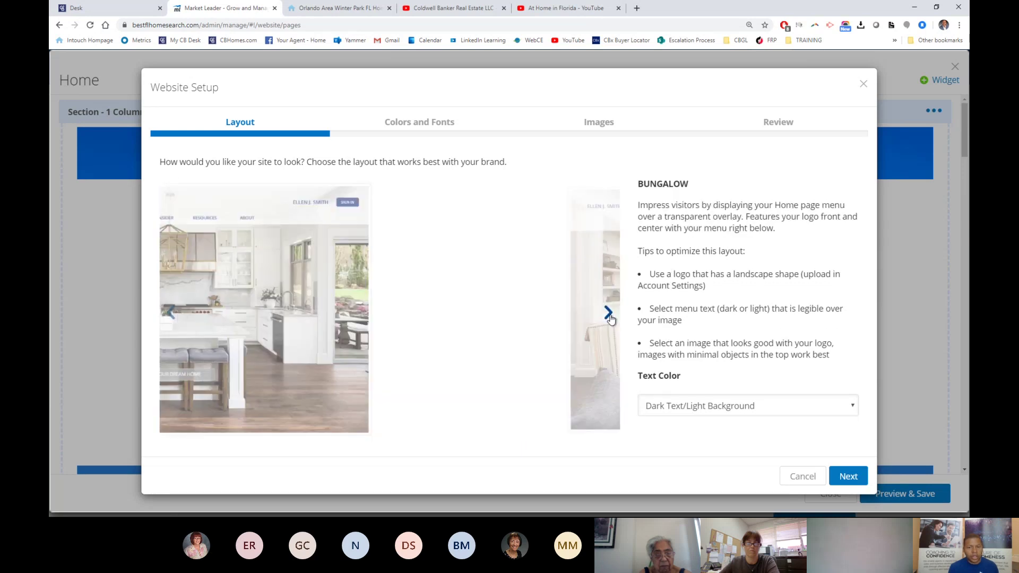
click(608, 314)
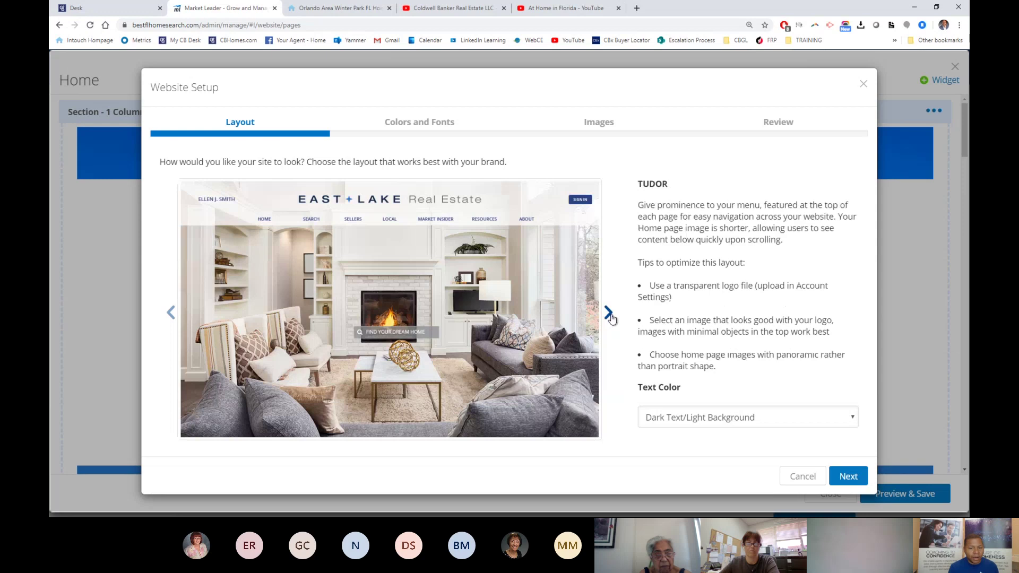
click(608, 315)
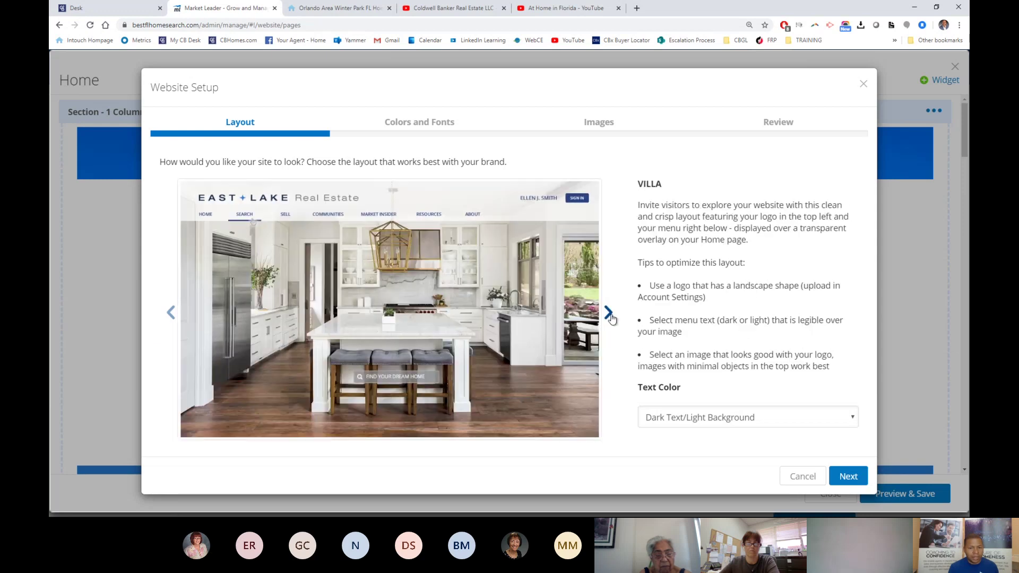
click(608, 314)
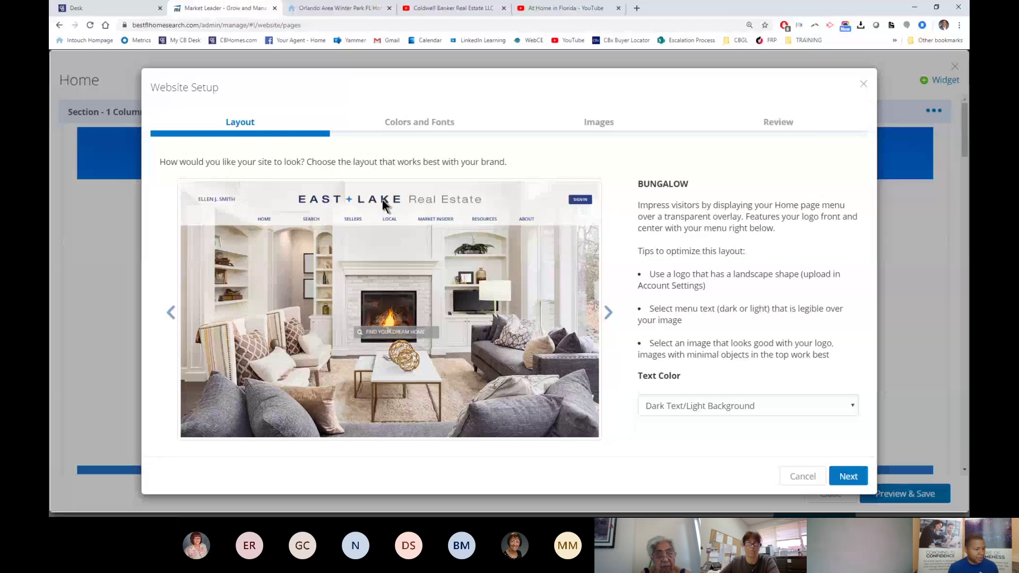
click(382, 199)
click(383, 199)
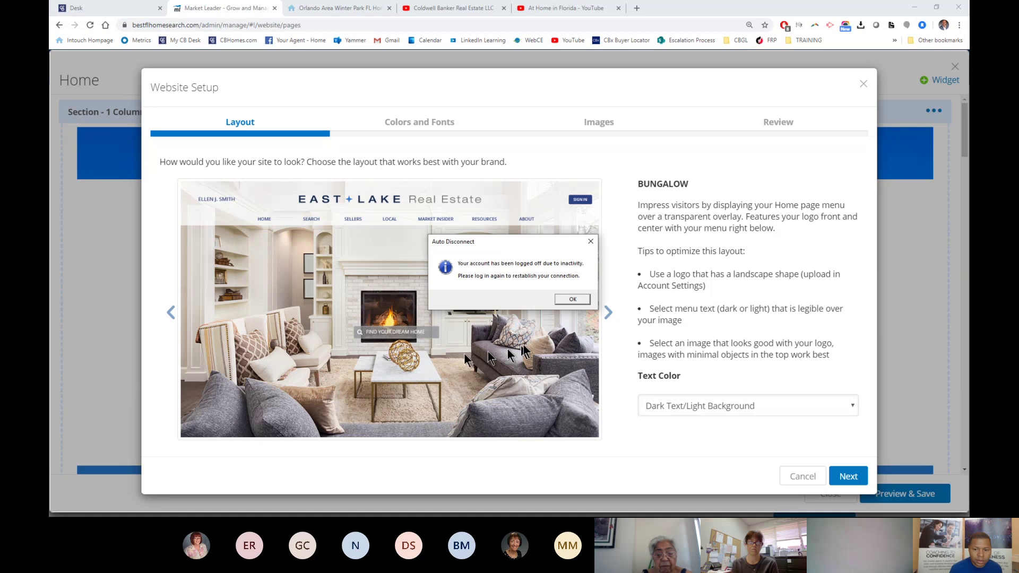
click(566, 298)
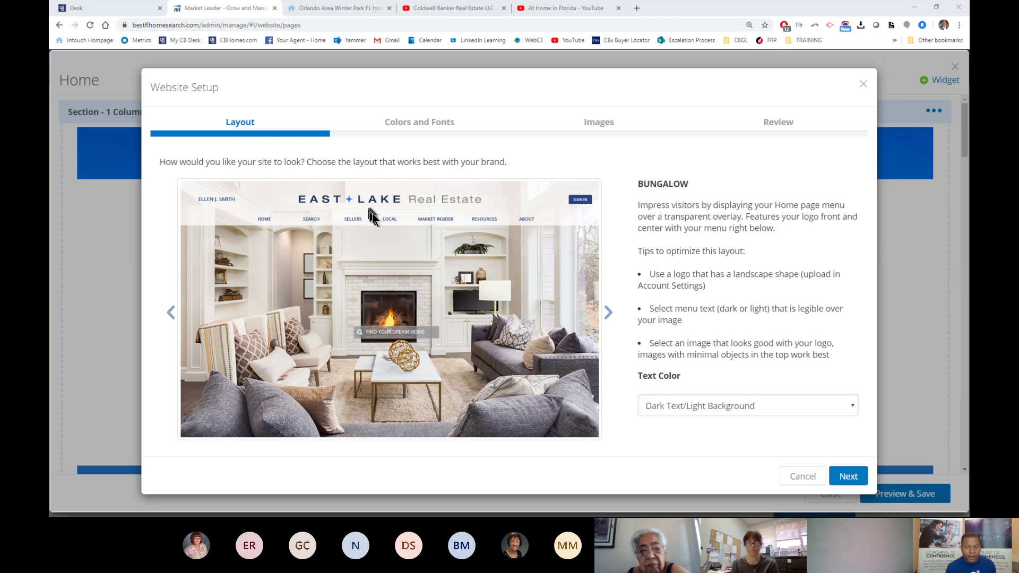
- Preview Light Text/Dark Background, set the text color back to Dark Text/Light Background, and continue to Colors and Fonts
click(781, 411)
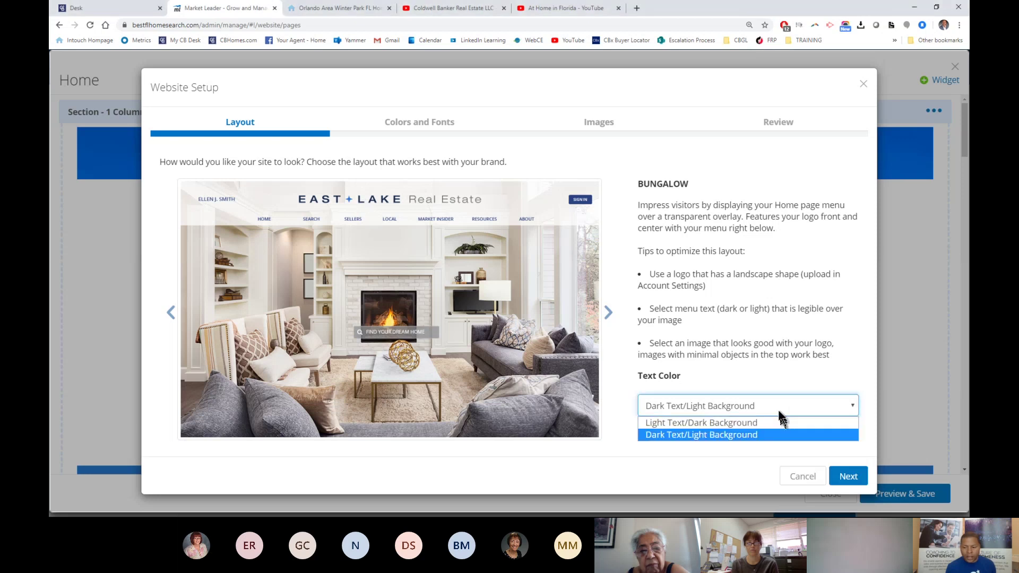
click(750, 423)
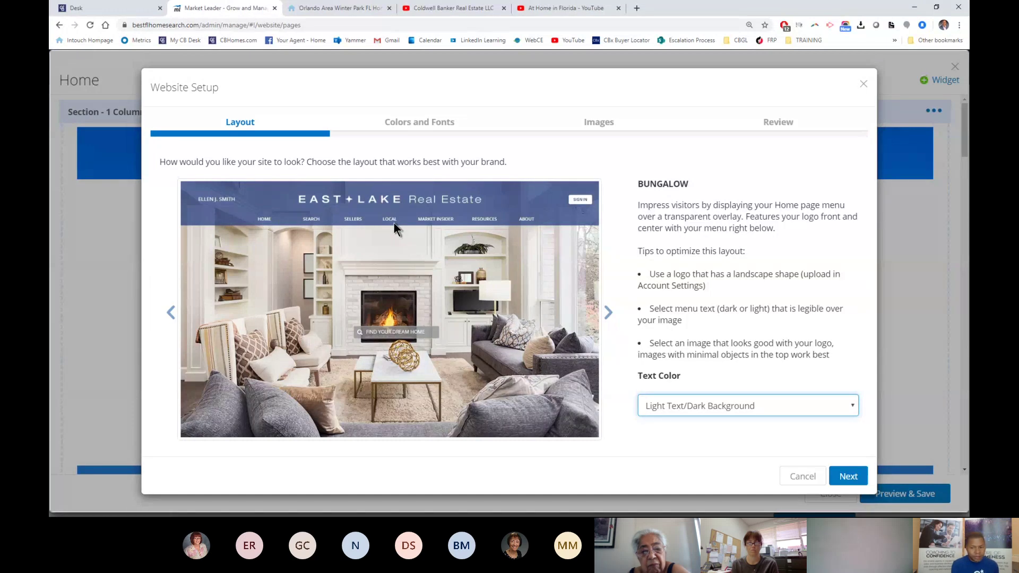
click(687, 408)
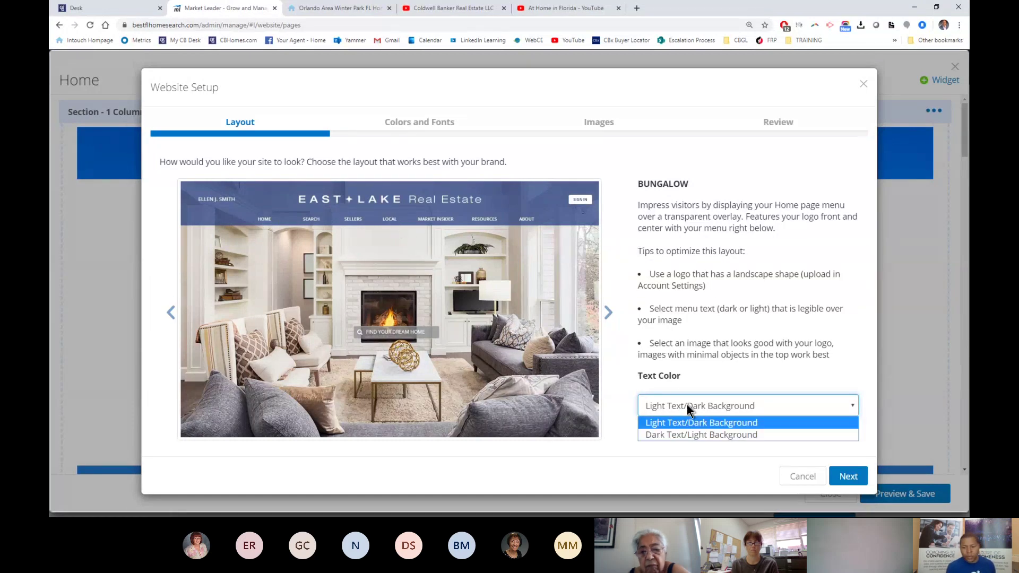
click(678, 435)
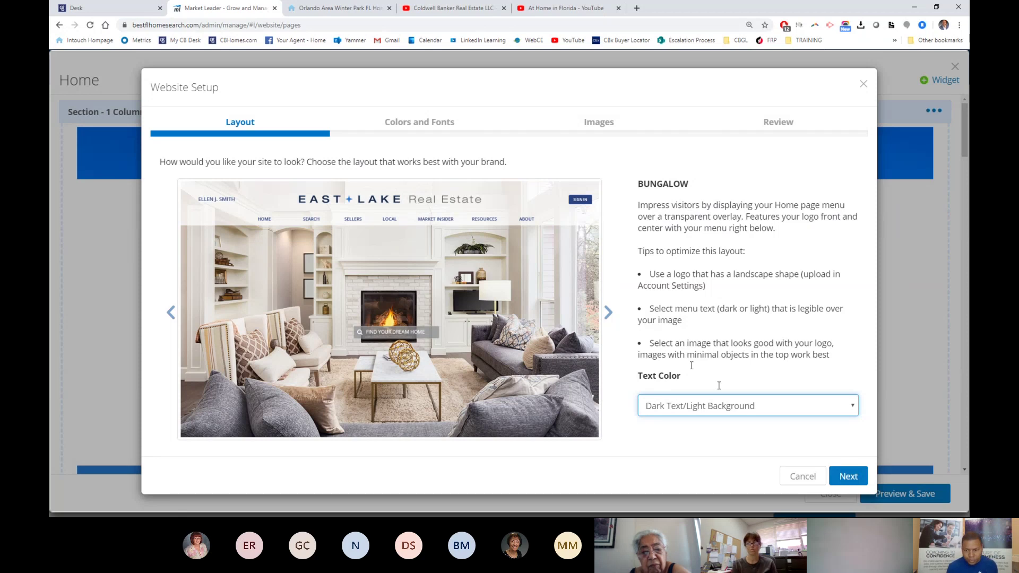
click(849, 477)
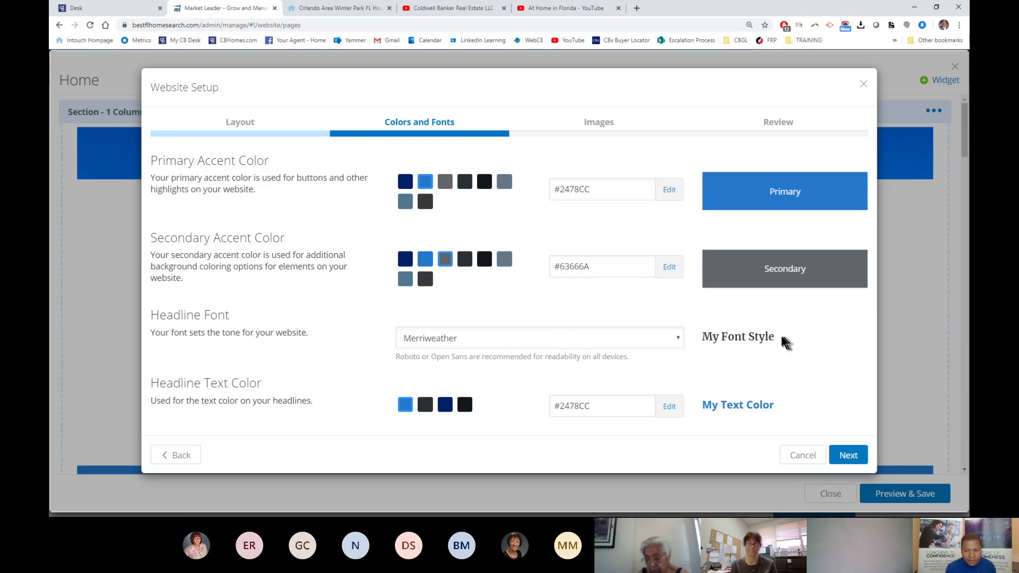
- Try Roboto Slab as the headline font, compare the font sample, and set the font back to Merriweather
drag(782, 338, 704, 336)
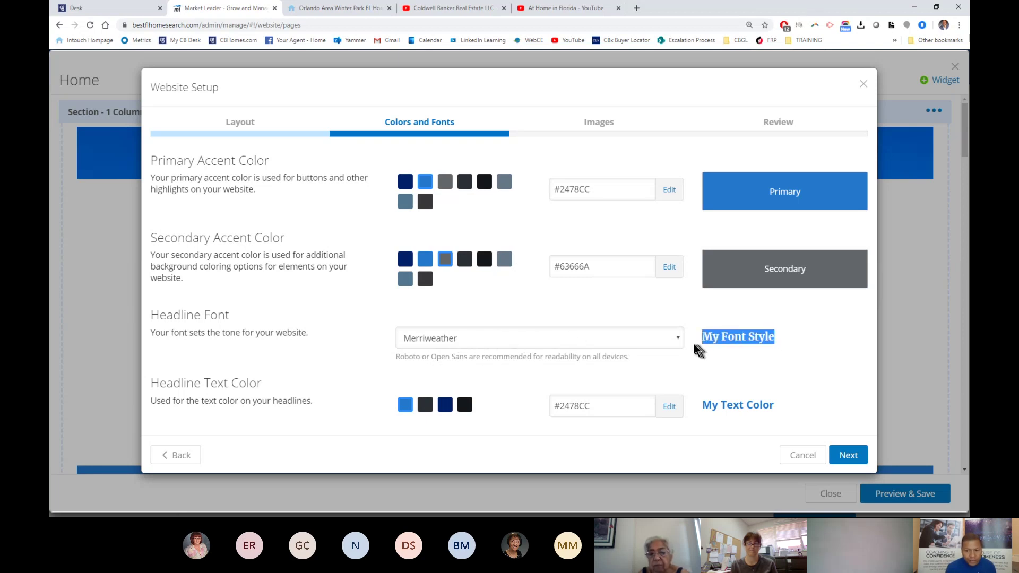
click(676, 337)
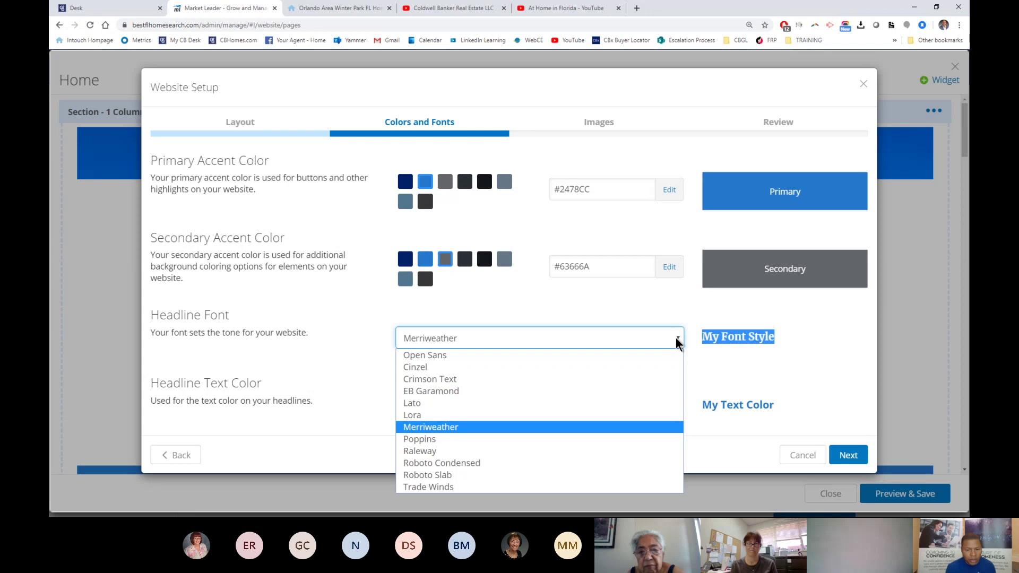
click(475, 475)
click(783, 341)
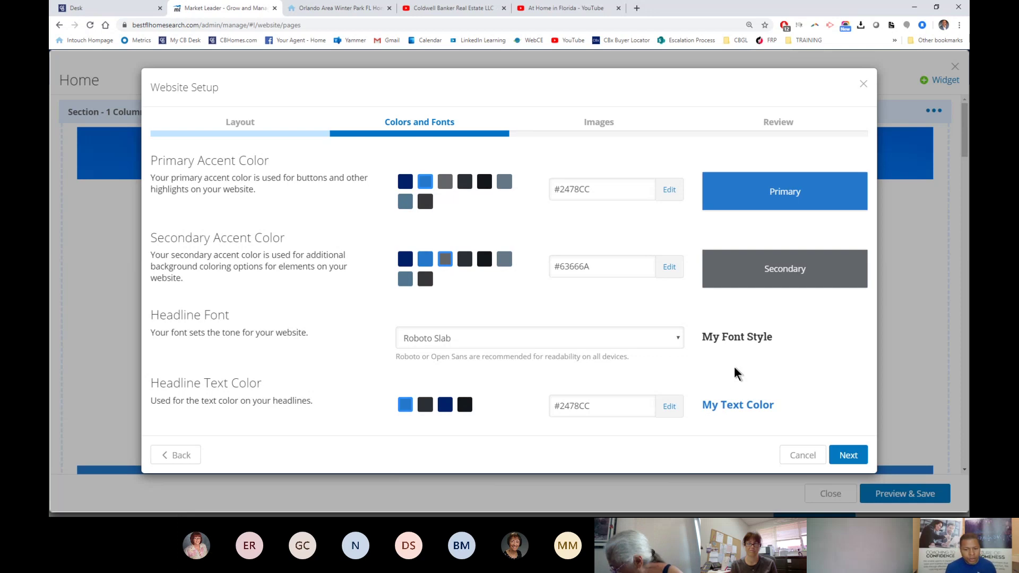
click(676, 336)
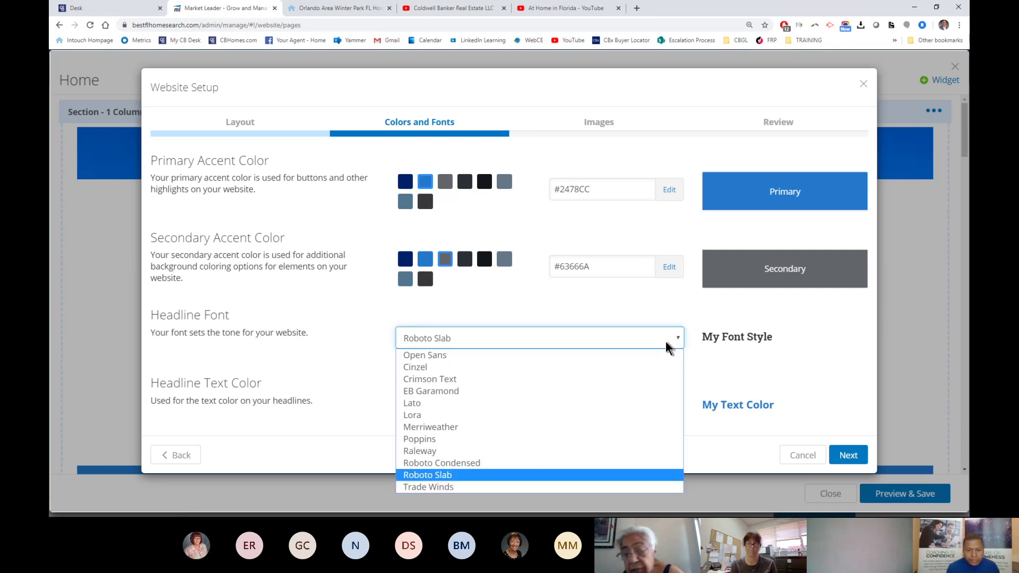
click(561, 428)
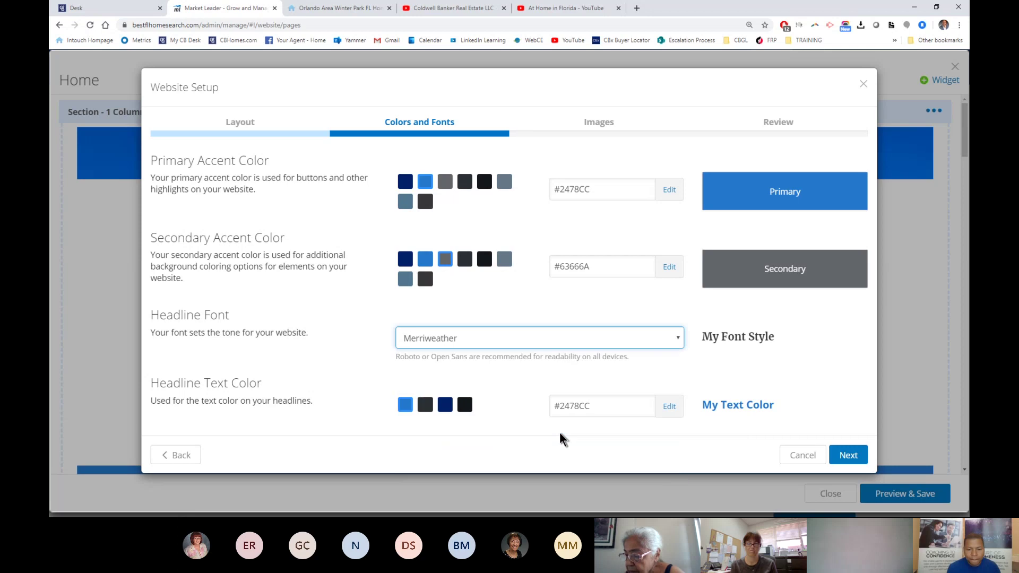
click(817, 359)
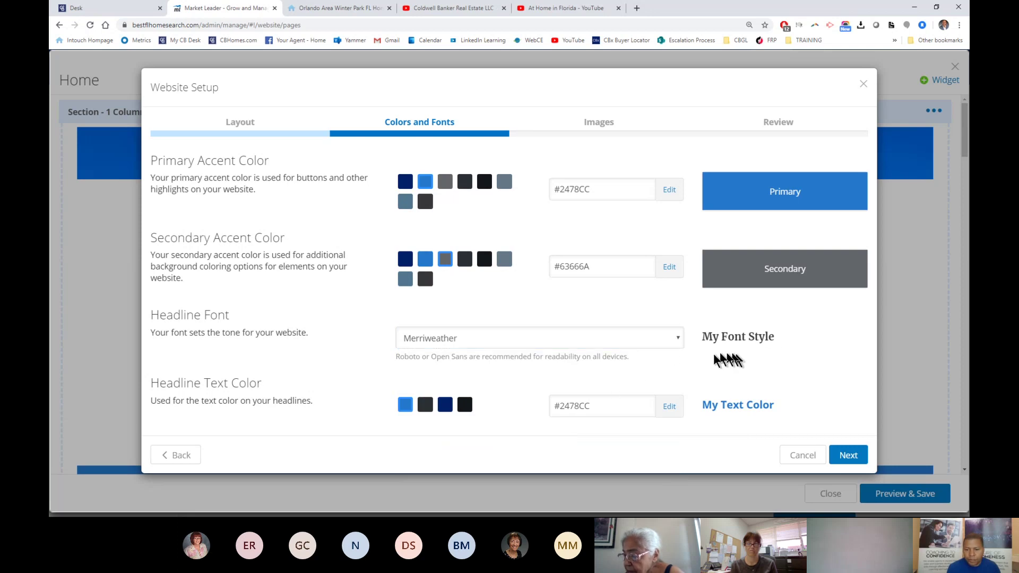
- Continue to the hero images for the Home page masthead and compare them with the live website's header image
click(847, 455)
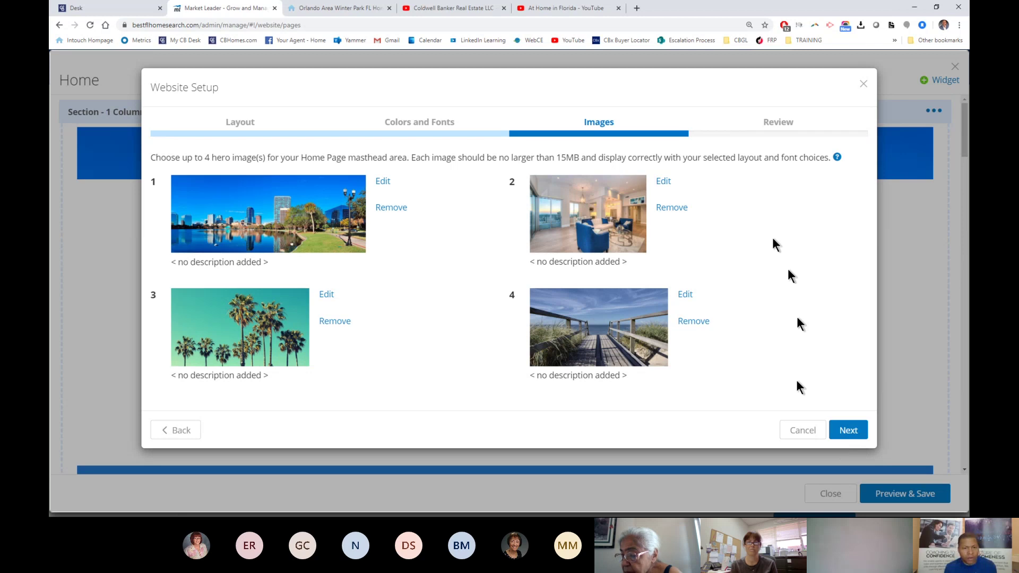
click(329, 10)
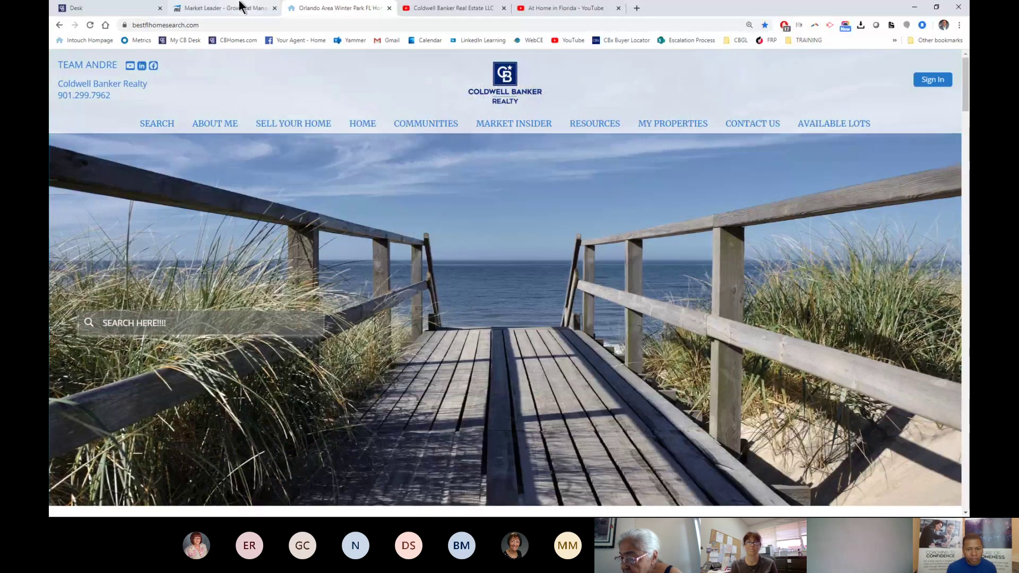
click(240, 6)
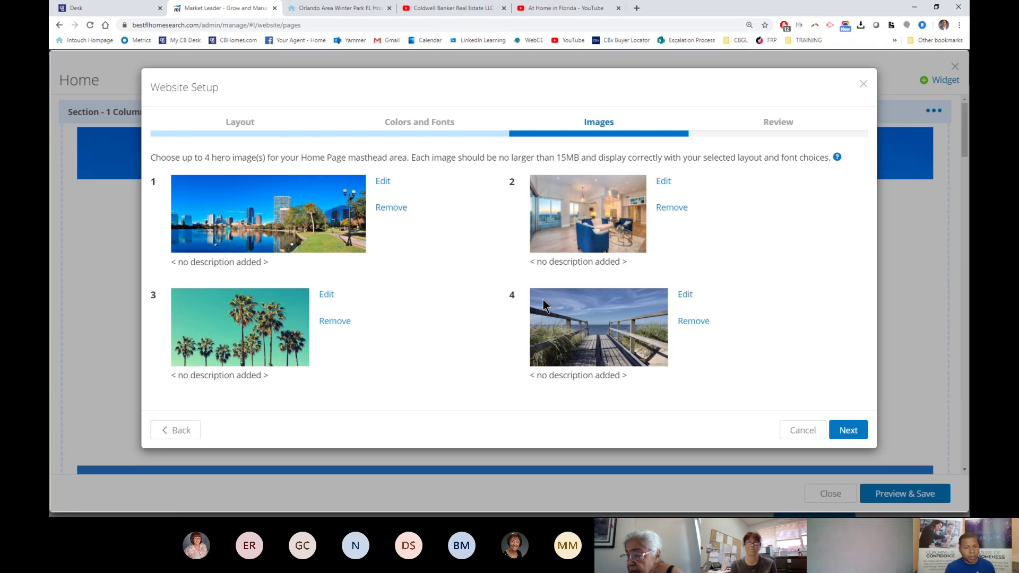
- Edit the second hero image and set its headline to "I am YOUR Downtown Orlando Agent"
click(277, 234)
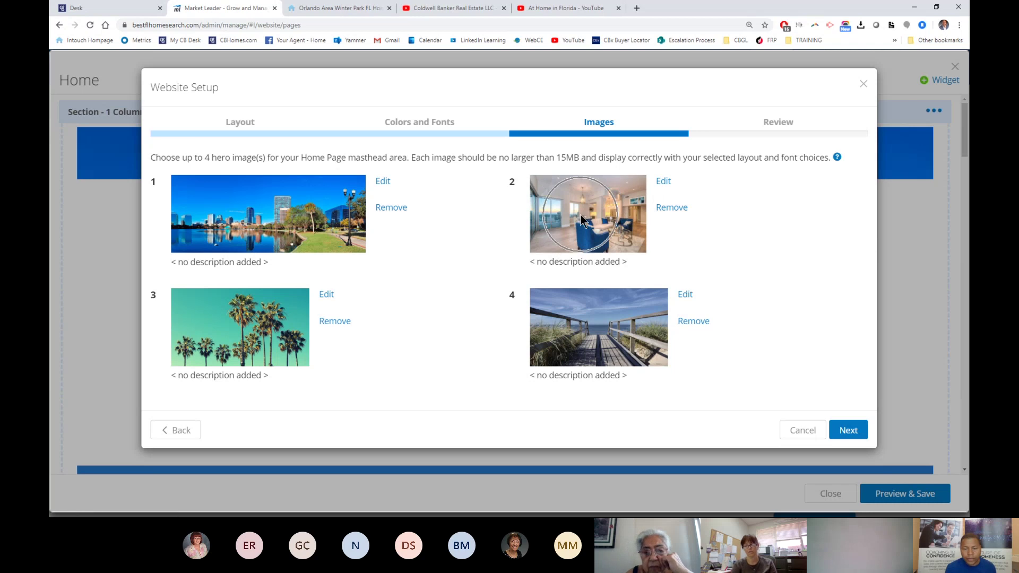
click(662, 183)
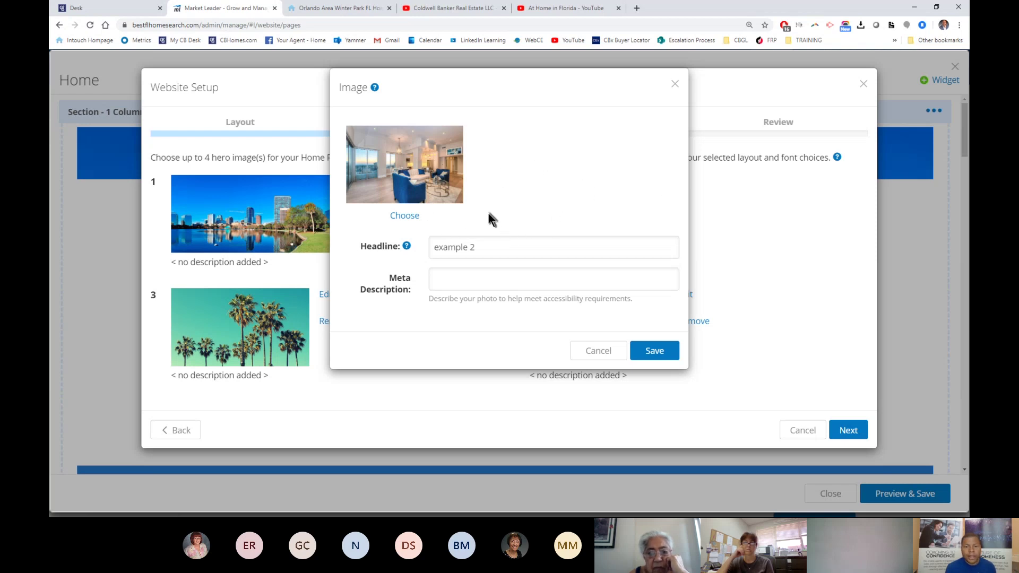
triple_click(449, 247)
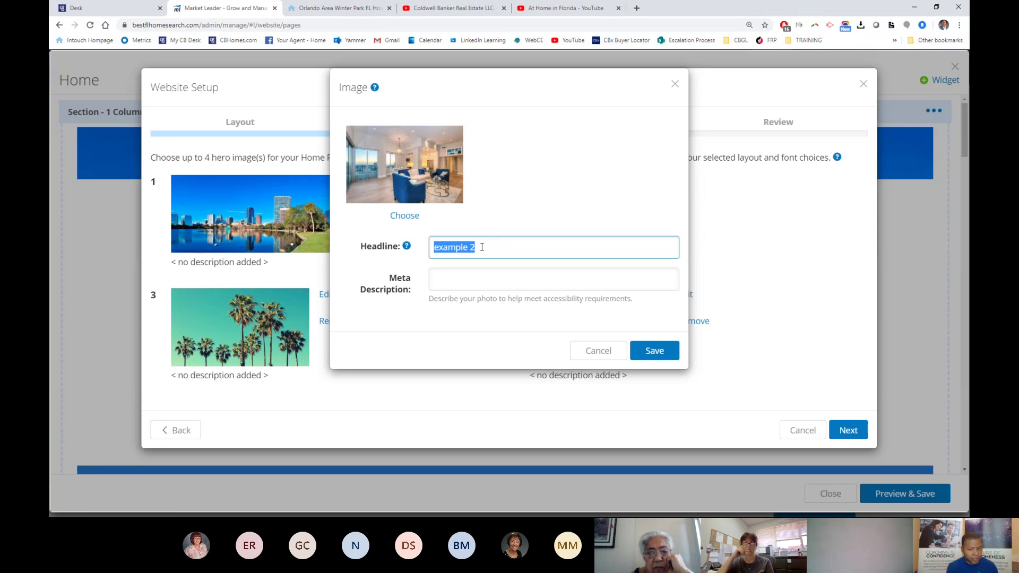
text(Downtow)
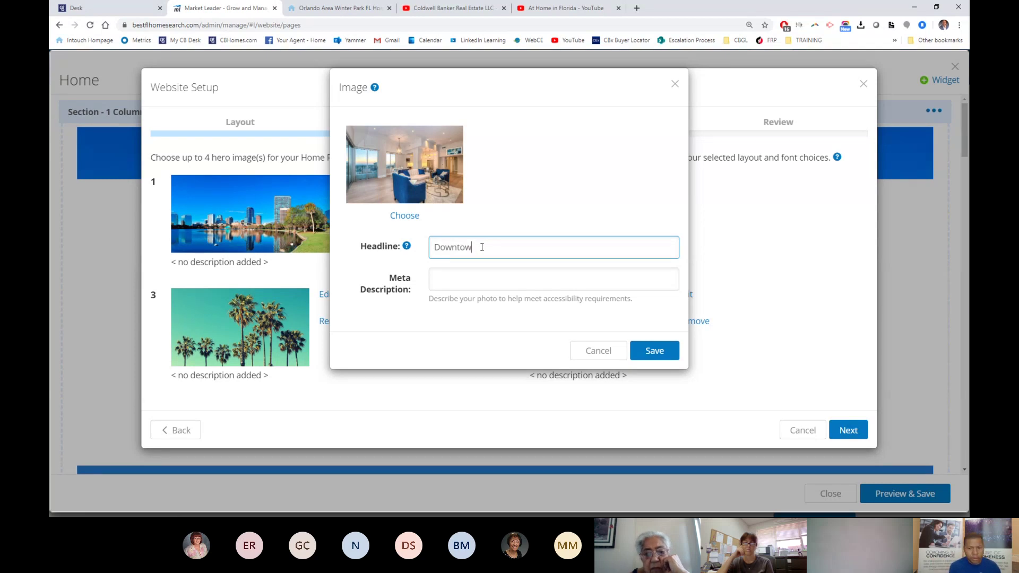
text(n Orl)
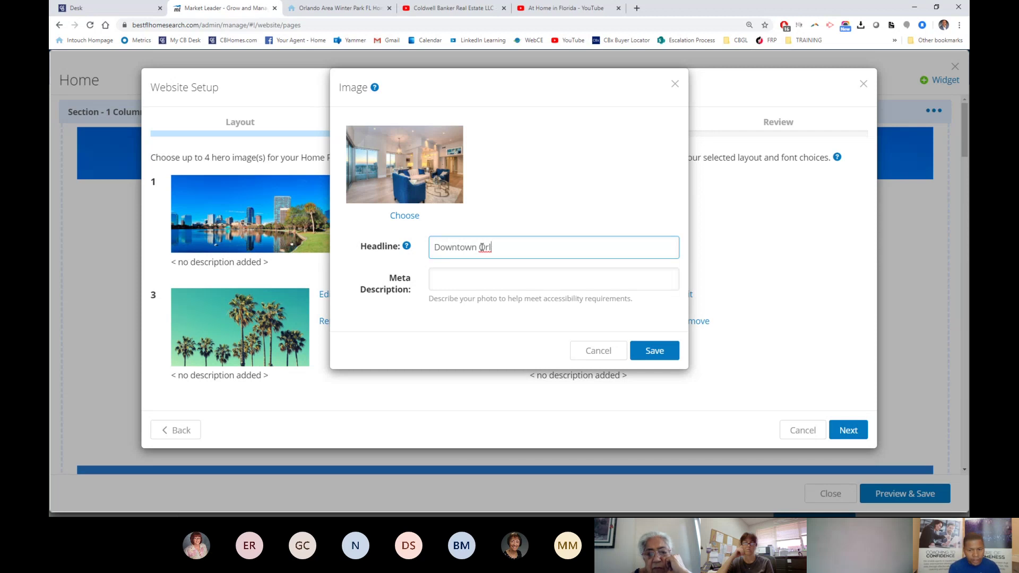
text(naando)
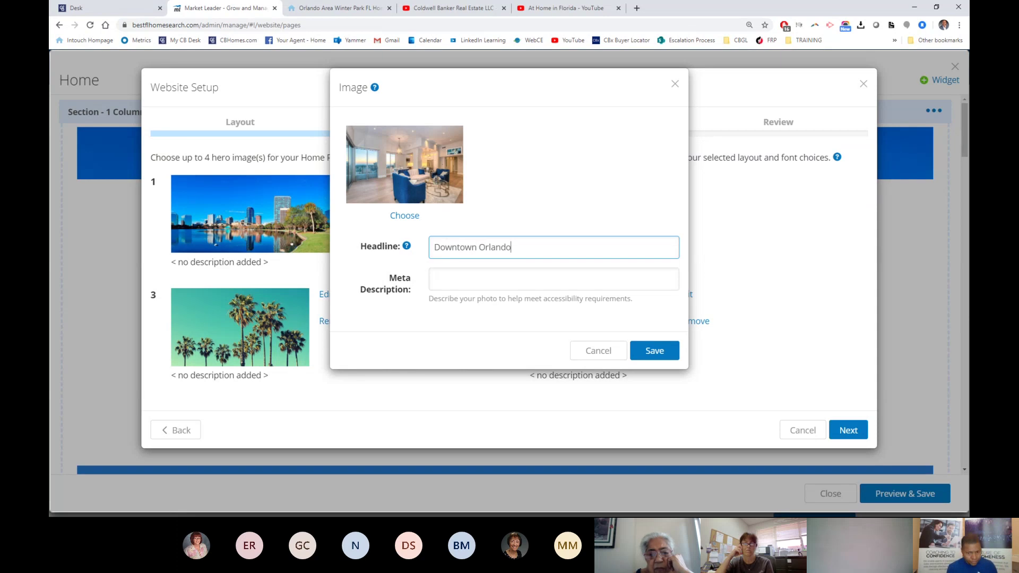
click(438, 249)
text(I am Your)
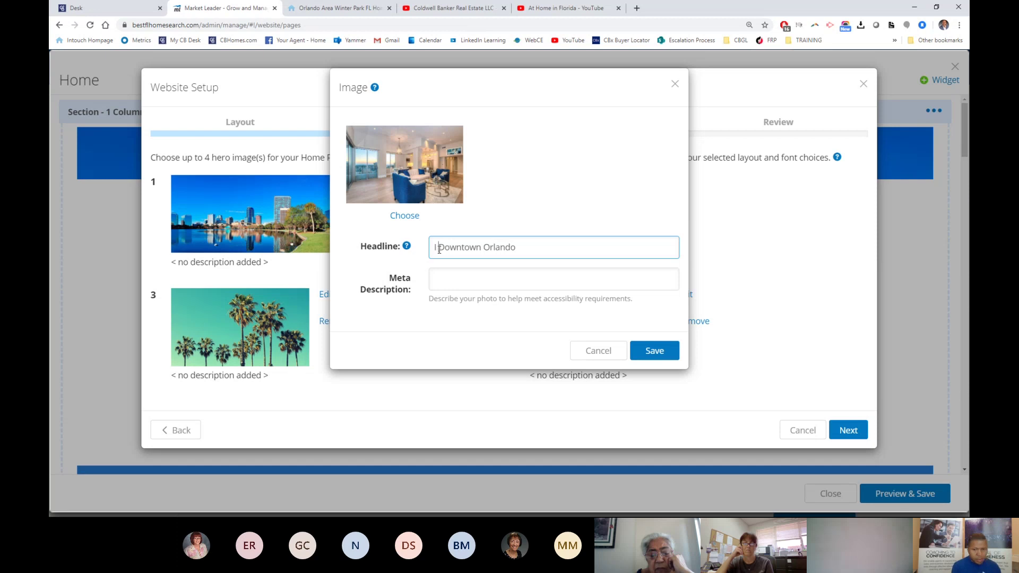
key(BackSpace)
key(BackSpace)
key(BackSpace)
key(BackSpace)
text(YOUR)
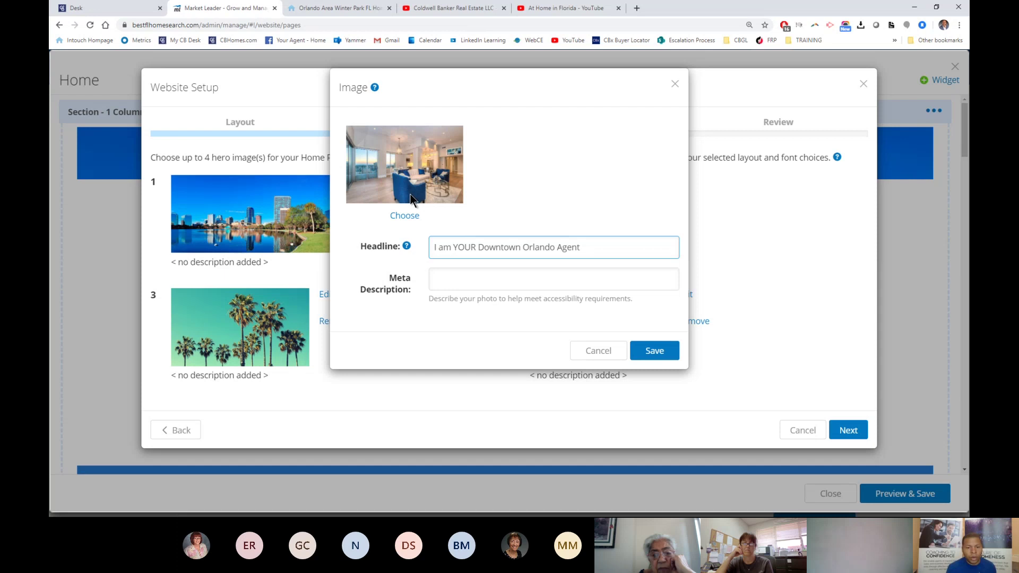
- Replace the second hero image with the brownstone front-steps banner from the image catalog and save the image settings
click(407, 217)
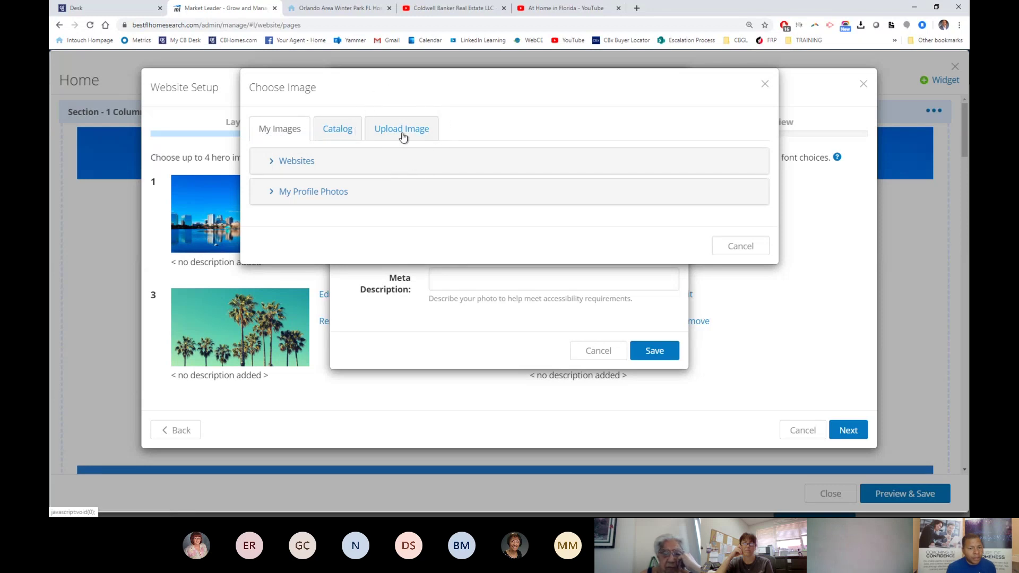
click(338, 134)
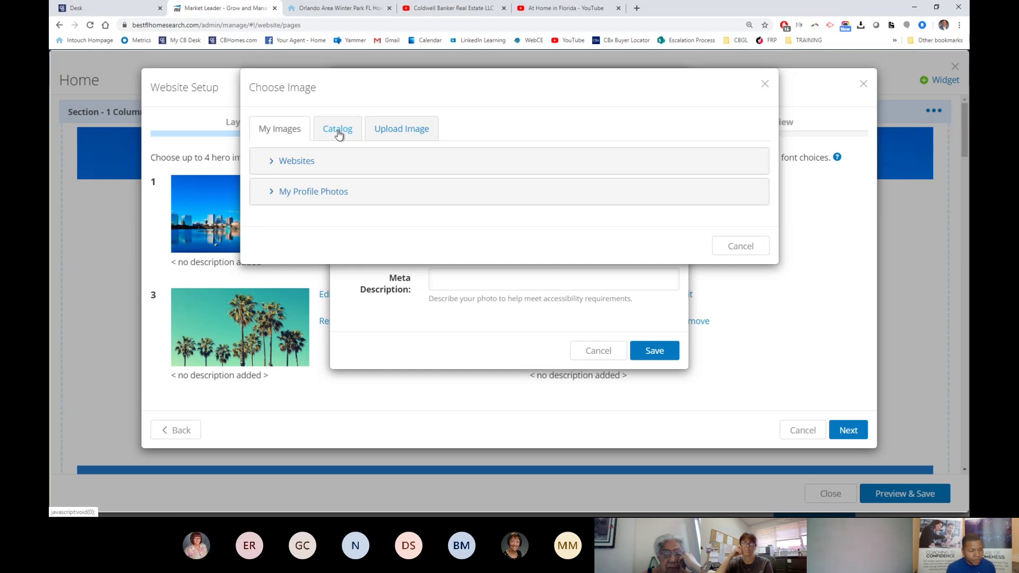
click(339, 133)
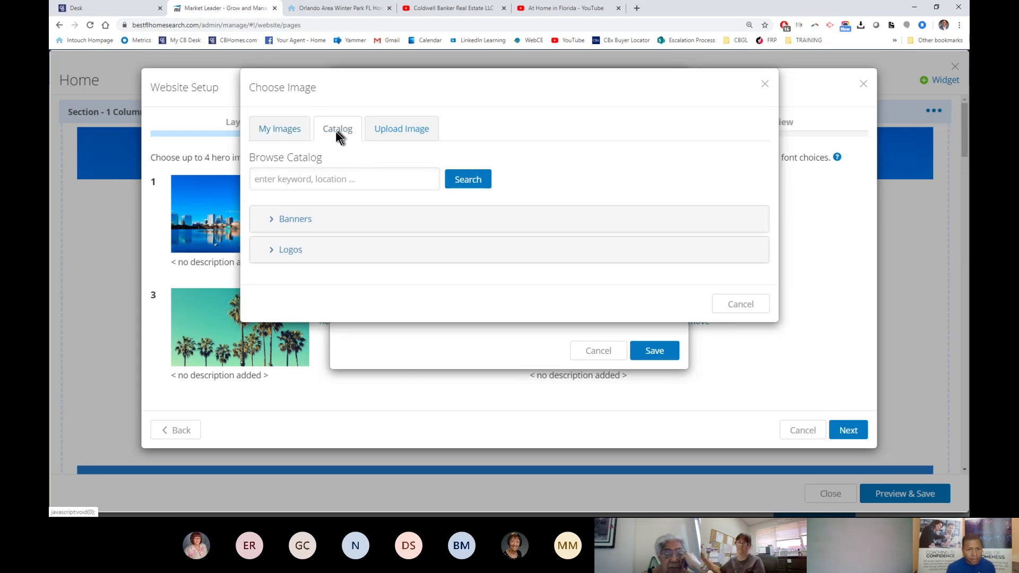
click(282, 226)
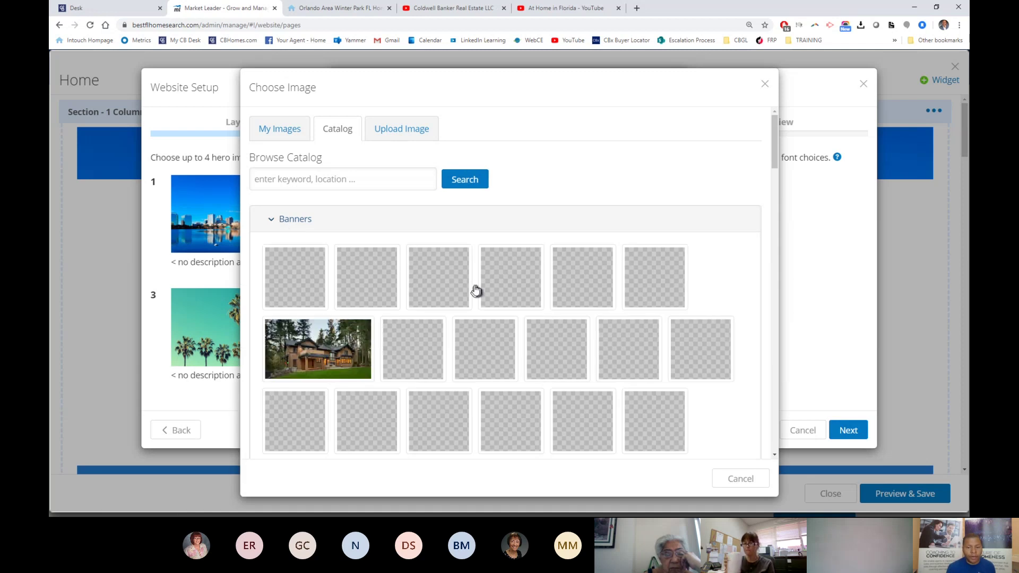
scroll(483, 288, down, 1)
scroll(484, 288, down, 10)
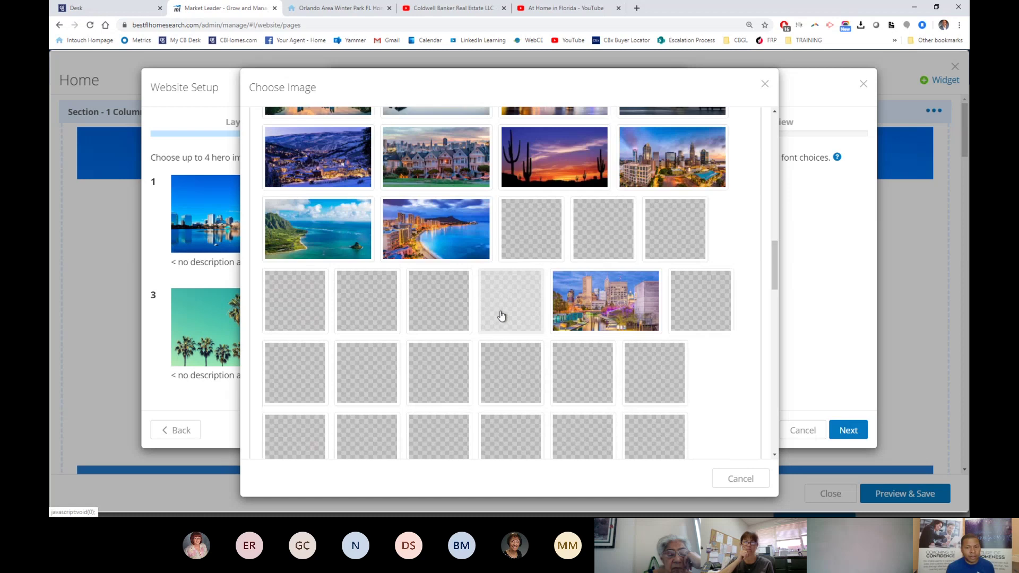
scroll(504, 313, down, 5)
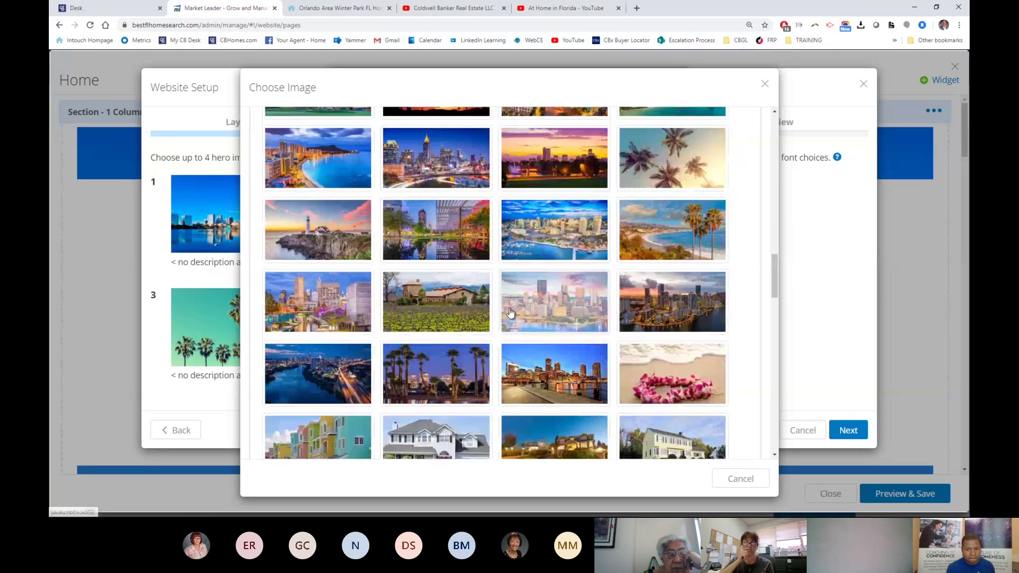
scroll(510, 313, down, 5)
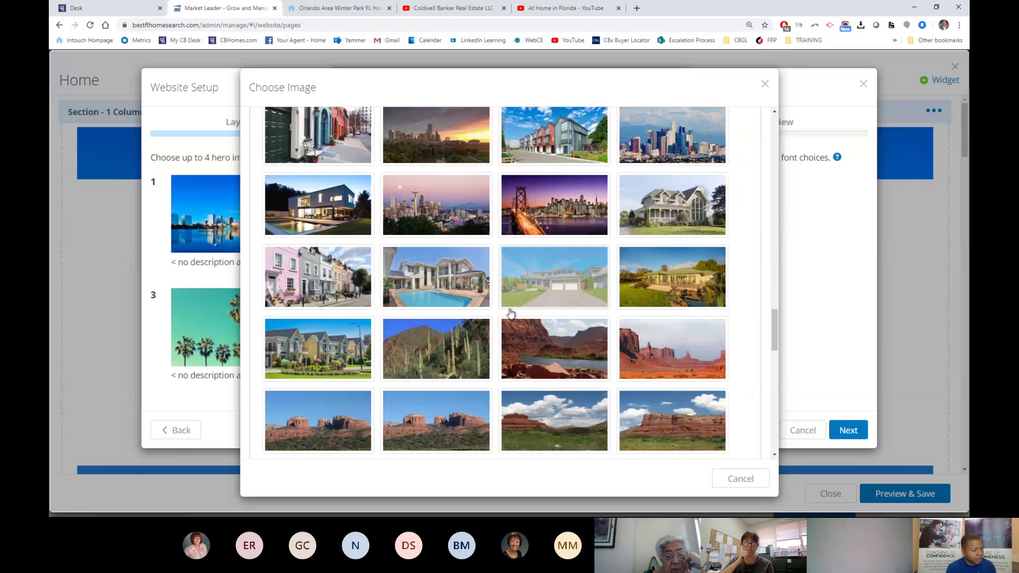
scroll(511, 313, down, 10)
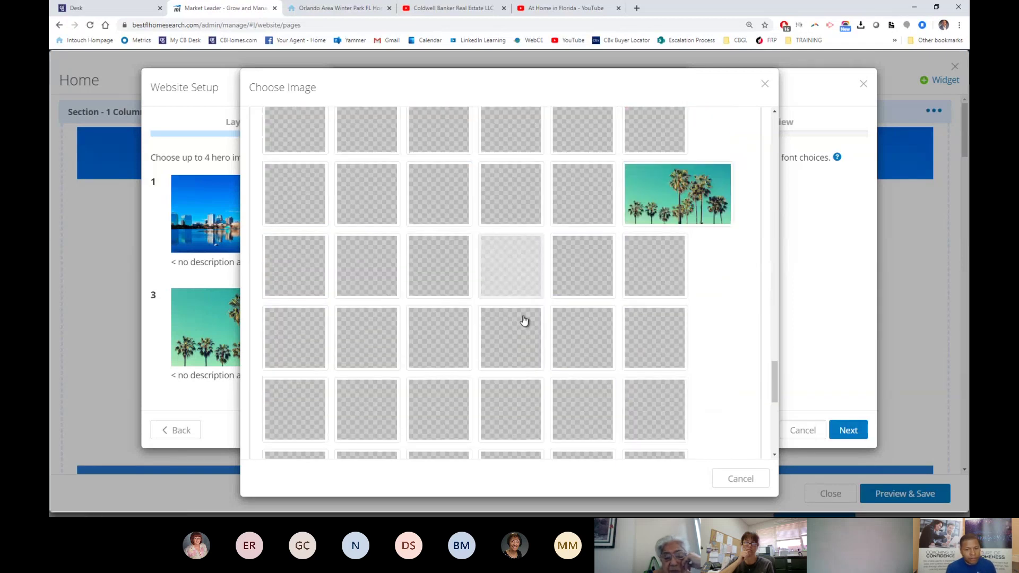
scroll(524, 320, down, 2)
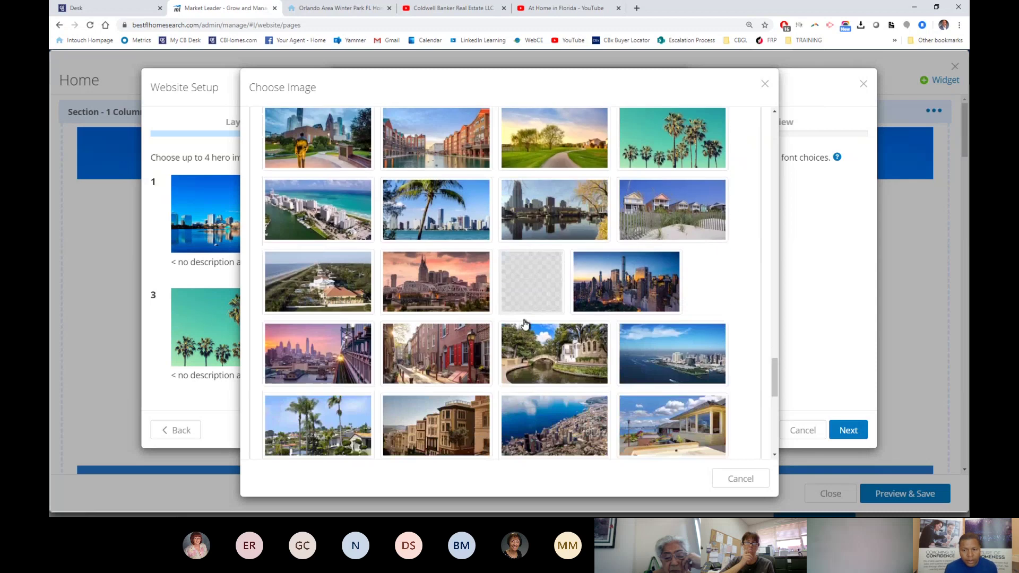
scroll(541, 310, down, 1)
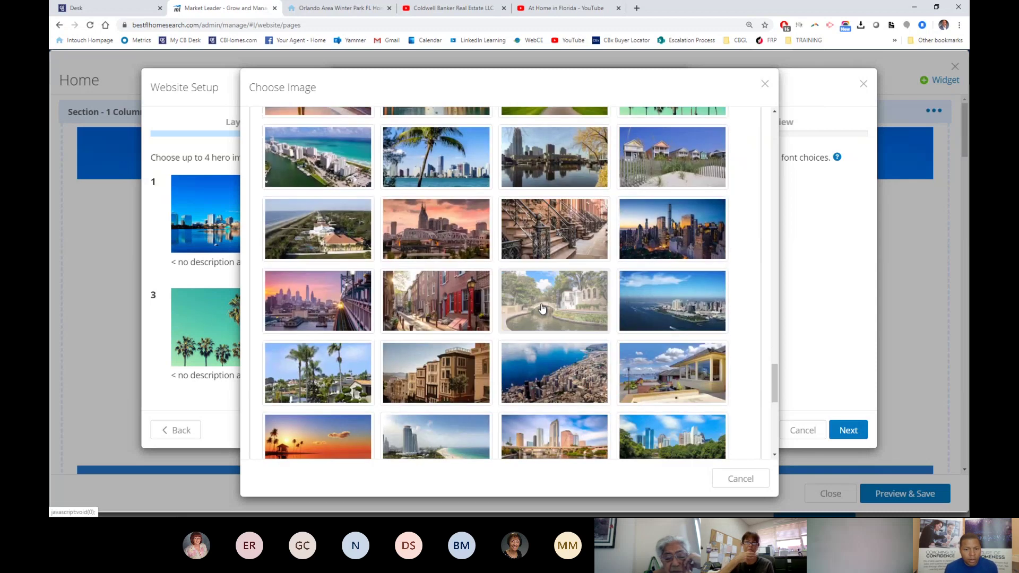
click(570, 229)
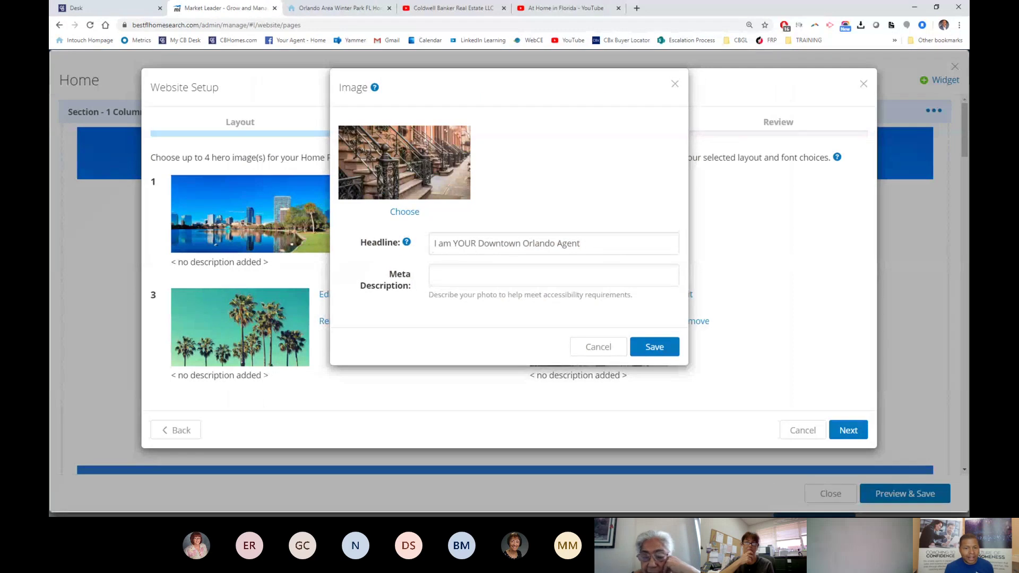
key(ctrl)
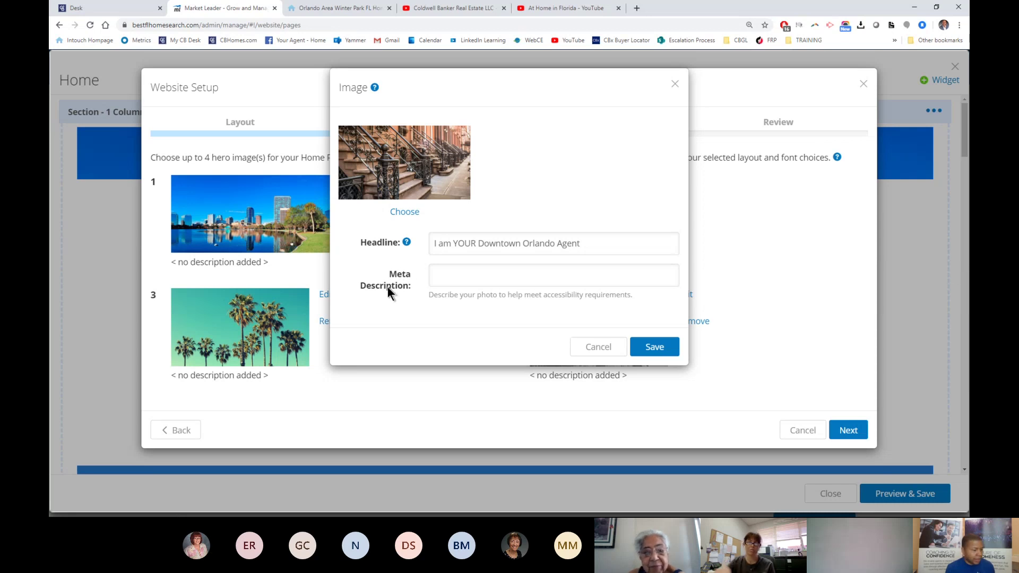
click(656, 351)
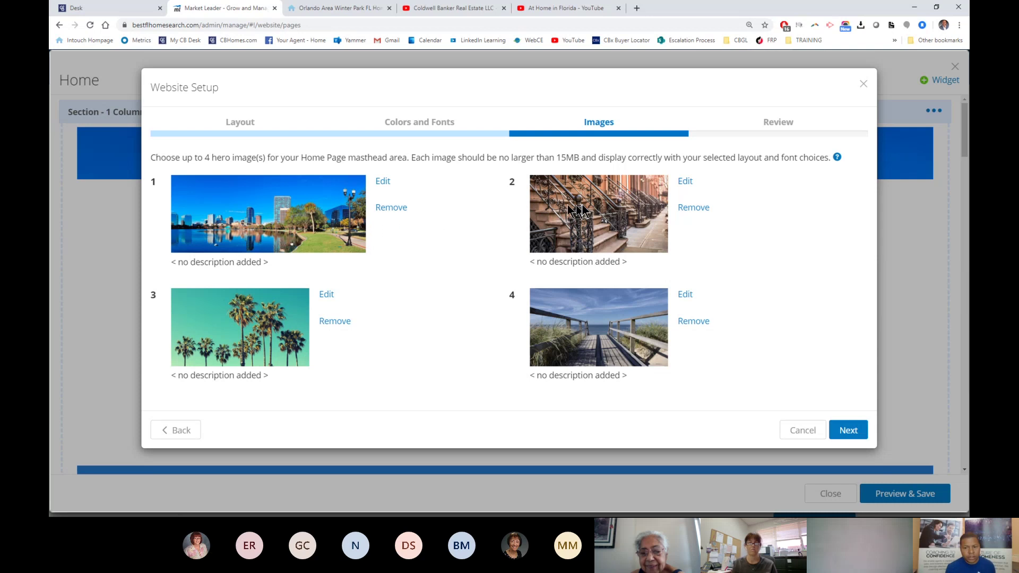
- Continue to the Review stage and compare its contact info options with the header of the live website
click(847, 432)
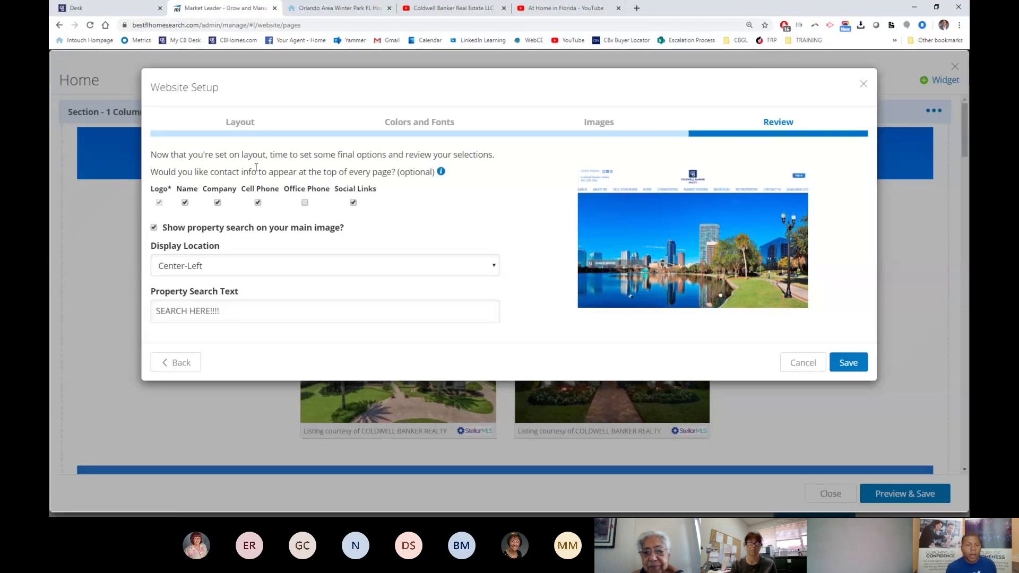
click(317, 9)
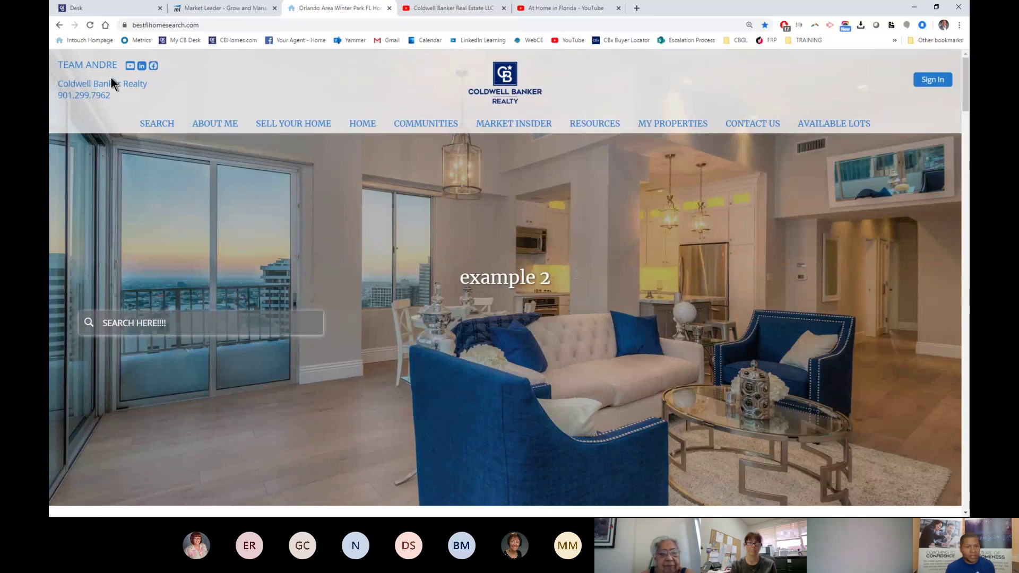
click(225, 8)
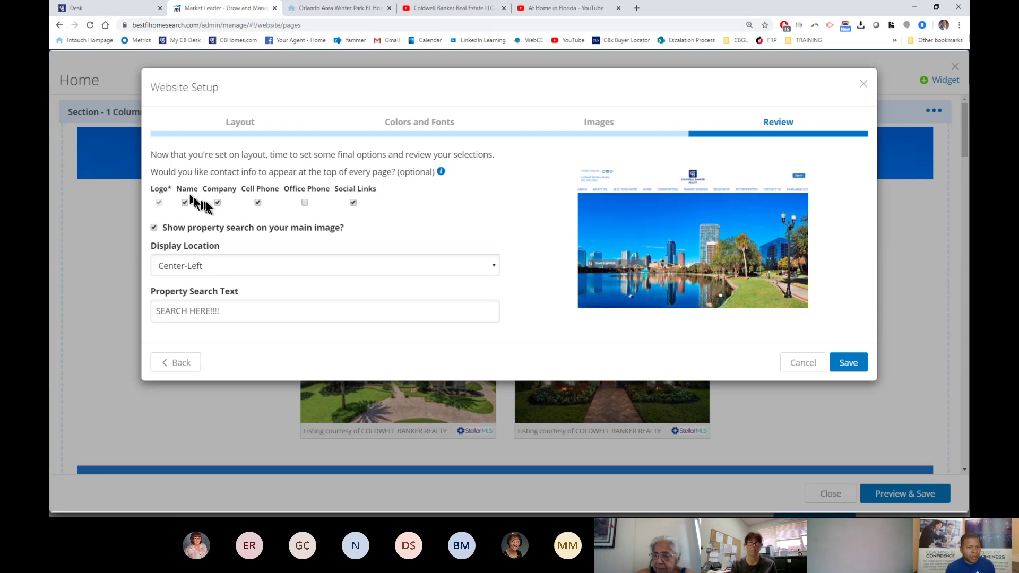
click(304, 202)
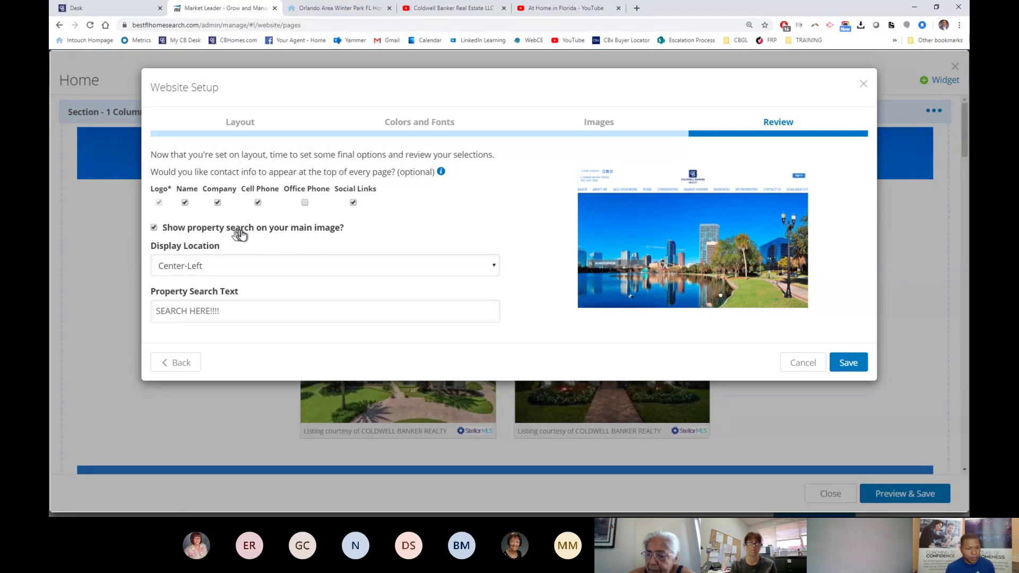
click(273, 228)
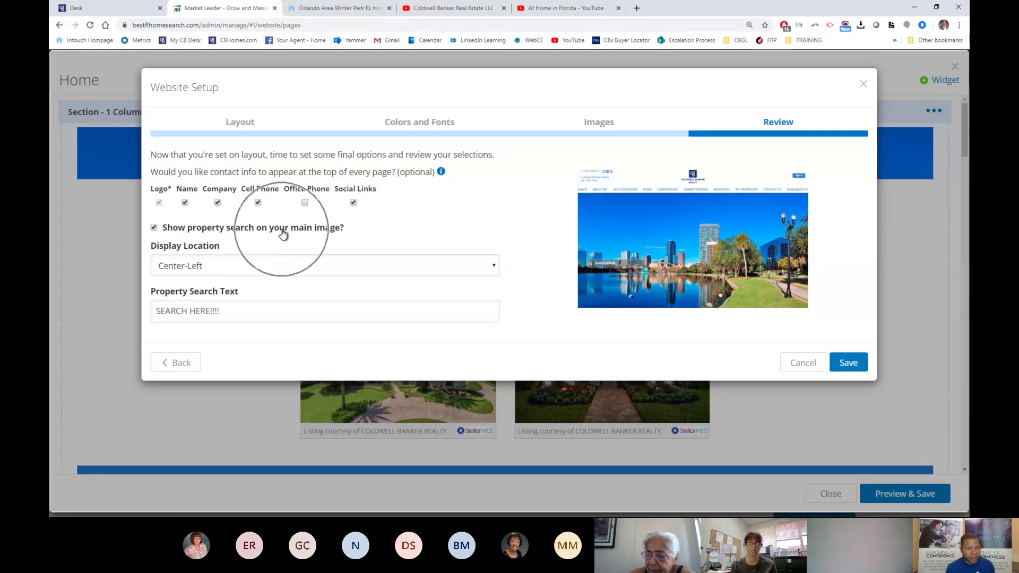
click(328, 236)
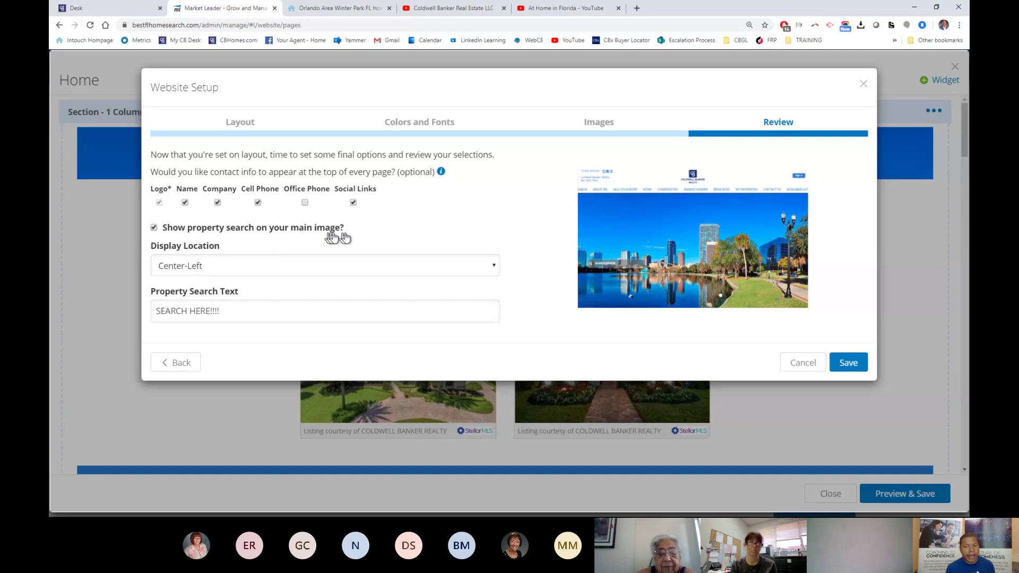
- Examine the property search box and its search examples on the live website, and return to the website setup
click(345, 8)
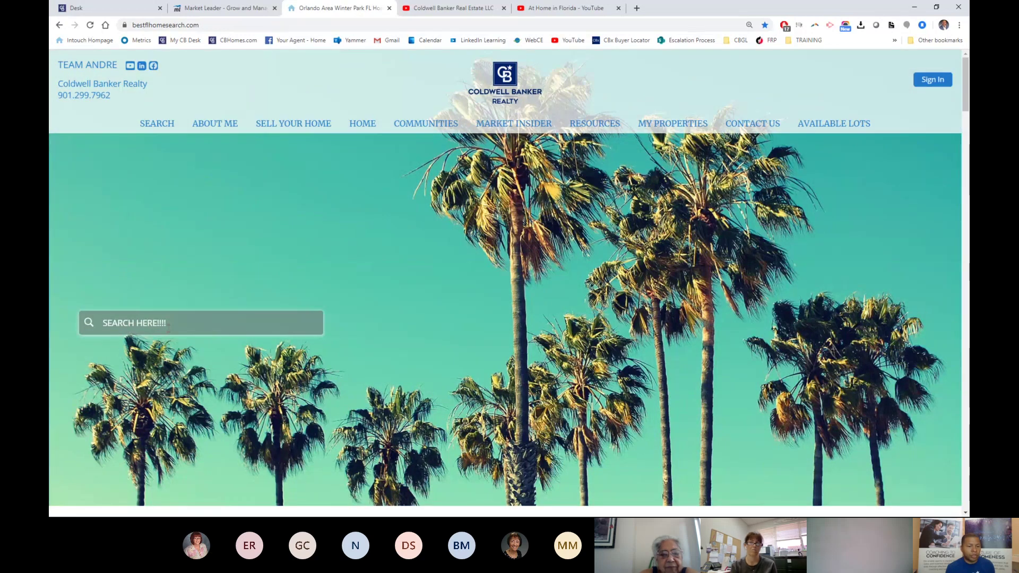
click(169, 327)
click(160, 323)
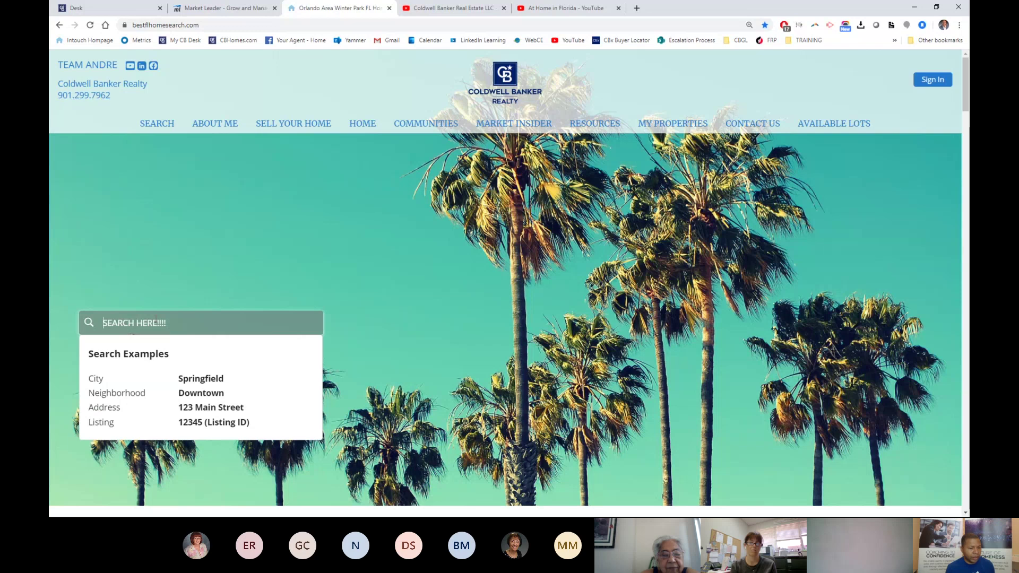
click(183, 281)
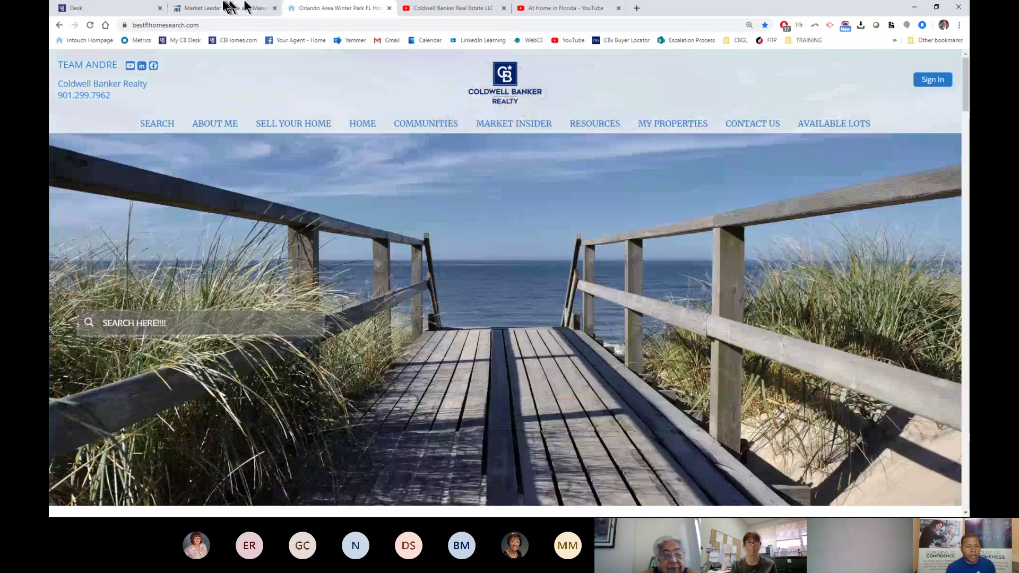
click(245, 6)
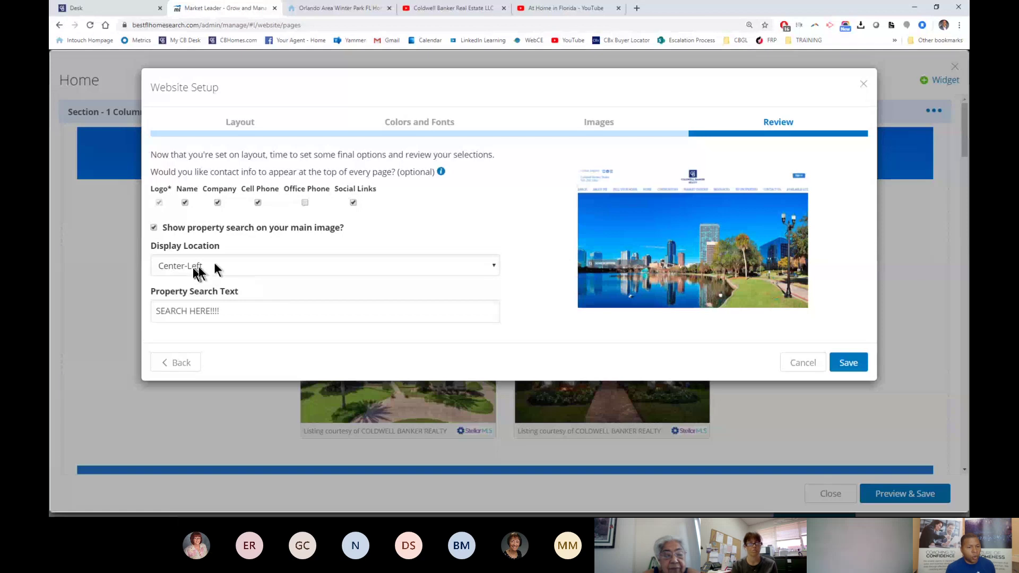
- Check the Display Location options, turn off property search on the main image, and go back to the hero images
click(263, 264)
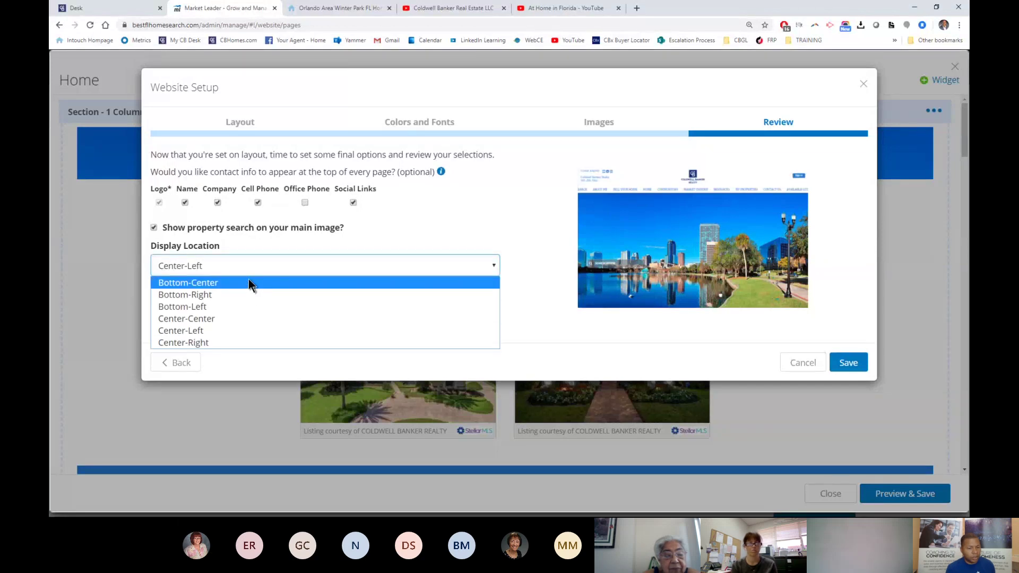
click(254, 265)
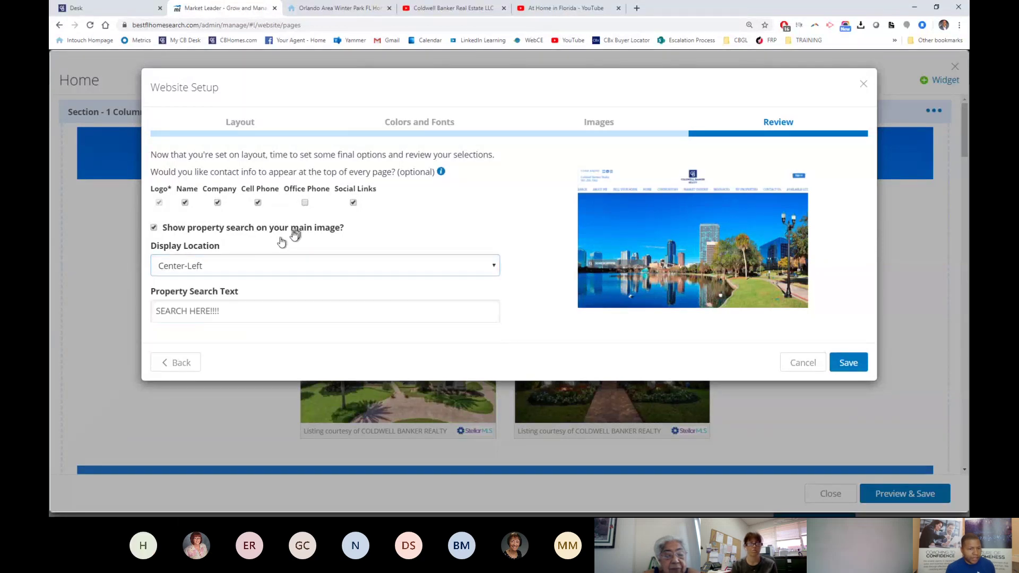
click(291, 229)
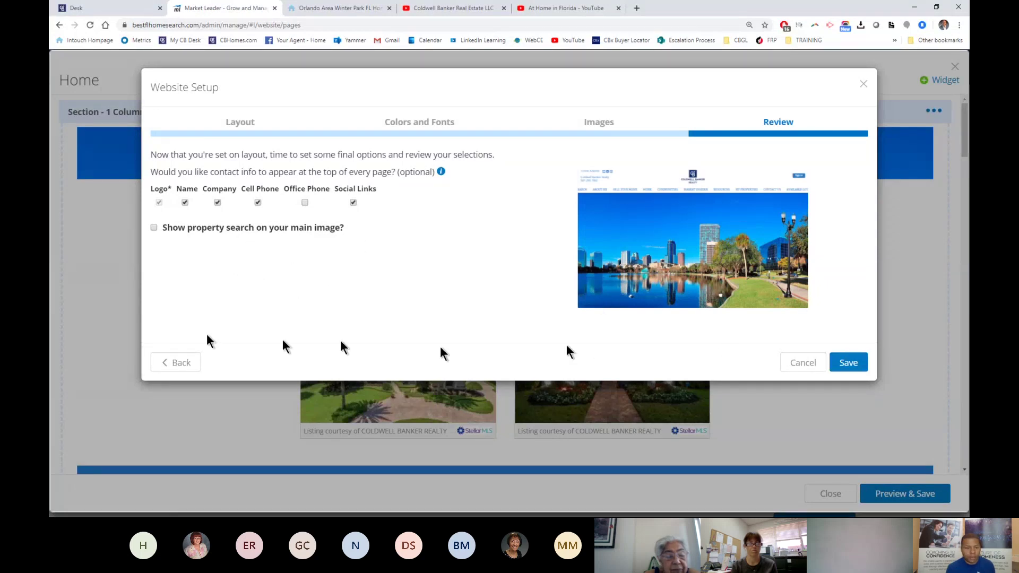
click(161, 364)
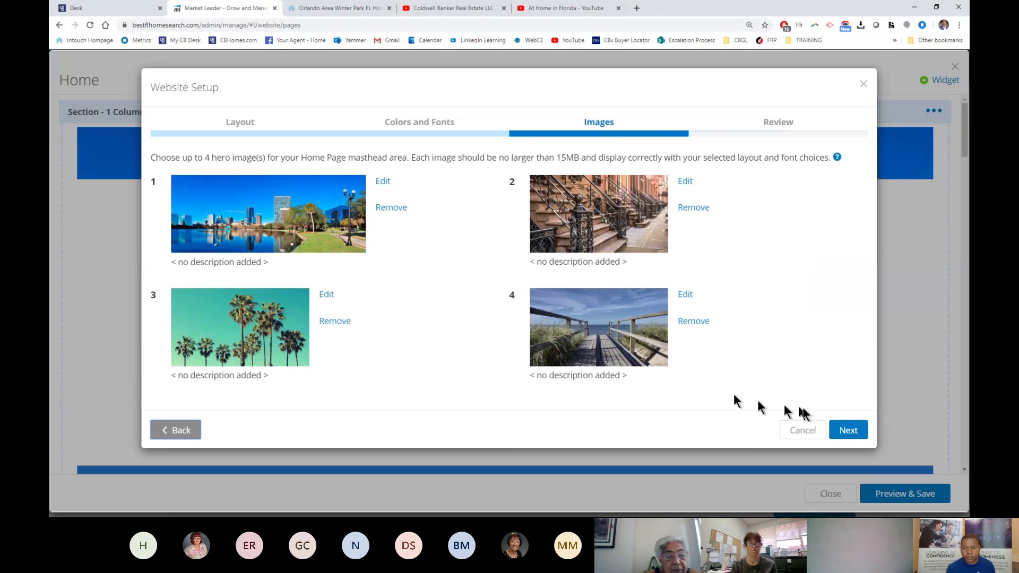
- Continue to the Review stage, show the property search on the main image at the Center-Center location, and save the website setup
click(847, 429)
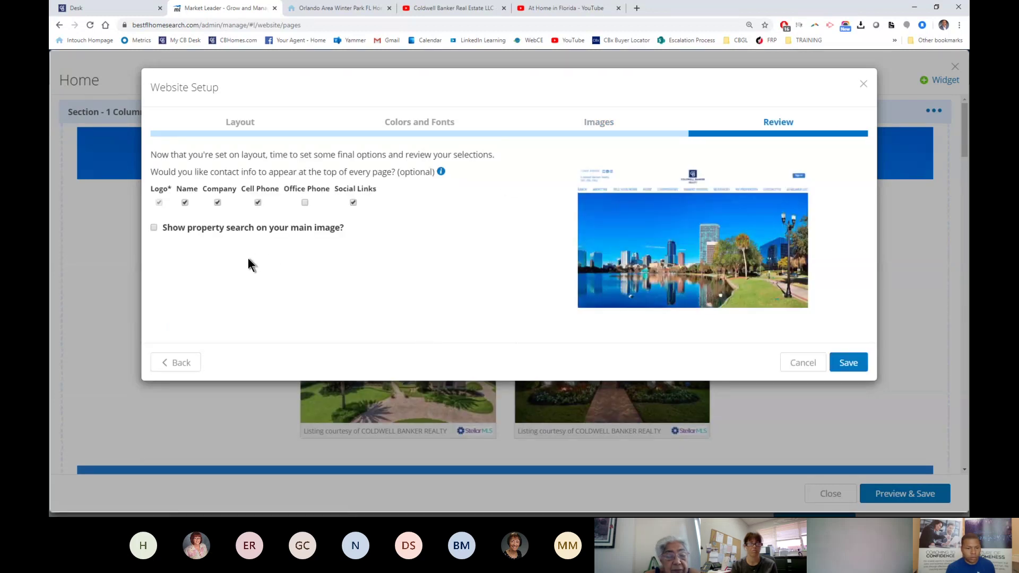
click(153, 227)
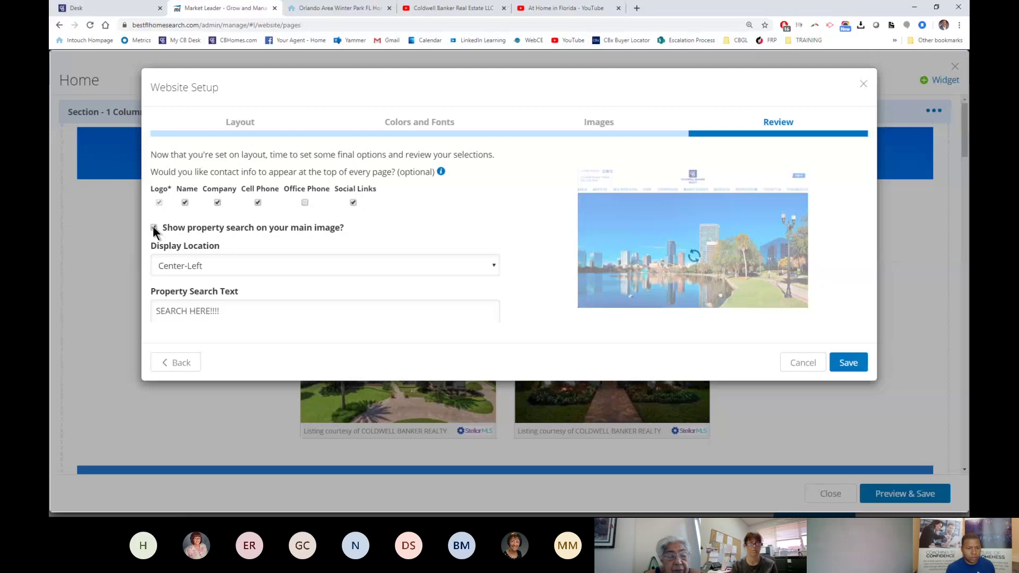
click(212, 264)
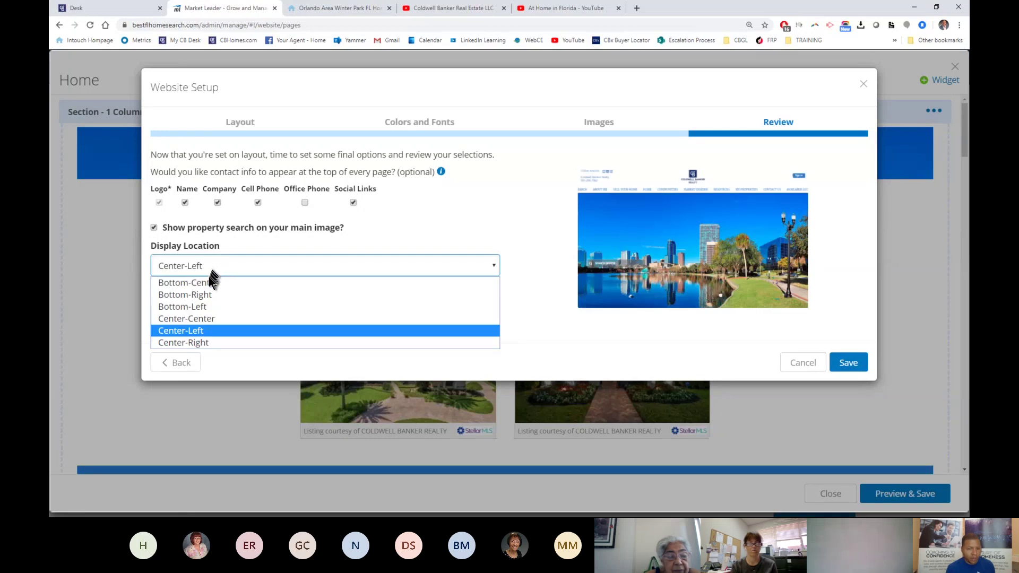
click(215, 284)
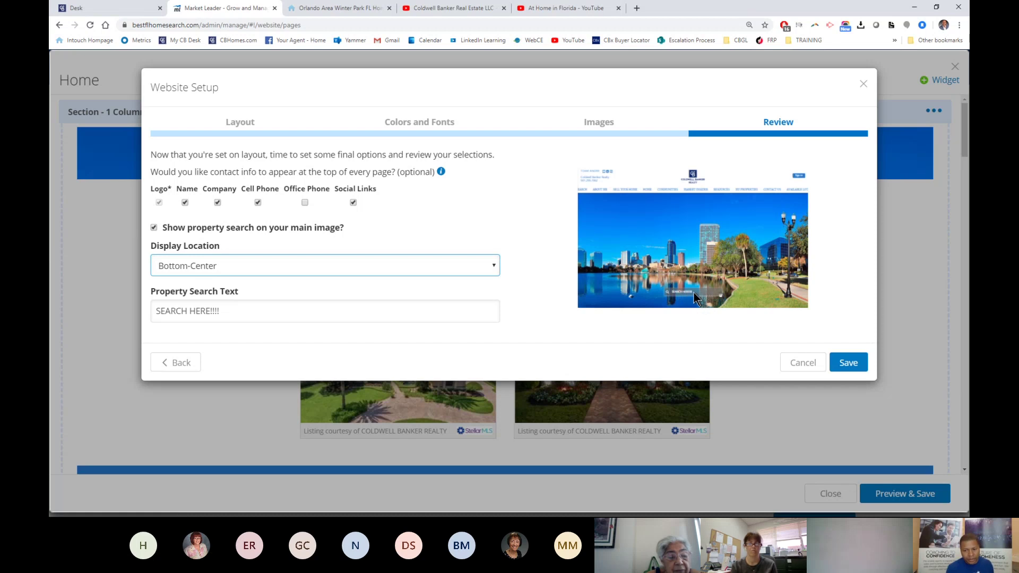
click(288, 267)
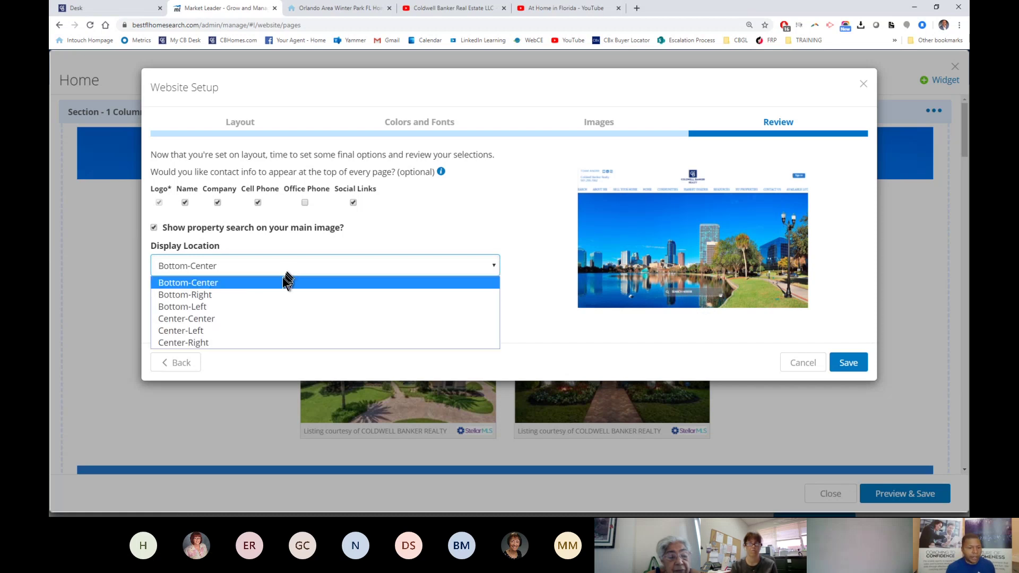
click(242, 320)
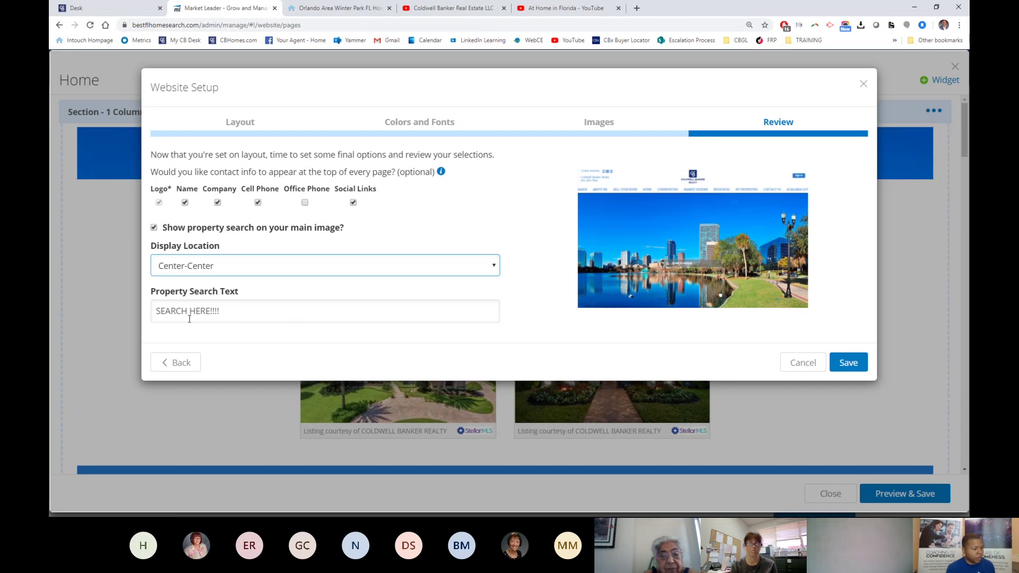
click(849, 365)
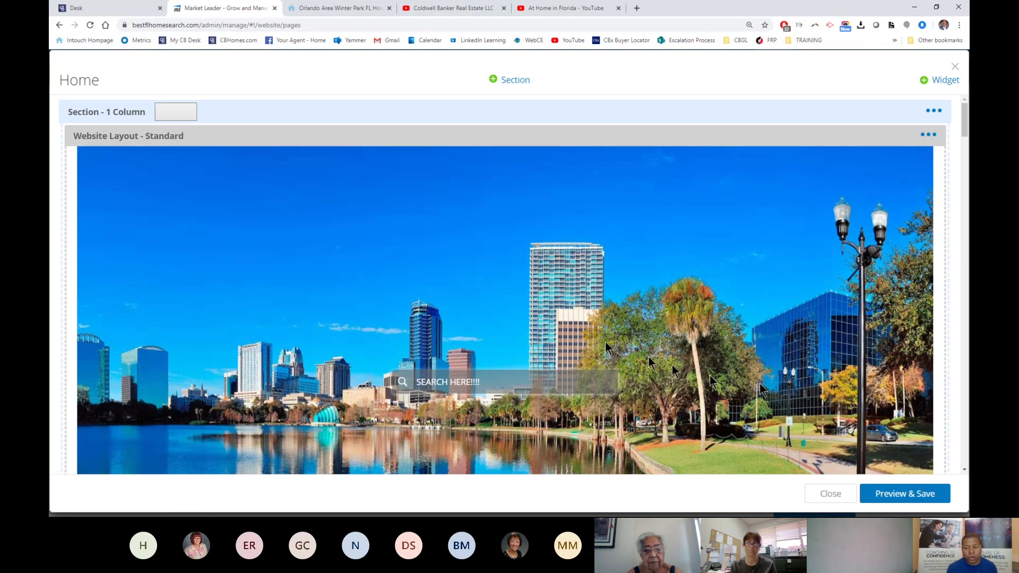
- Open the Home page preview and examine its desktop and tablet versions
click(903, 494)
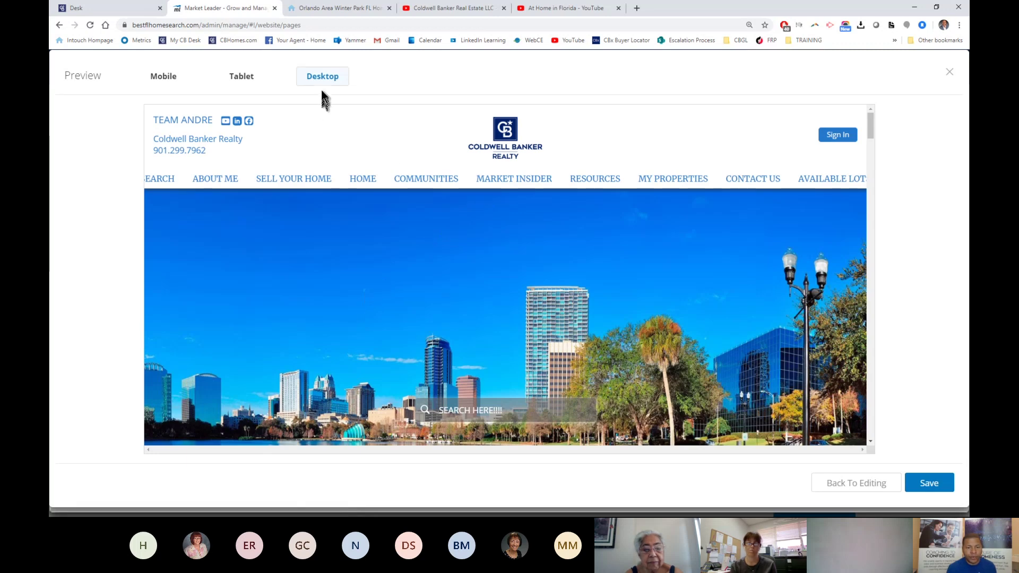
click(322, 77)
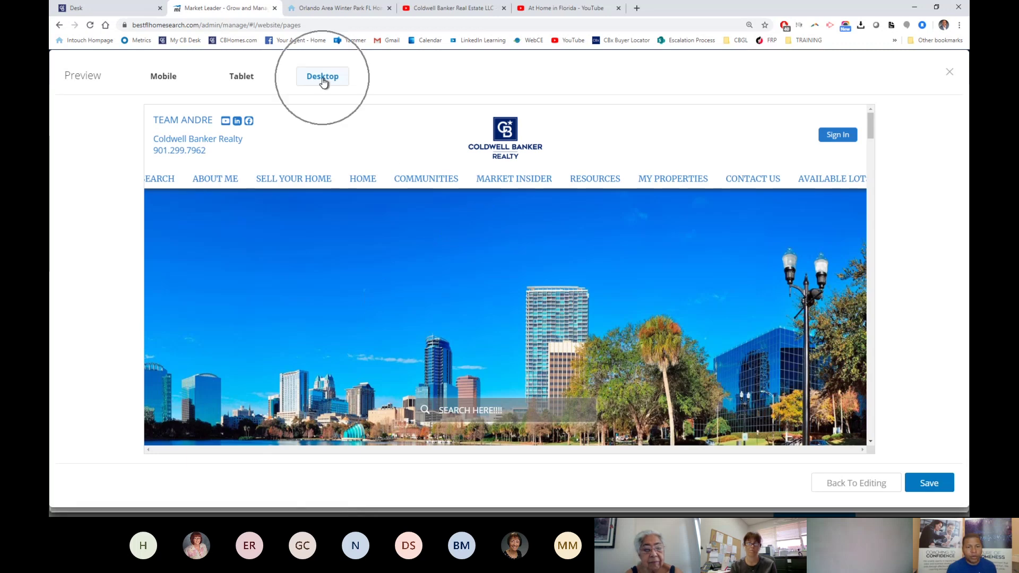
click(243, 77)
scroll(524, 253, down, 8)
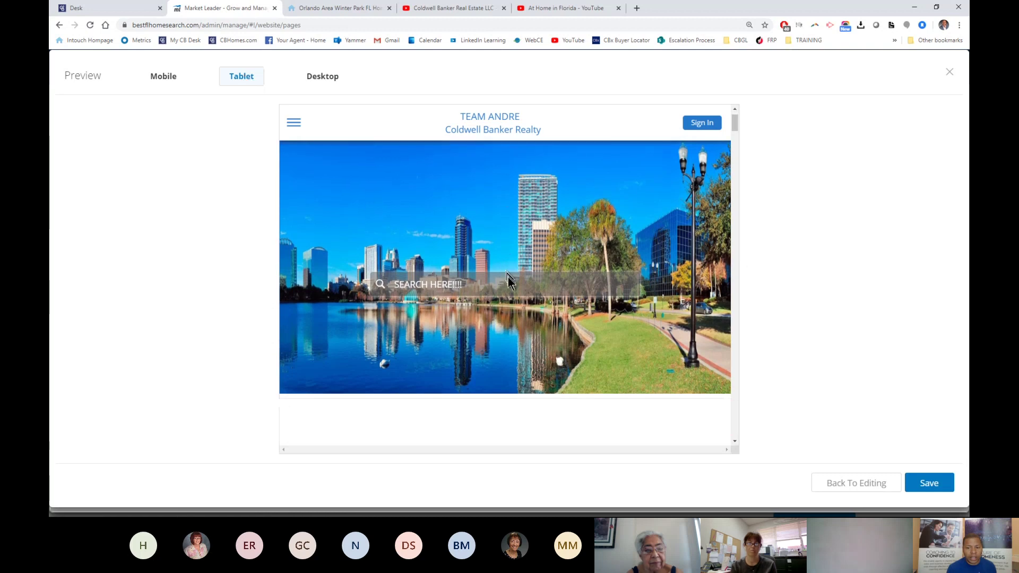
scroll(510, 295, down, 2)
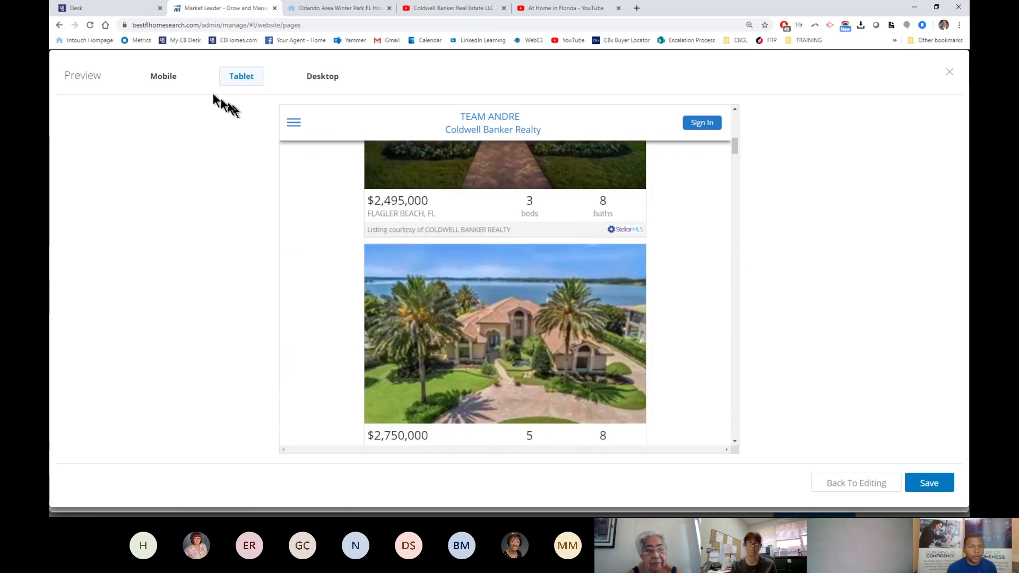
- Examine the mobile version of the Home page preview, from the hero image through the featured properties
click(174, 80)
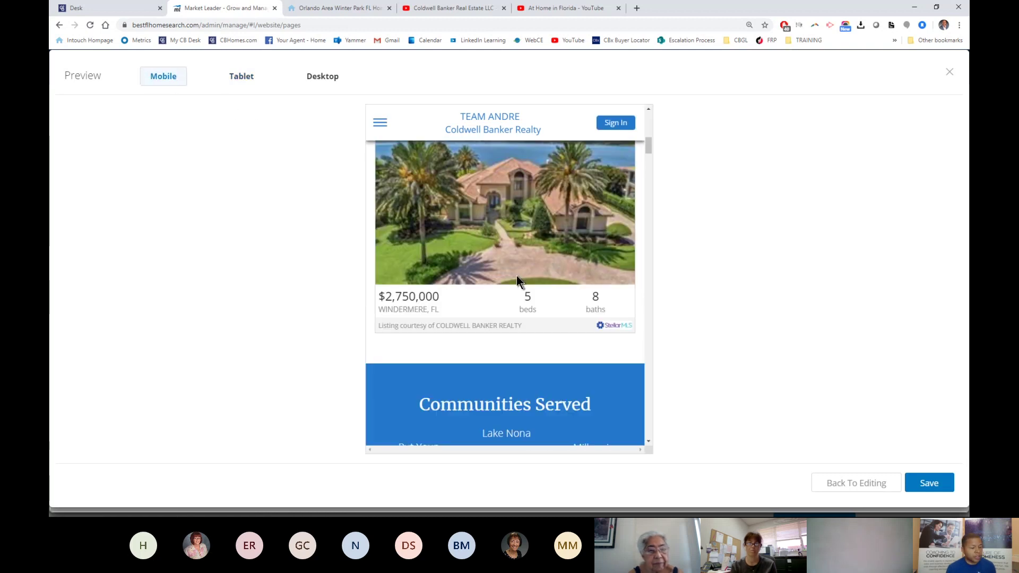
scroll(516, 275, up, 7)
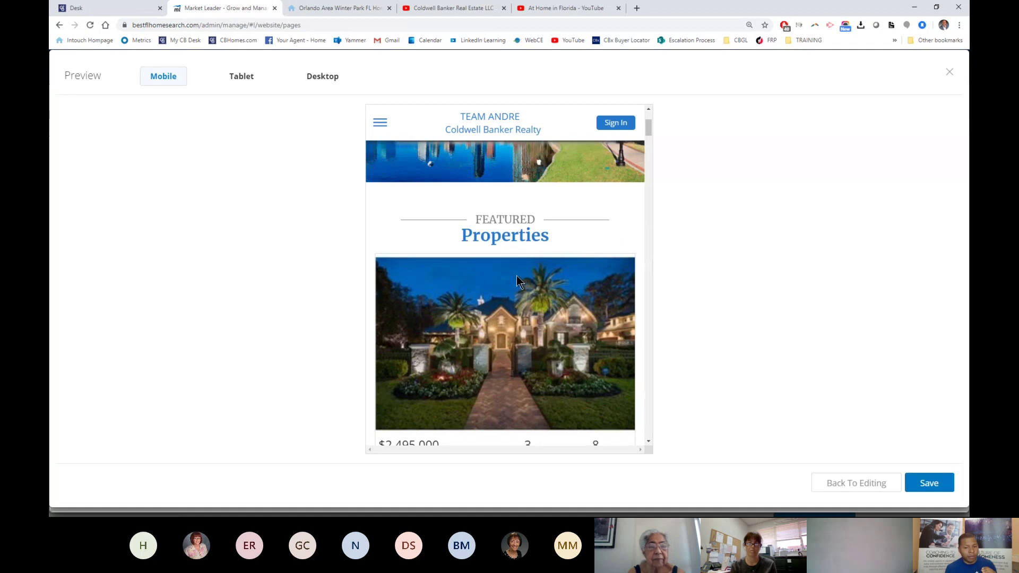
scroll(516, 275, up, 3)
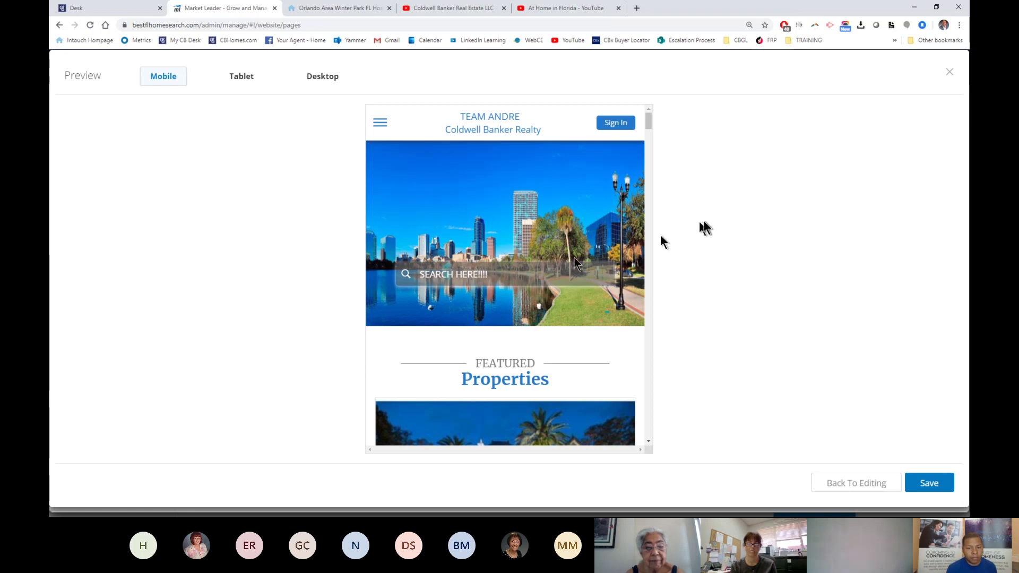
scroll(542, 263, down, 3)
scroll(543, 263, down, 10)
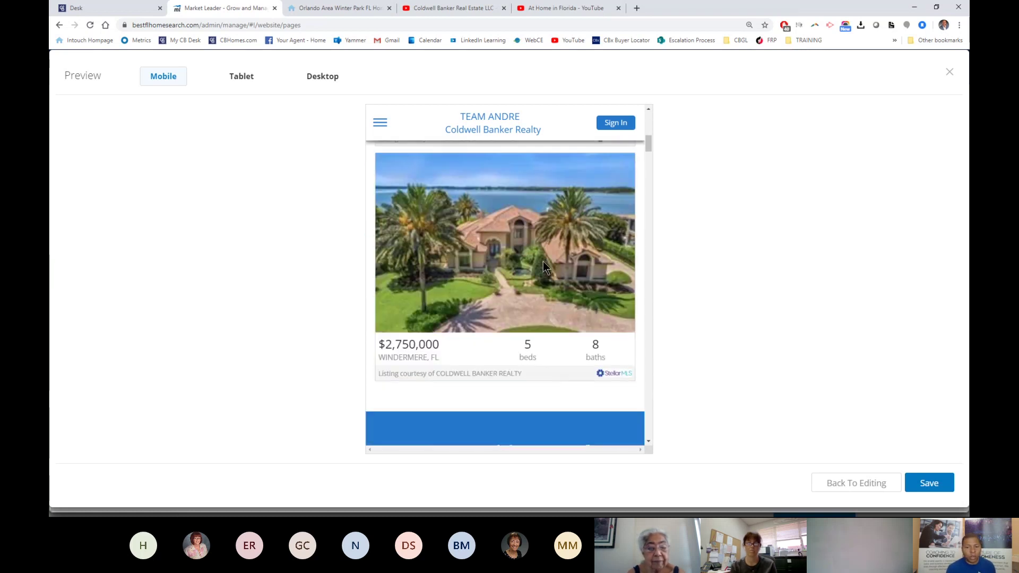
scroll(538, 260, up, 8)
scroll(538, 256, up, 4)
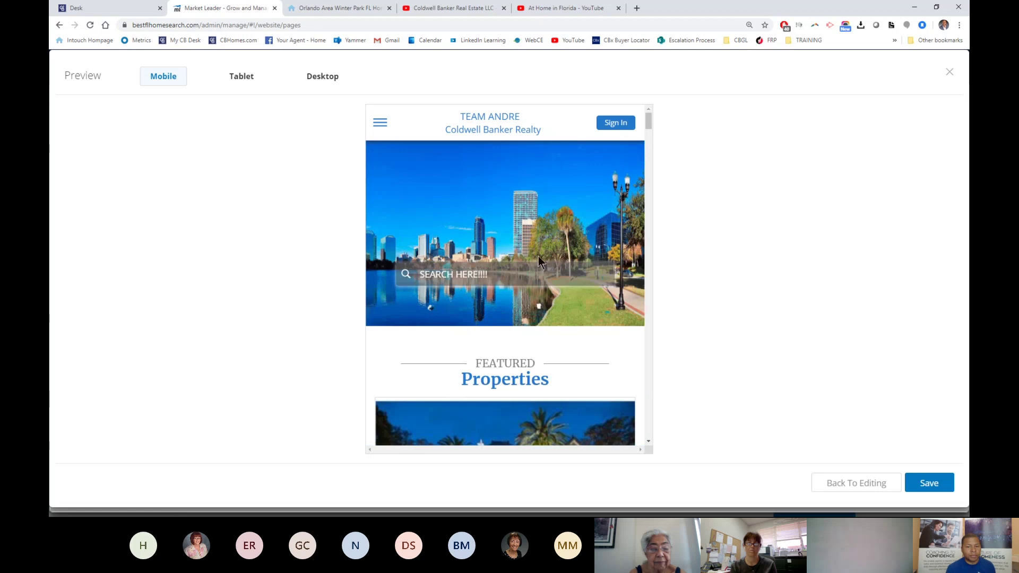
- Return to the desktop preview and save the Home page changes
click(317, 79)
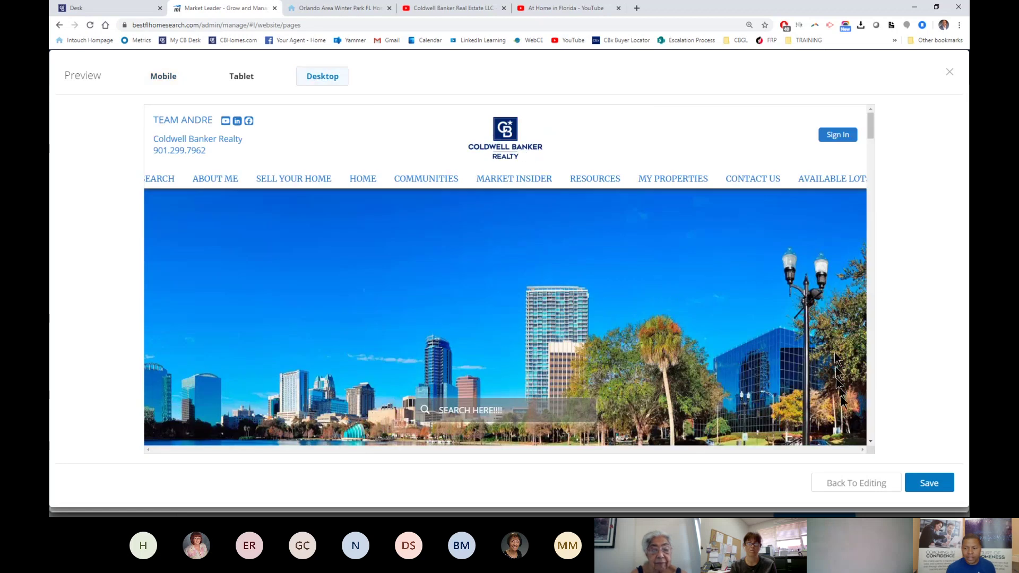
click(922, 487)
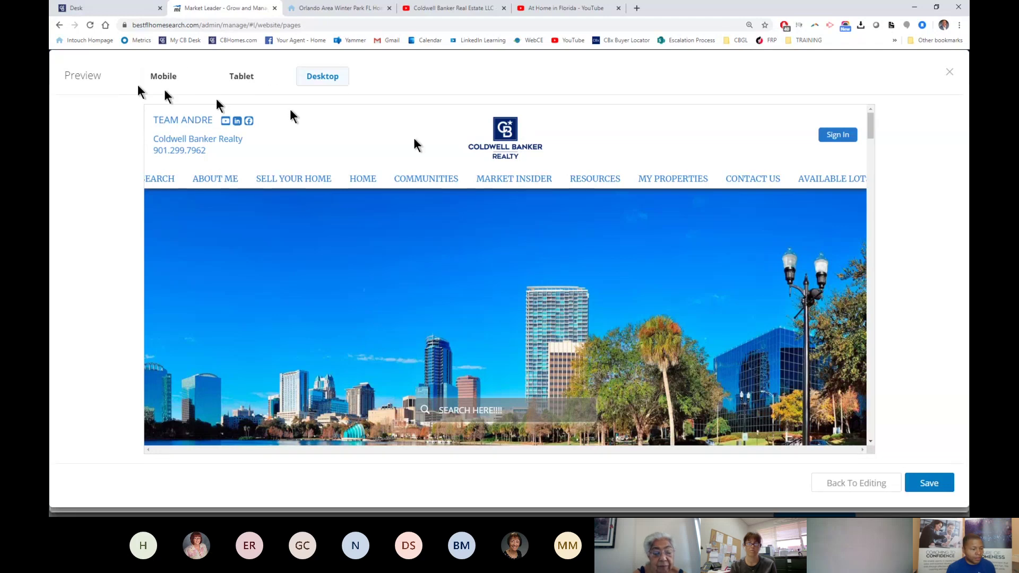
click(928, 485)
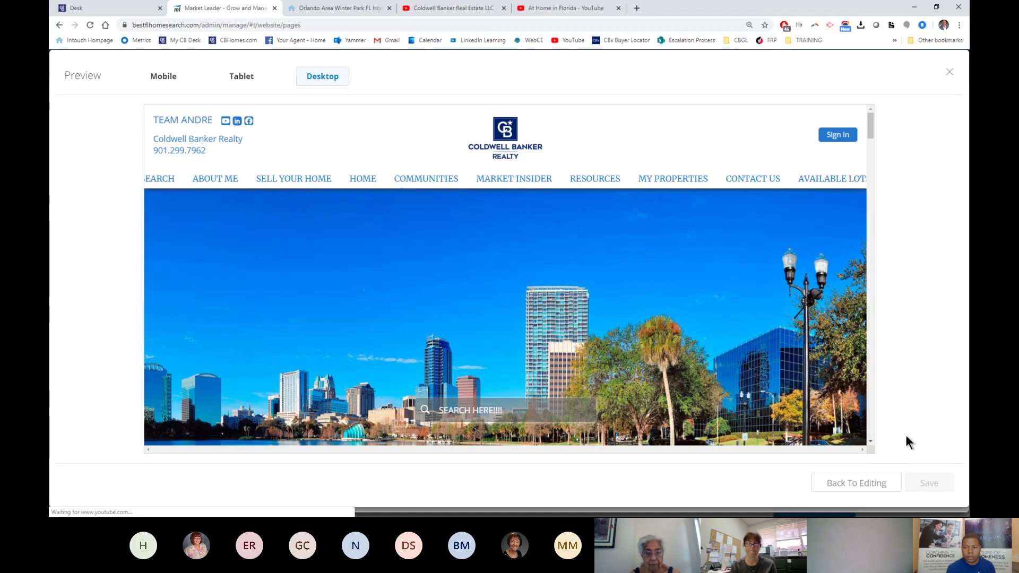
click(911, 484)
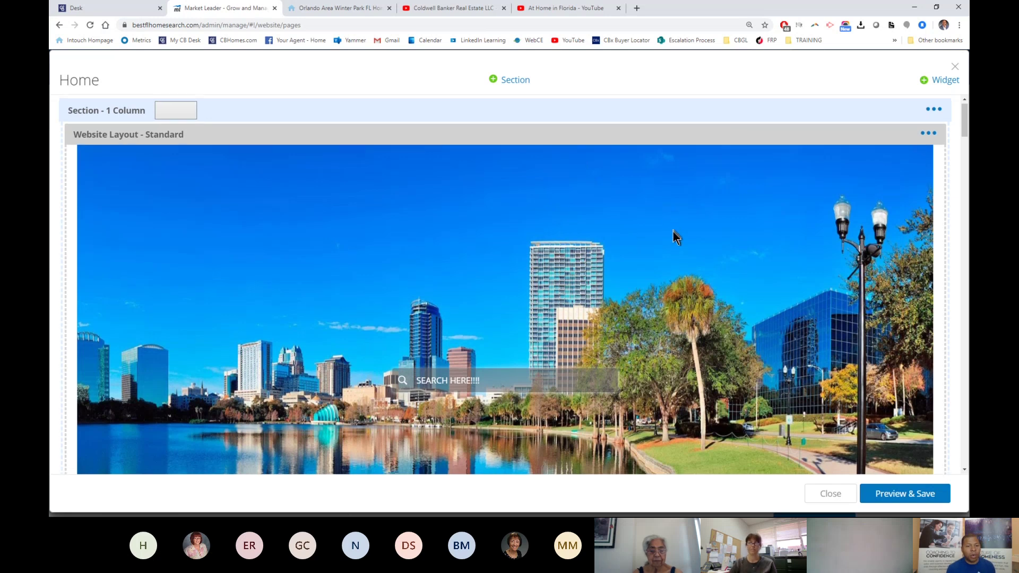
- Reload the live website and check its hero images, search box placement, featured properties and video section
scroll(673, 234, down, 2)
scroll(730, 229, up, 2)
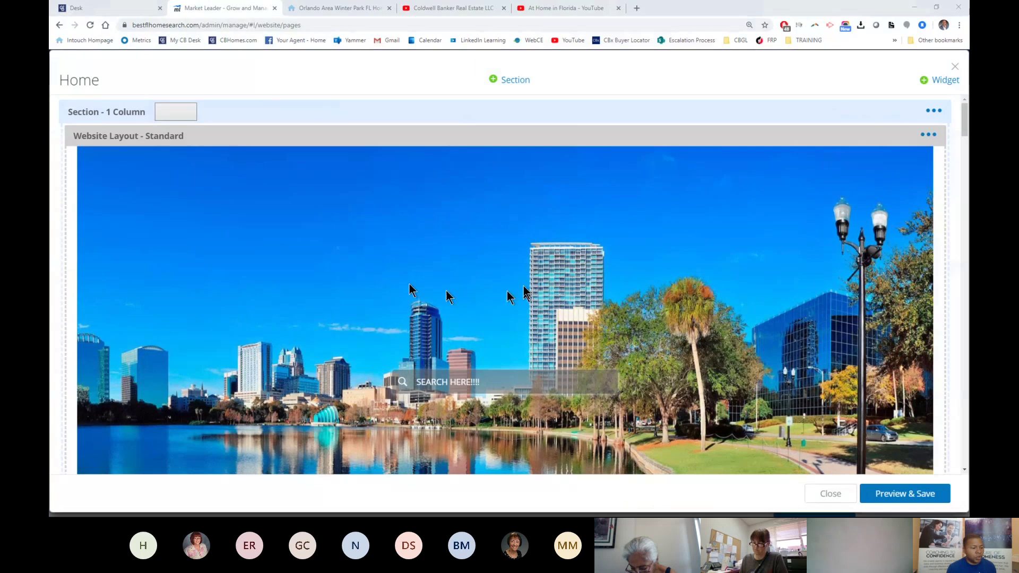
click(314, 11)
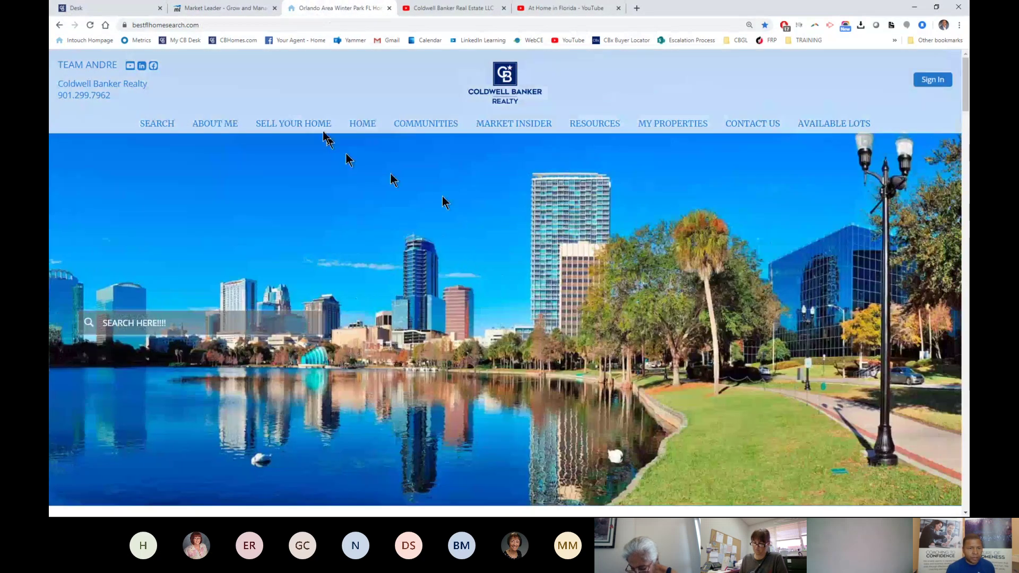
click(90, 25)
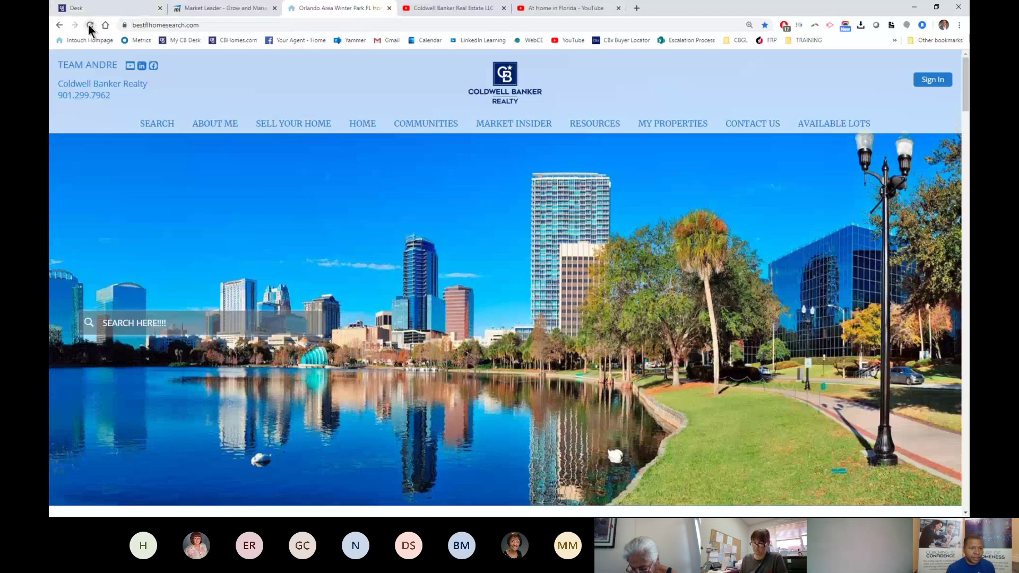
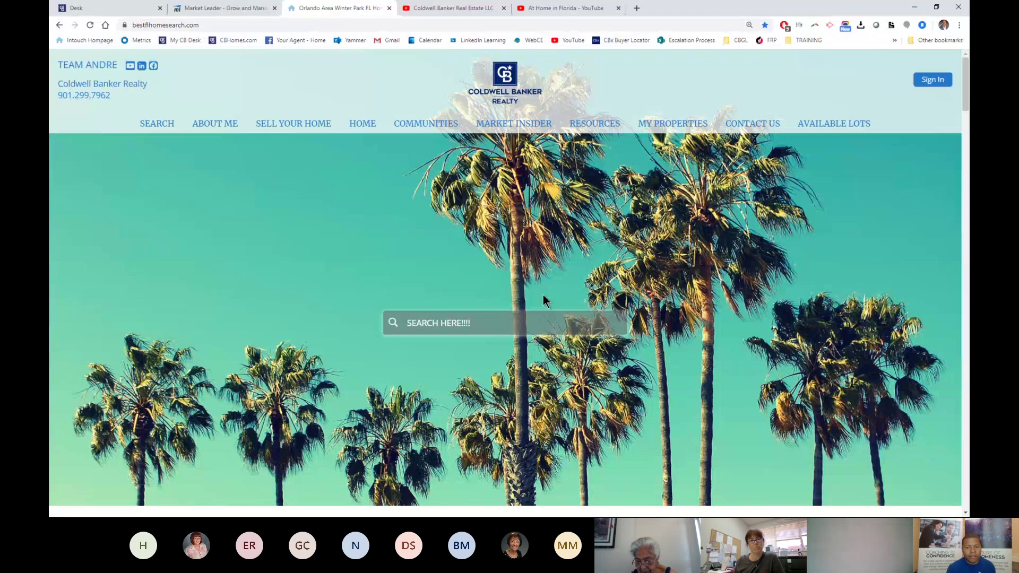
scroll(543, 294, down, 5)
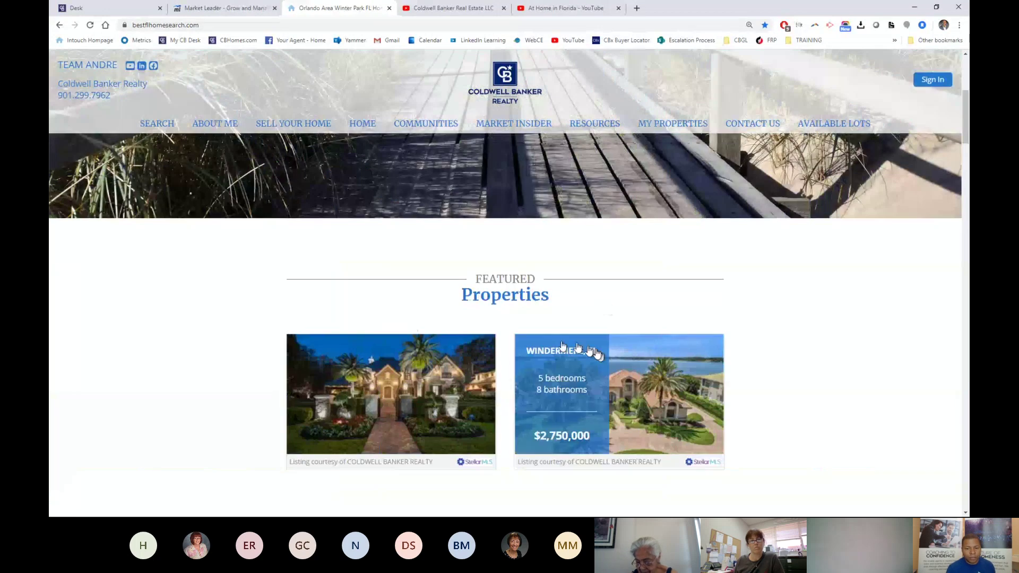
scroll(457, 386, down, 5)
scroll(431, 371, down, 7)
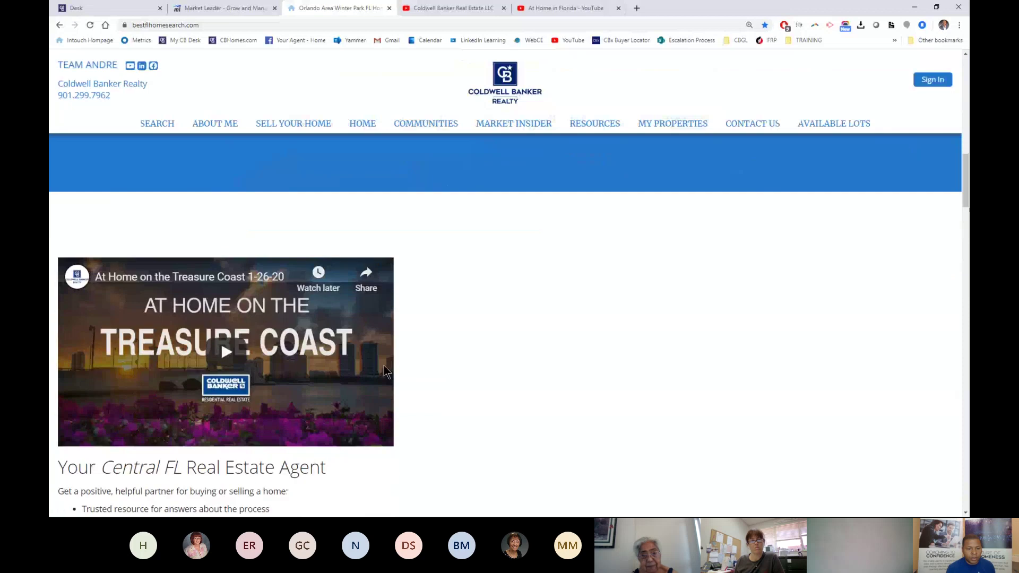
scroll(281, 183, up, 4)
scroll(280, 180, up, 8)
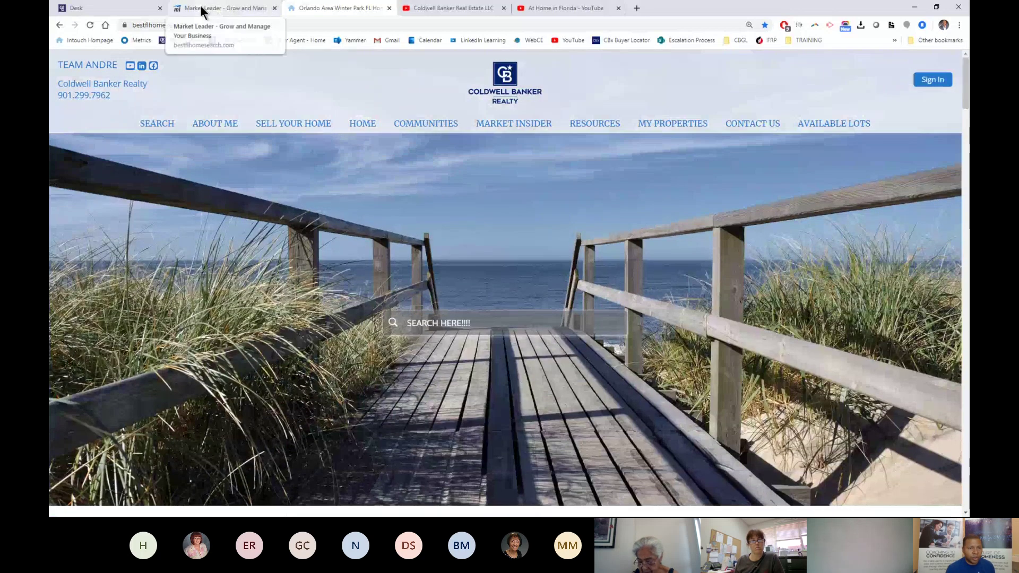
- Return to the Home page editor and examine the hero image section and the My Featured Properties widget below it
click(201, 9)
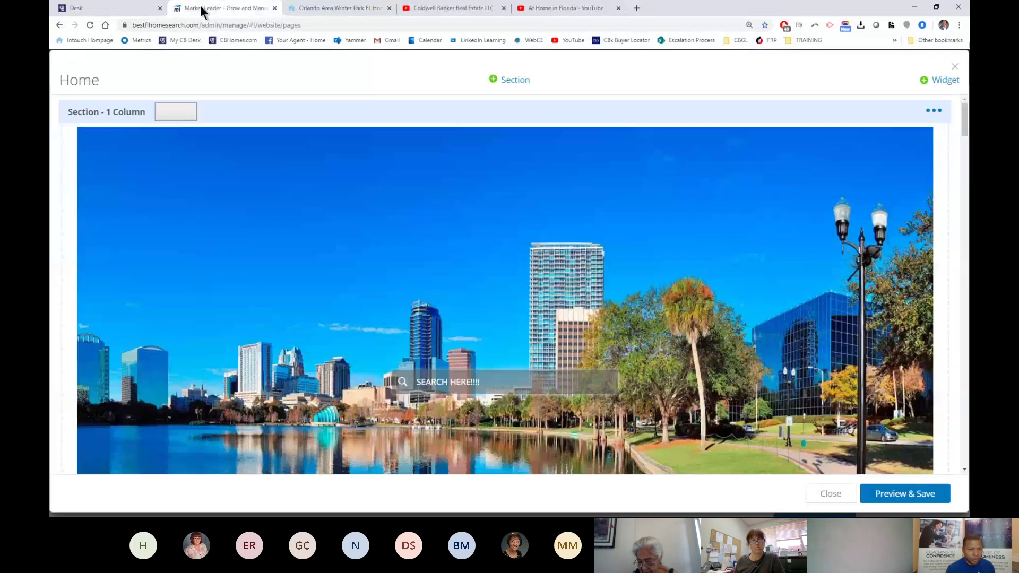
scroll(722, 287, down, 5)
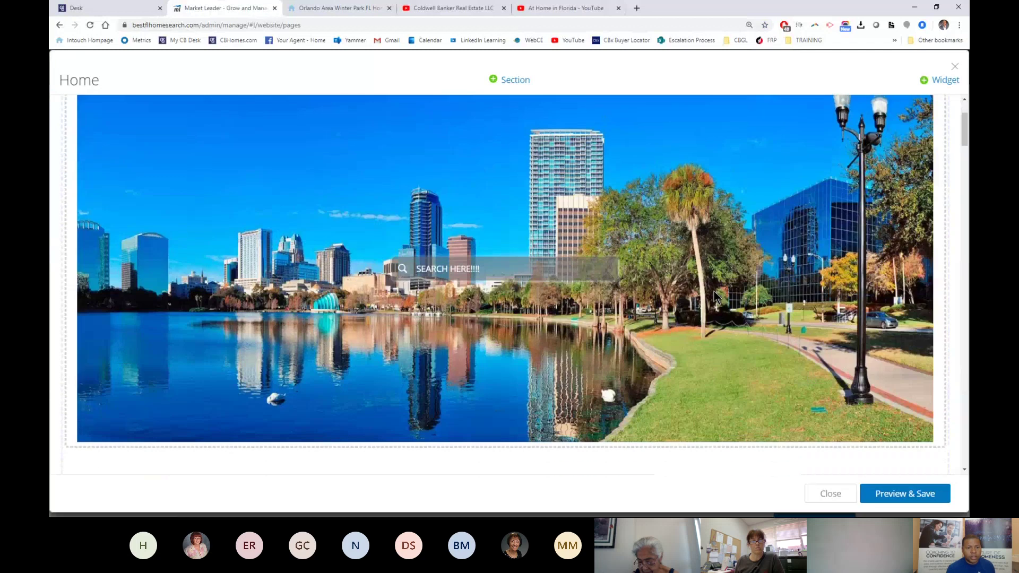
scroll(716, 296, down, 2)
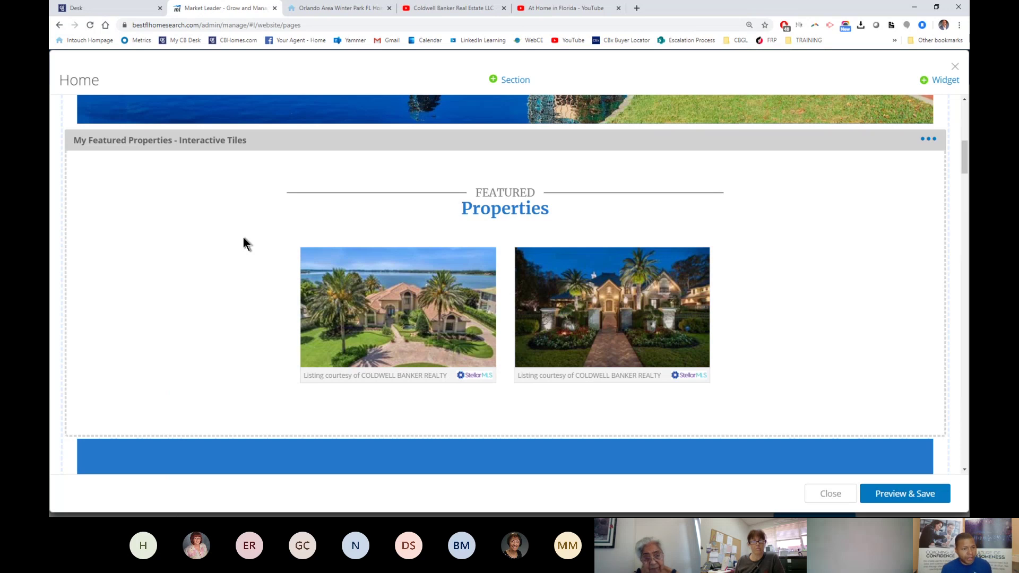
scroll(479, 188, up, 1)
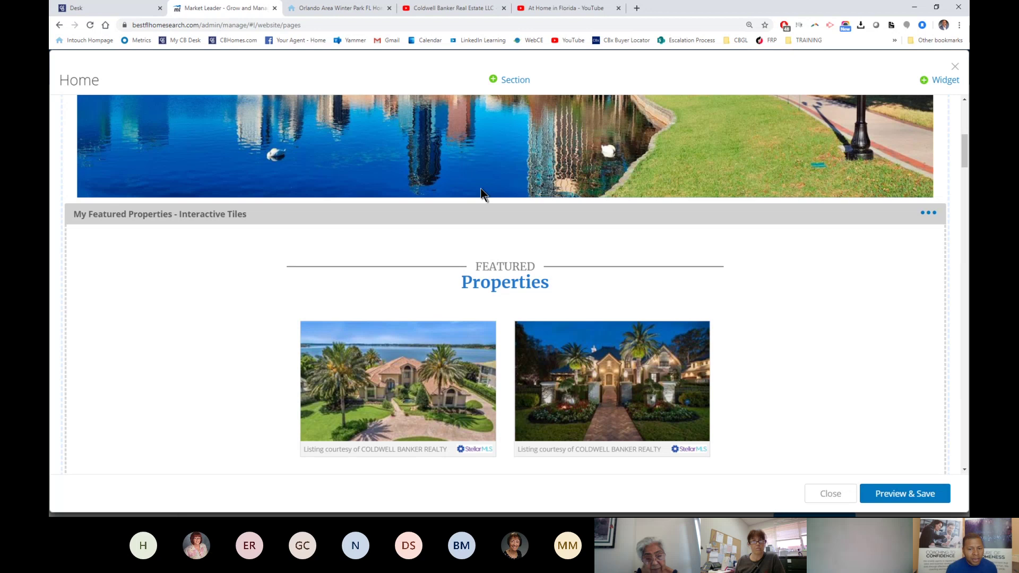
scroll(480, 188, up, 5)
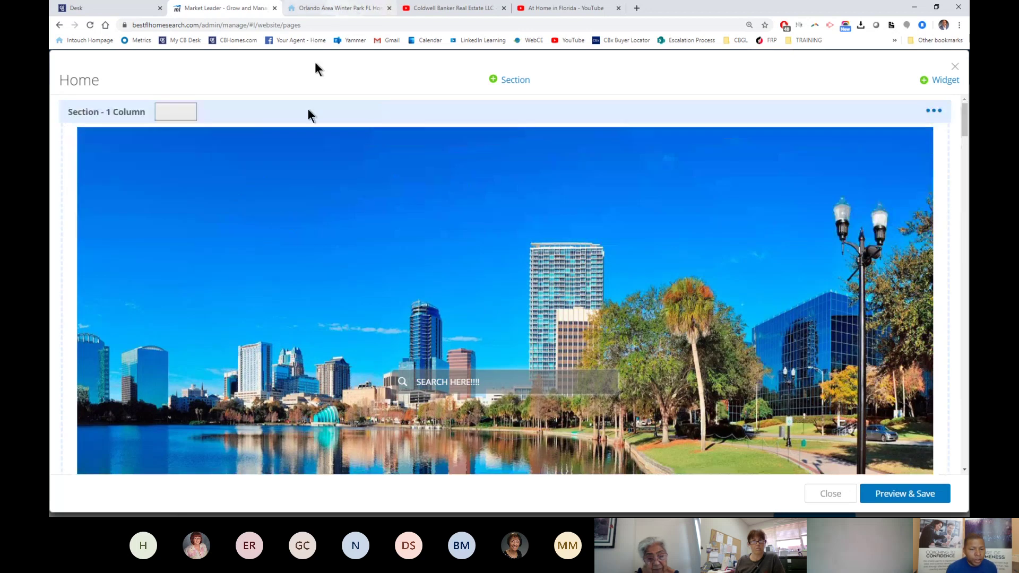
scroll(339, 258, down, 1)
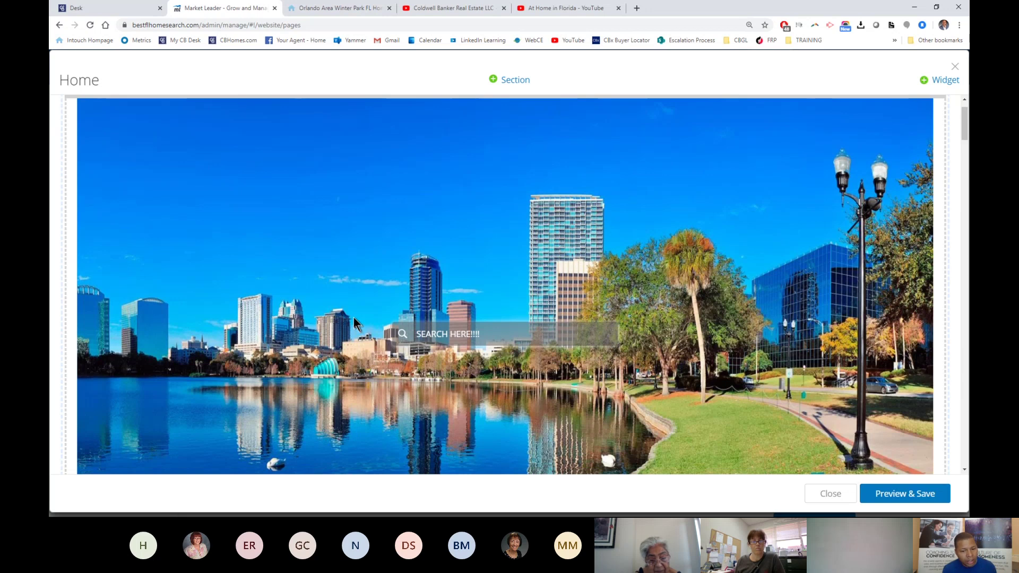
scroll(549, 249, down, 2)
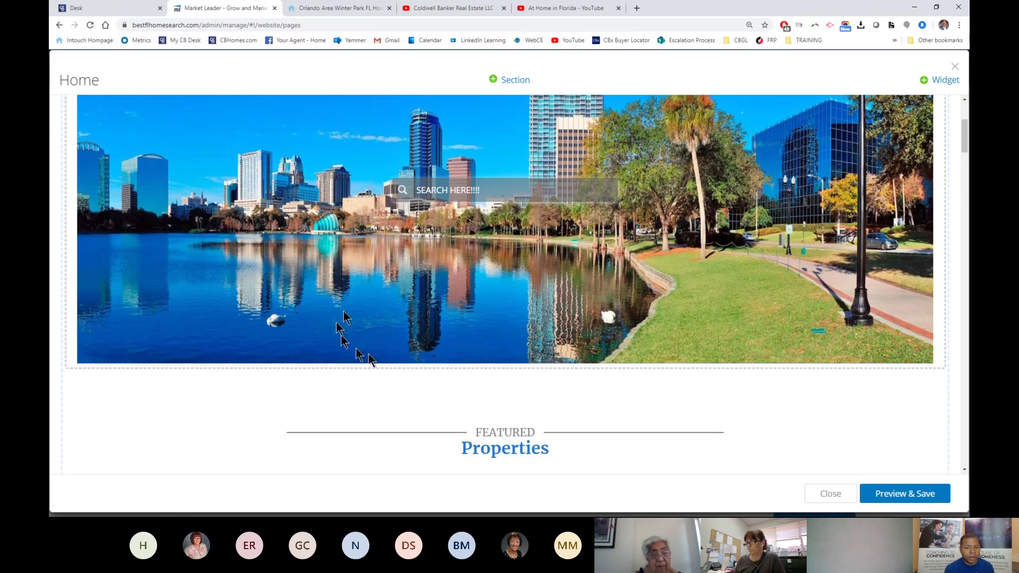
click(403, 293)
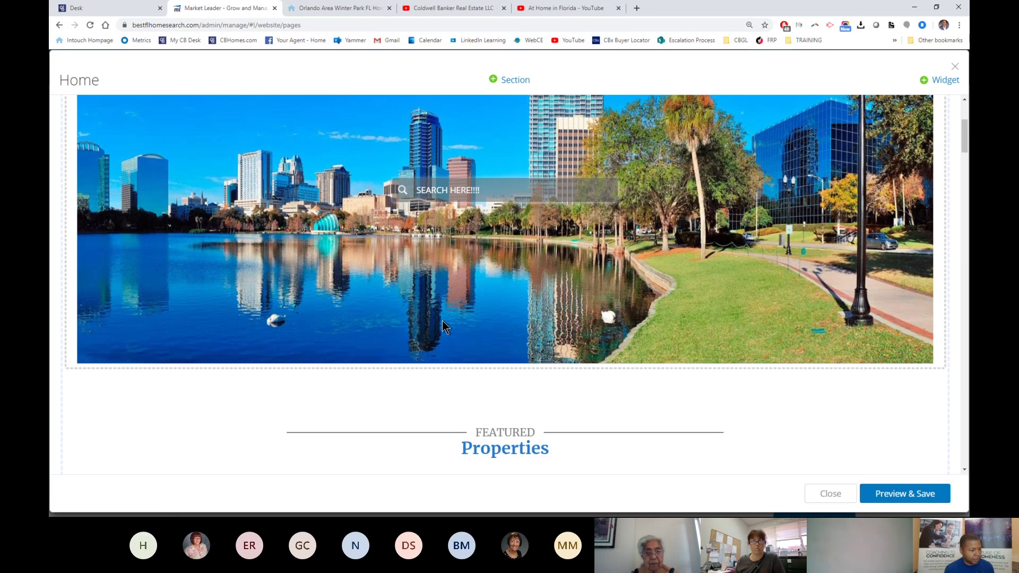
- Review the Home page widgets in the editor from the featured properties down to the Agent Contact Card
scroll(442, 321, down, 6)
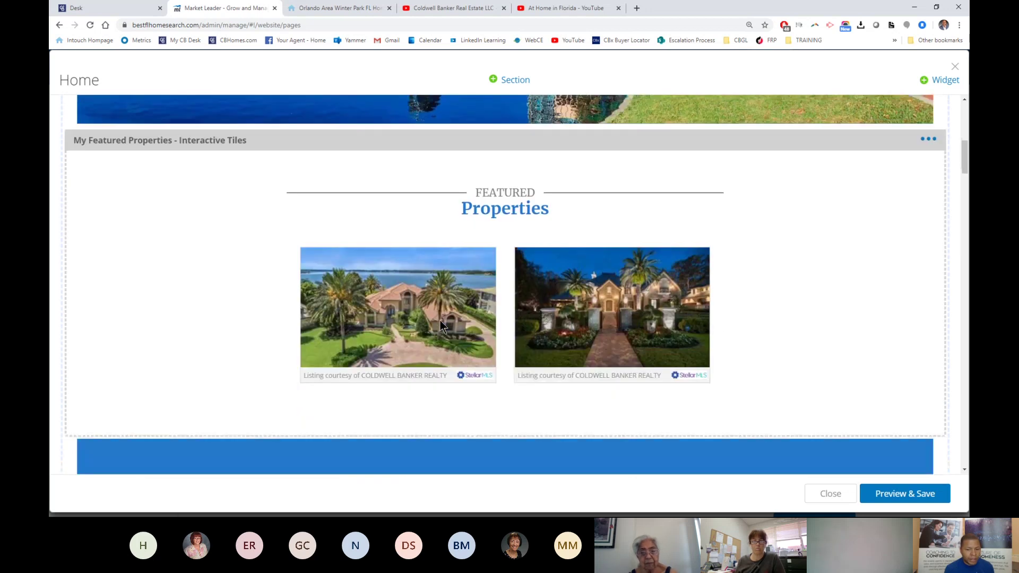
scroll(438, 320, down, 10)
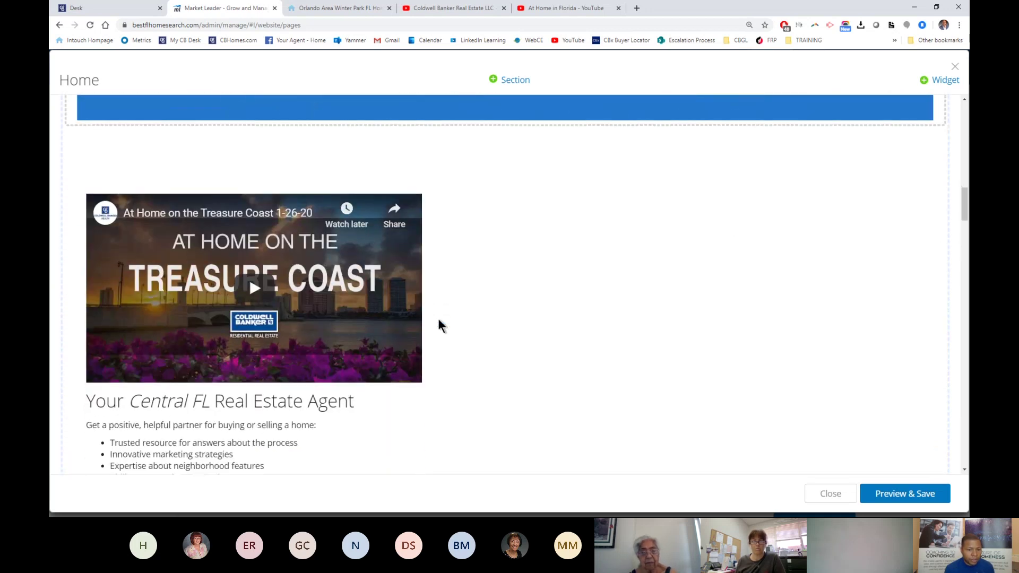
scroll(438, 319, down, 10)
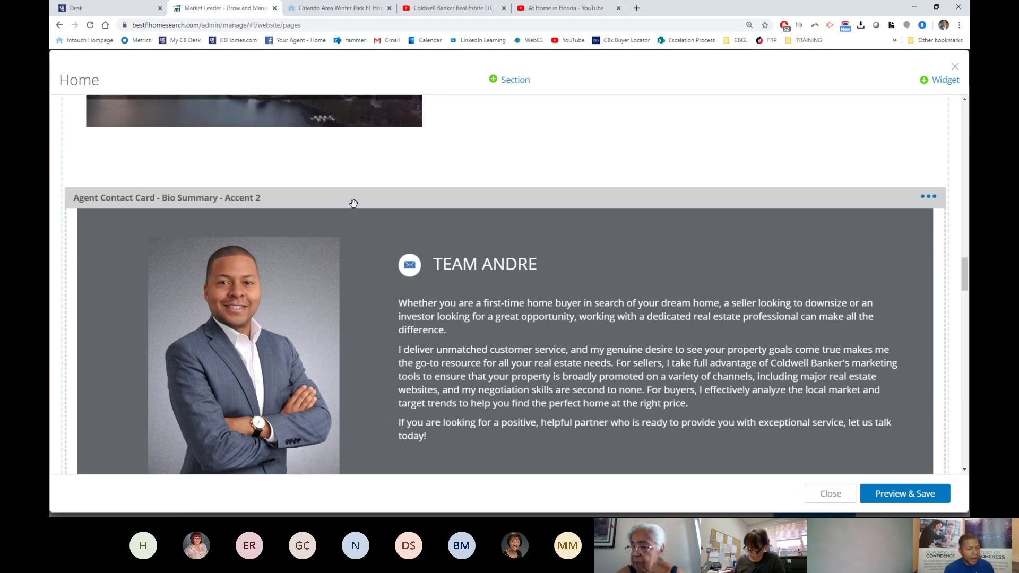
- Switch to the live website and check the order of its hero images, featured properties and communities section
click(302, 9)
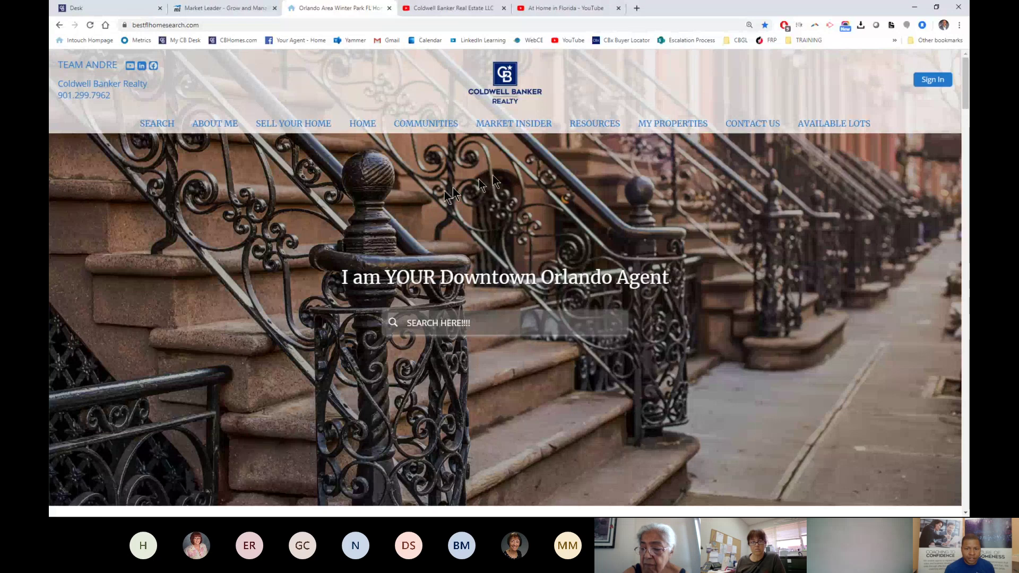
scroll(610, 221, down, 5)
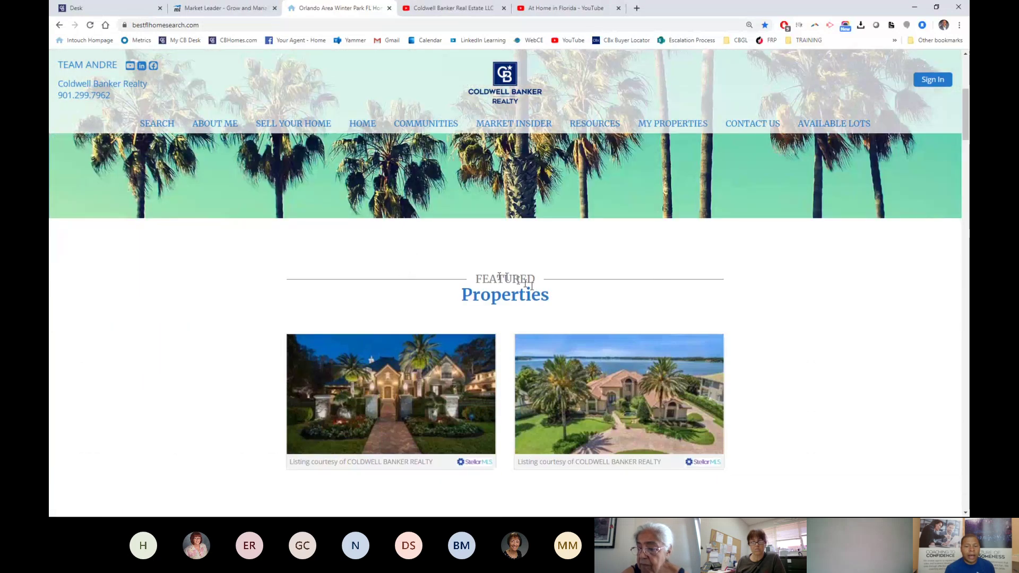
scroll(489, 321, down, 2)
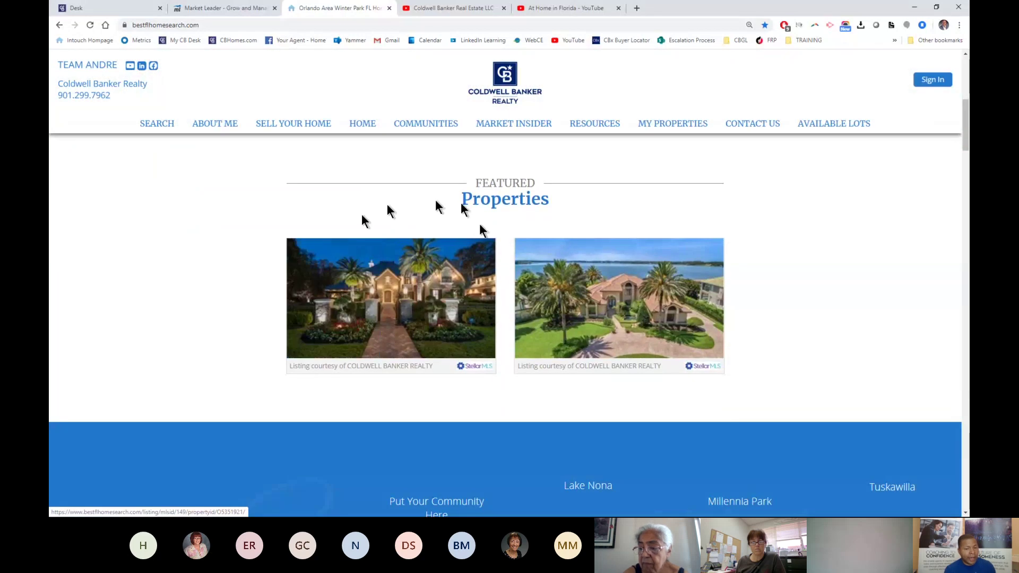
scroll(464, 287, up, 1)
scroll(463, 287, up, 5)
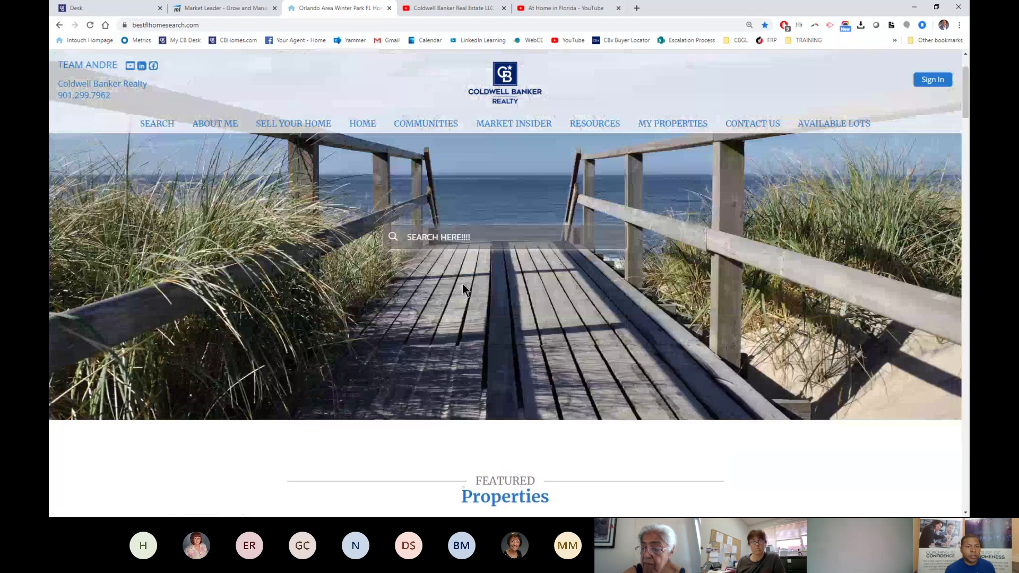
- Return to the Home page editor and move the Agent Contact Card widget up one place, above the video section
click(221, 8)
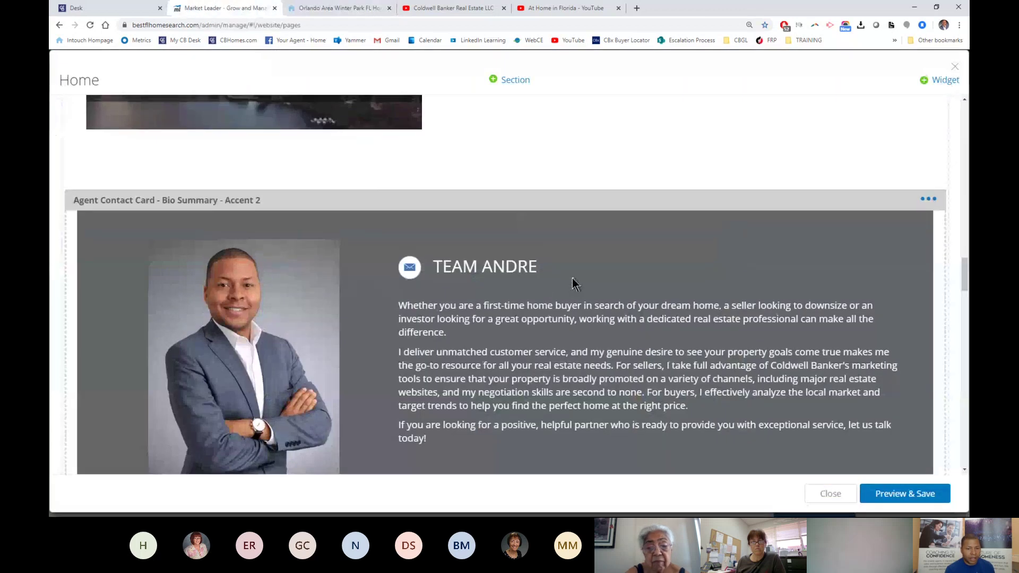
scroll(566, 289, up, 4)
scroll(566, 289, down, 2)
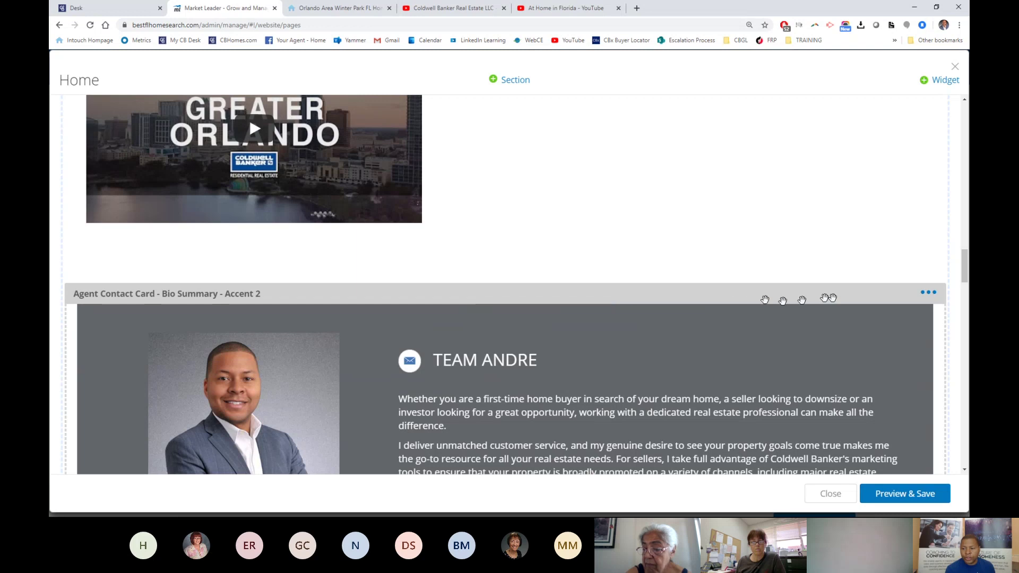
click(928, 298)
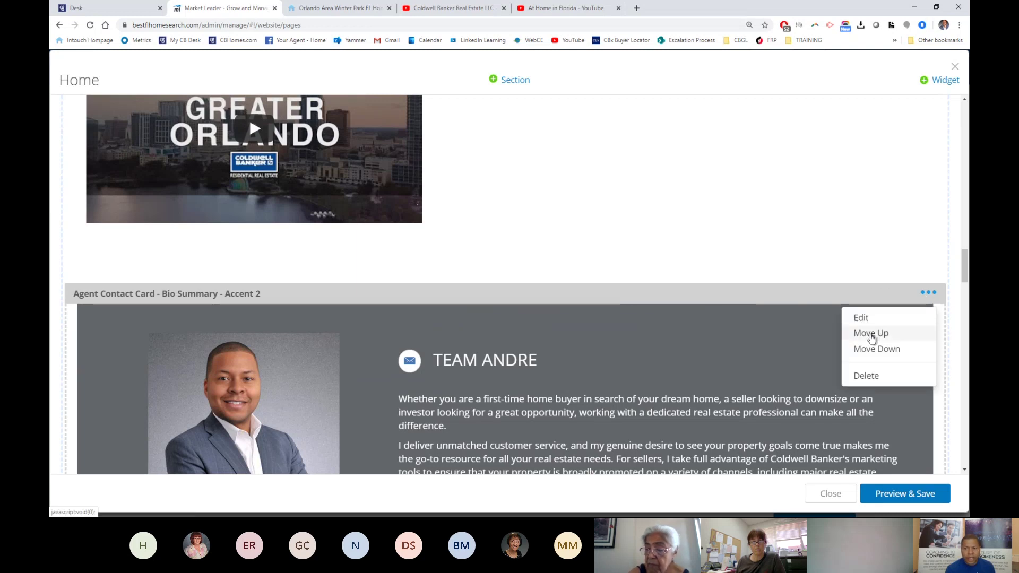
click(870, 335)
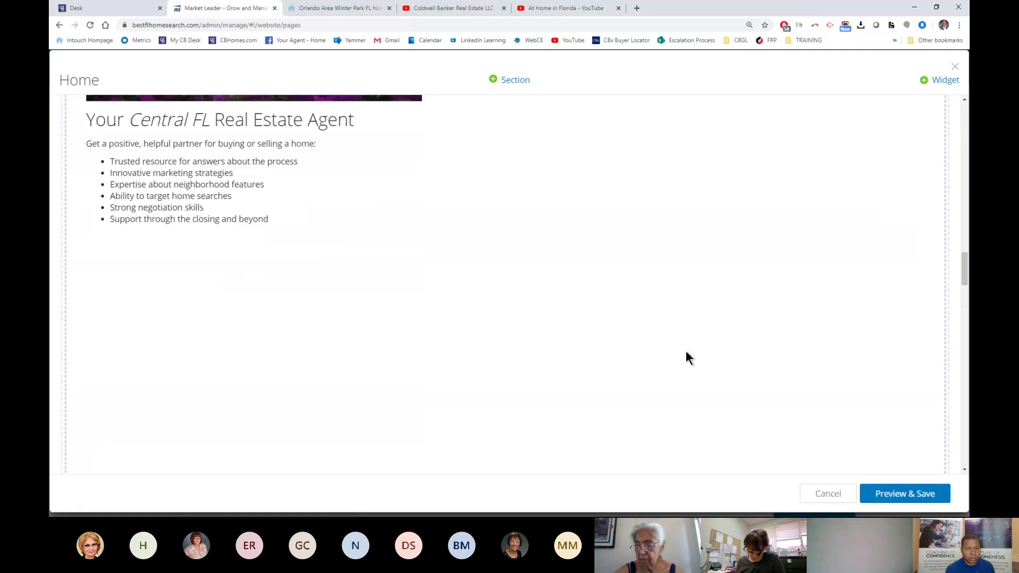
- Move the Agent Contact Card widget up another place, above the Communities Served widget
scroll(686, 351, up, 10)
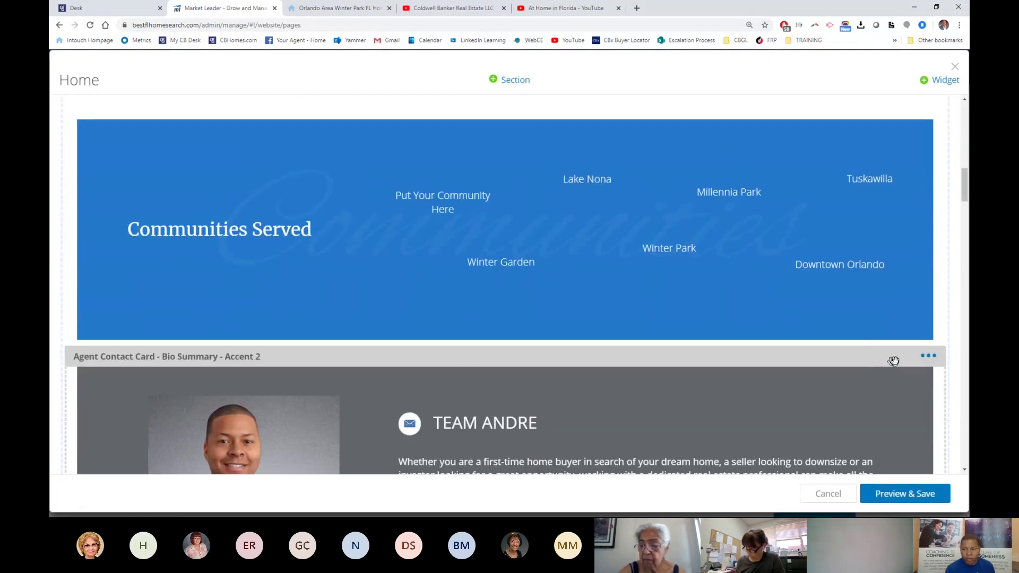
click(928, 355)
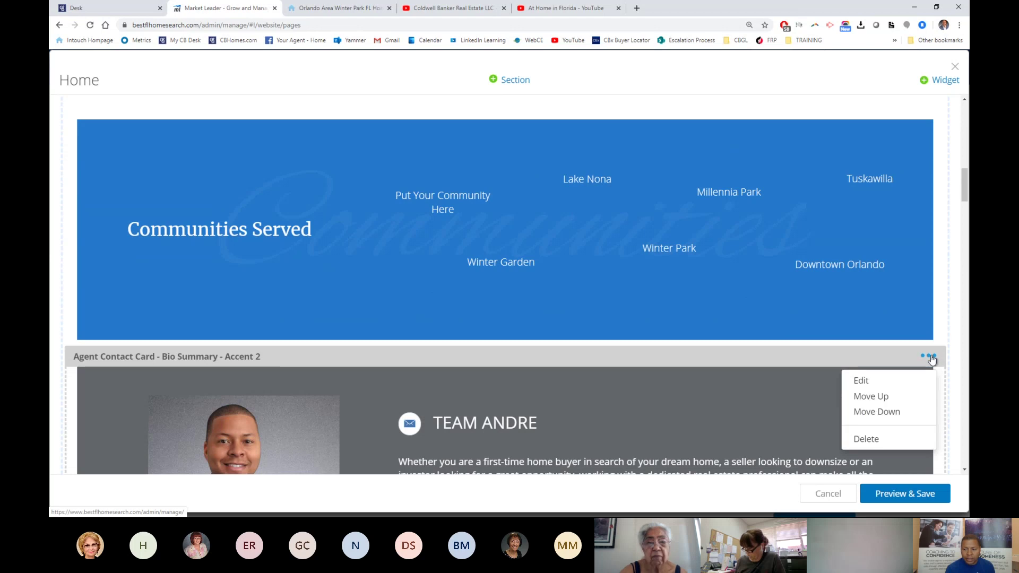
click(858, 397)
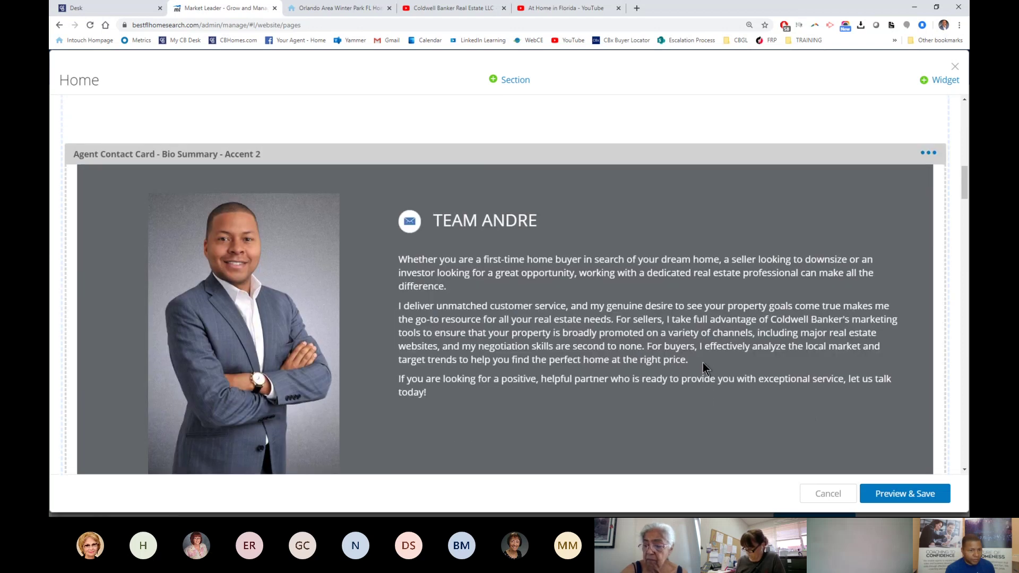
- Reposition the Agent Contact Card widget above the featured properties, directly below the hero image, and check its placement
scroll(703, 361, up, 3)
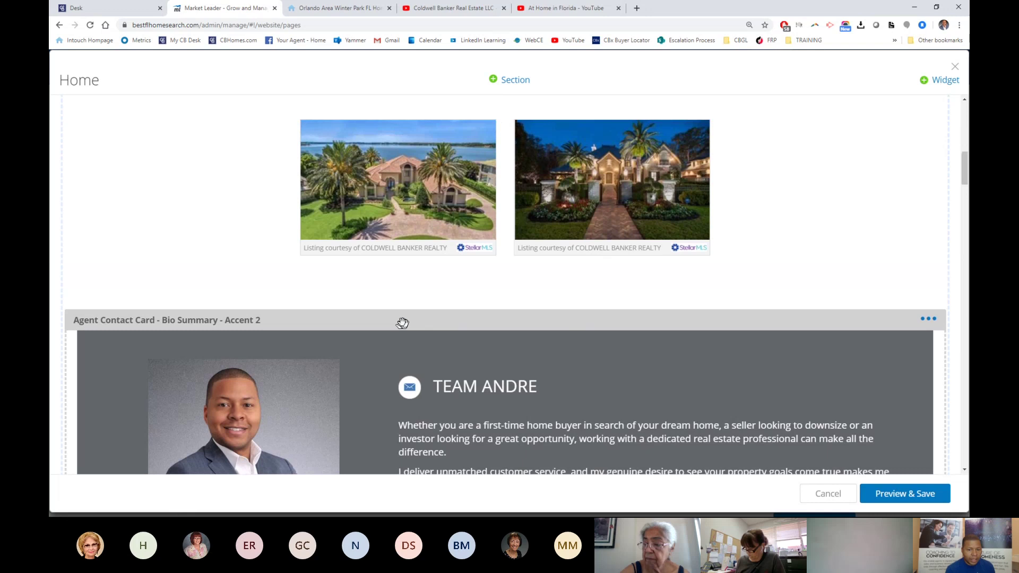
click(399, 325)
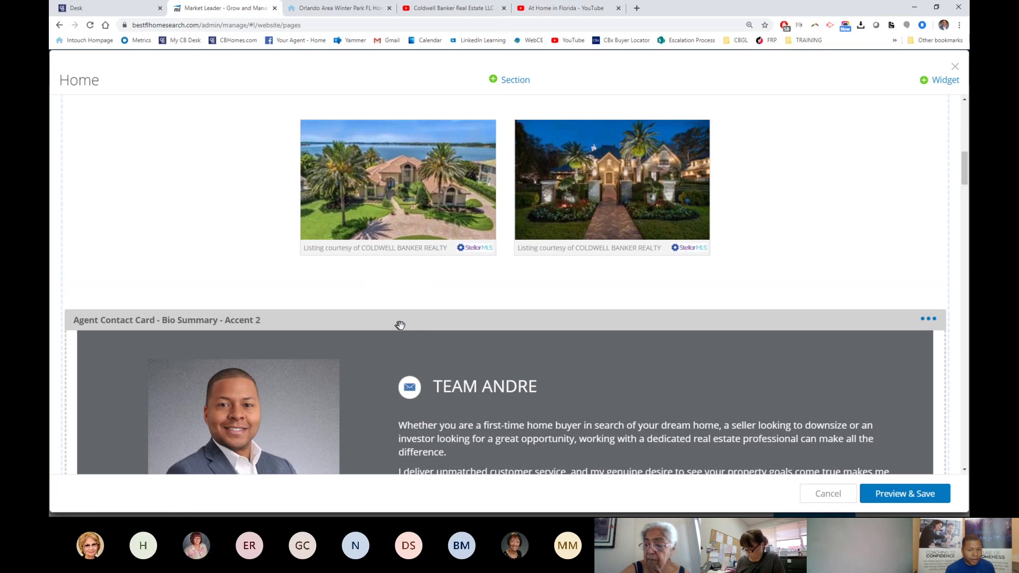
drag(400, 325, 278, 164)
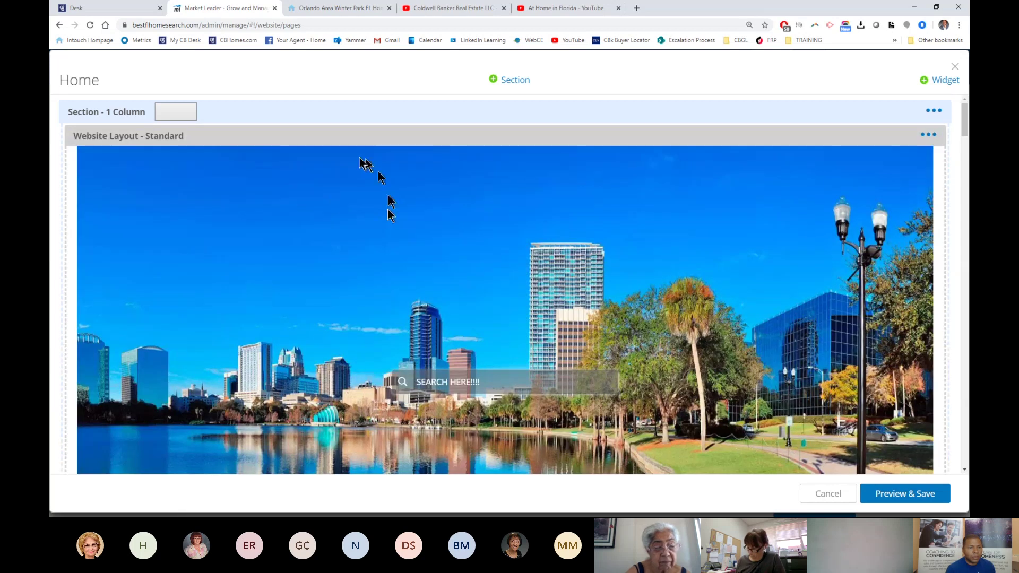
scroll(372, 255, down, 7)
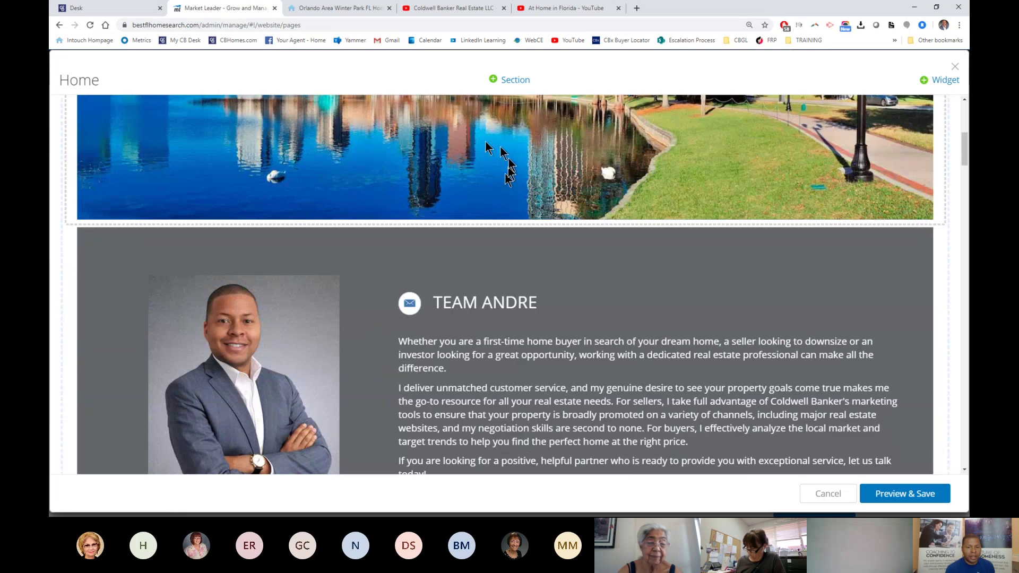
- Preview the edited Home page in the desktop layout and save its changes
scroll(444, 182, up, 2)
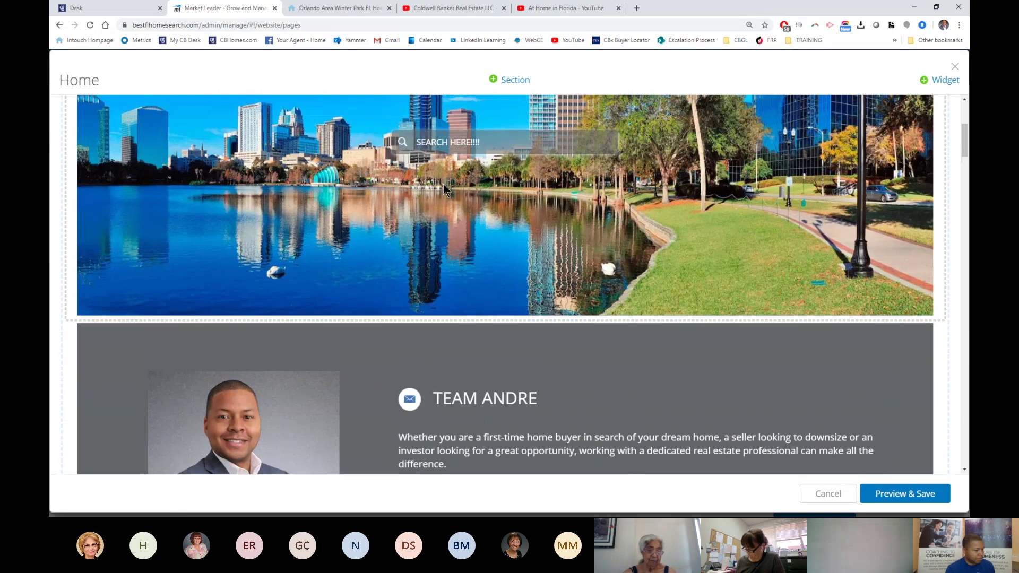
scroll(443, 184, up, 2)
scroll(586, 236, up, 1)
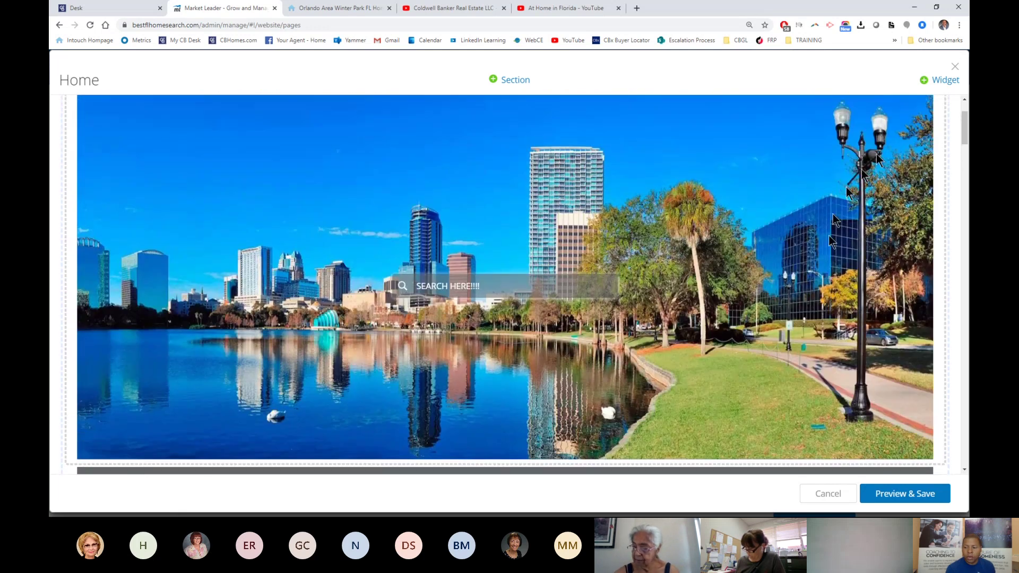
click(901, 499)
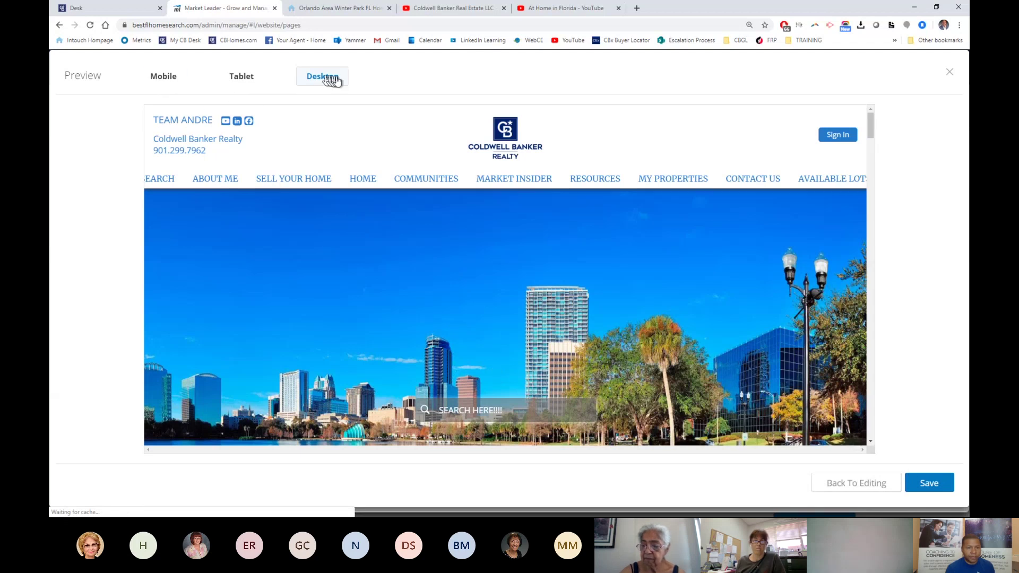
click(929, 483)
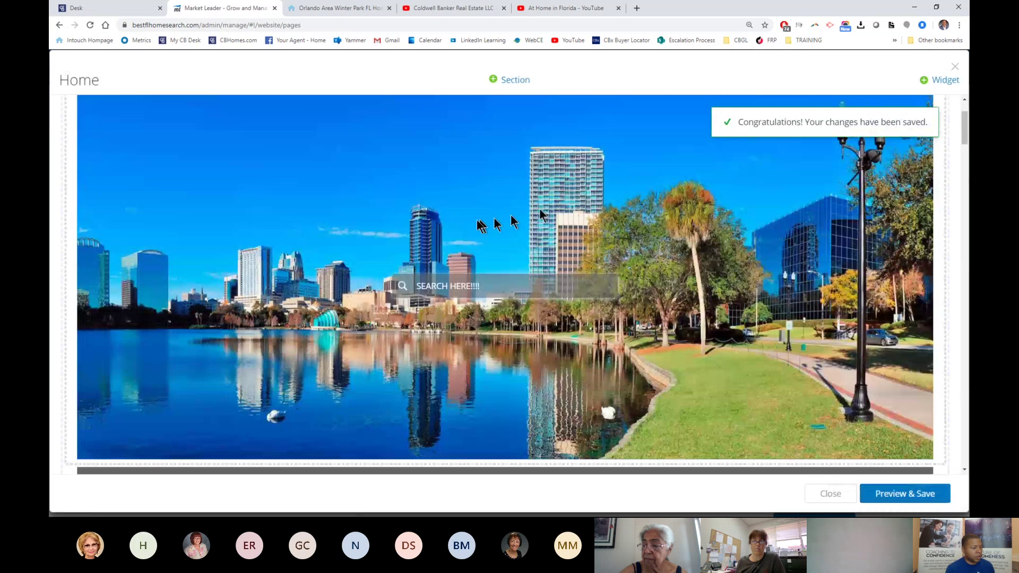
- Switch to the live website and look through its home page down to the embedded video section
click(347, 9)
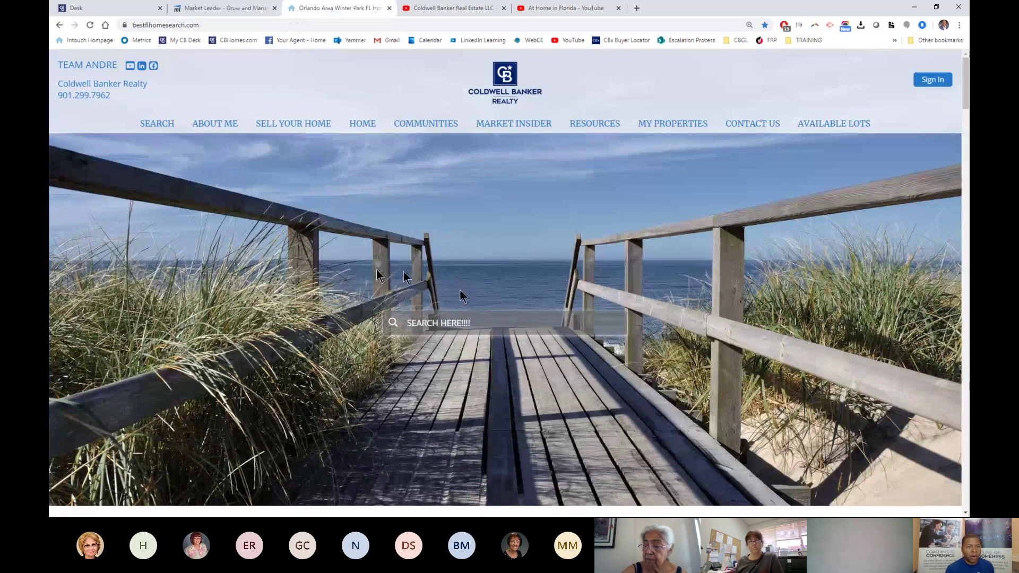
scroll(697, 337, down, 10)
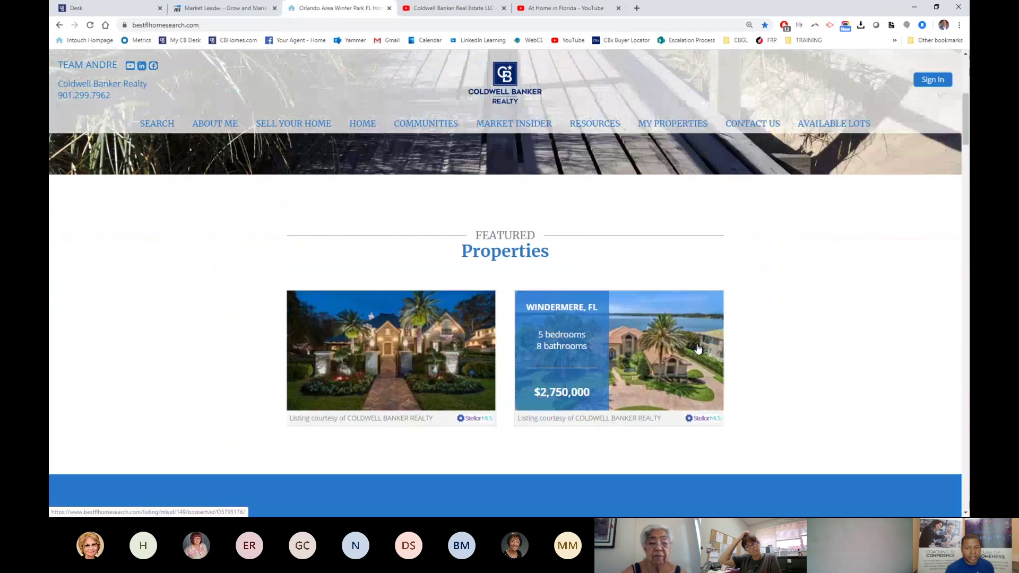
scroll(696, 346, down, 10)
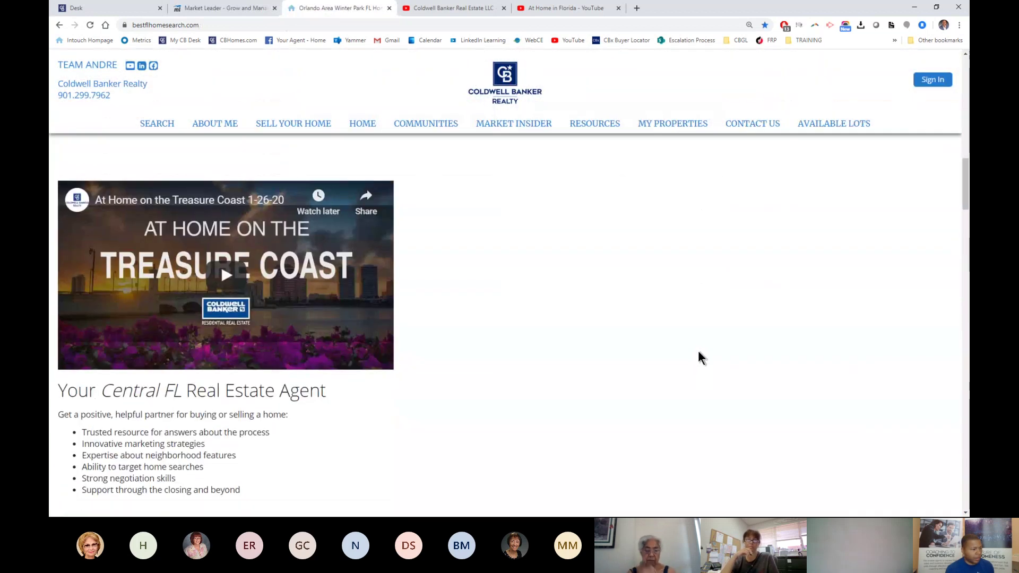
scroll(698, 351, up, 20)
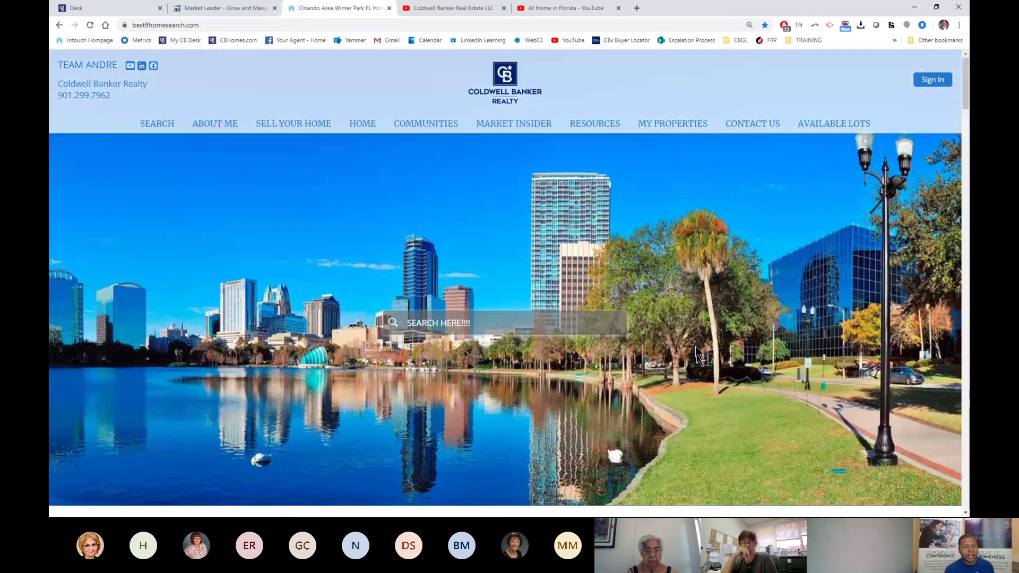
- Reload the live home page and review the agent bio card, Featured Properties and Communities Served sections
click(89, 25)
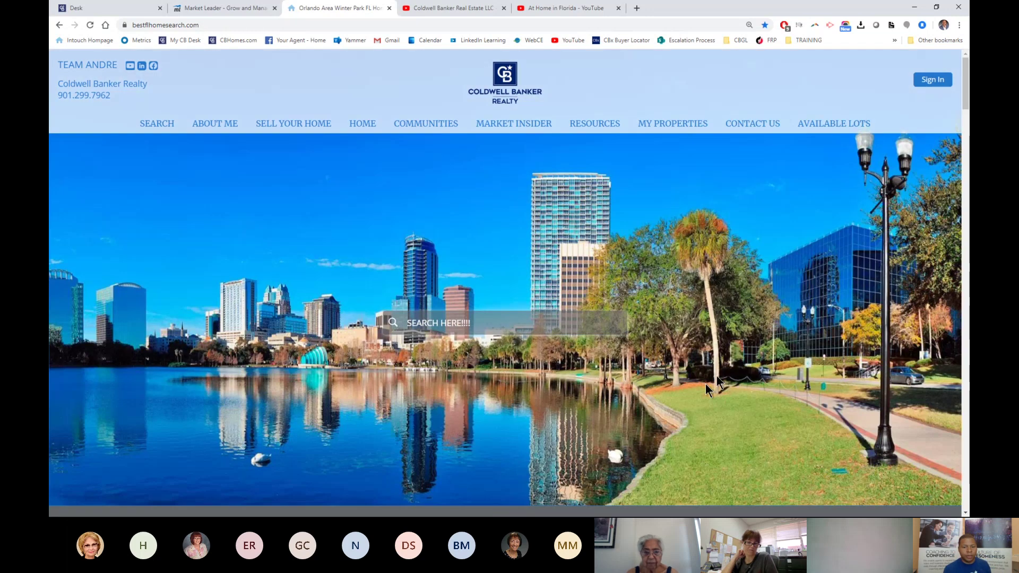
scroll(710, 390, down, 5)
scroll(295, 364, down, 1)
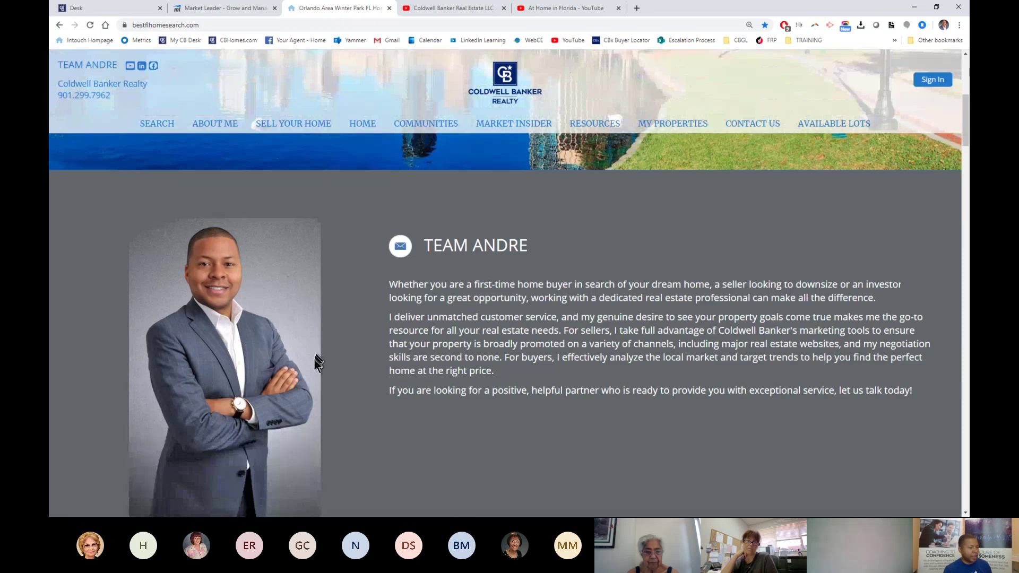
scroll(362, 395, up, 3)
scroll(405, 412, up, 3)
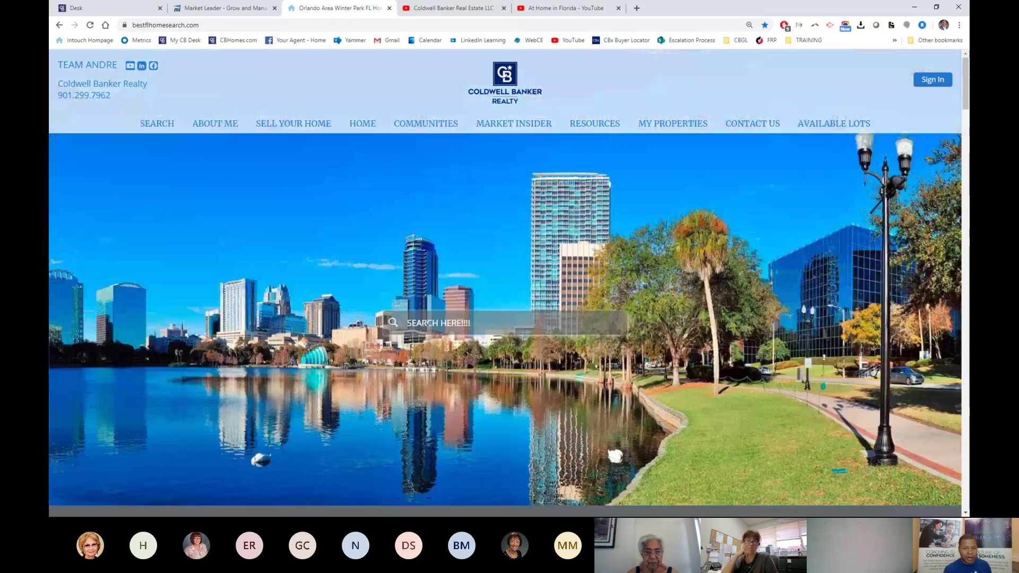
scroll(374, 387, down, 4)
scroll(375, 387, down, 3)
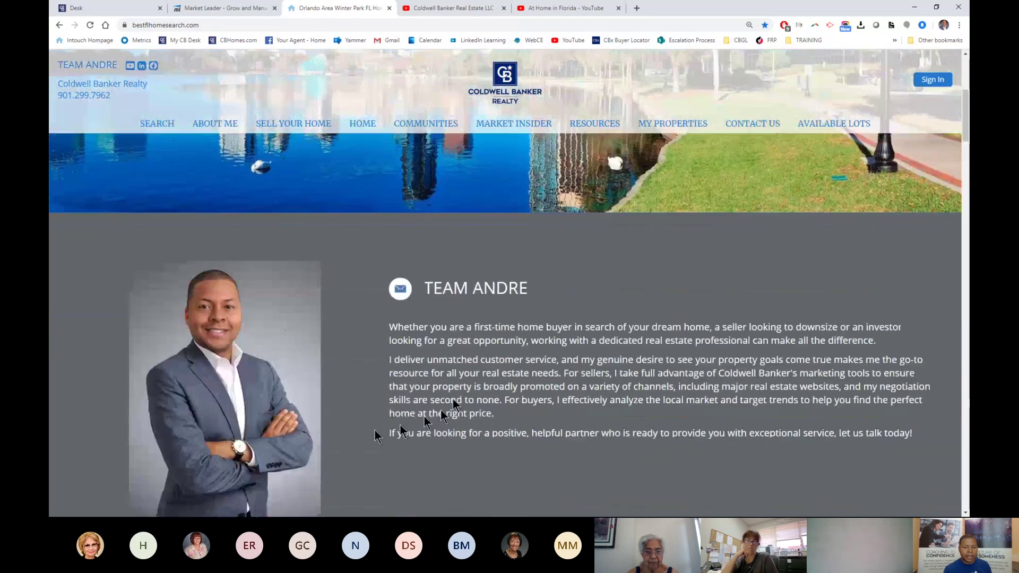
scroll(535, 378, down, 1)
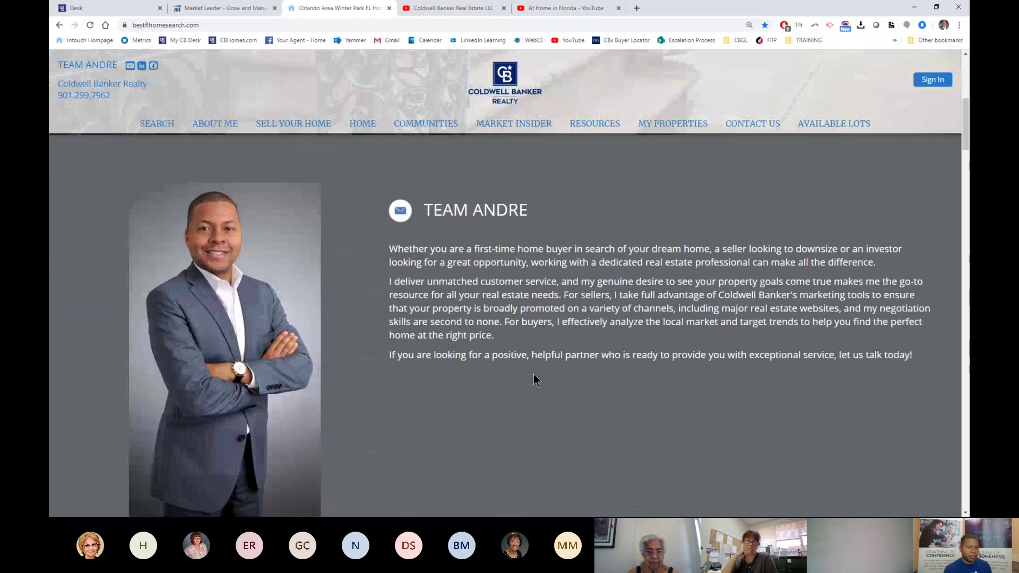
scroll(534, 374, down, 8)
scroll(521, 381, down, 3)
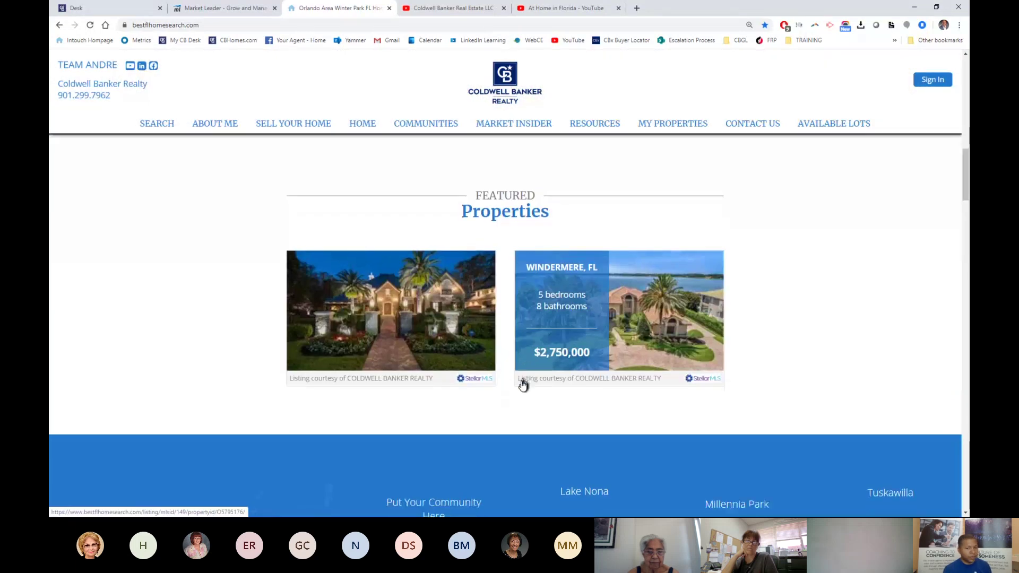
scroll(521, 381, down, 1)
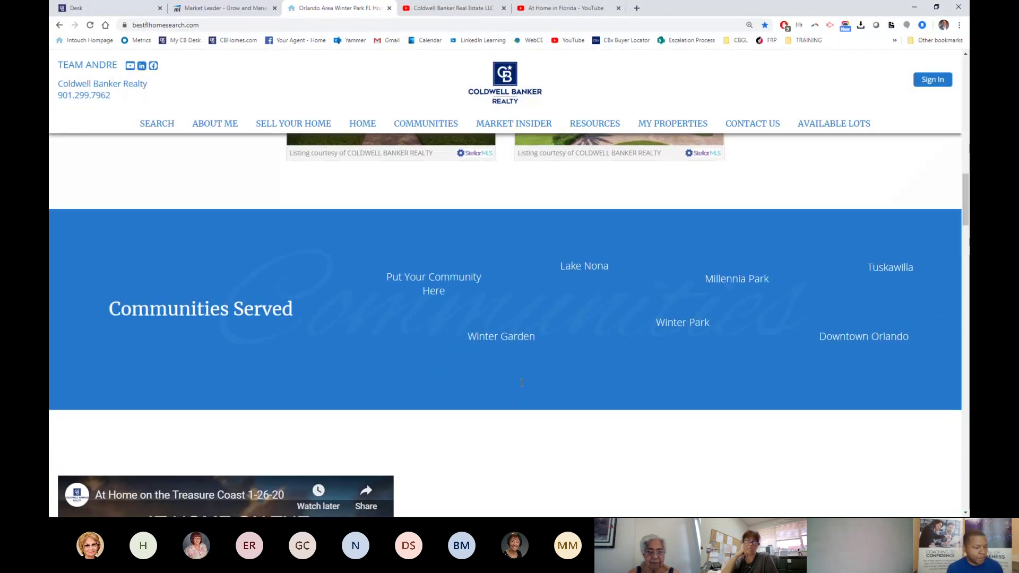
scroll(523, 379, up, 5)
scroll(520, 371, up, 10)
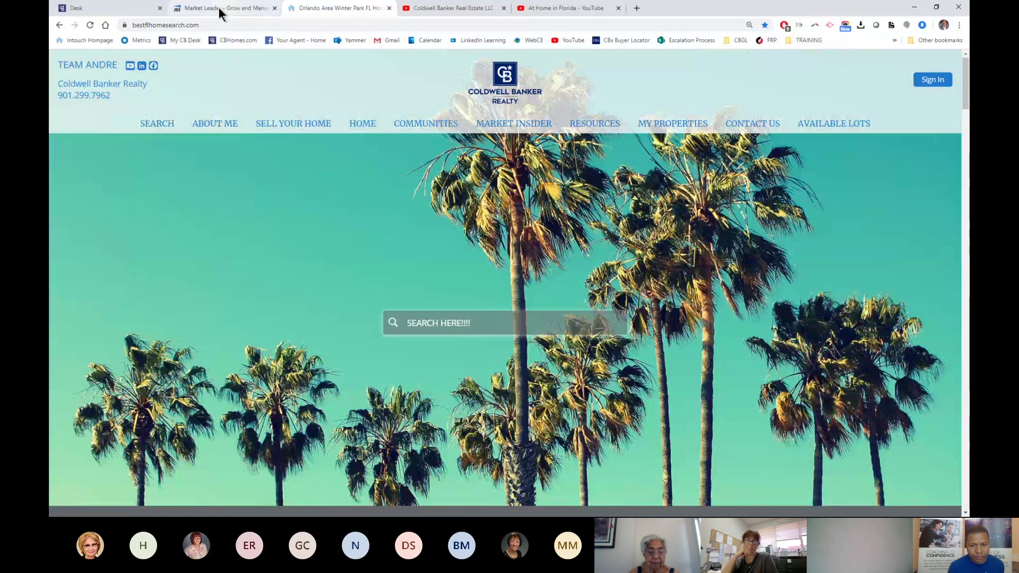
- Return to the Home page editor and open the Agent Contact Card widget below the banner for editing
click(218, 8)
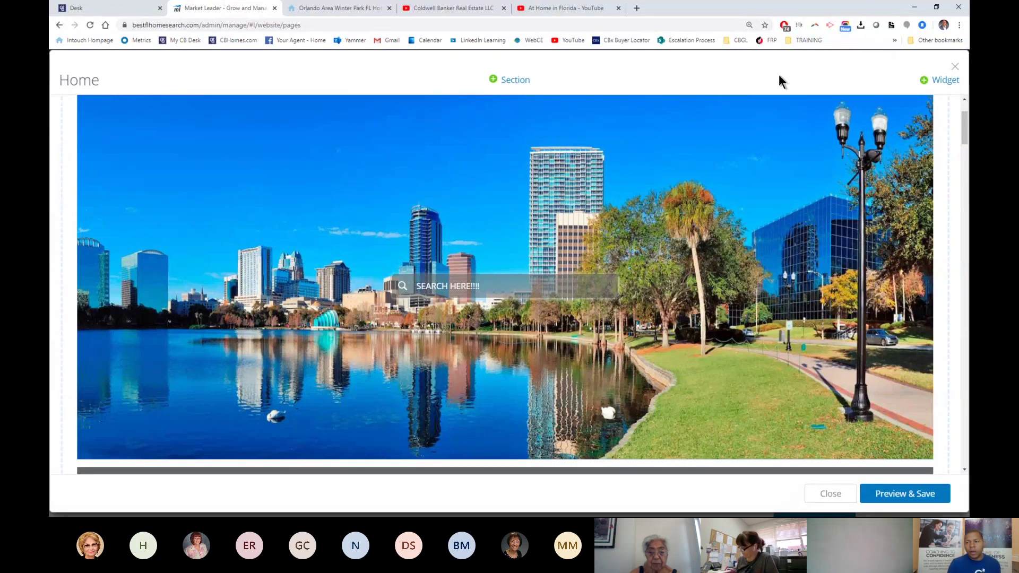
click(366, 228)
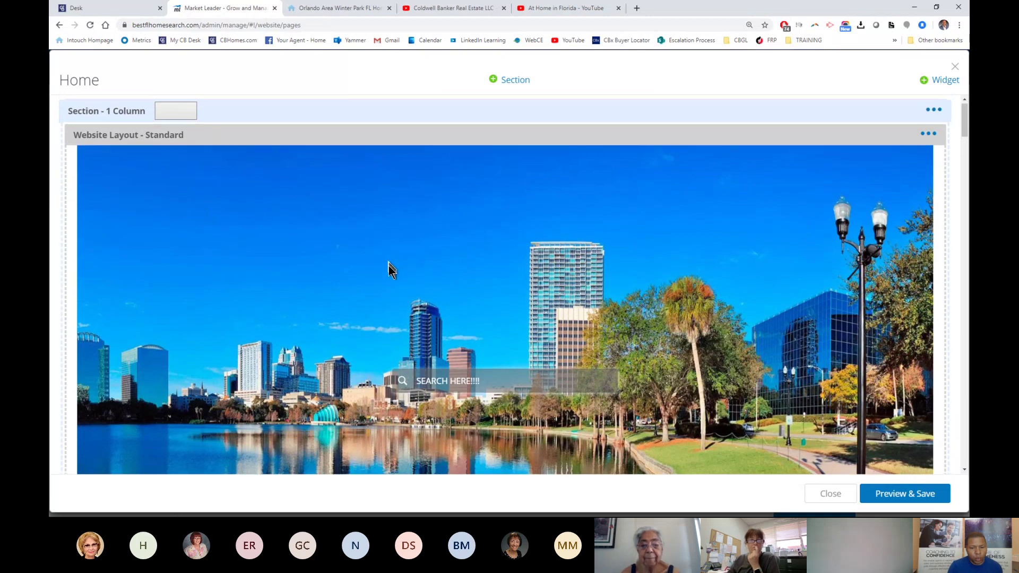
scroll(395, 308, down, 5)
scroll(215, 267, down, 2)
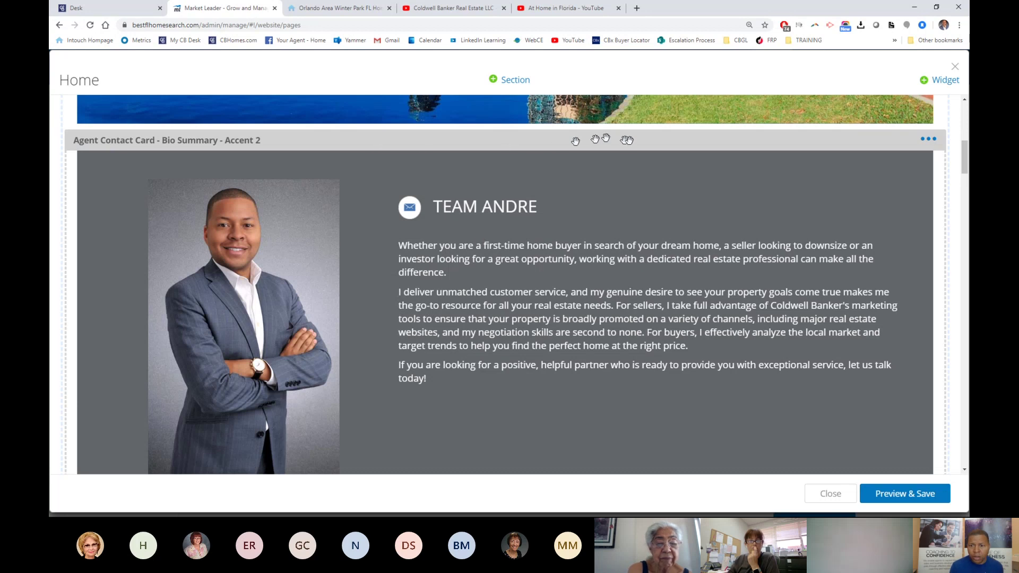
click(930, 142)
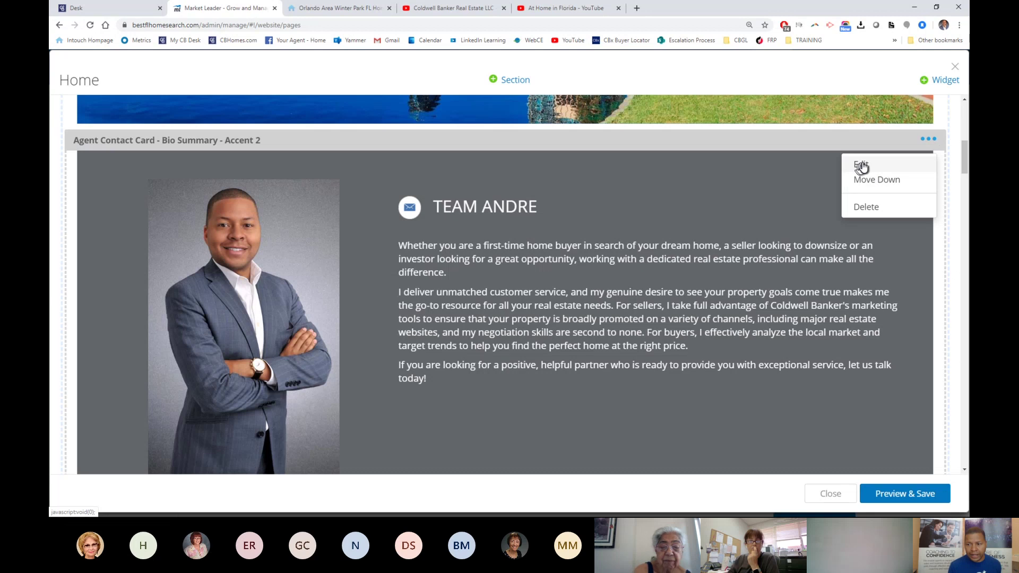
click(861, 167)
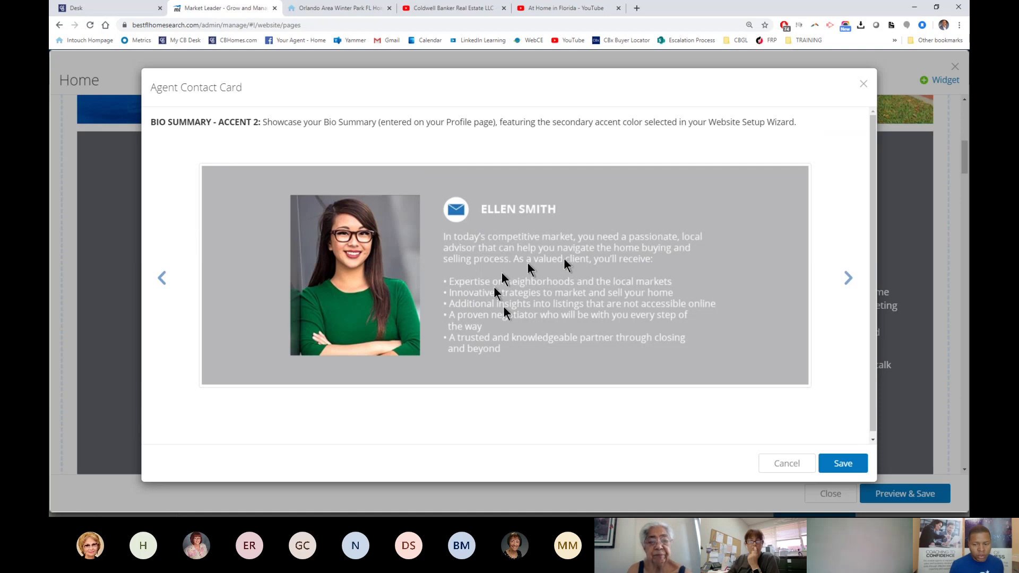
- Browse the Agent Contact Card designs, choose the Bio Summary - White style and save the widget
click(848, 278)
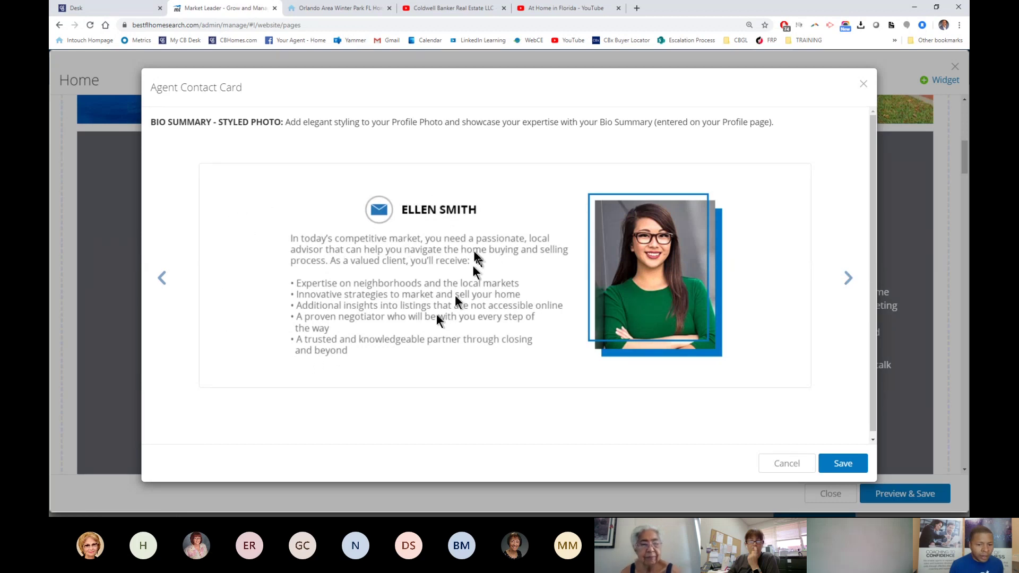
click(849, 280)
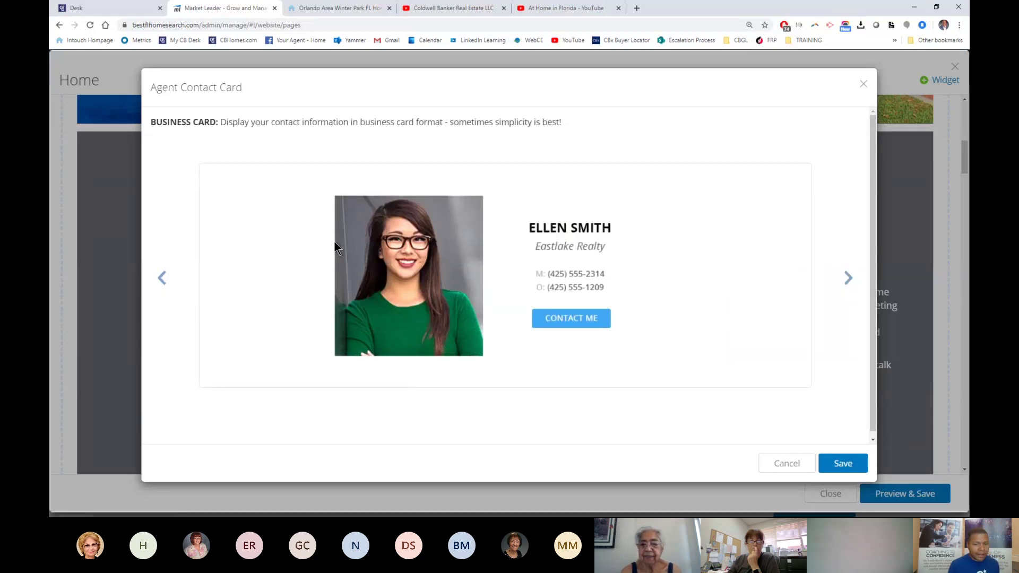
click(559, 280)
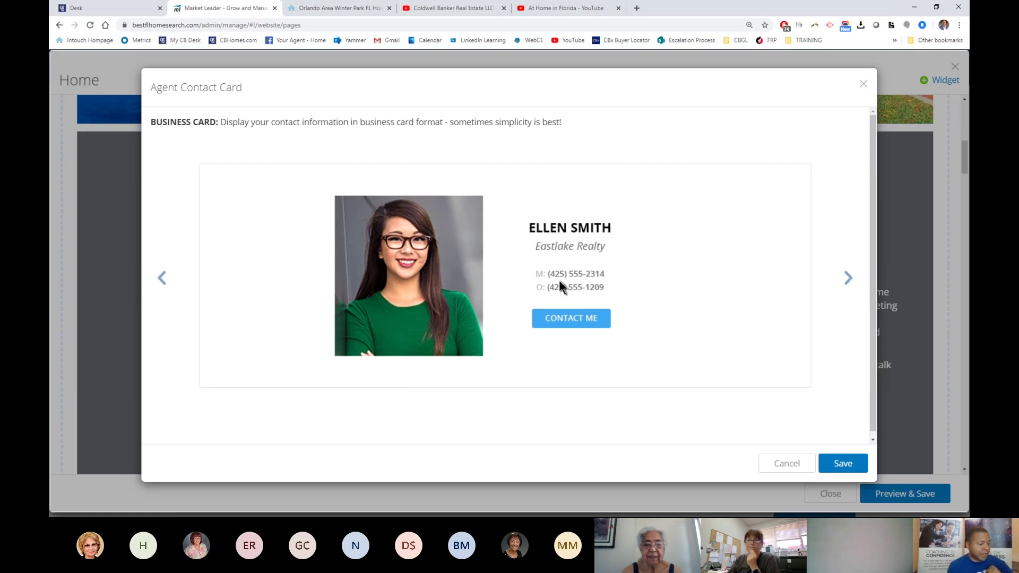
click(848, 278)
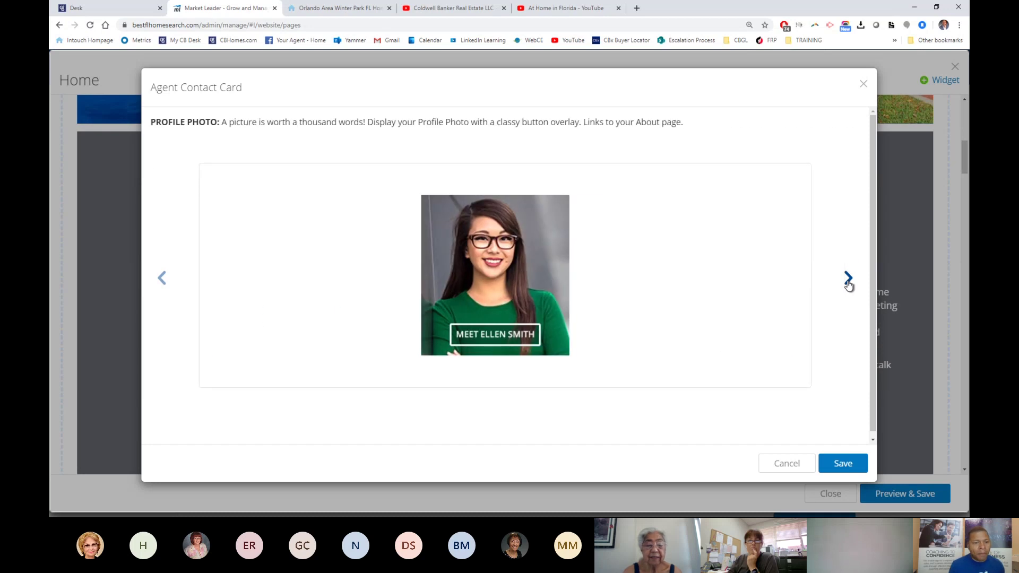
click(848, 278)
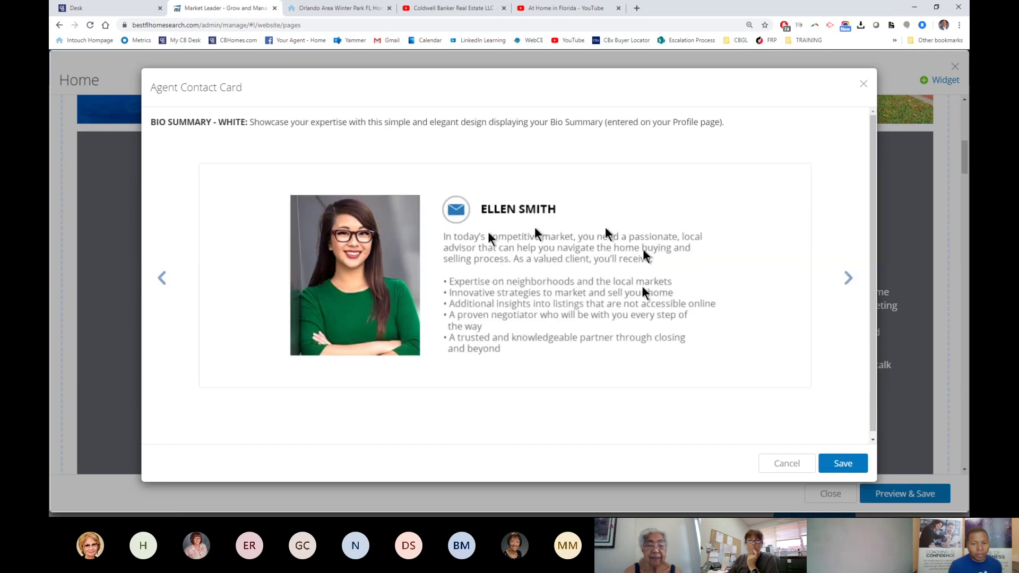
click(461, 250)
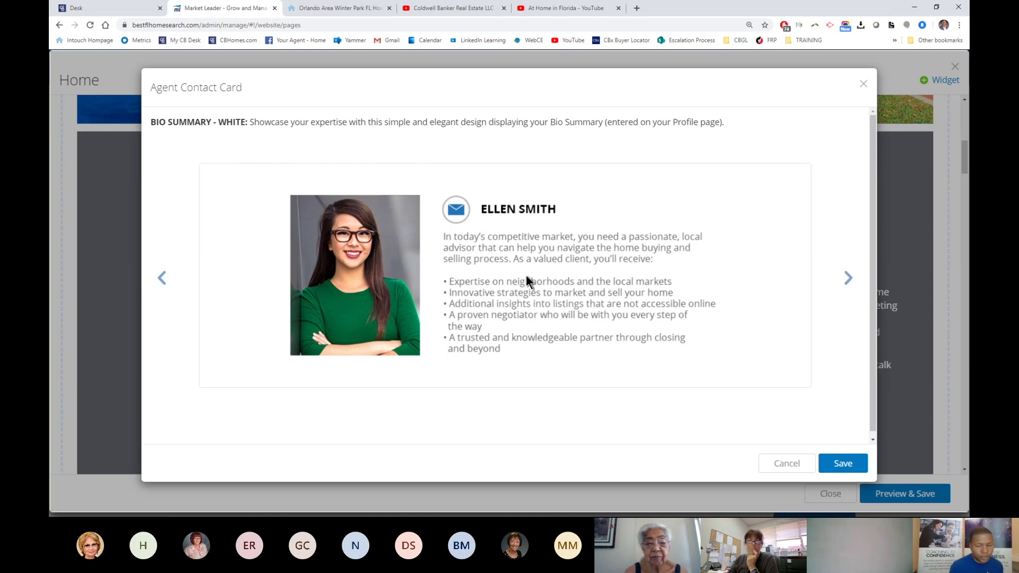
click(848, 466)
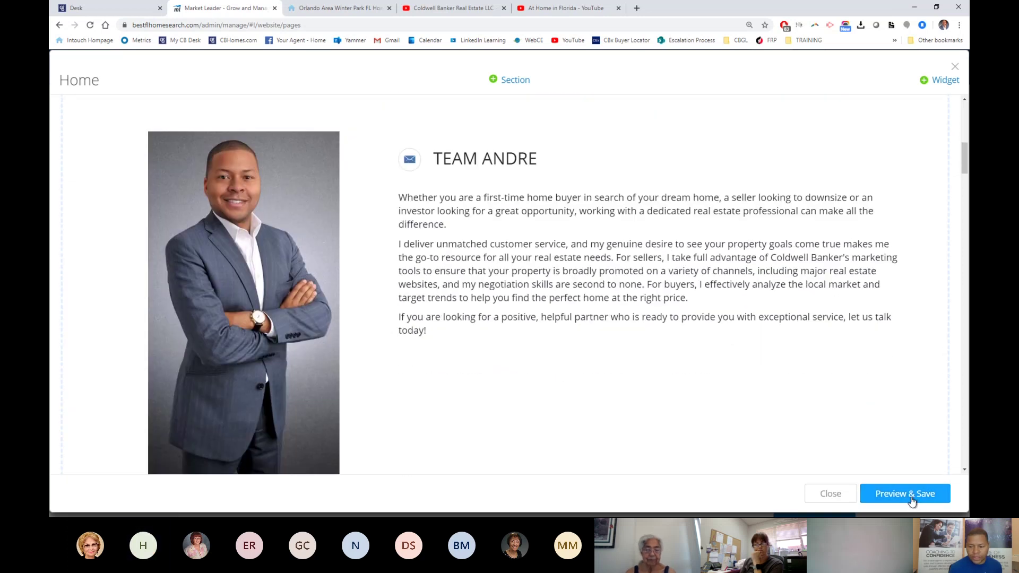
- Preview the Home page with the restyled contact card and save the page
click(909, 495)
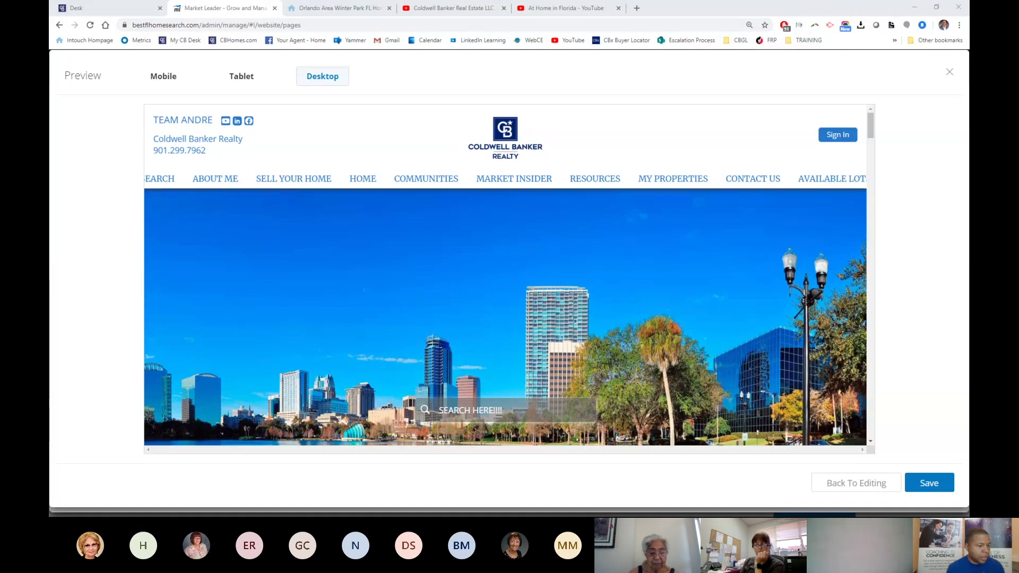
scroll(598, 333, down, 2)
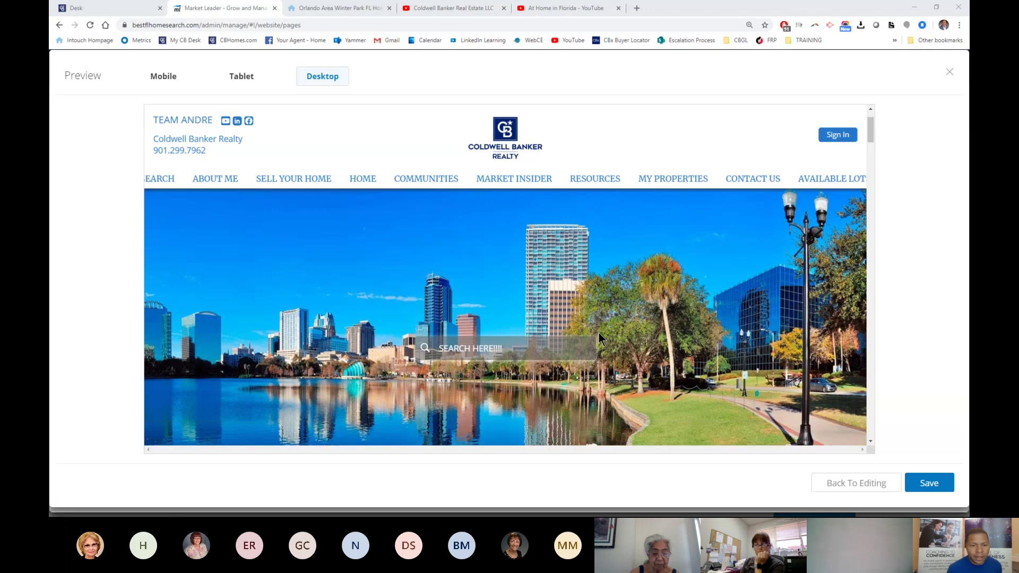
scroll(686, 322, down, 2)
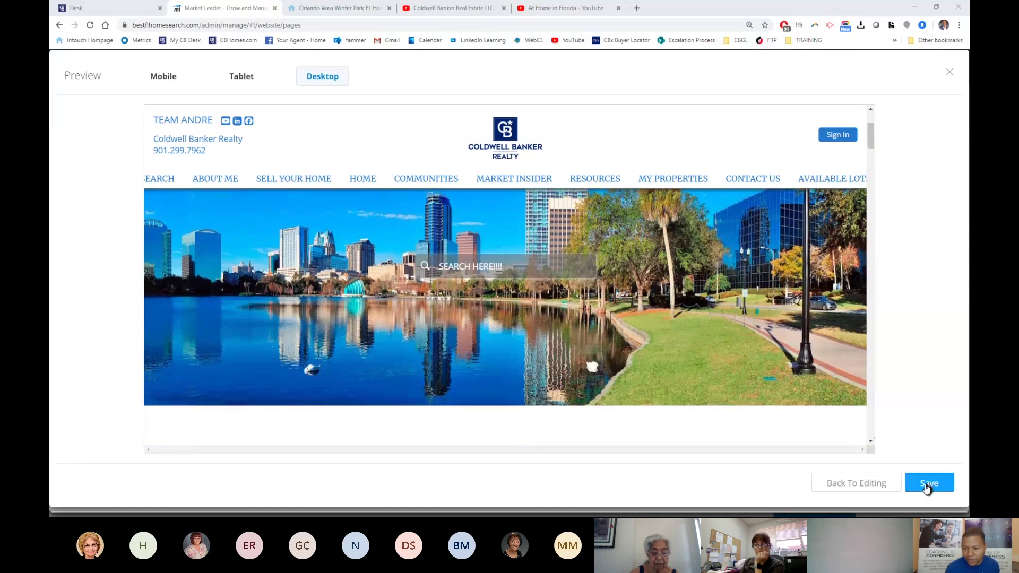
click(926, 484)
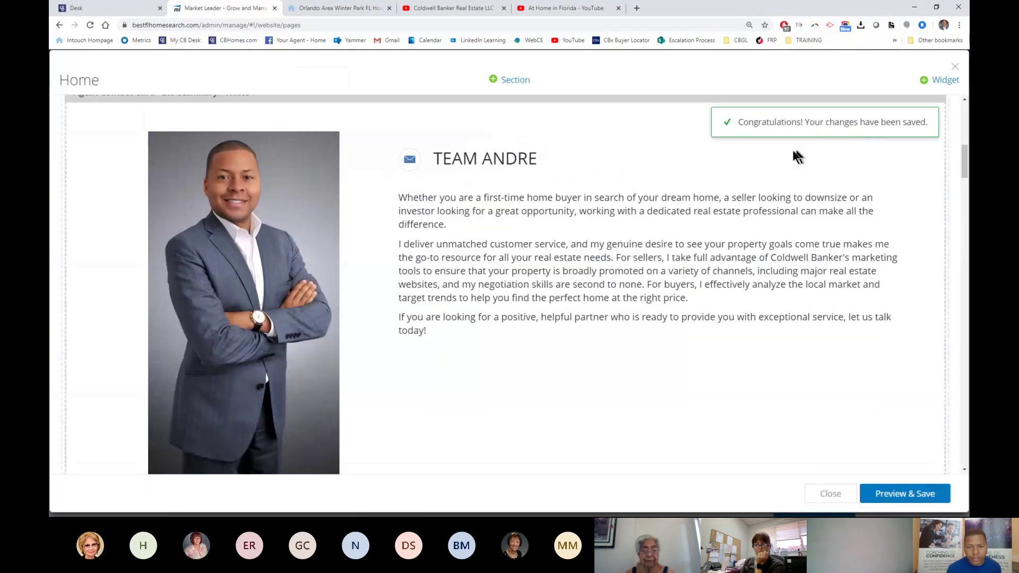
- Reload the live home page and check the restyled agent contact card below the banner
scroll(448, 325, up, 3)
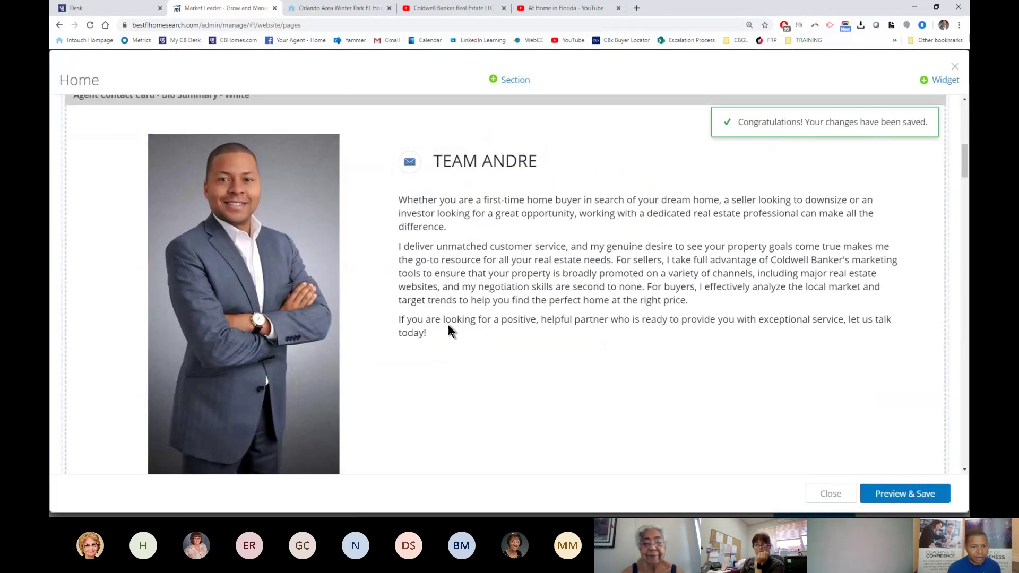
scroll(448, 325, down, 1)
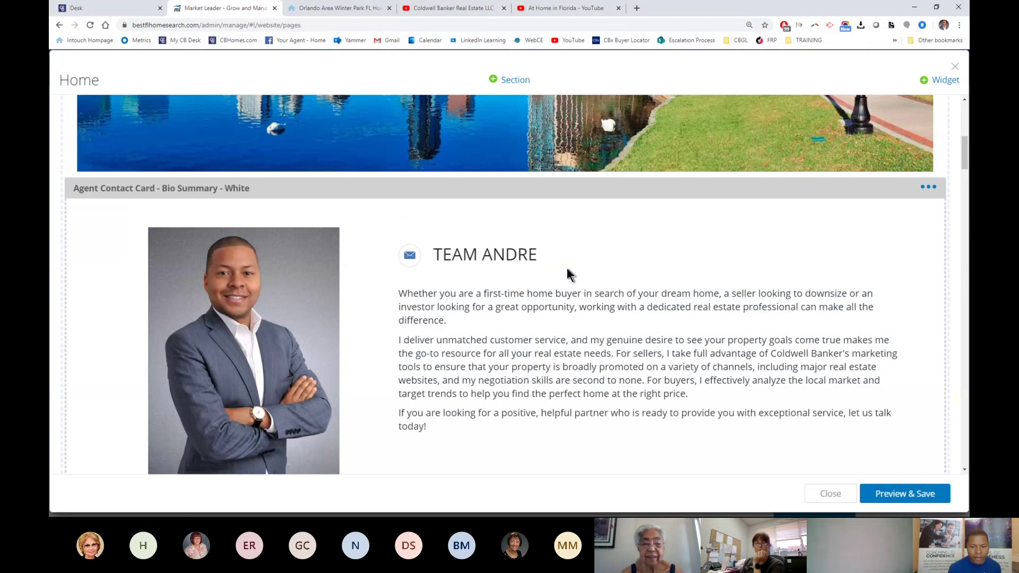
click(307, 7)
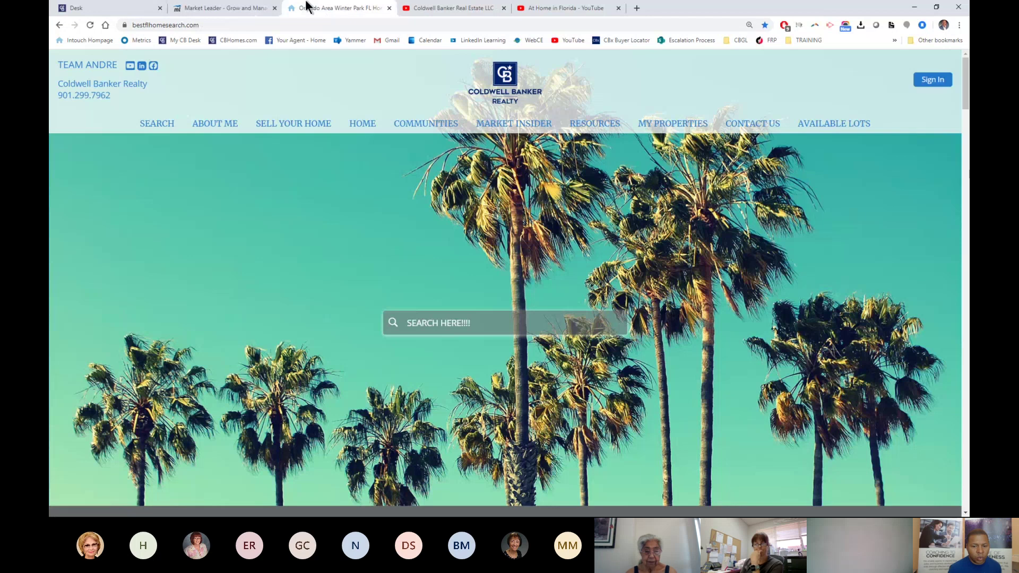
scroll(439, 378, down, 5)
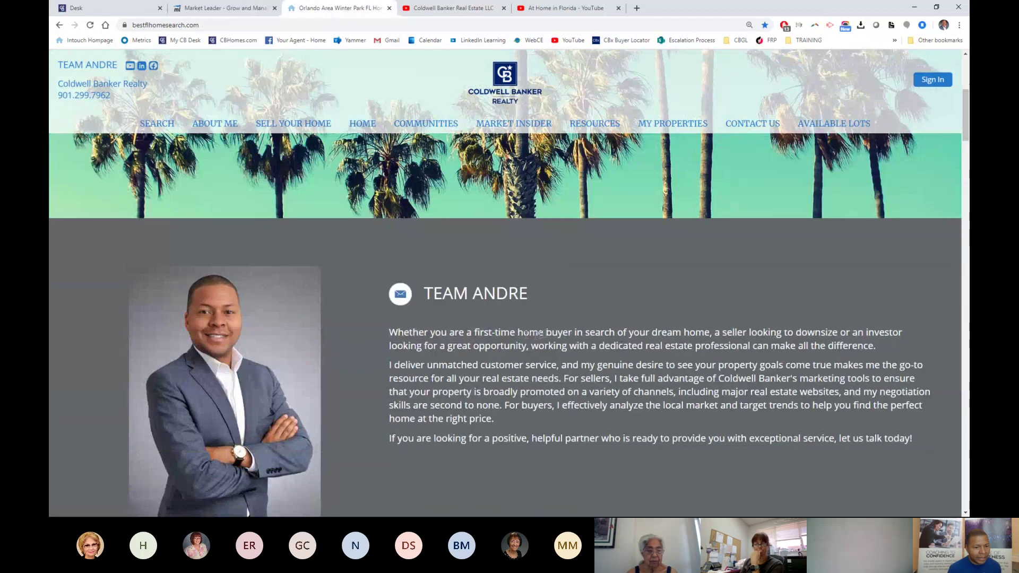
click(90, 25)
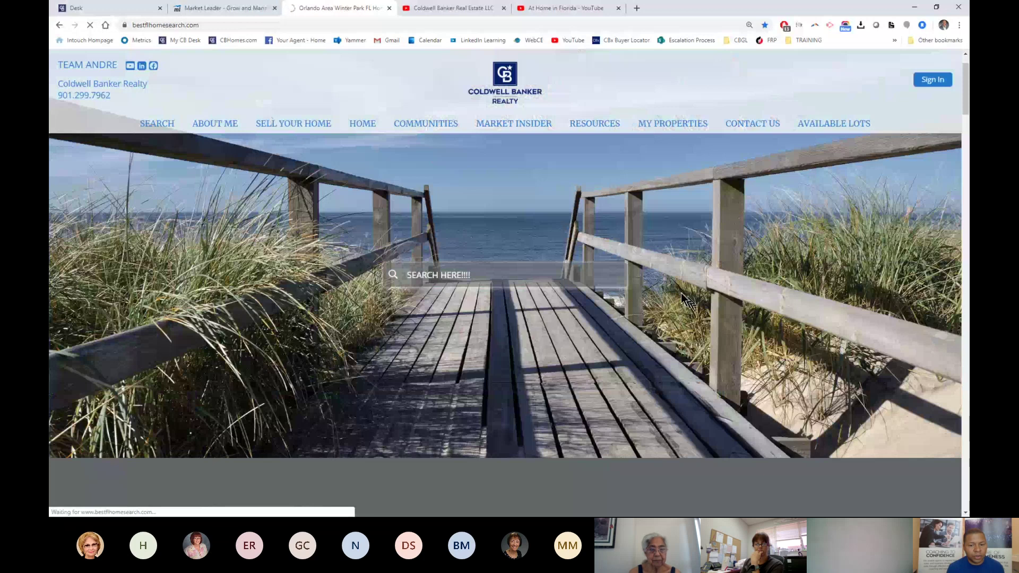
scroll(685, 300, down, 3)
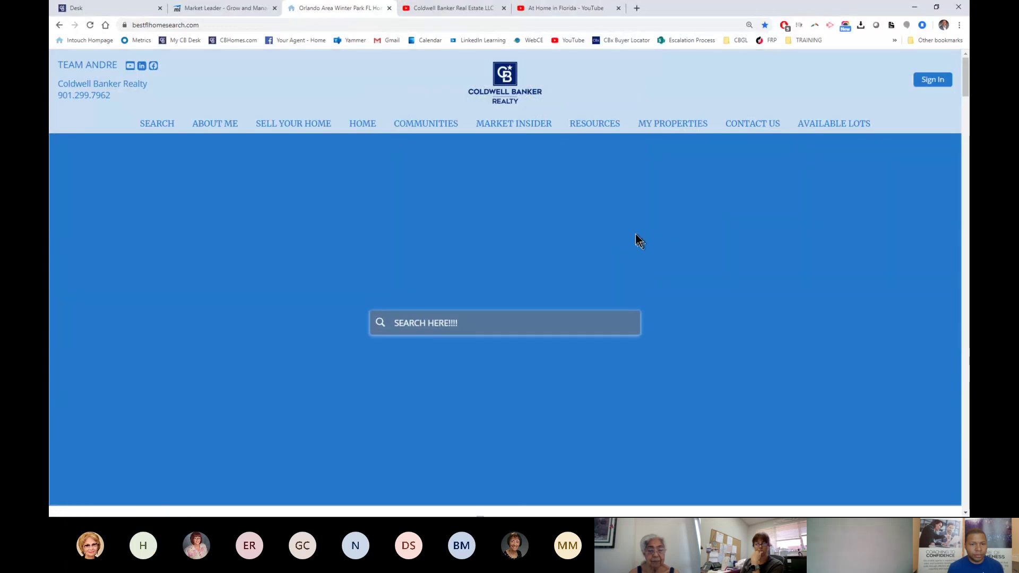
scroll(610, 235, down, 6)
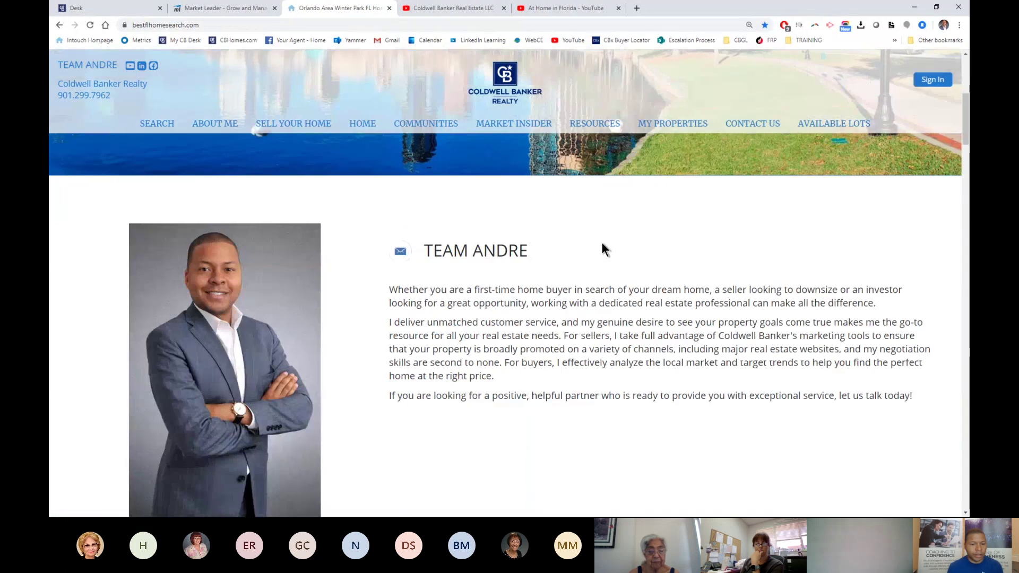
scroll(428, 267, up, 5)
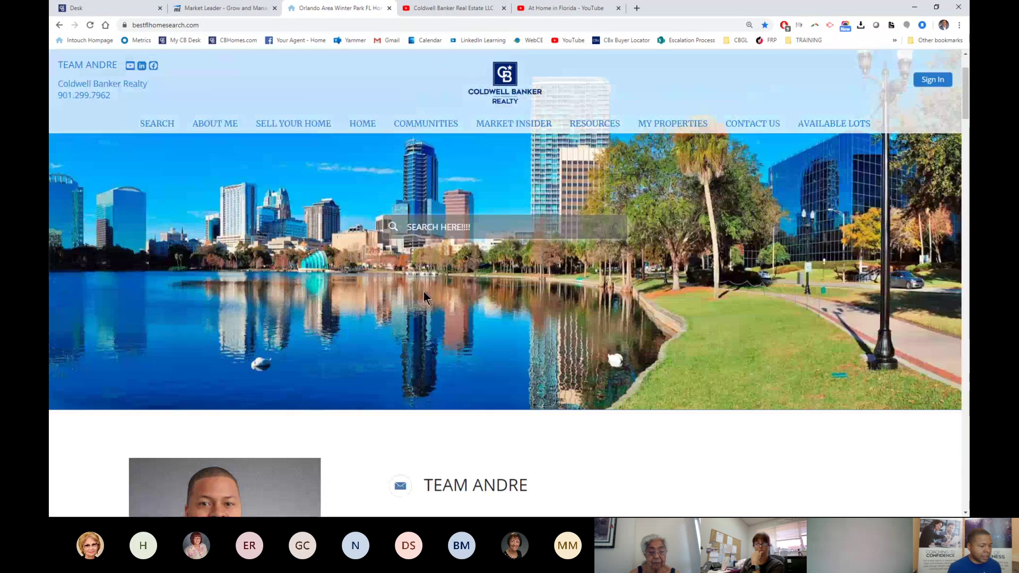
- Return to the Home page editor, look over the banner and contact card, and close the editor
click(223, 17)
scroll(515, 355, up, 3)
scroll(269, 281, down, 3)
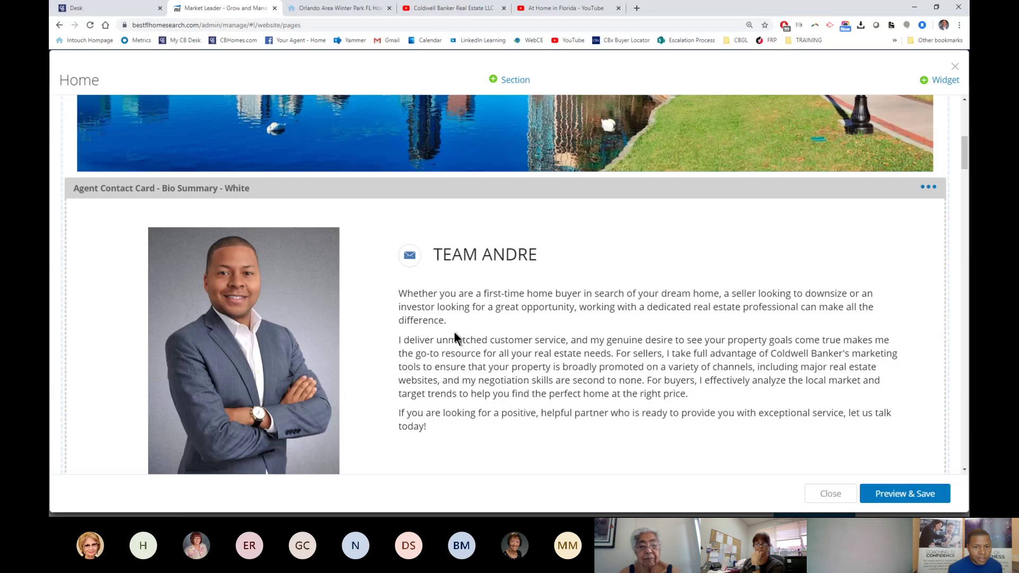
scroll(453, 331, up, 5)
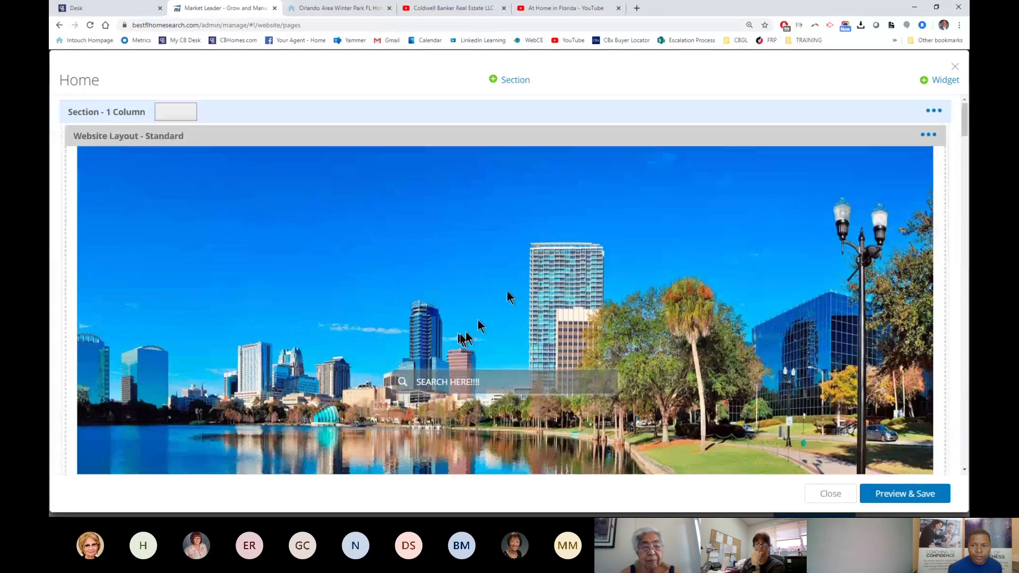
click(955, 68)
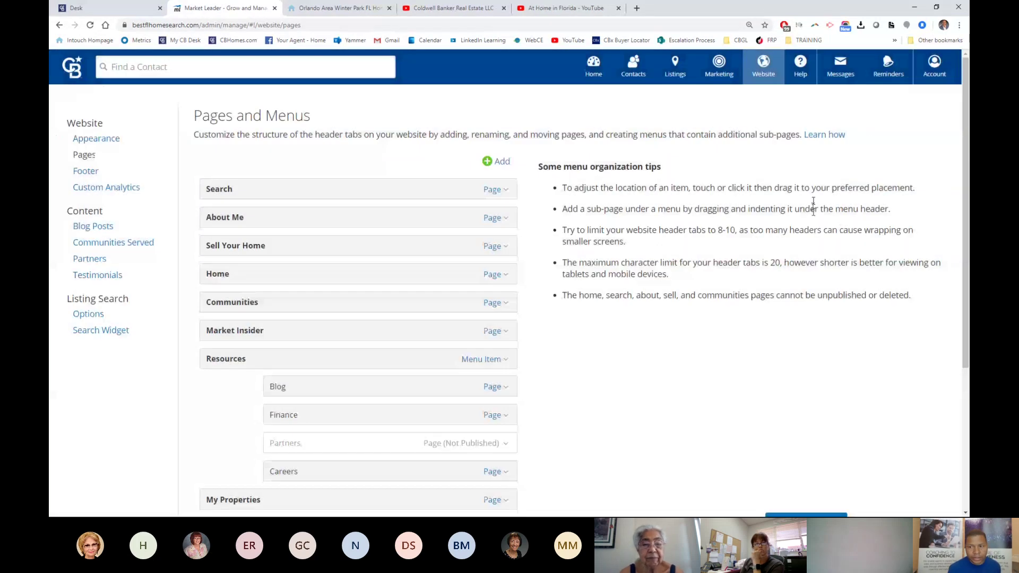
- Open the My Account settings and start editing the profile
click(934, 77)
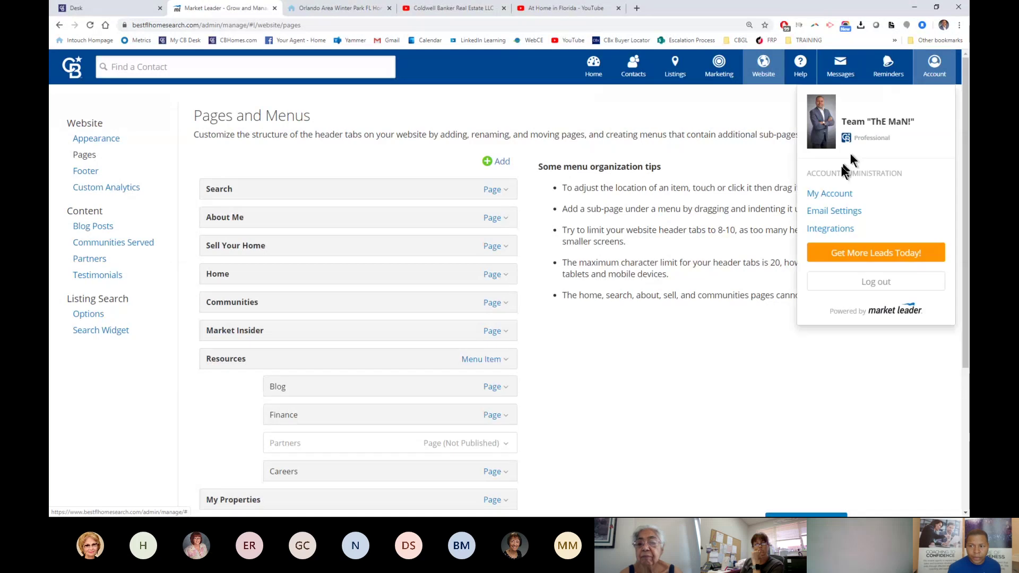
click(830, 195)
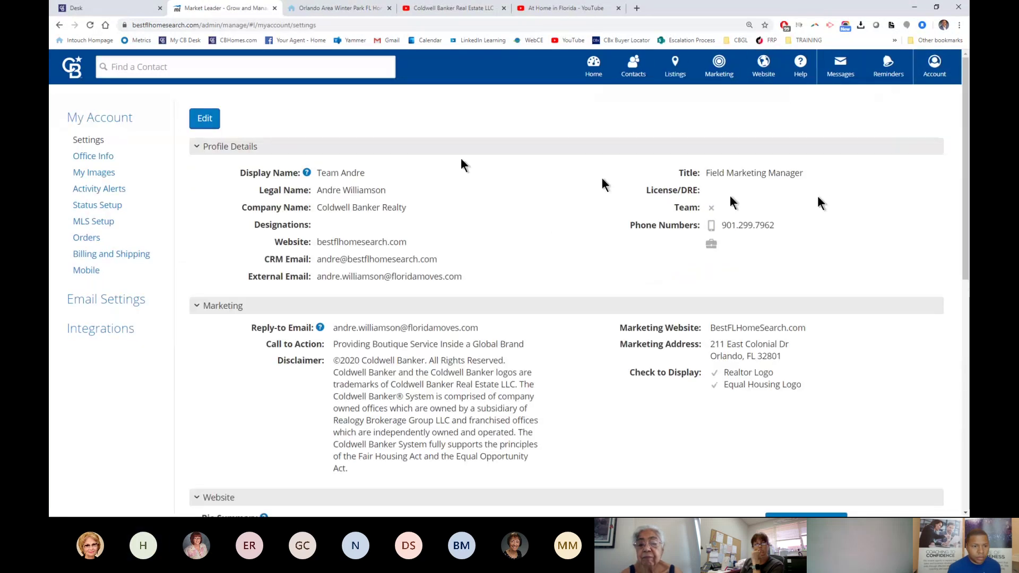
click(205, 121)
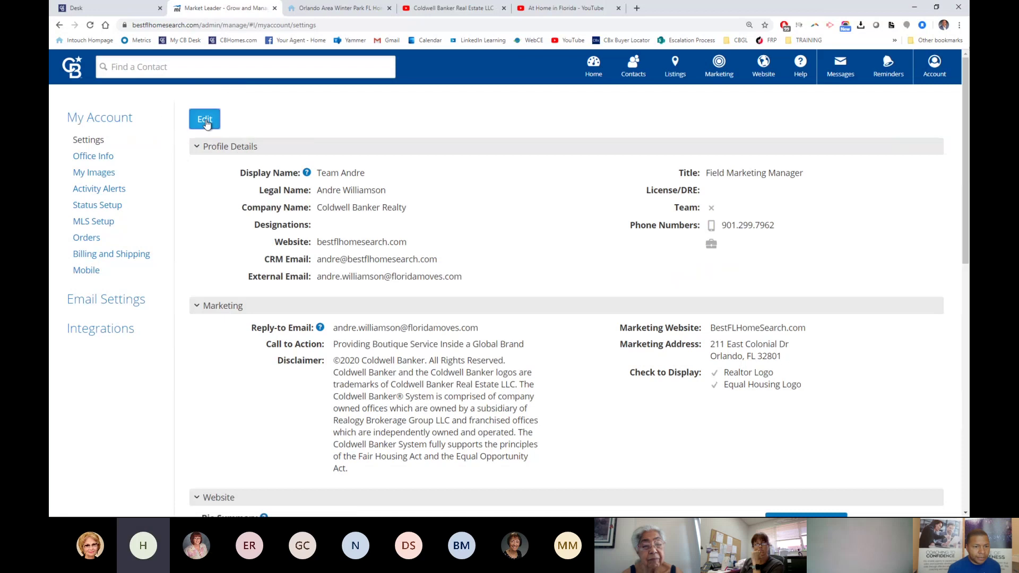
- Examine the Bio Summary and Full Bio texts in the Website section and cancel the profile editing
scroll(323, 224, down, 3)
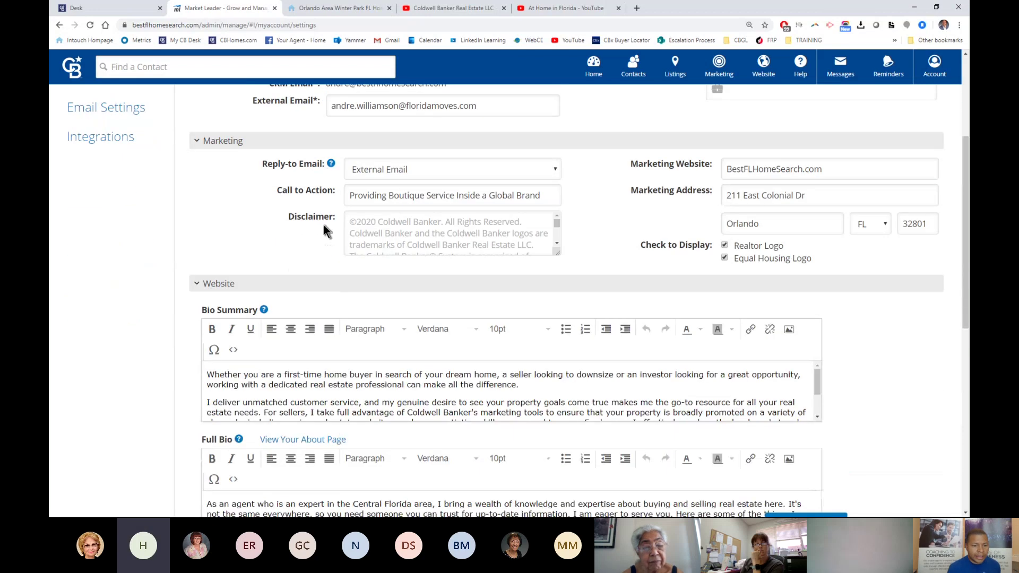
scroll(322, 223, down, 3)
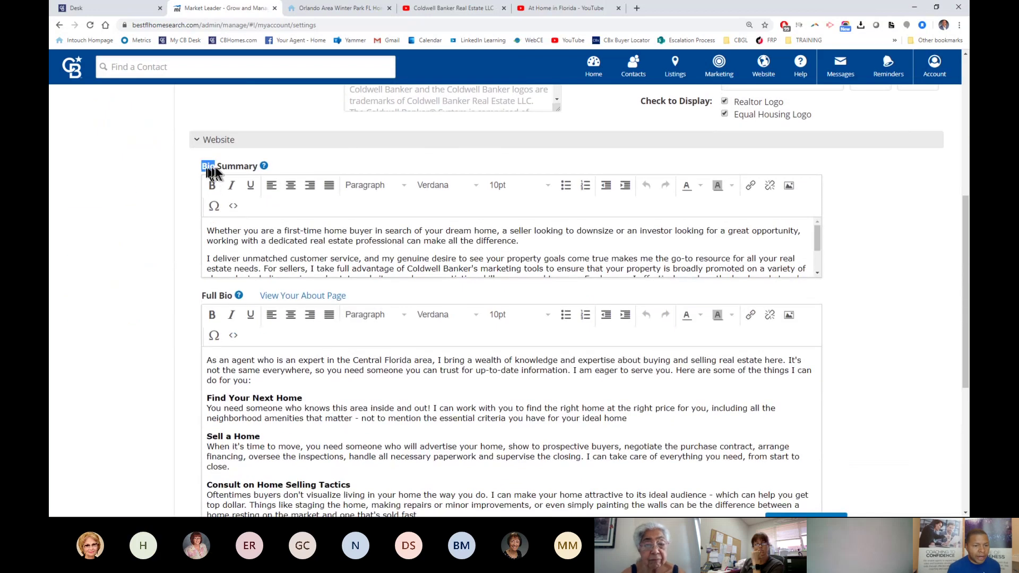
drag(225, 169, 256, 166)
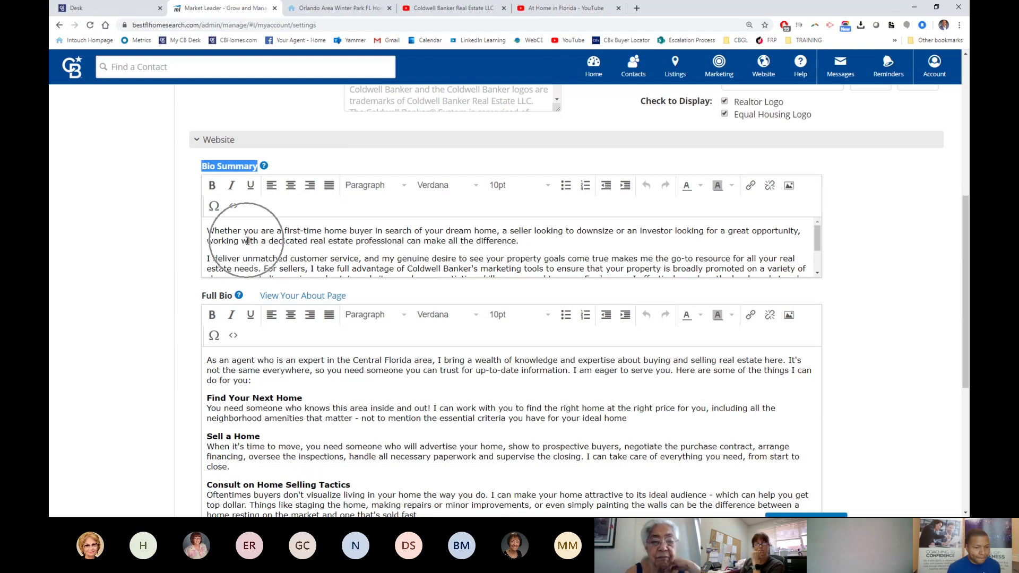
scroll(248, 255, down, 1)
scroll(249, 255, down, 3)
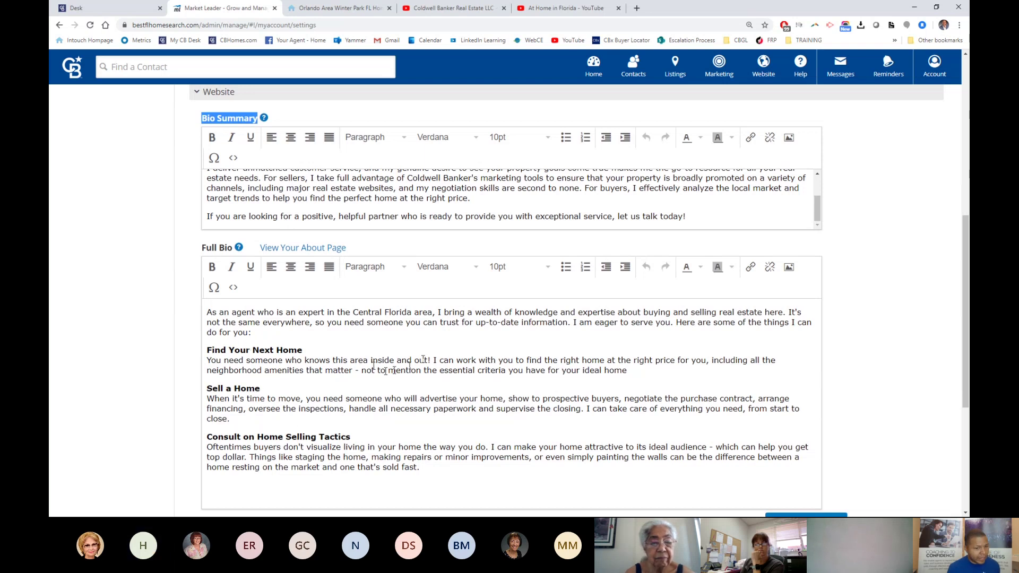
scroll(417, 359, up, 1)
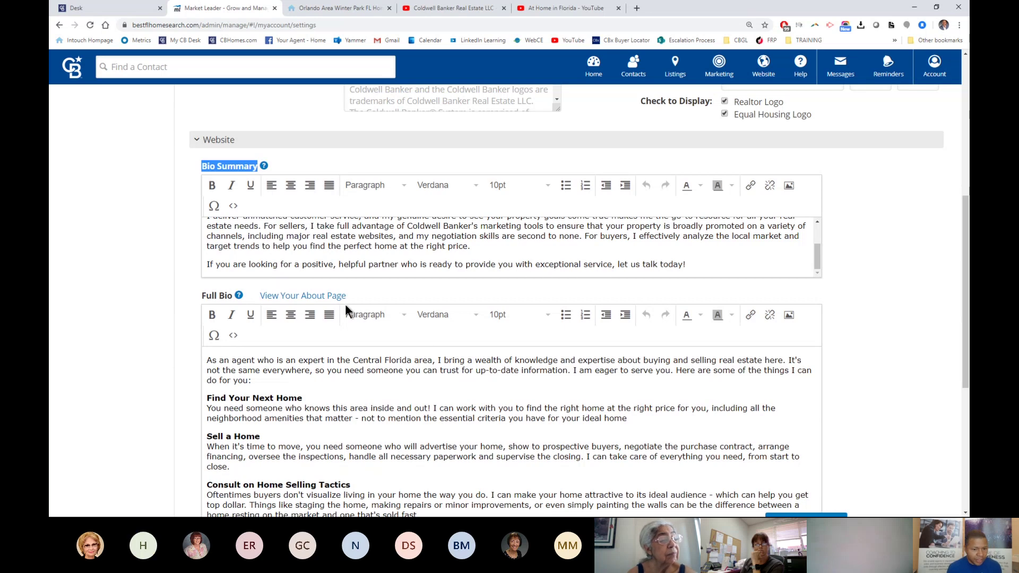
scroll(364, 277, up, 10)
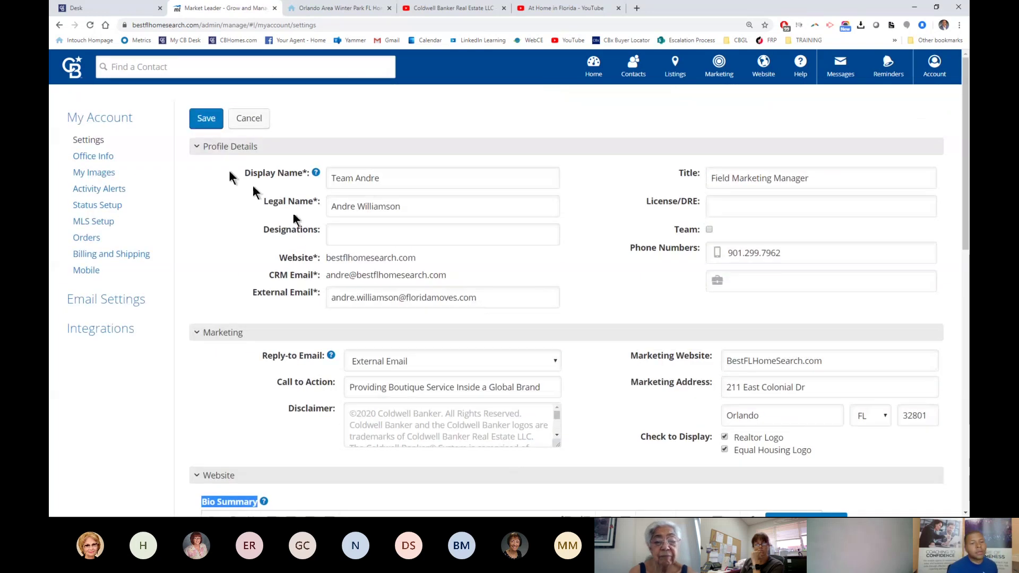
click(248, 120)
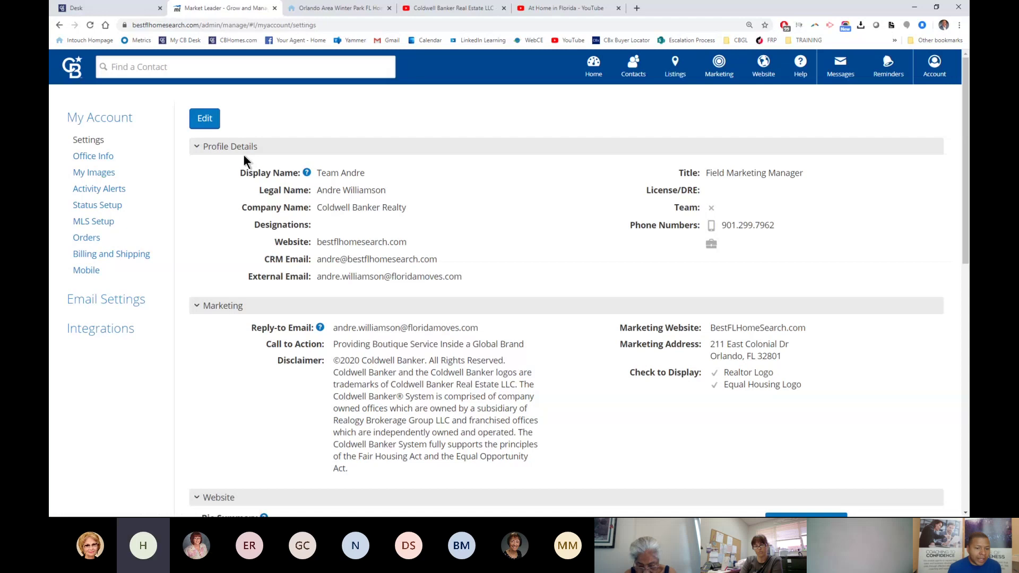
- Review the saved Bio Summary, Full Bio and Social Media Options in the account settings
scroll(243, 154, down, 7)
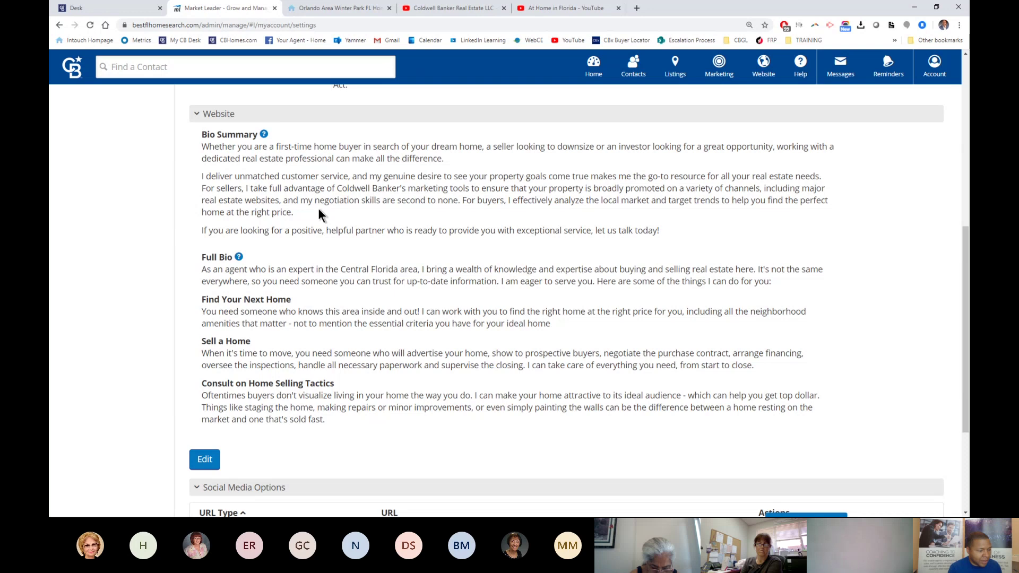
scroll(275, 318, down, 1)
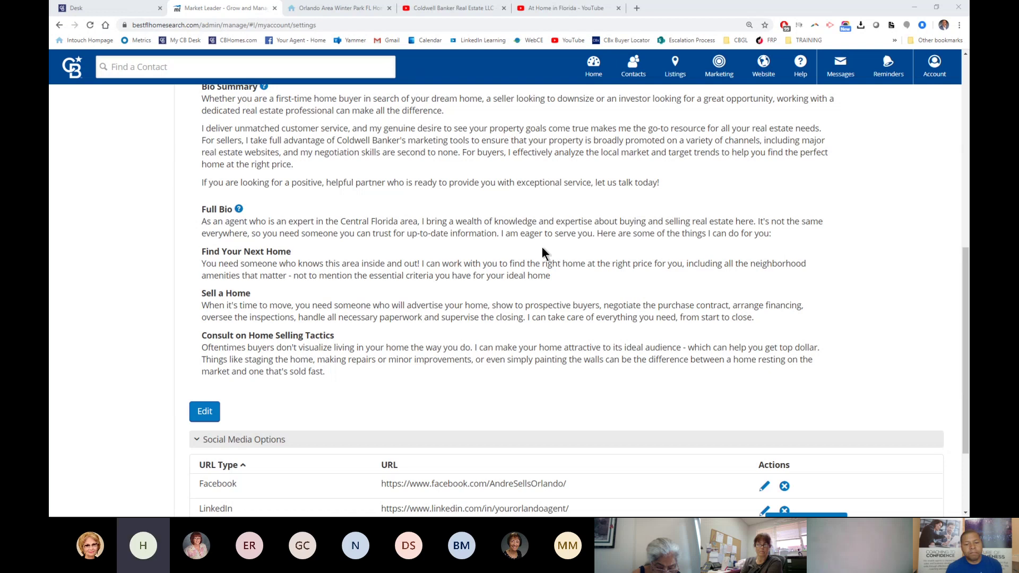
scroll(584, 262, up, 6)
scroll(581, 260, up, 3)
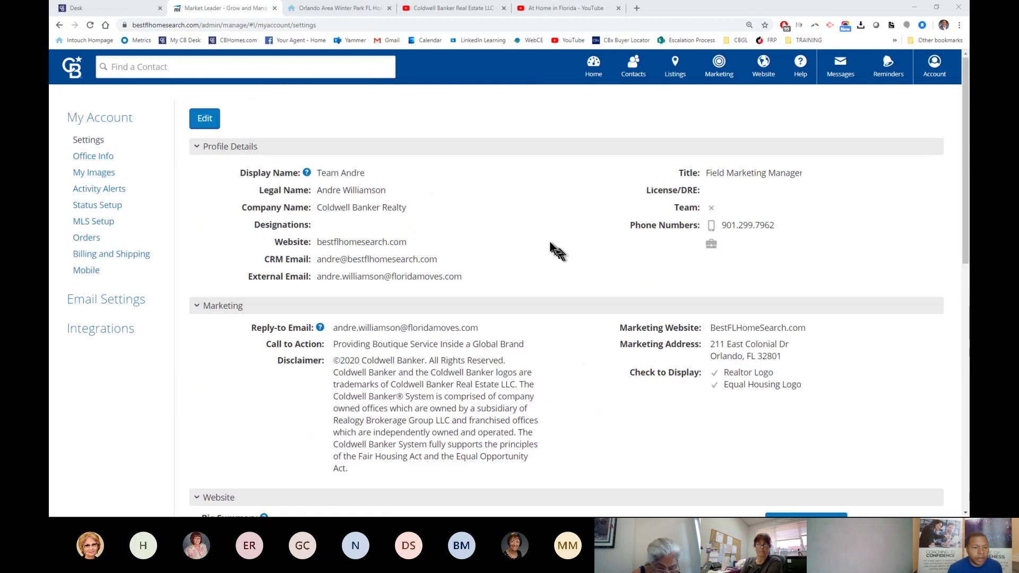
- Glance at the live home page, return to the site administration and open the Home page for editing
click(348, 8)
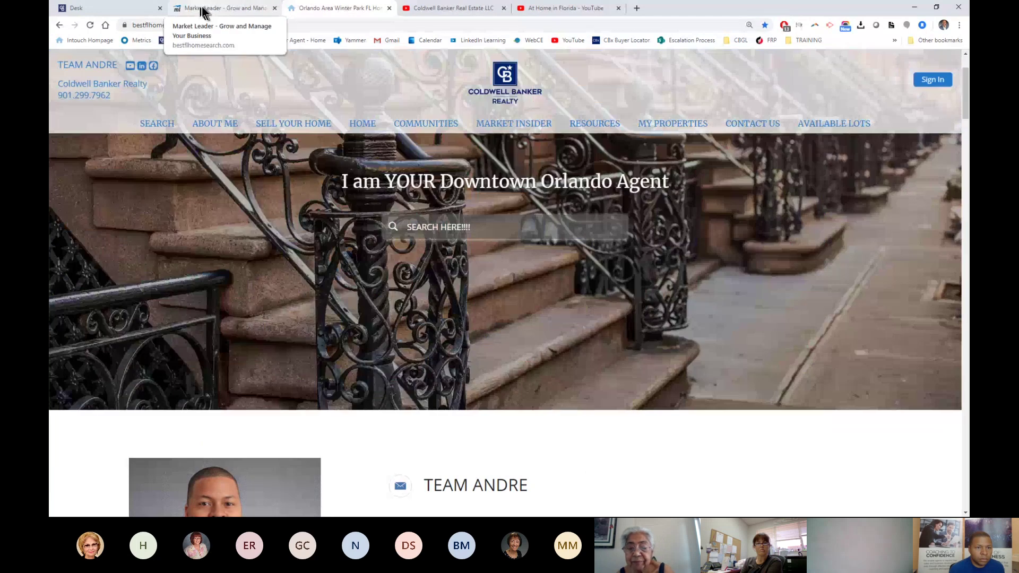
click(200, 10)
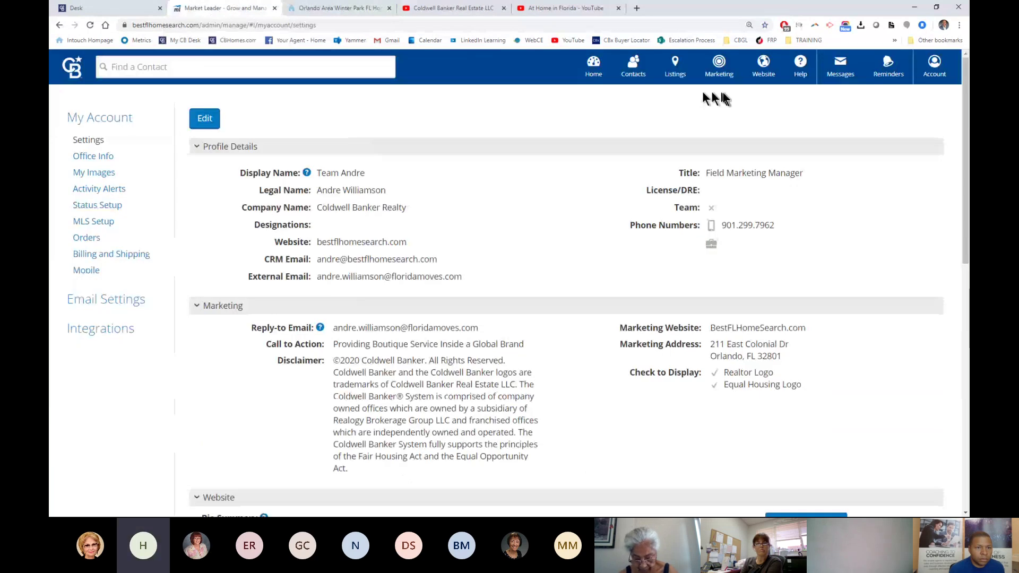
click(766, 74)
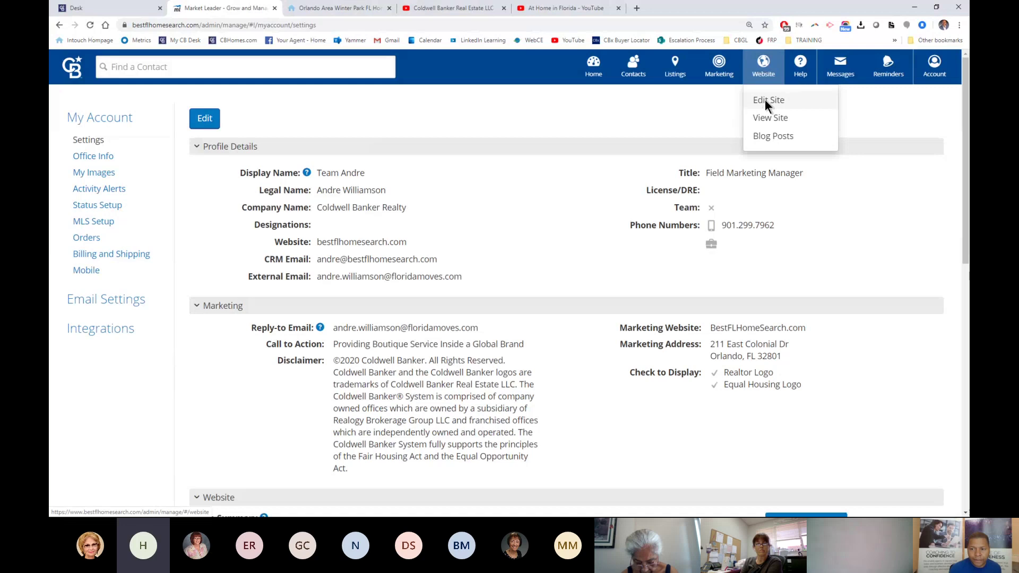
click(765, 100)
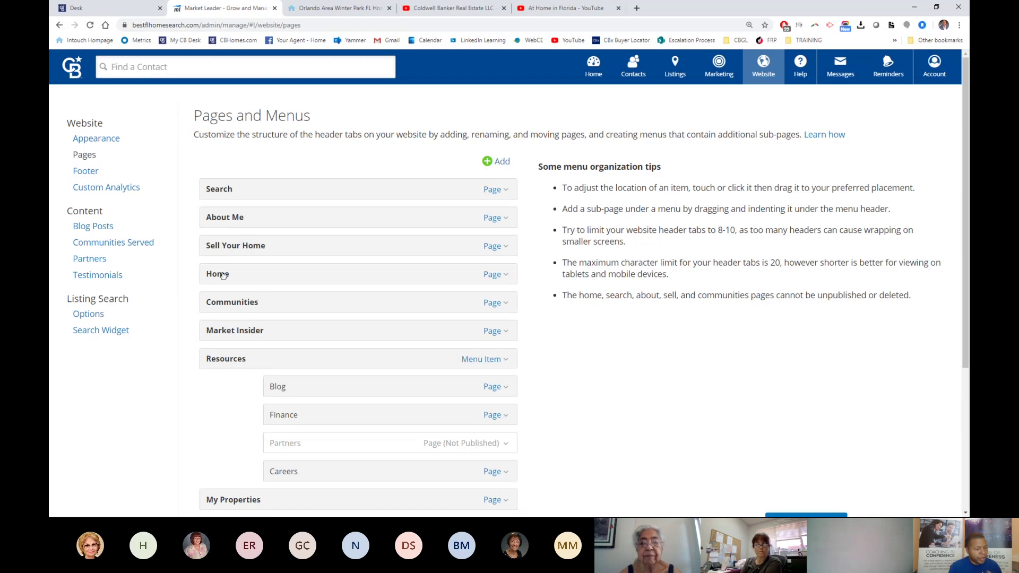
click(490, 274)
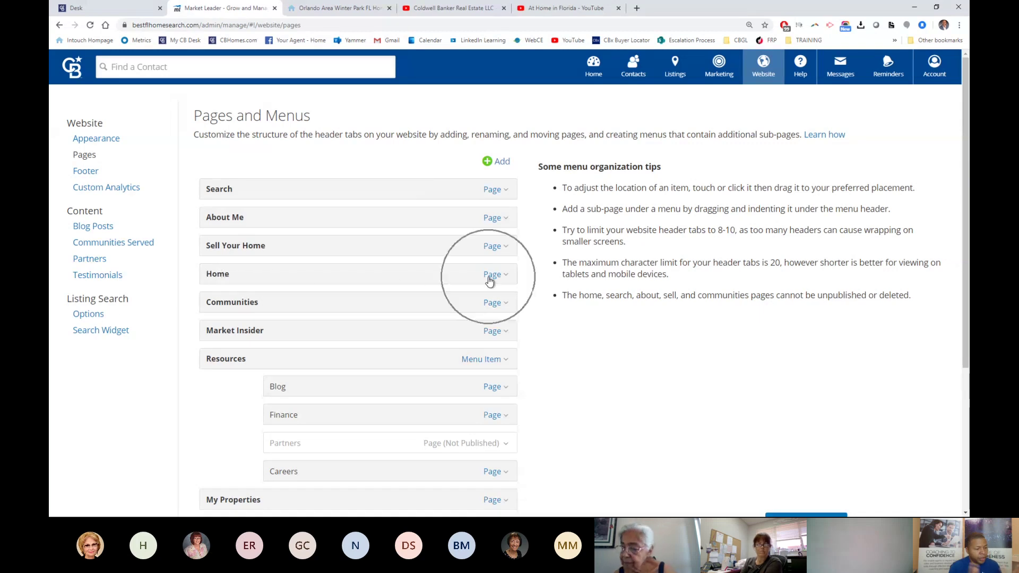
click(445, 298)
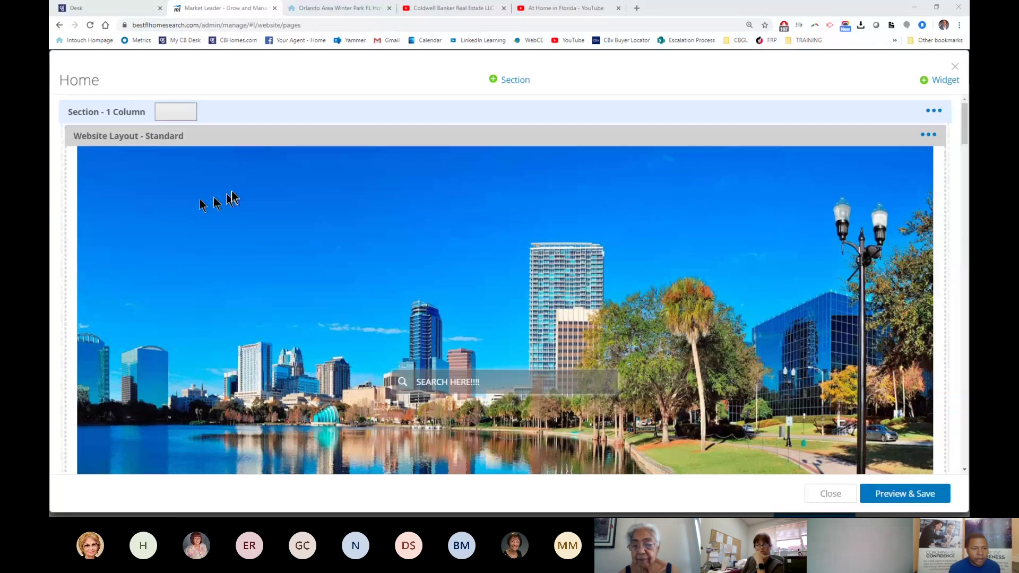
- Close the Home page editor without saving and reopen the Home page for editing
scroll(475, 265, down, 1)
scroll(470, 259, down, 8)
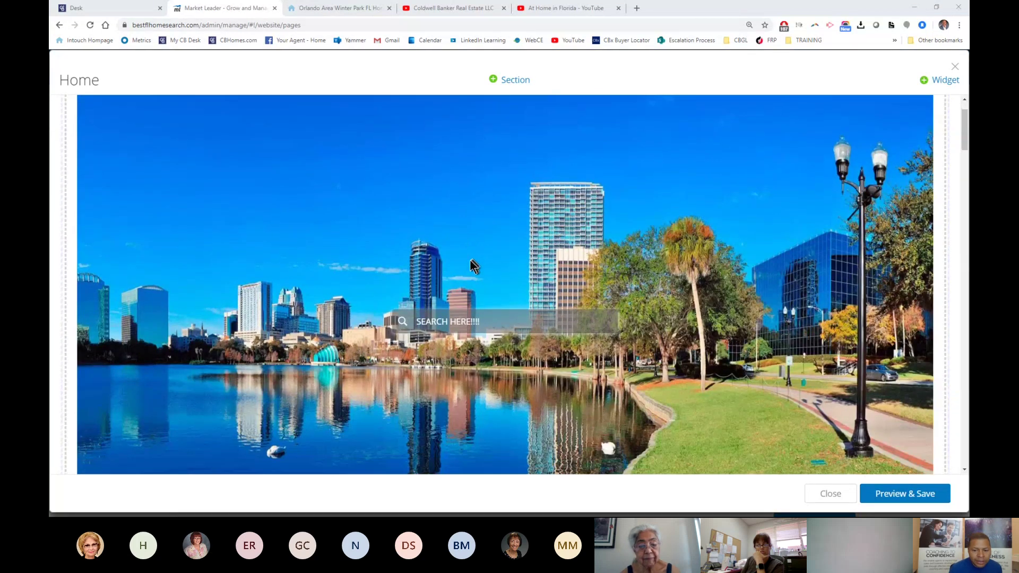
scroll(413, 238, up, 2)
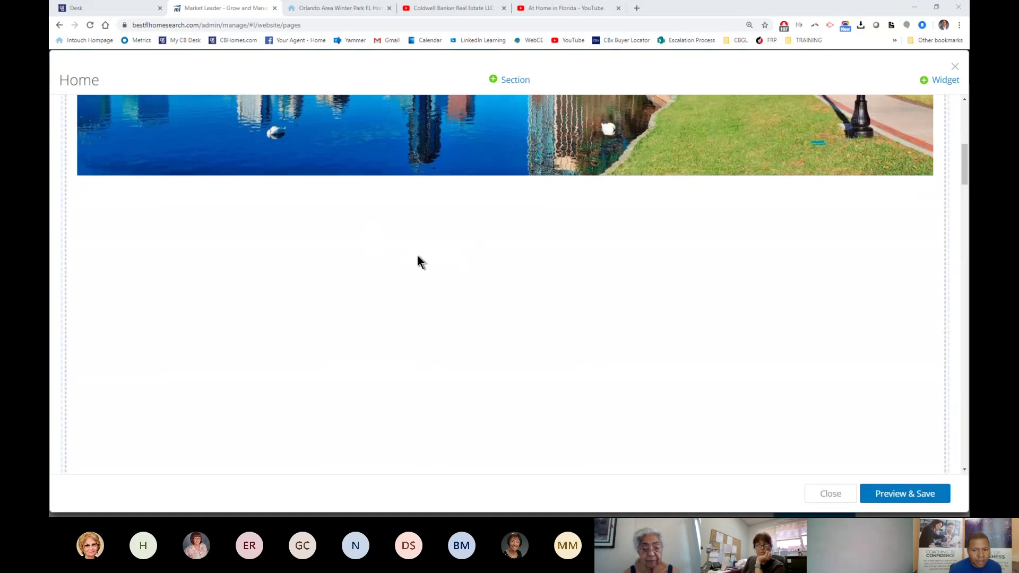
scroll(416, 255, up, 4)
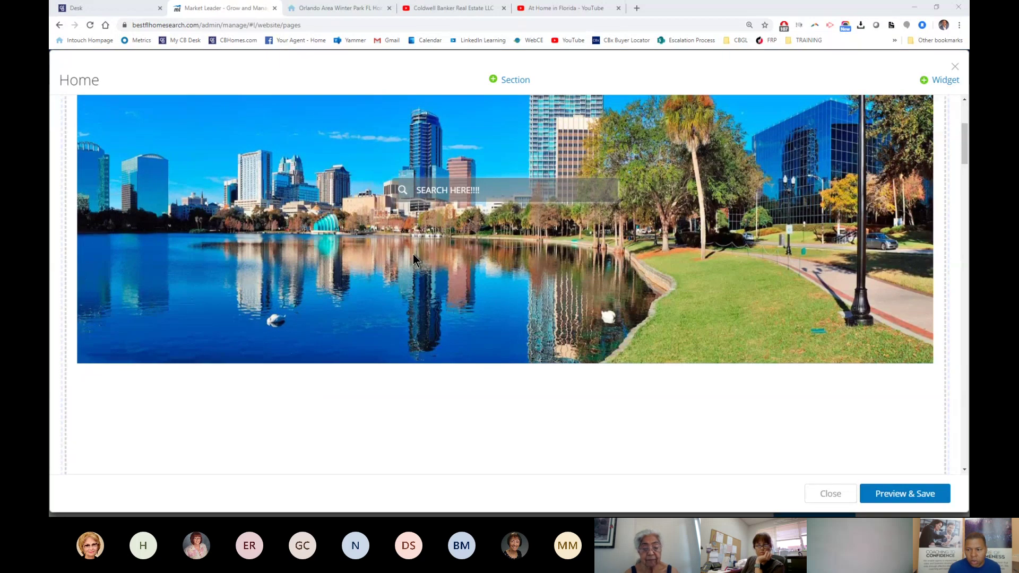
click(832, 495)
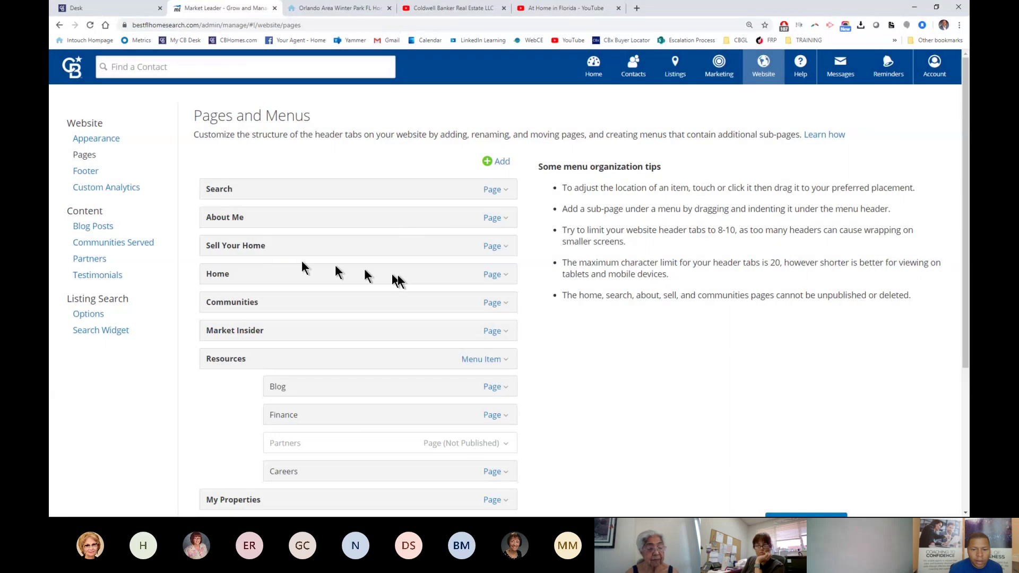
click(487, 275)
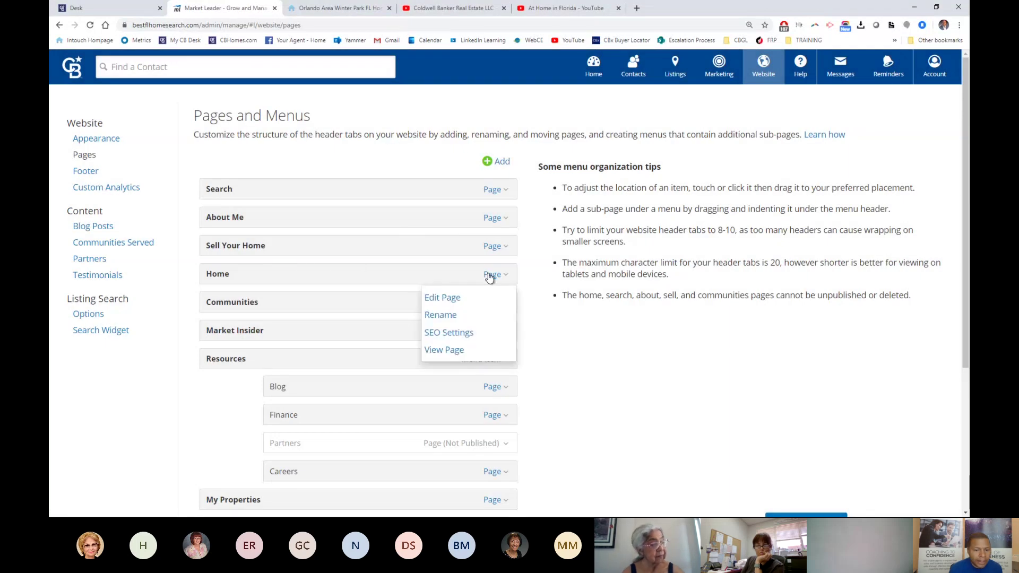
click(443, 298)
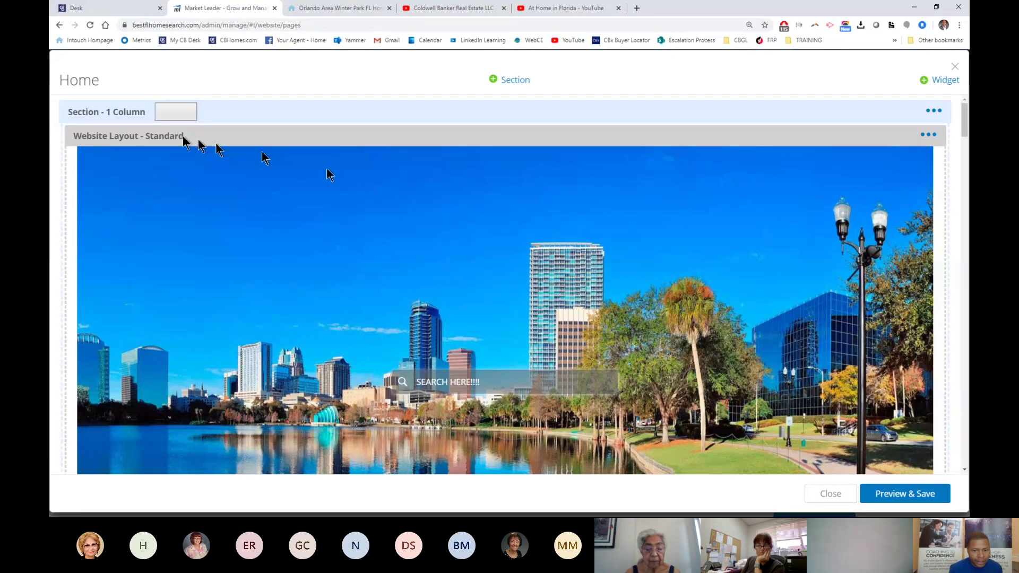
- Examine the Agent Contact Card and My Featured Properties widgets on the Home page and close the editor
scroll(571, 279, down, 5)
scroll(572, 279, down, 2)
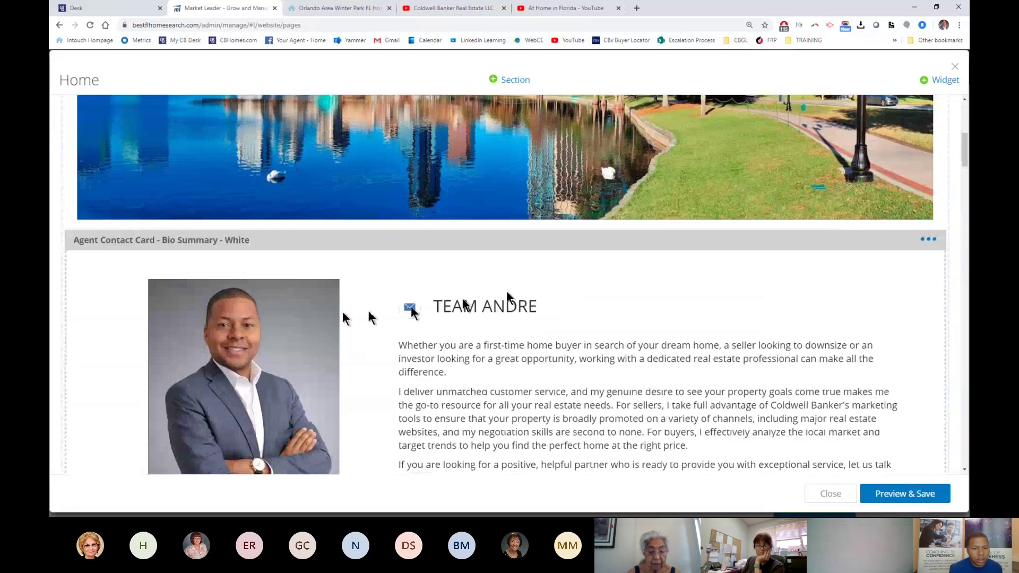
scroll(402, 315, down, 1)
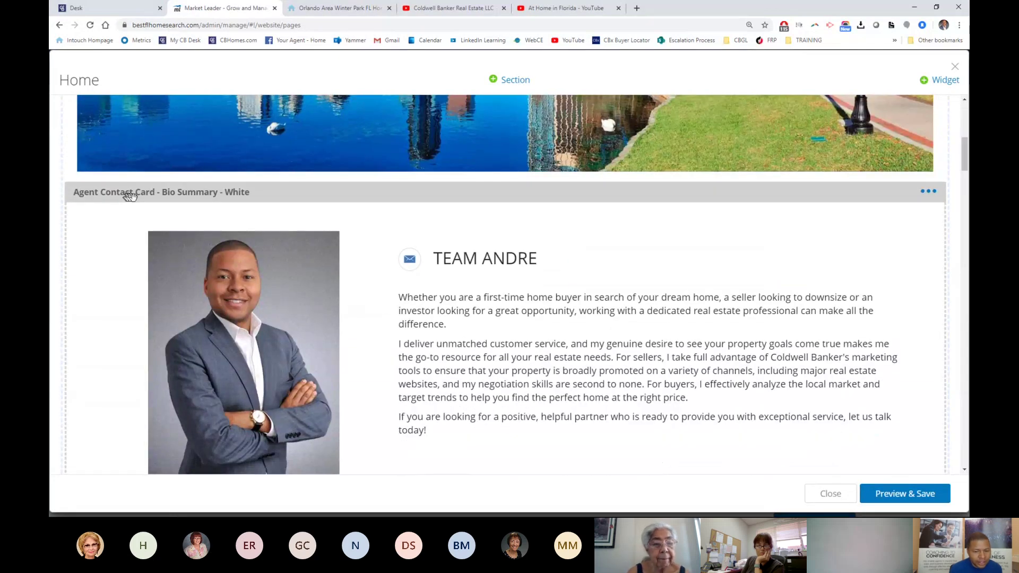
scroll(502, 352, down, 4)
scroll(502, 355, down, 4)
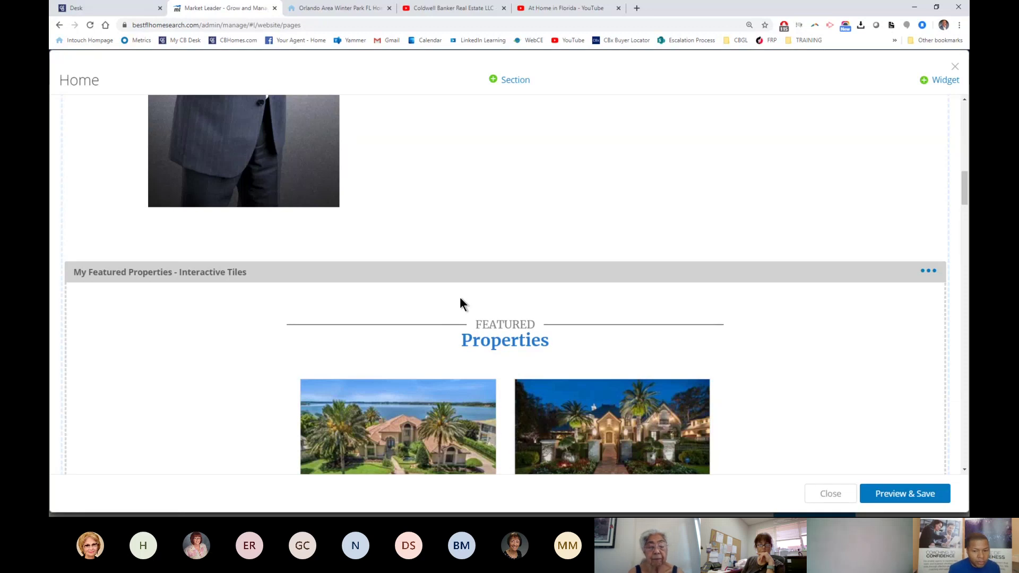
scroll(459, 297, down, 1)
scroll(577, 289, down, 2)
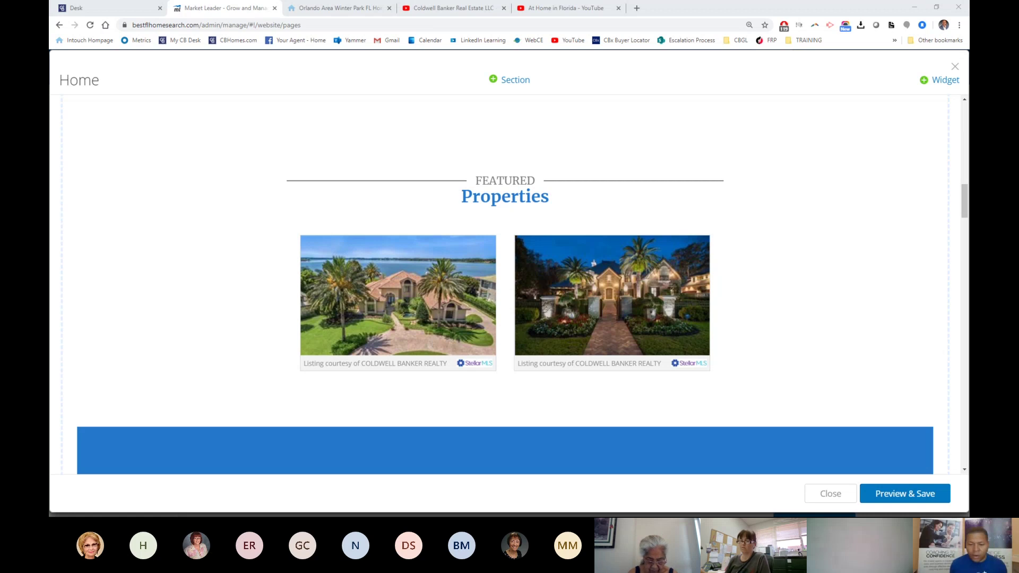
mouse_move(501, 314)
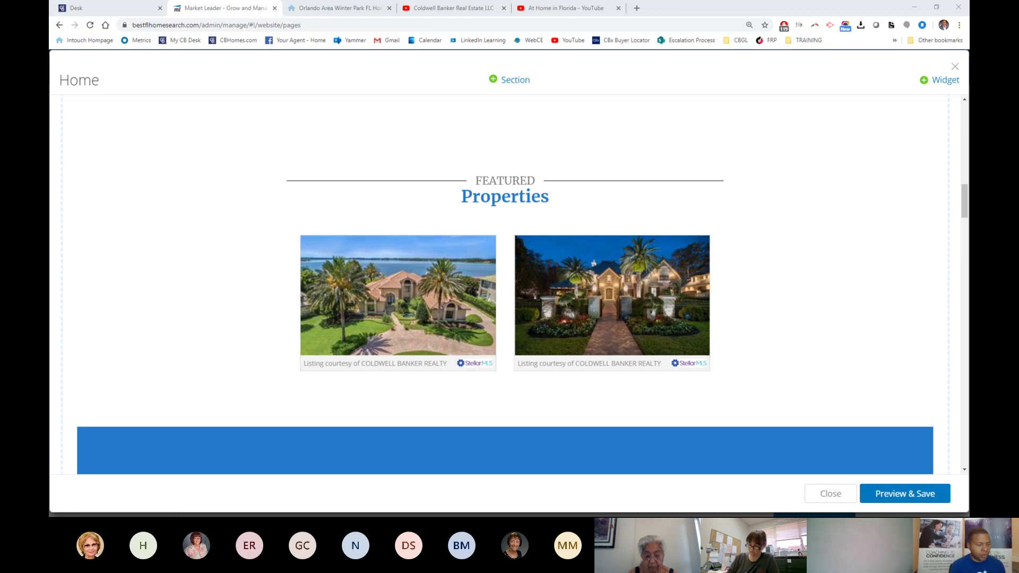
scroll(646, 251, up, 1)
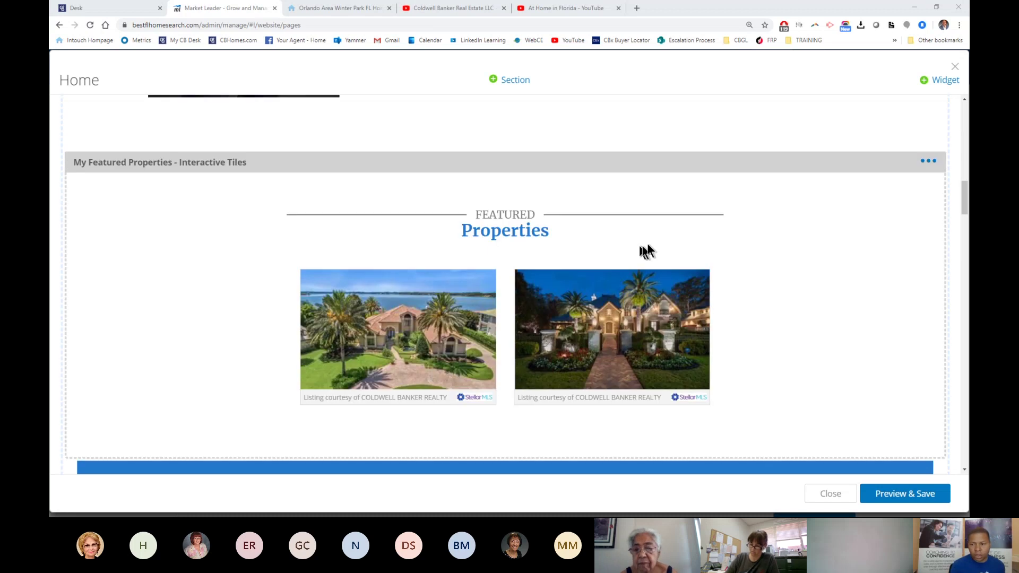
scroll(667, 243, up, 5)
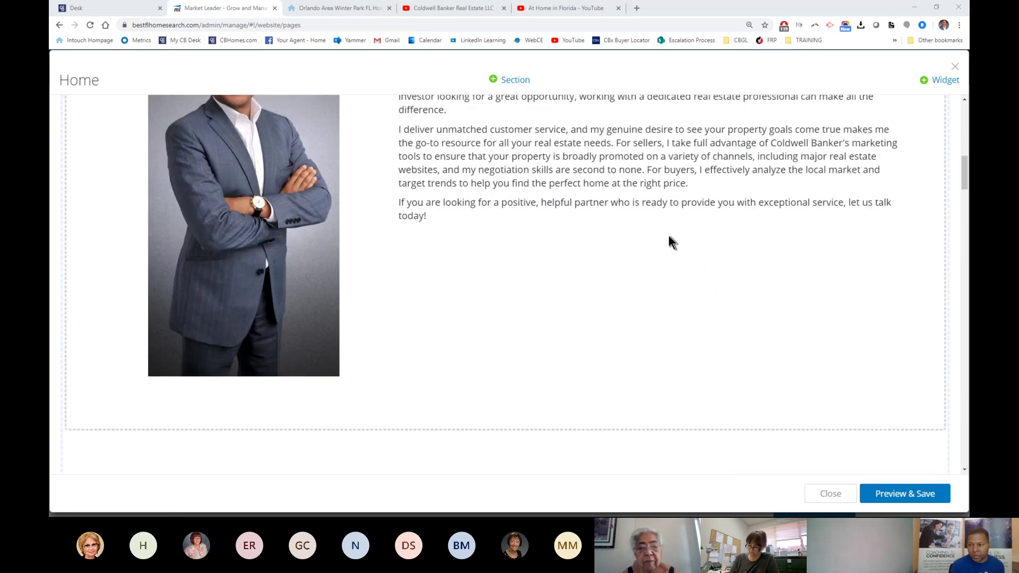
scroll(670, 242, up, 5)
click(954, 67)
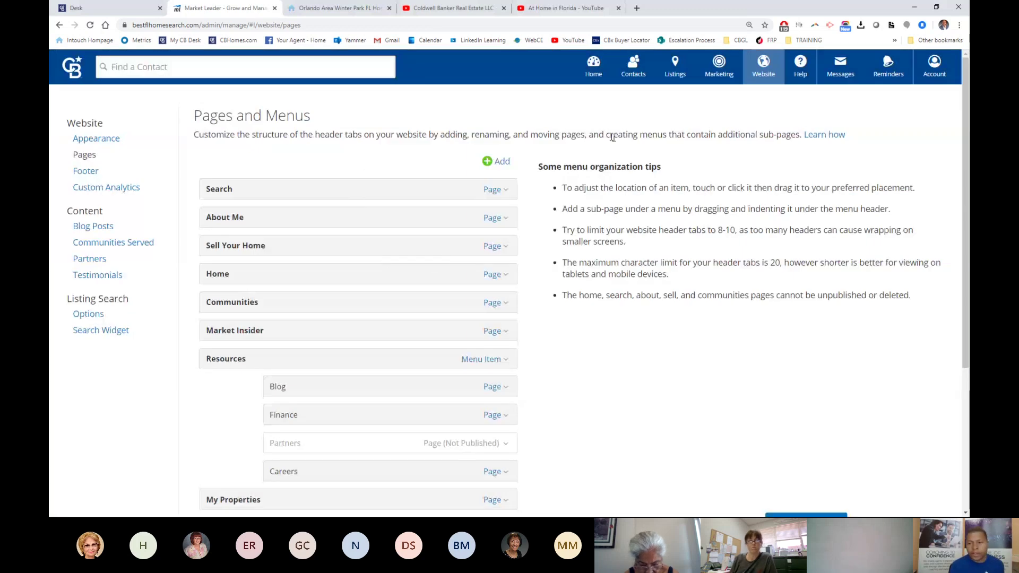
- Open the MLS Setup page in the My Account settings
click(930, 78)
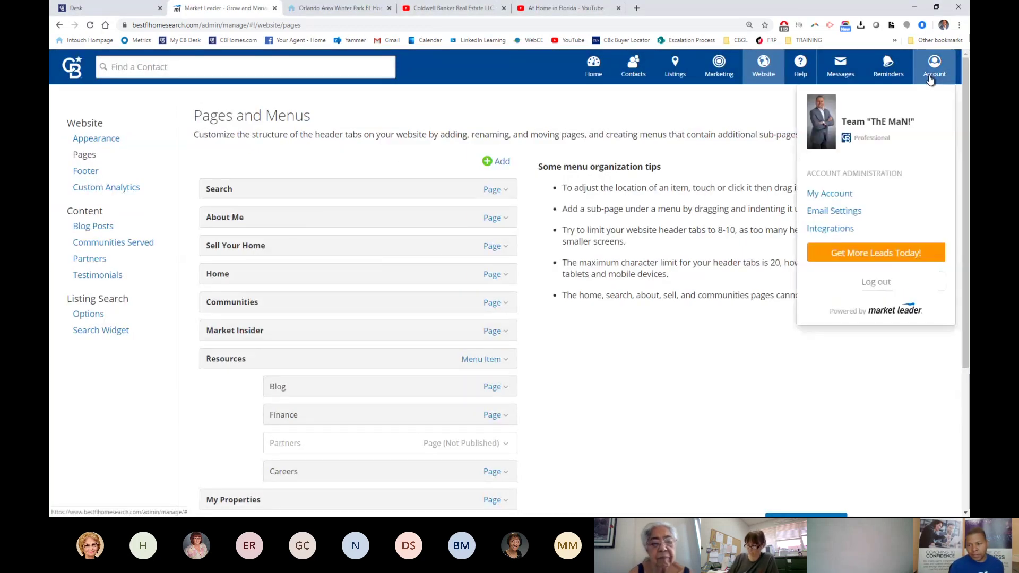
click(823, 199)
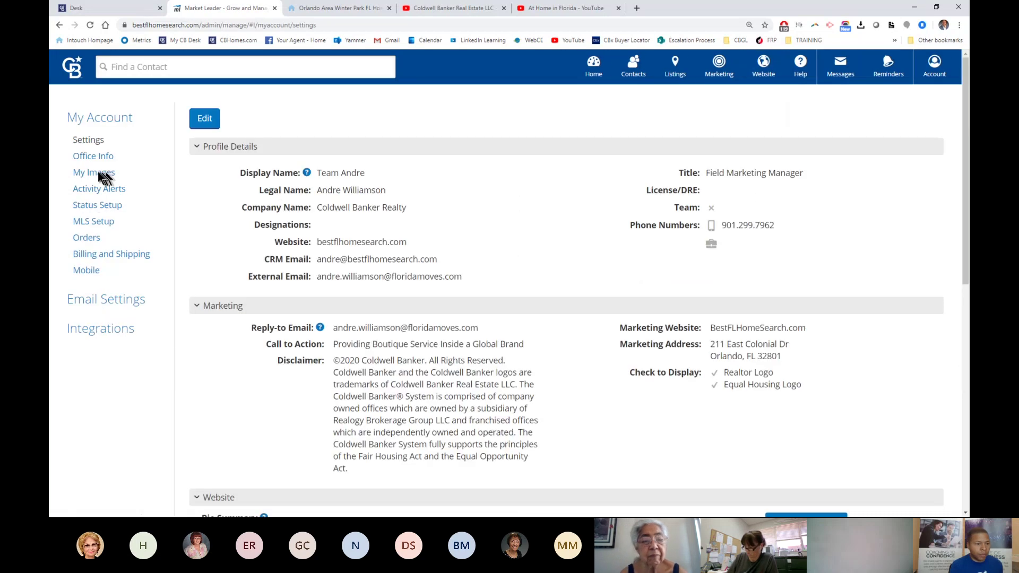
click(85, 223)
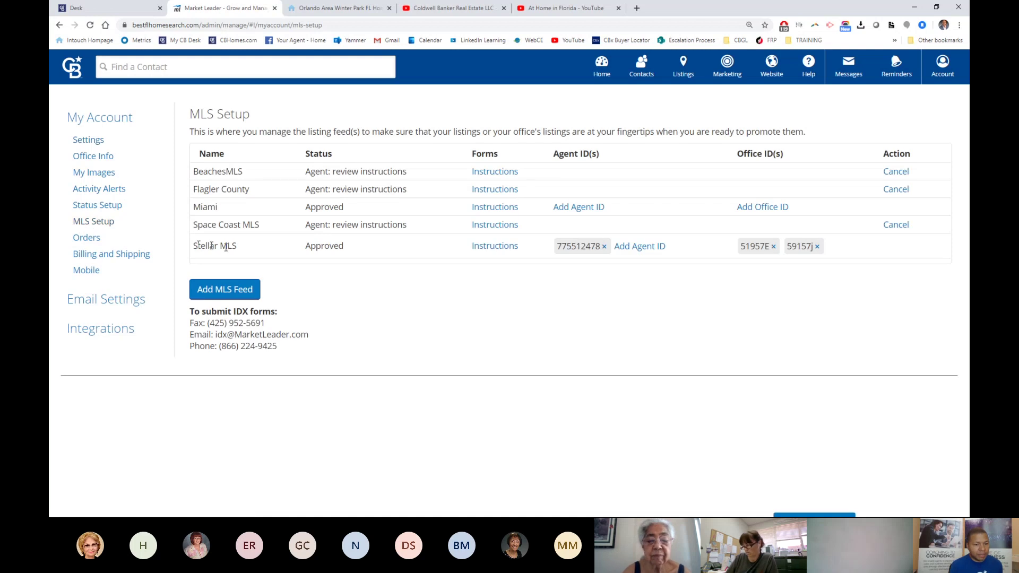
- Review the Stellar MLS and Miami feeds and the Stellar agent ID entry in the MLS Setup table
drag(237, 247, 192, 256)
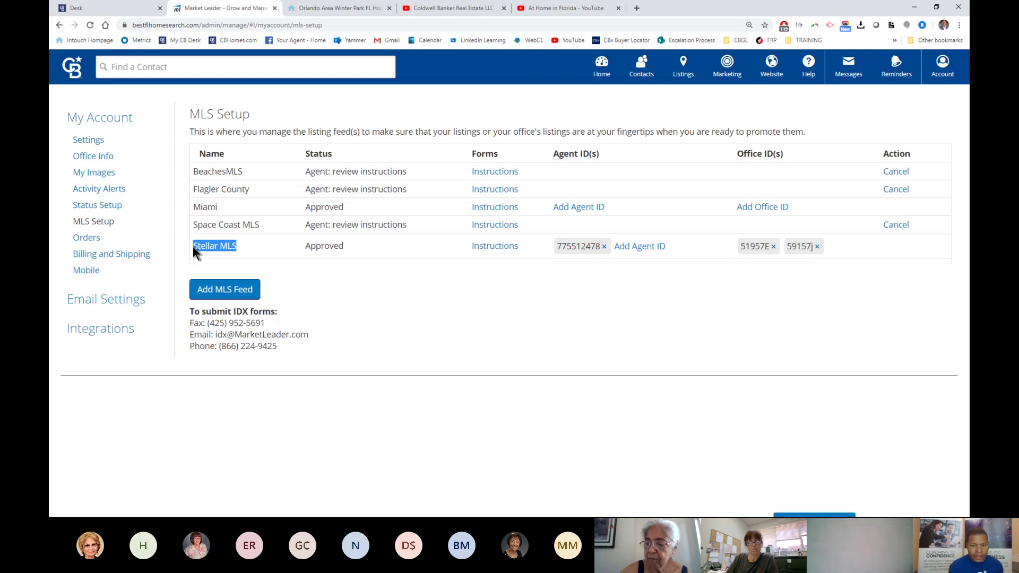
click(221, 208)
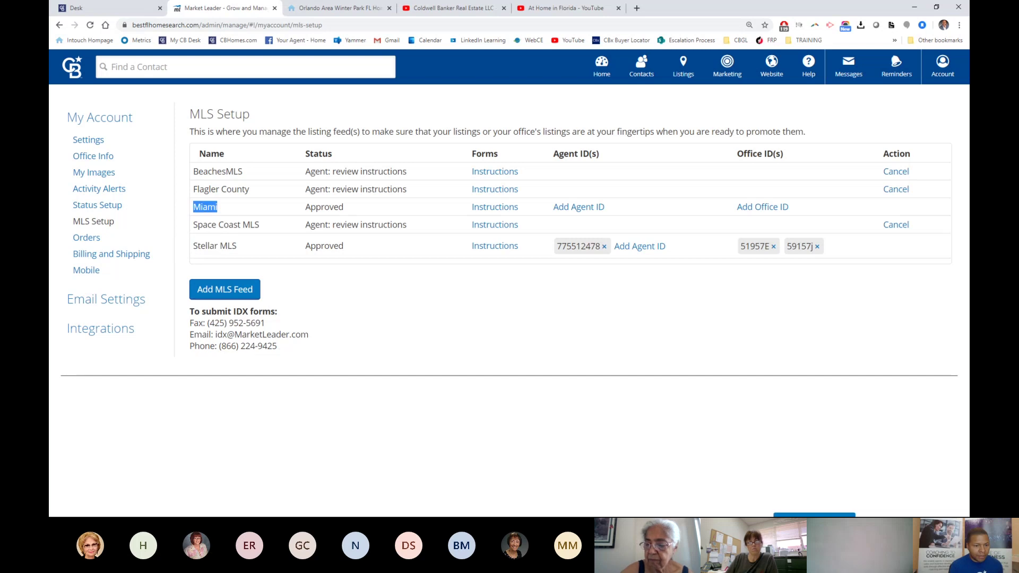
drag(241, 245, 186, 250)
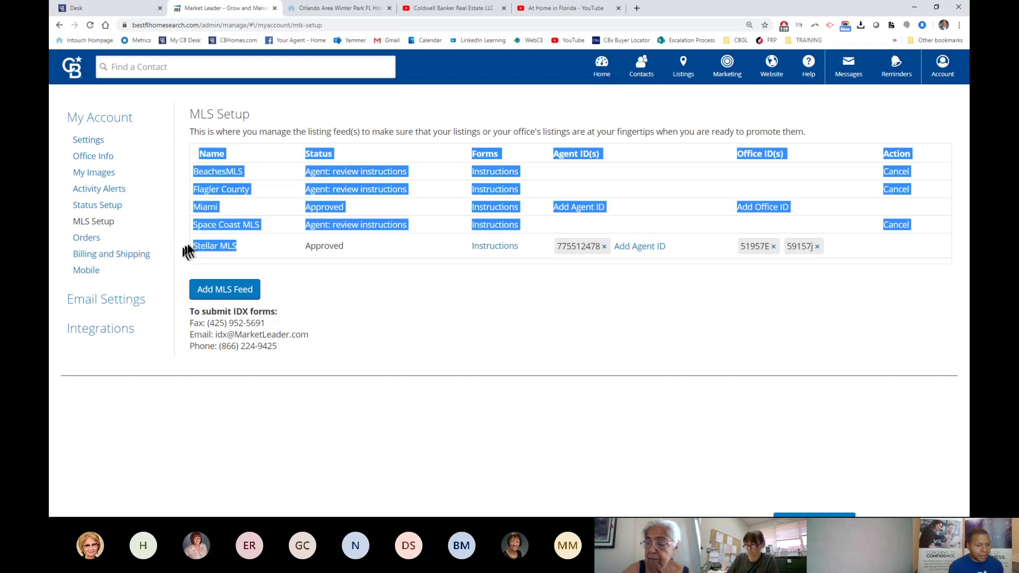
click(229, 246)
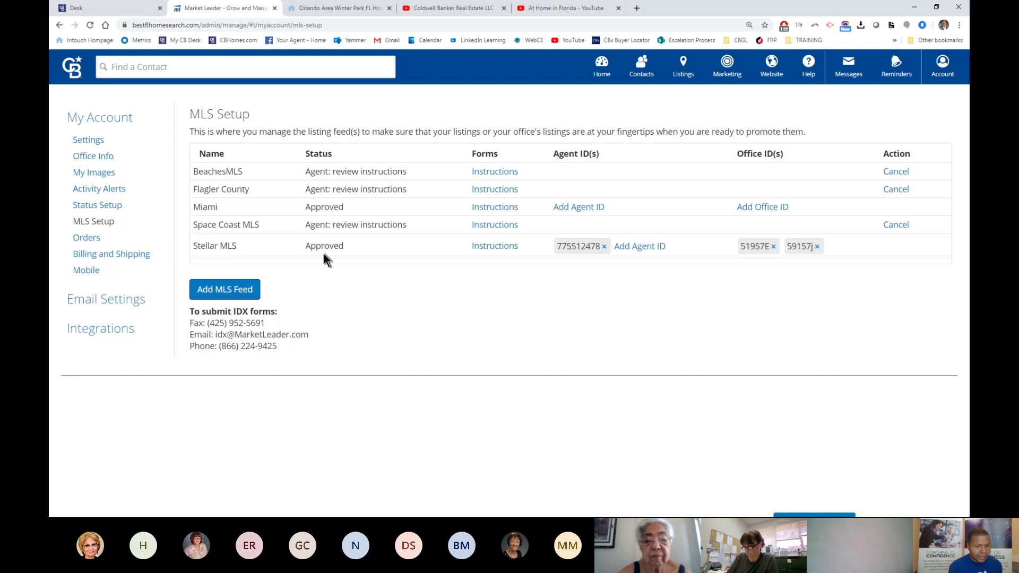
click(581, 251)
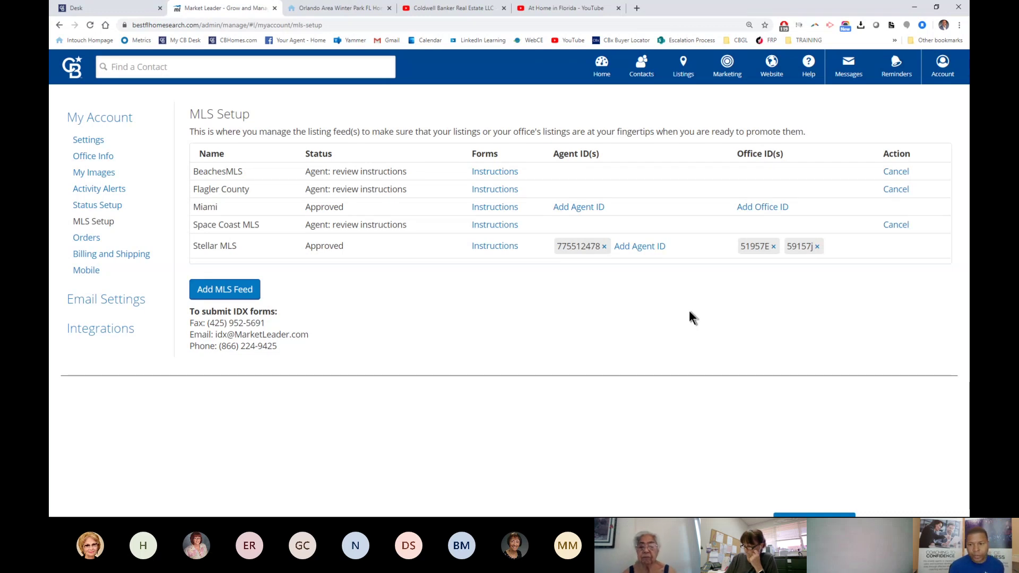
- Open the Market My Listings page
click(684, 77)
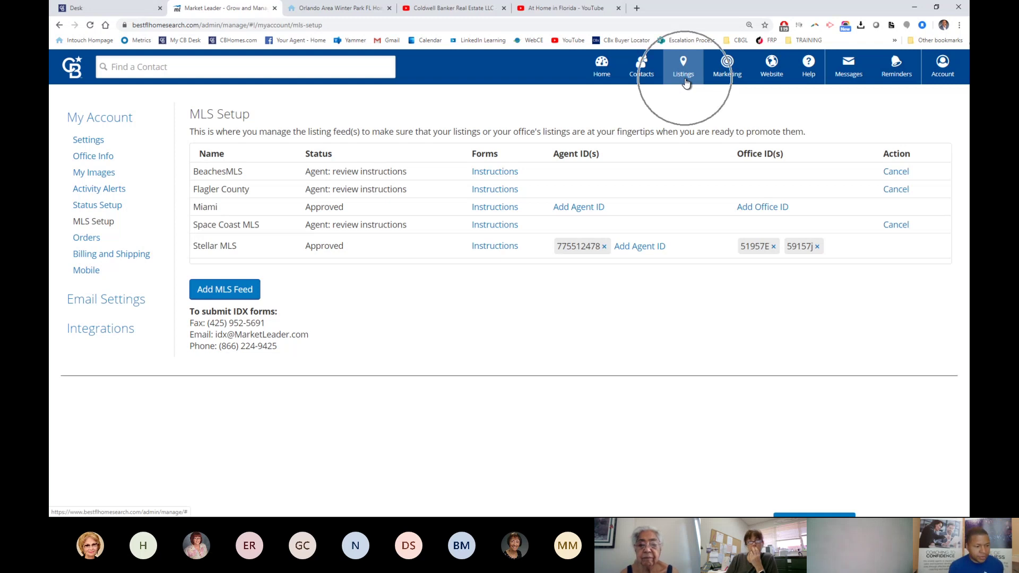
mouse_move(684, 76)
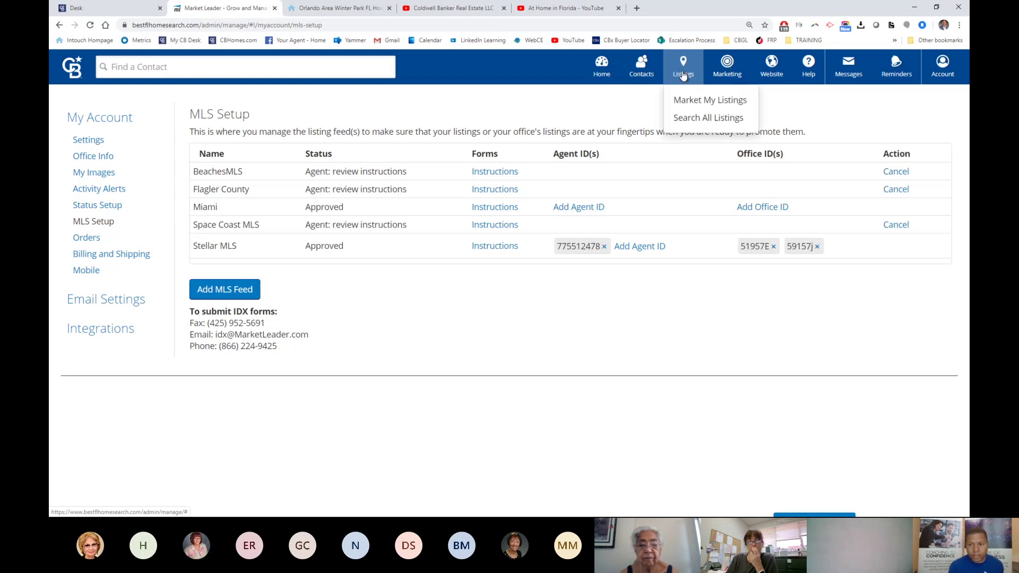
click(701, 105)
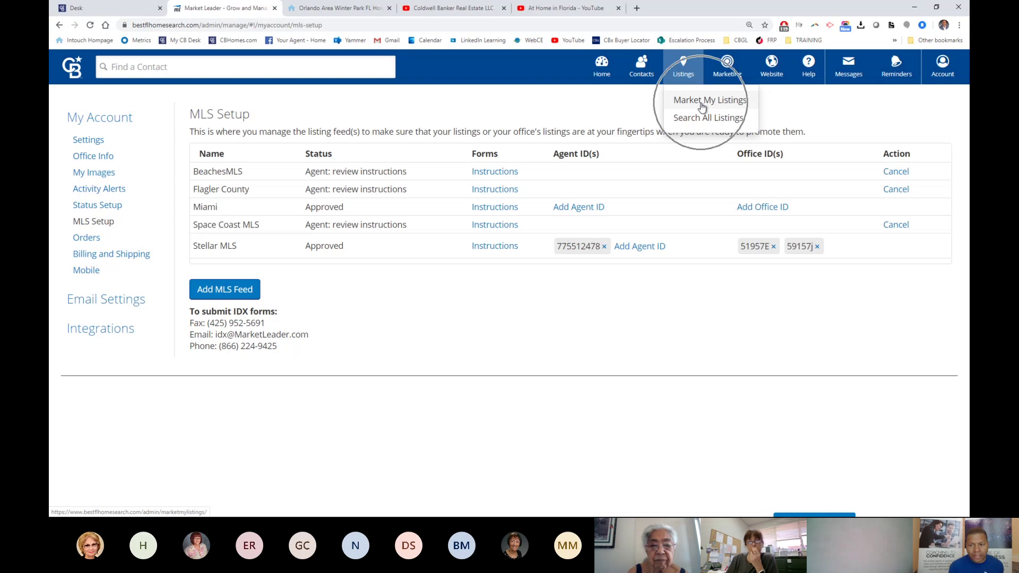
click(701, 106)
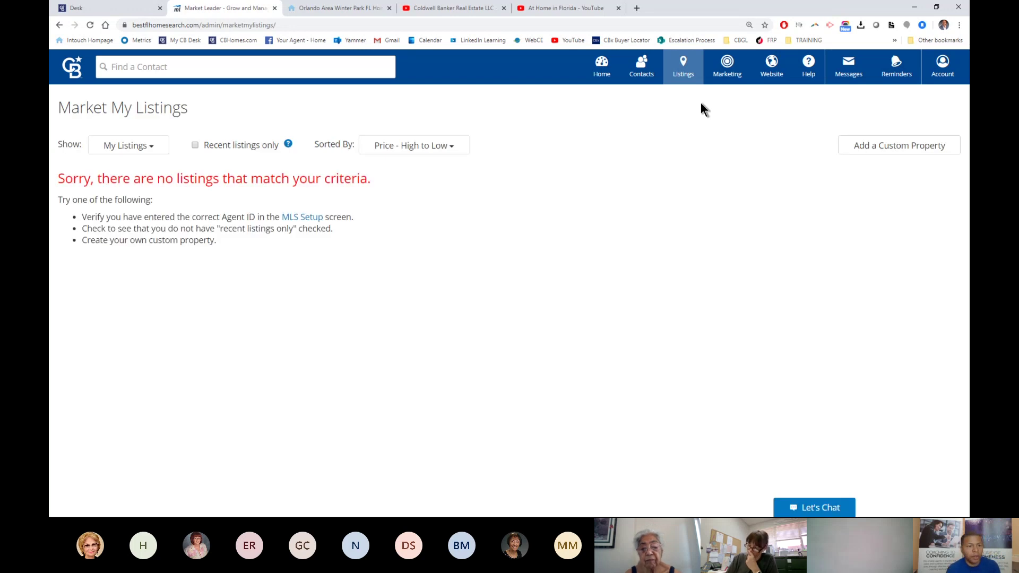
- Try to filter Market My Listings to My Office's Listings and reload the page
click(121, 151)
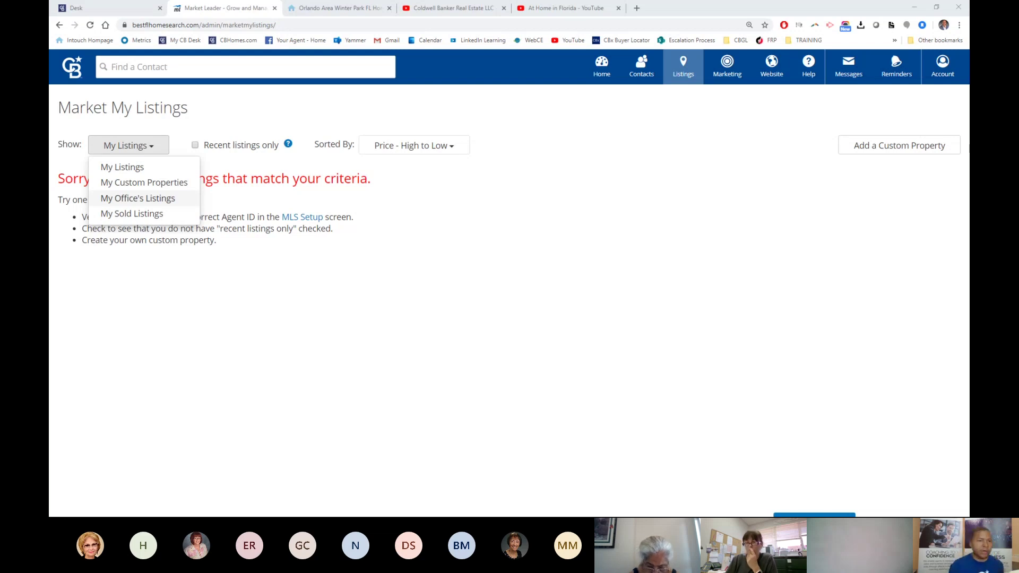
click(90, 25)
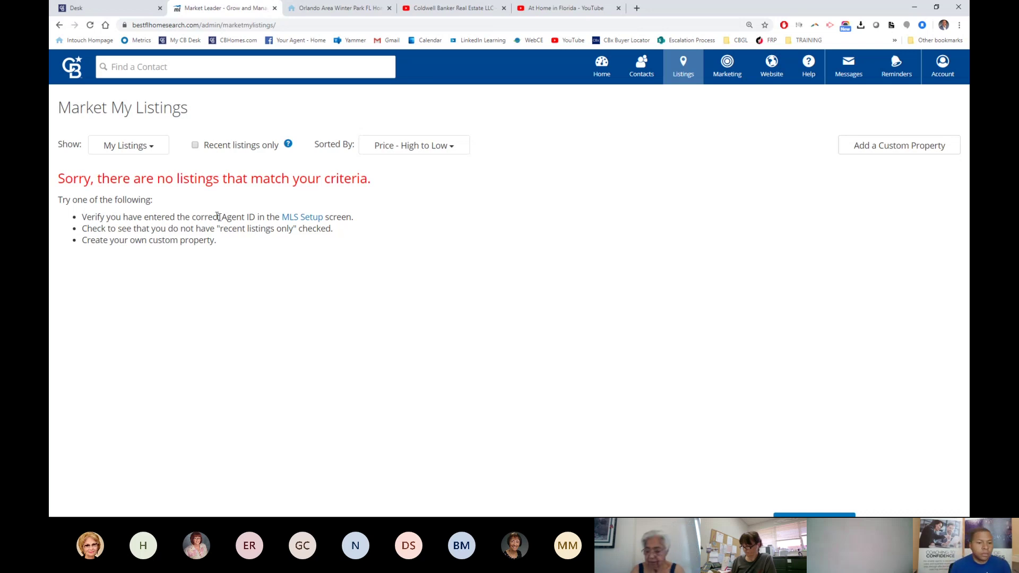
click(681, 78)
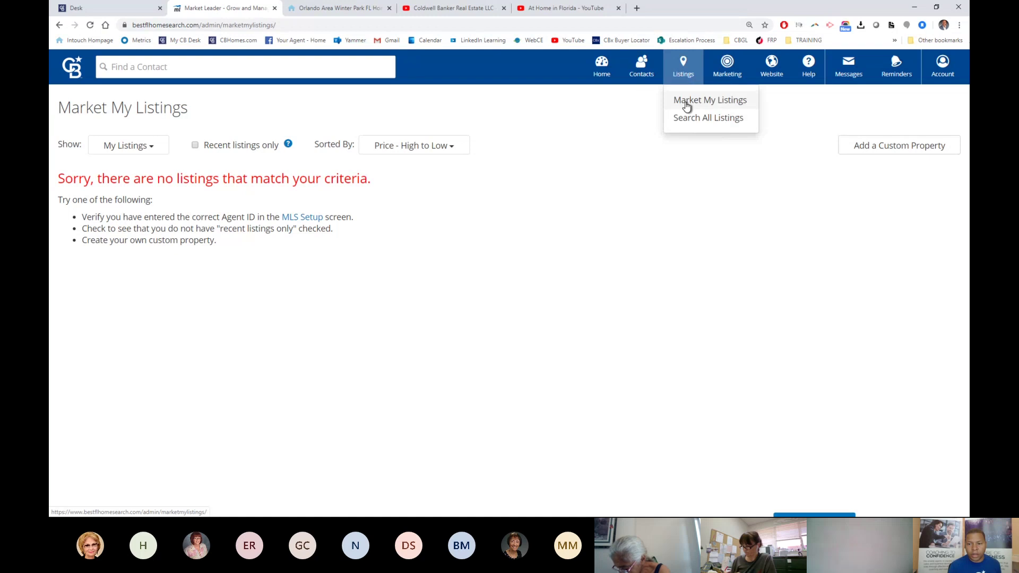
click(117, 151)
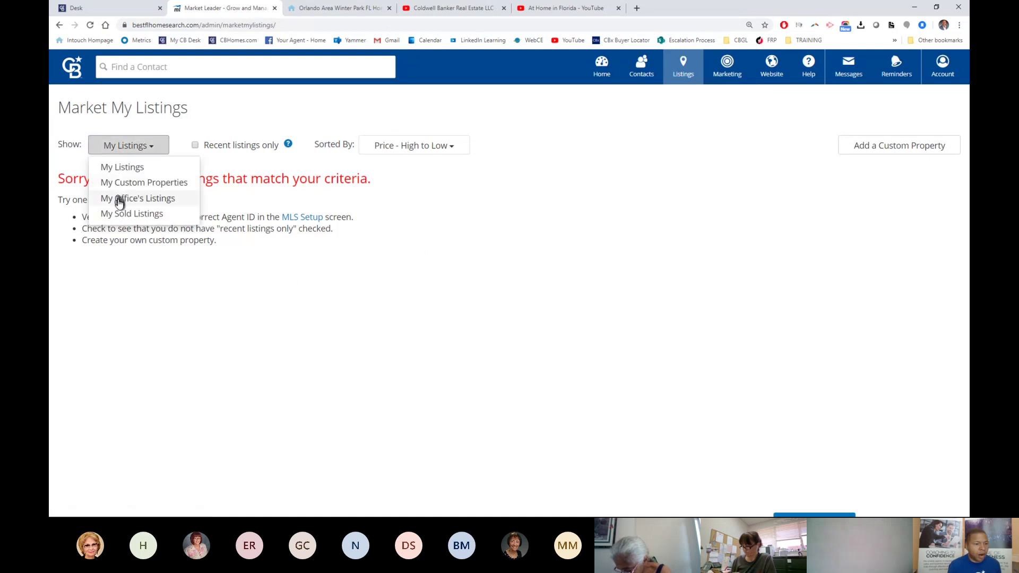
click(119, 202)
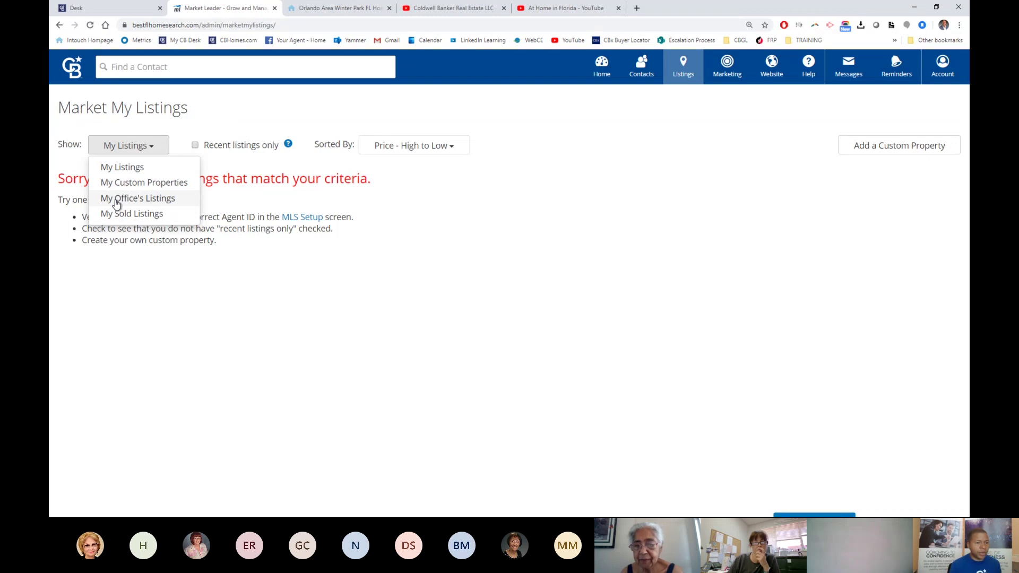
key(ctrl)
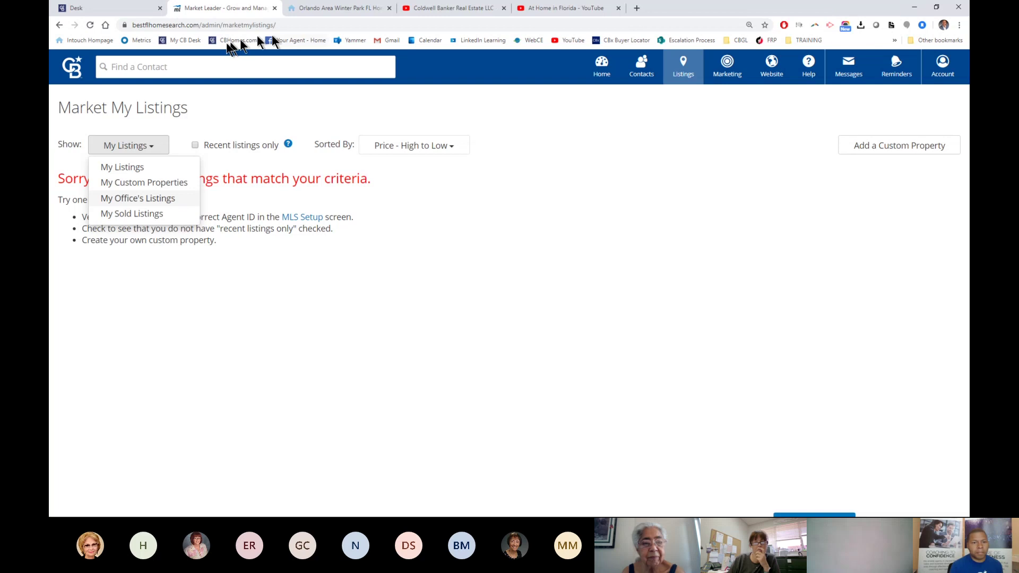
click(91, 24)
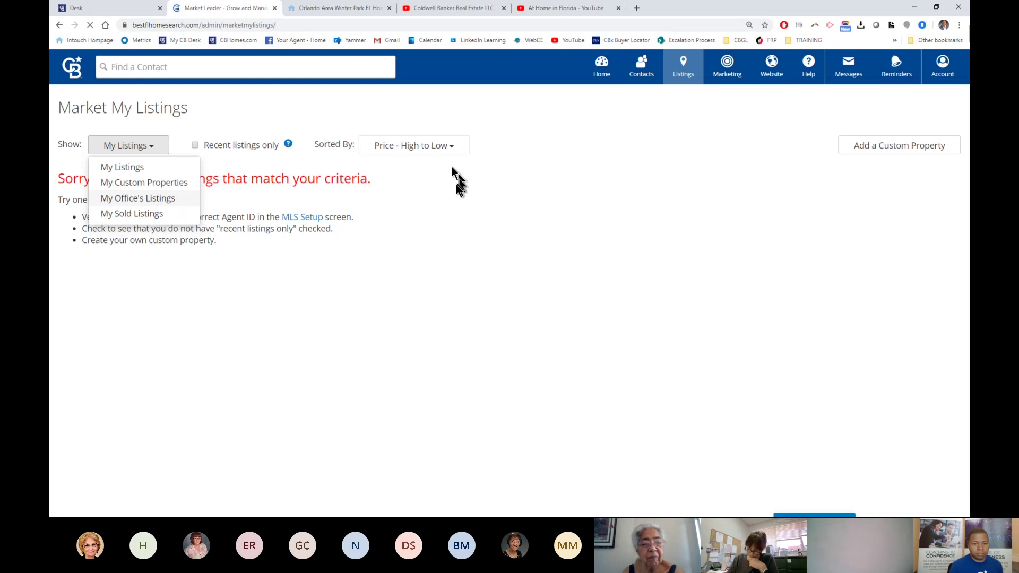
- Relaunch the website admin from the Desk page and open Market My Listings
key(ctrl+1)
click(305, 296)
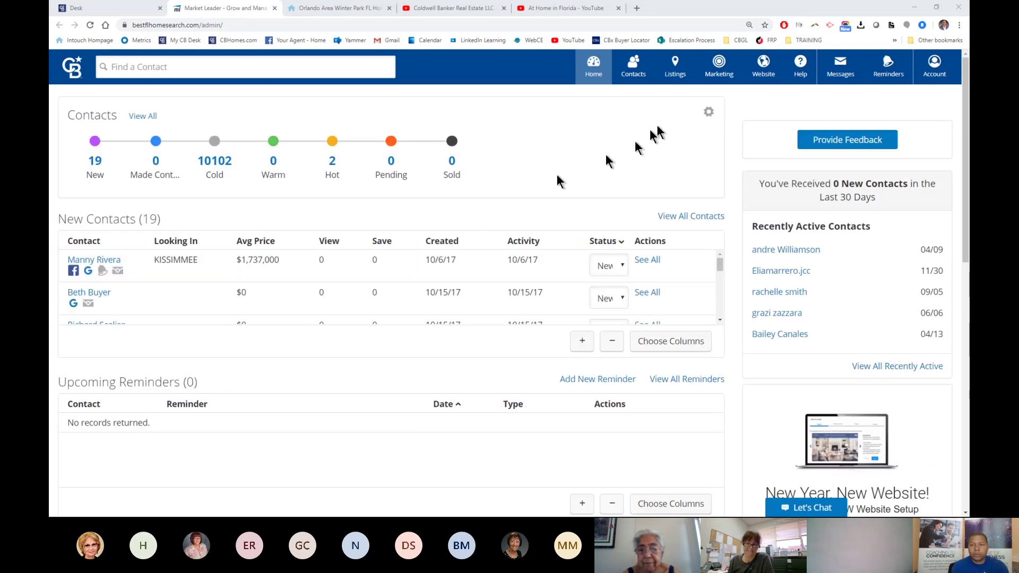
click(675, 74)
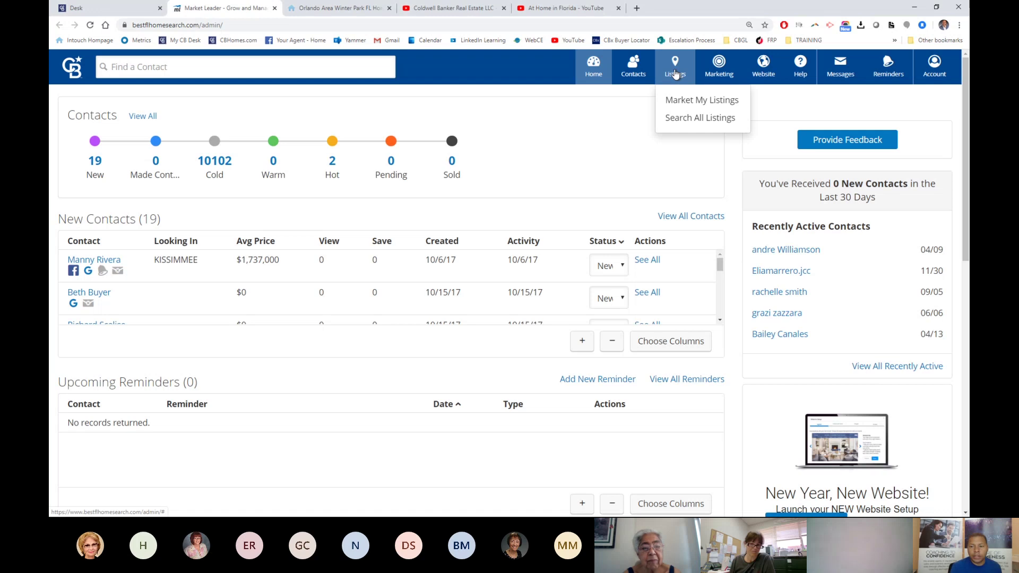
click(672, 108)
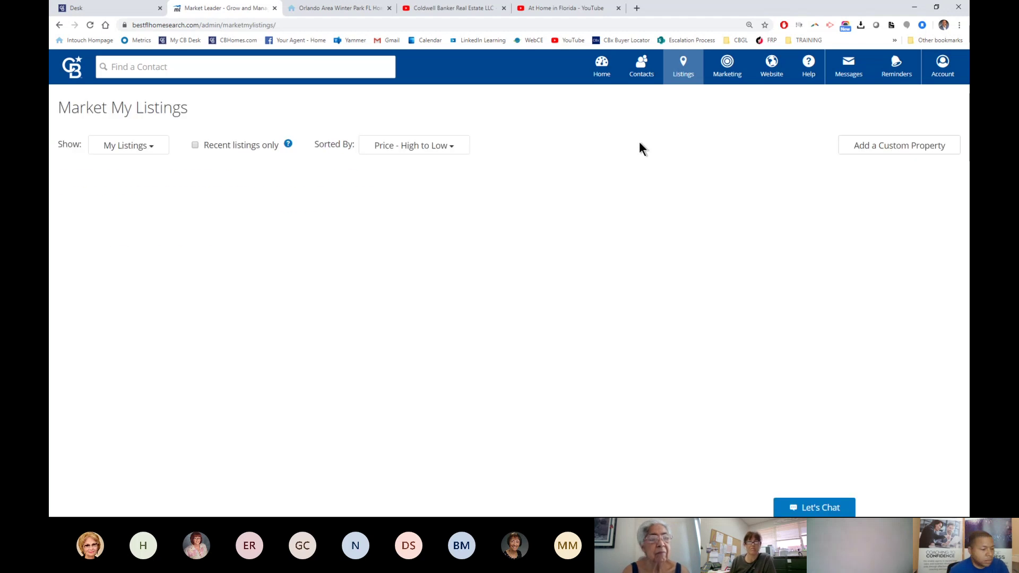
- Retry the My Office's Listings filter and reload the unresponsive Market My Listings page
click(154, 148)
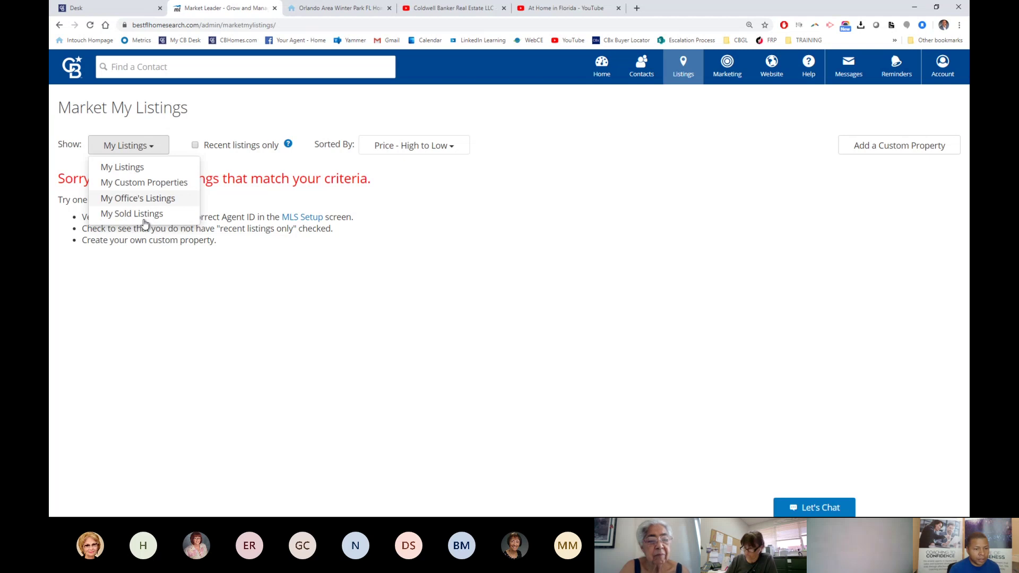
click(91, 24)
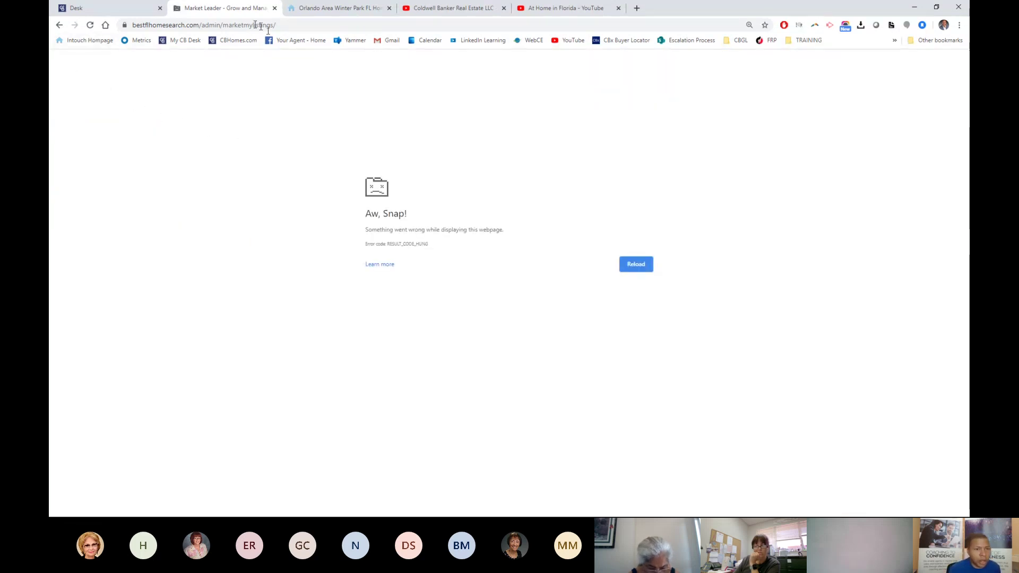
click(90, 25)
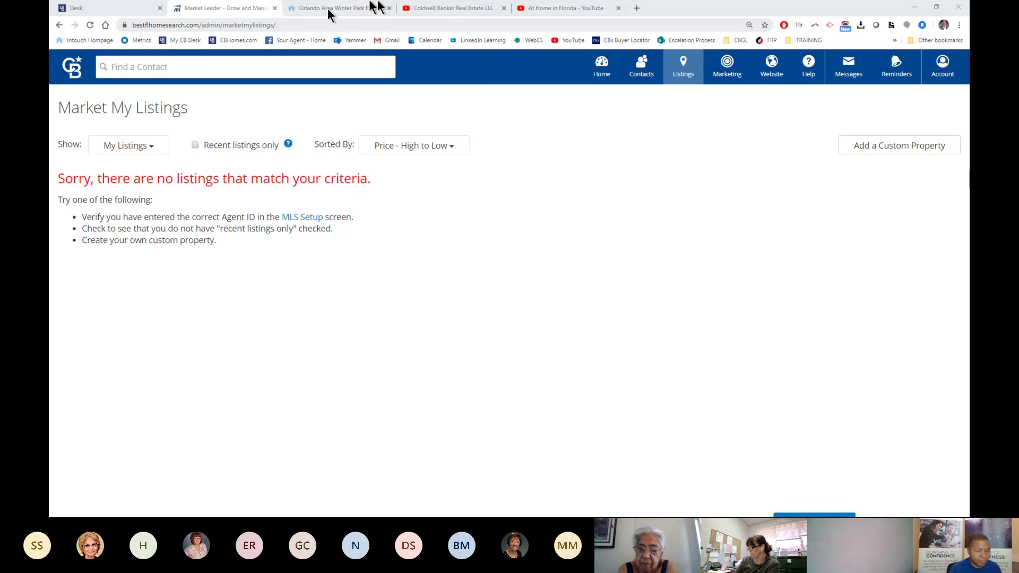
- Filter Market My Listings to My Sold Listings and review each sold property's marketing email and website feature settings
click(126, 152)
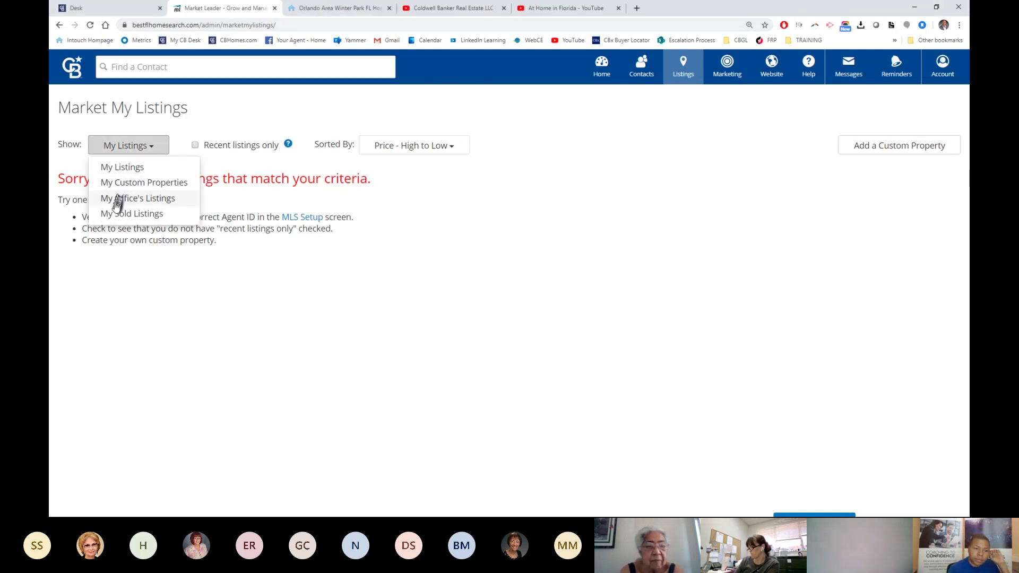
click(168, 212)
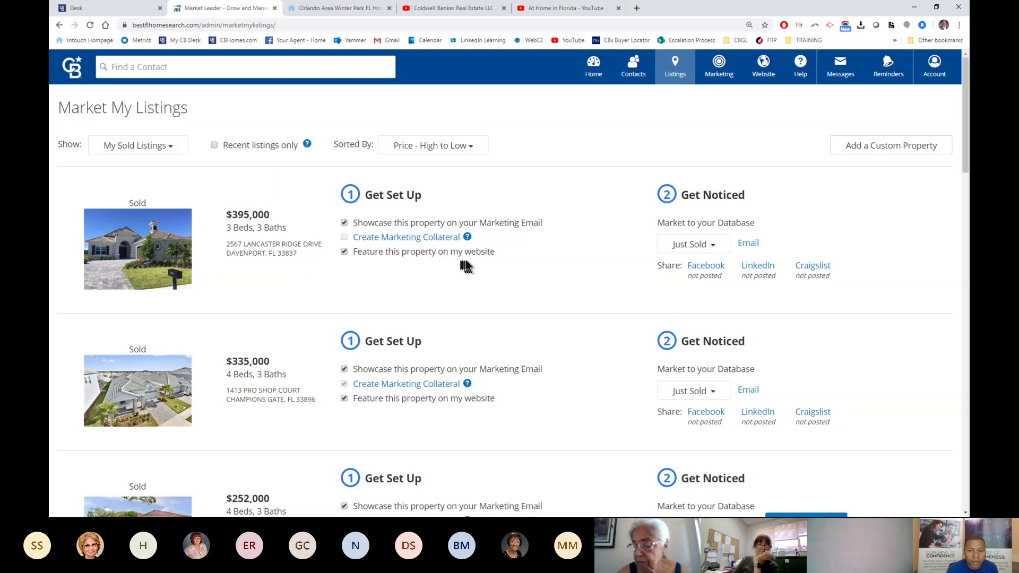
scroll(452, 301, down, 14)
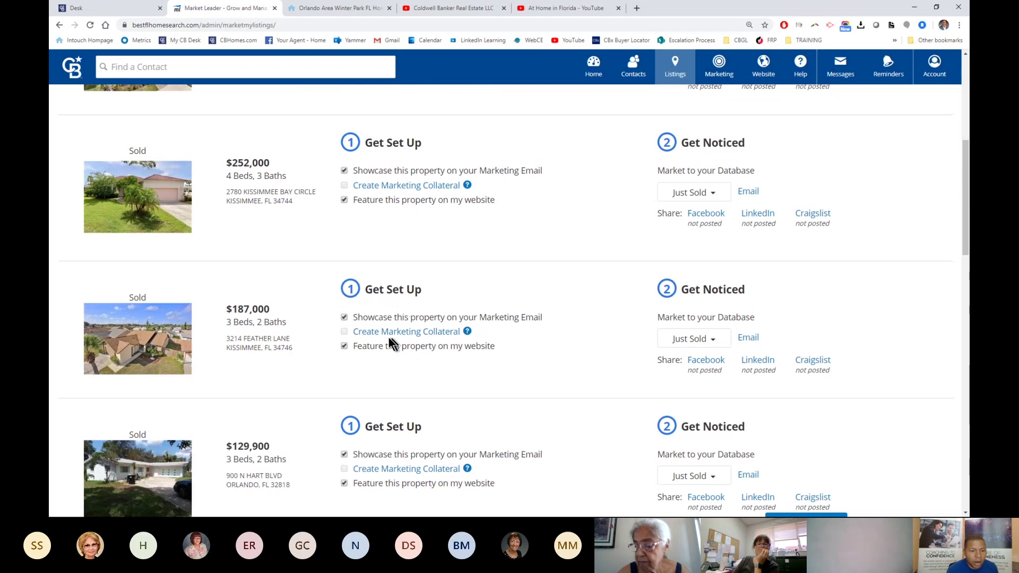
scroll(369, 337, down, 5)
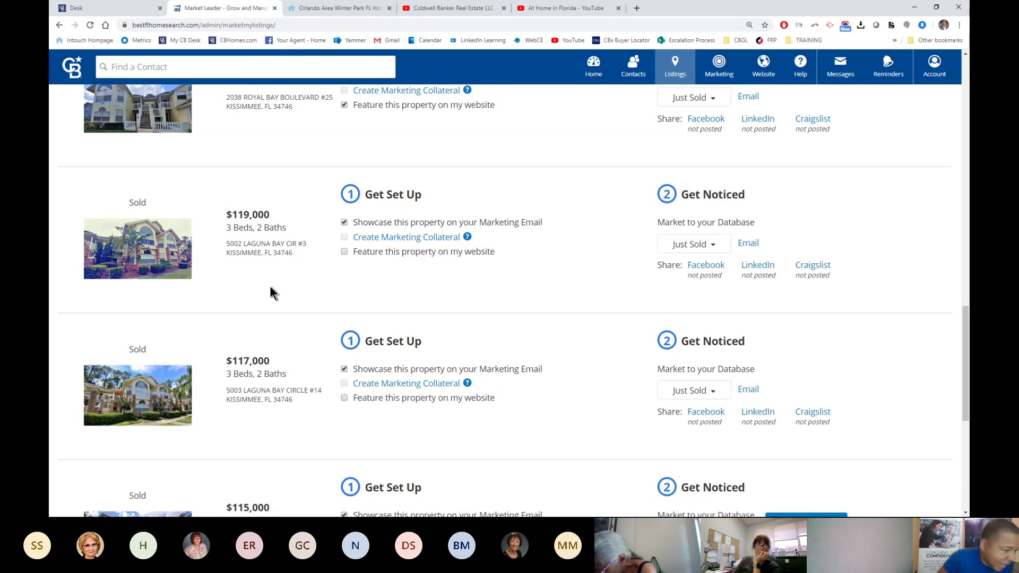
scroll(266, 295, up, 20)
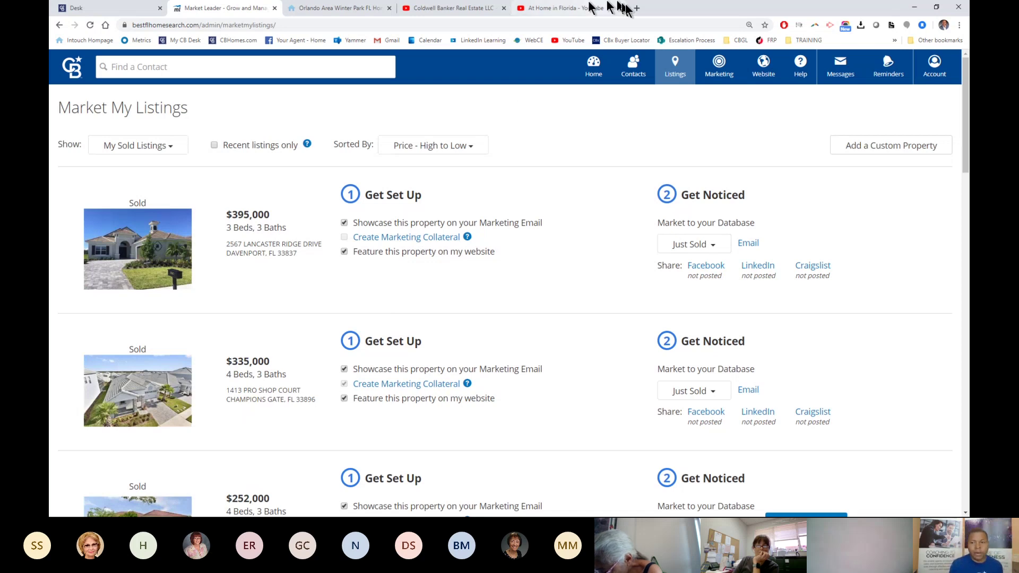
- Open the website's Pages and Menus settings and open the Home page for editing
click(727, 74)
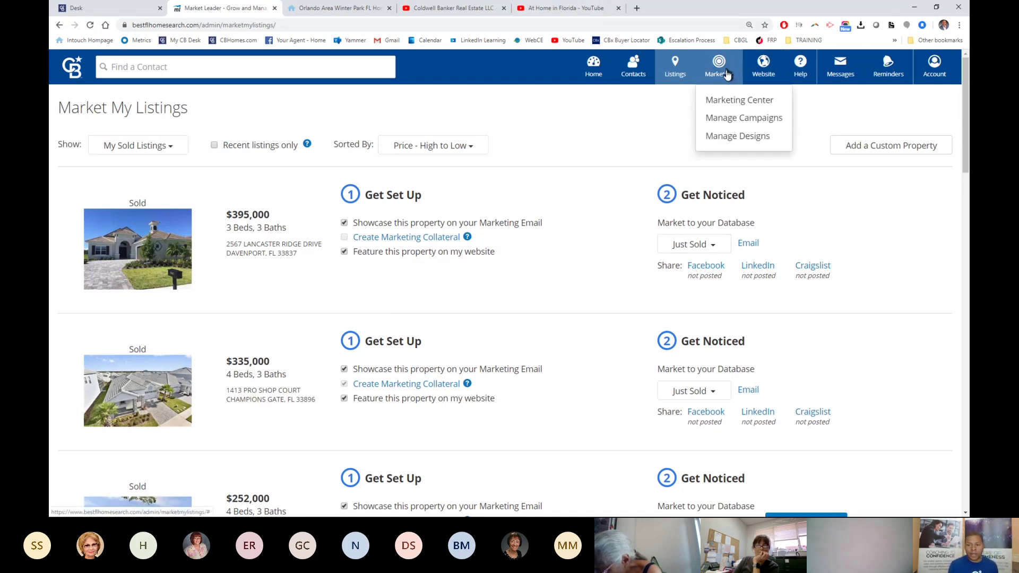
click(763, 72)
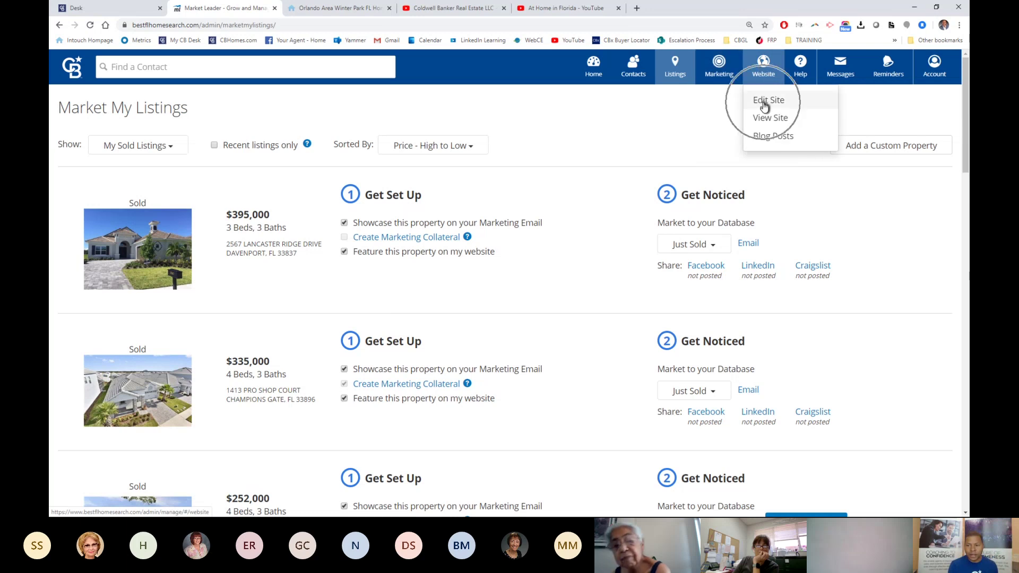
click(764, 103)
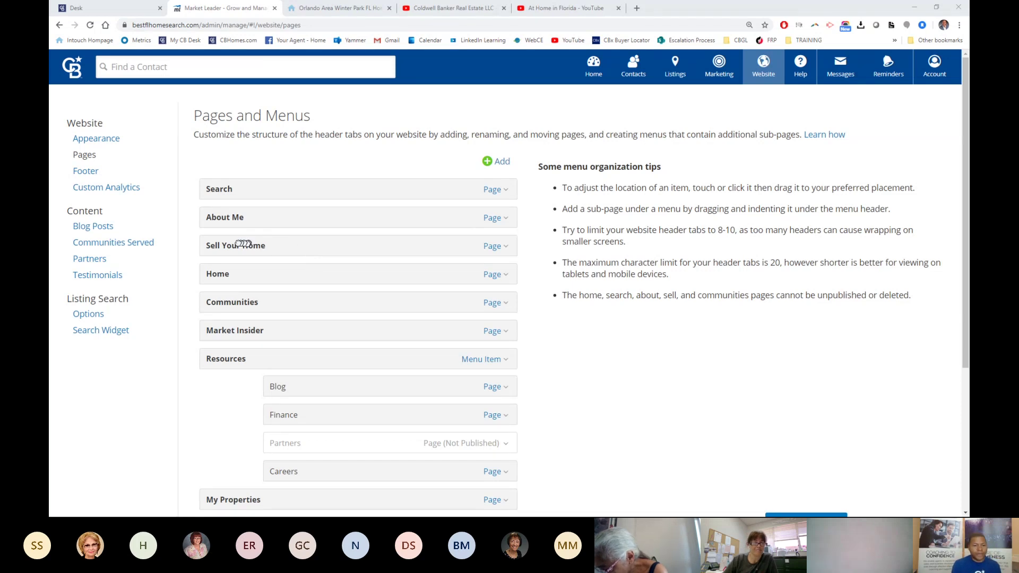
click(500, 276)
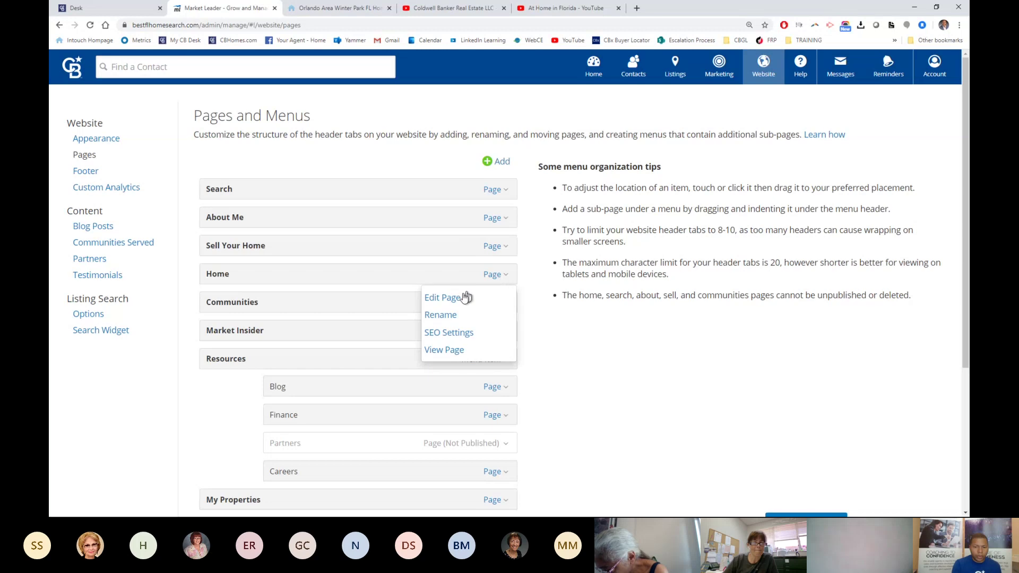
click(447, 298)
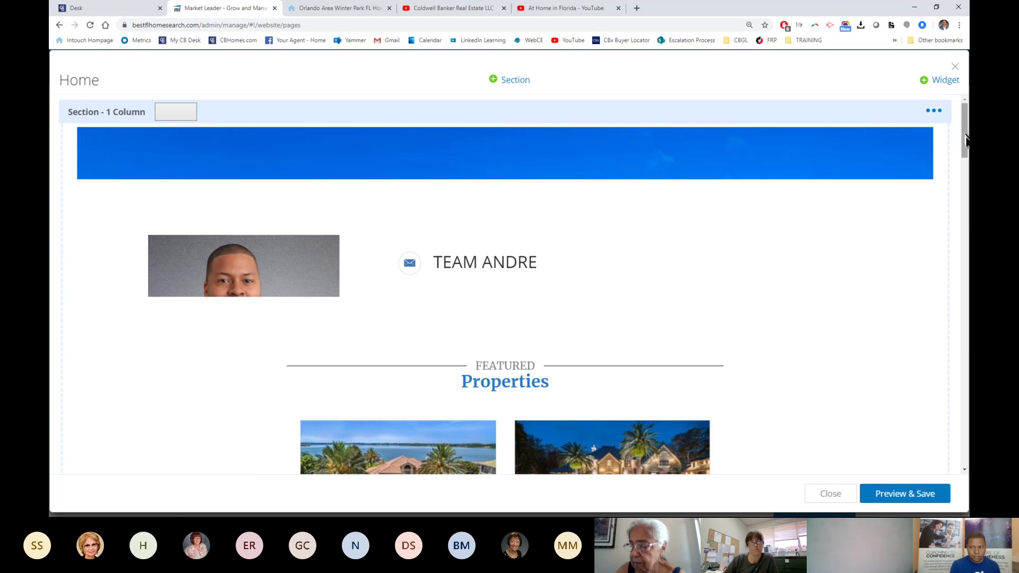
drag(965, 139, 800, 98)
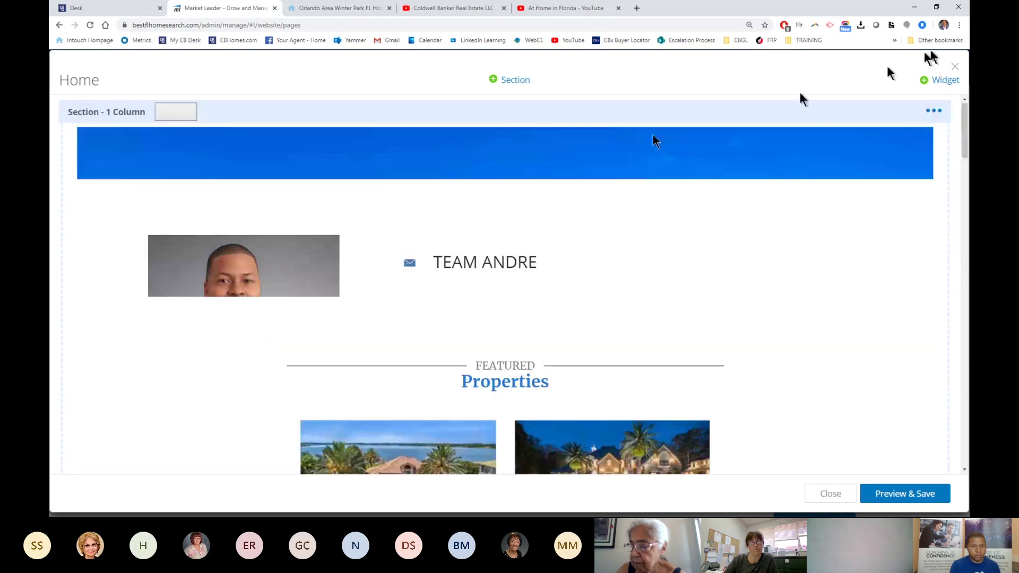
- Reload Pages and Menus and reopen the Home page editor
click(93, 26)
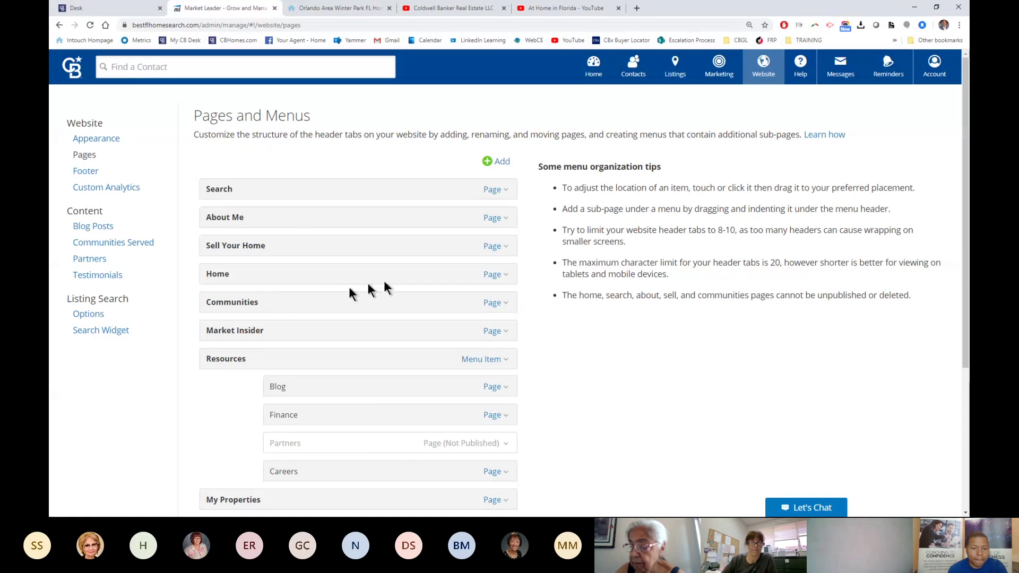
click(493, 275)
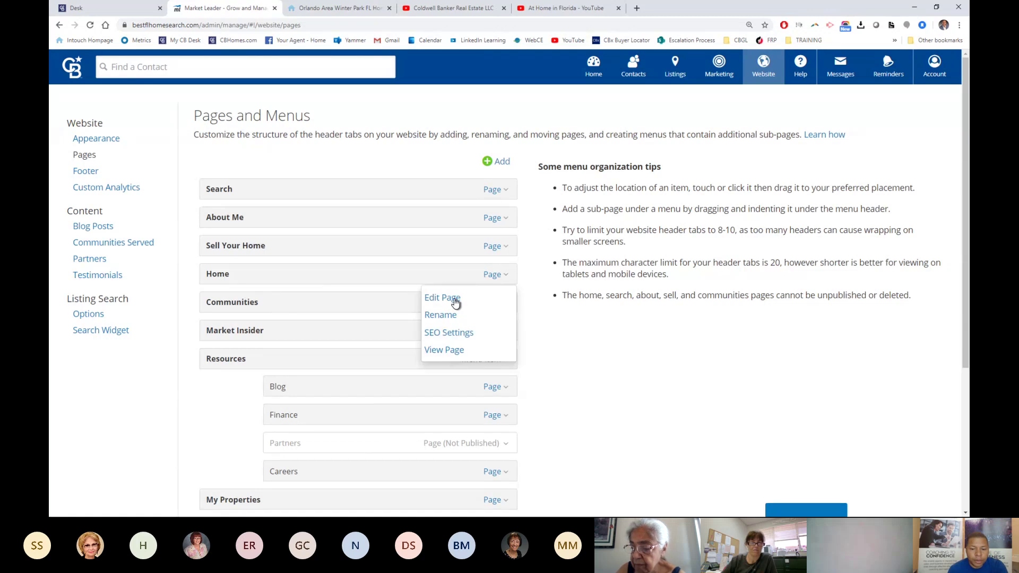
click(454, 298)
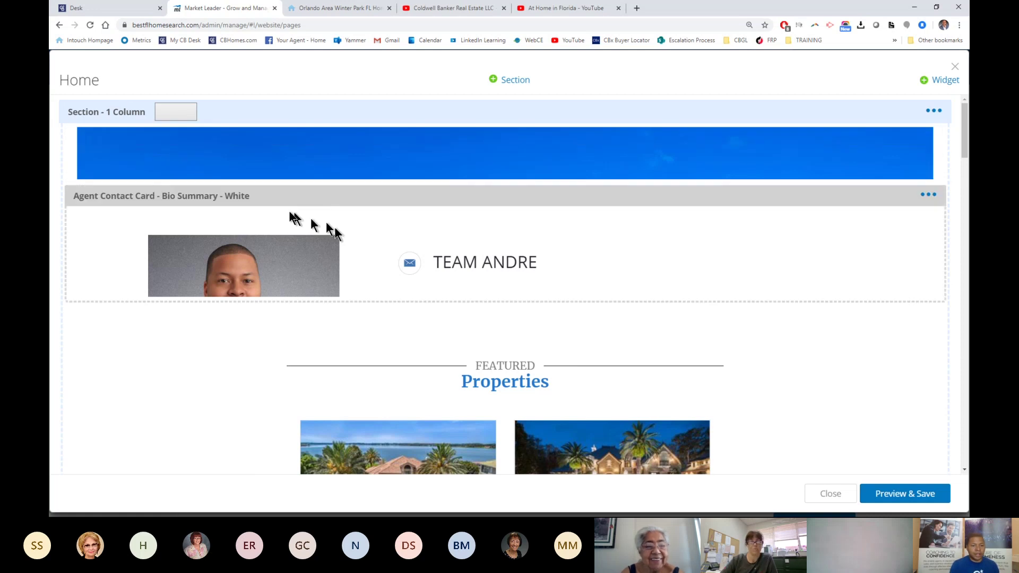
- Compare the Tiles and Single Property layouts of the My Featured Properties widget, then save it with Interactive Tiles
scroll(426, 252, down, 2)
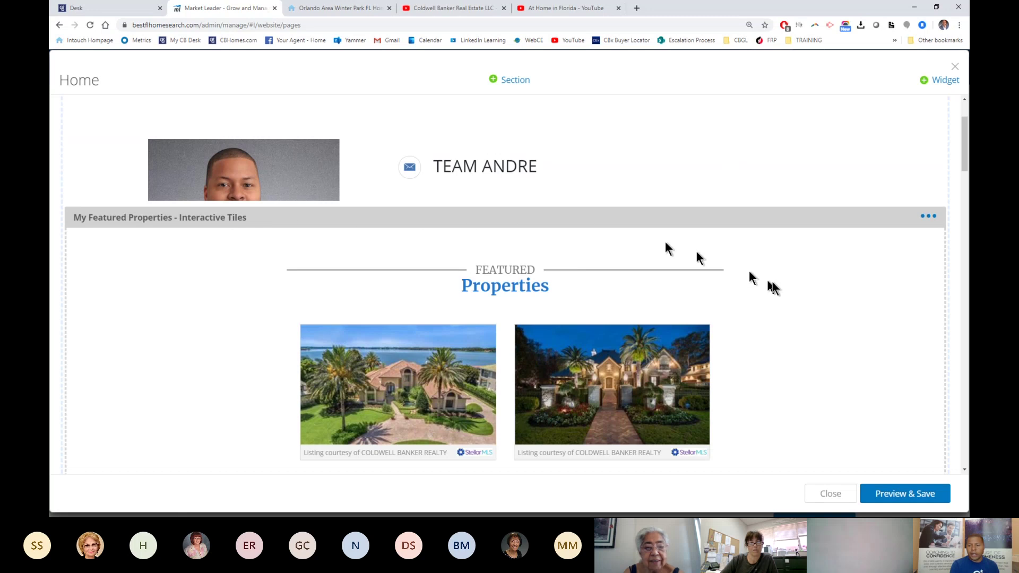
scroll(639, 355, down, 2)
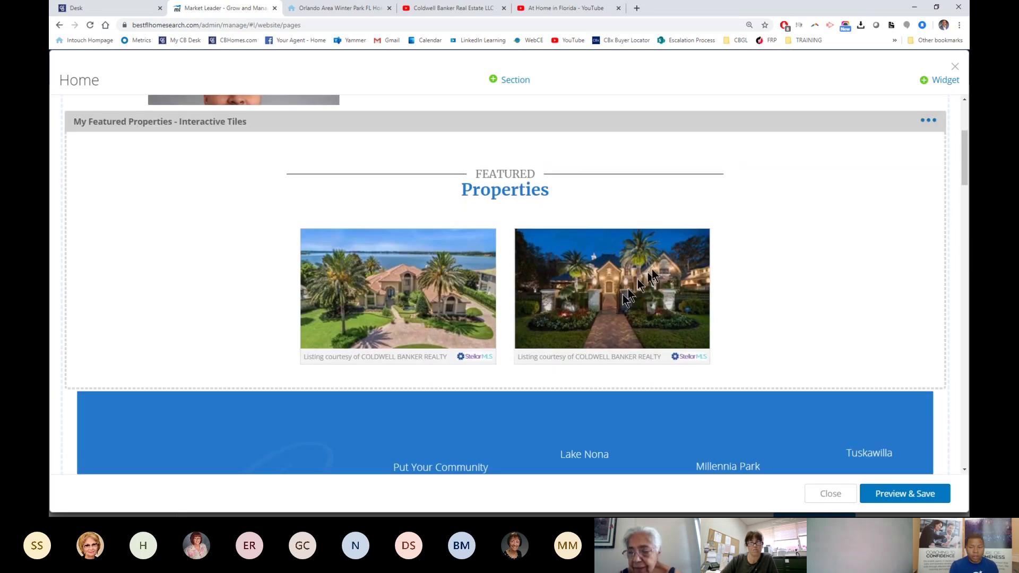
click(928, 121)
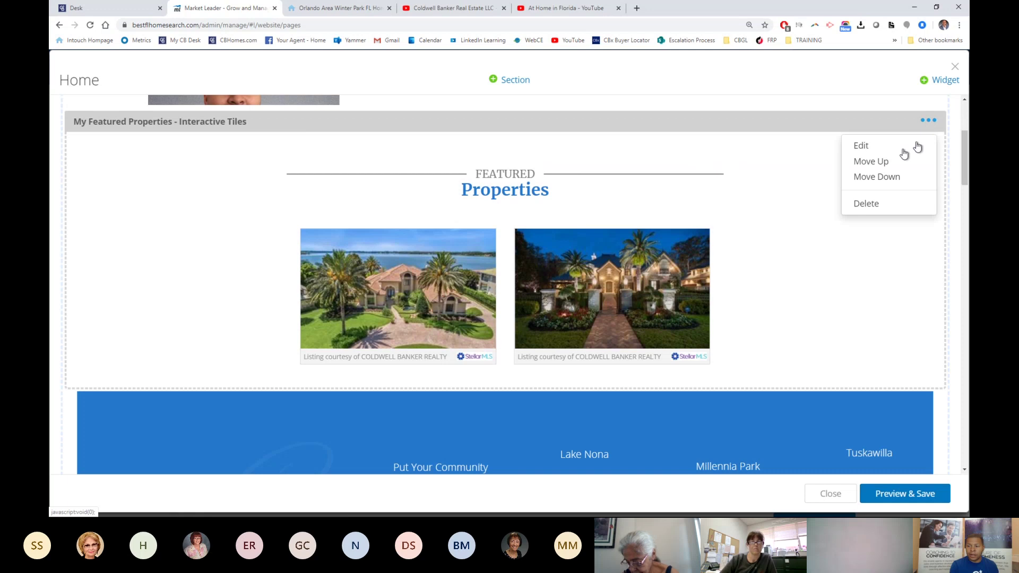
click(860, 148)
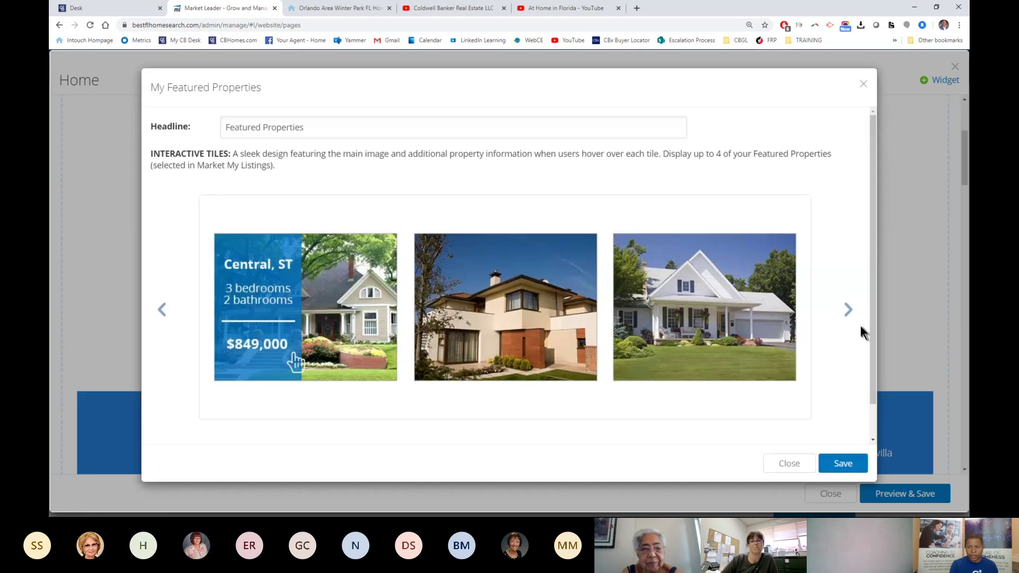
click(848, 310)
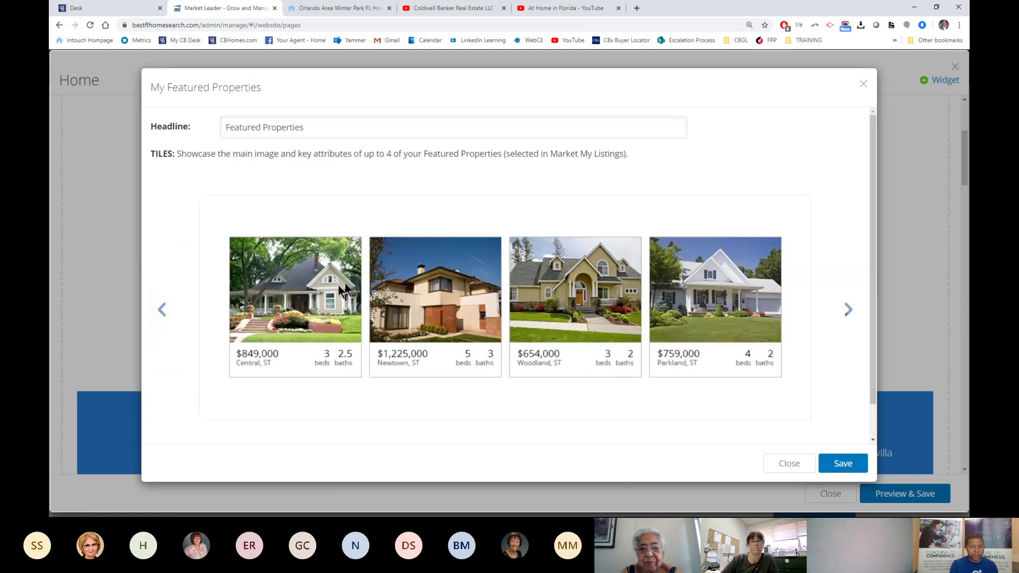
click(847, 312)
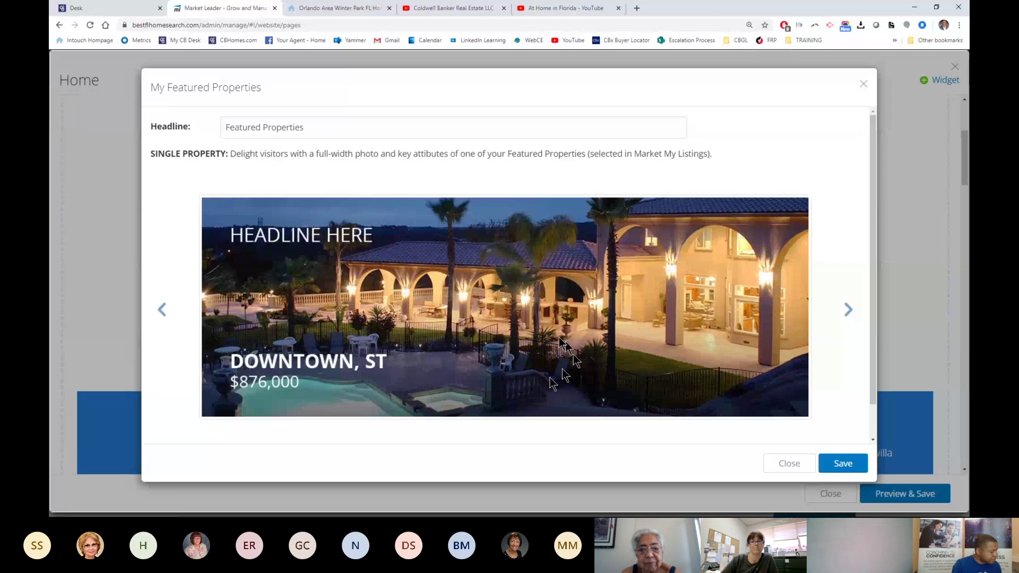
click(846, 309)
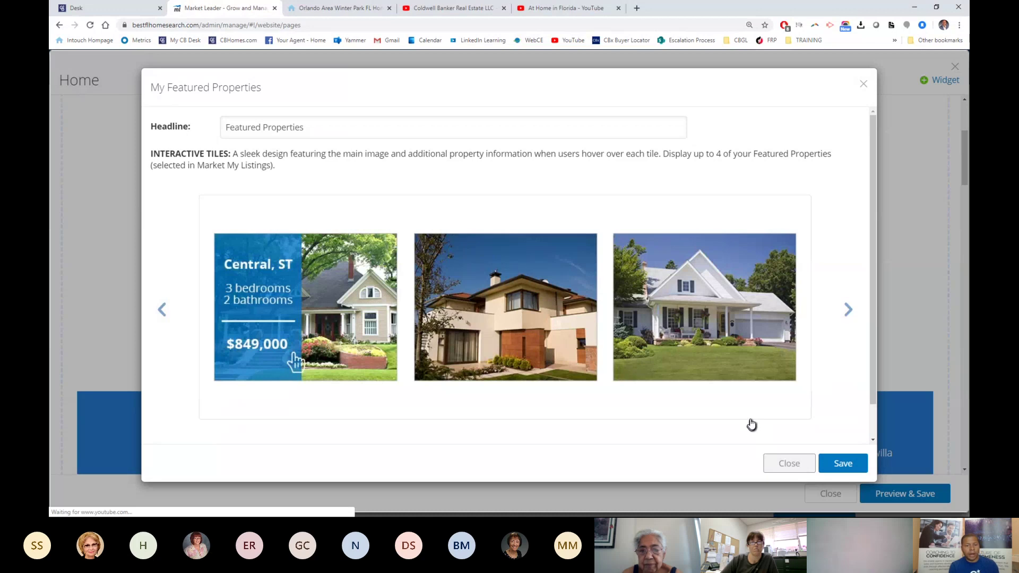
click(842, 463)
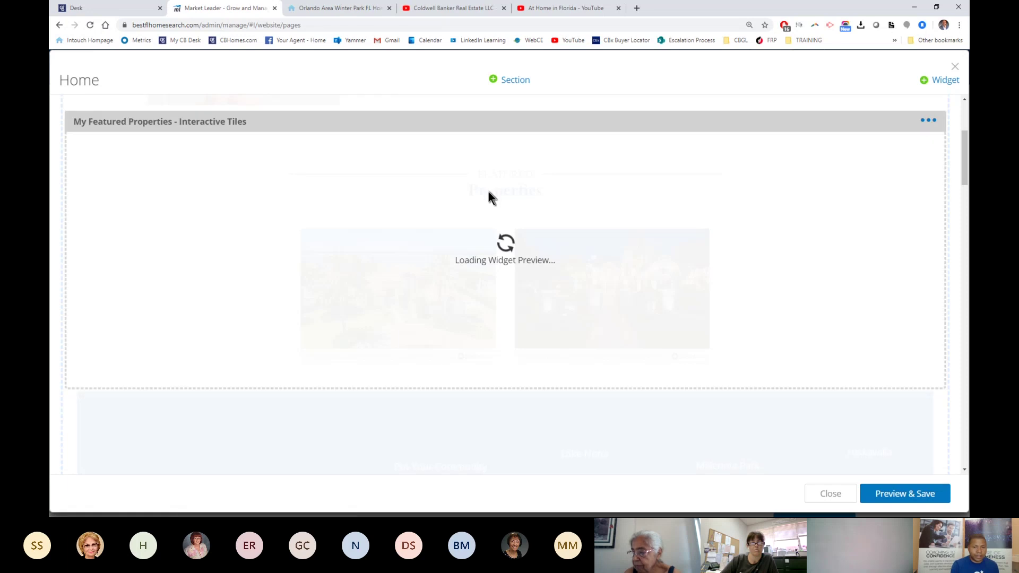
- Examine the Home page's widgets, including the contact card bio, featured properties, videos, recent sales, blog posts and website layout
scroll(497, 189, up, 5)
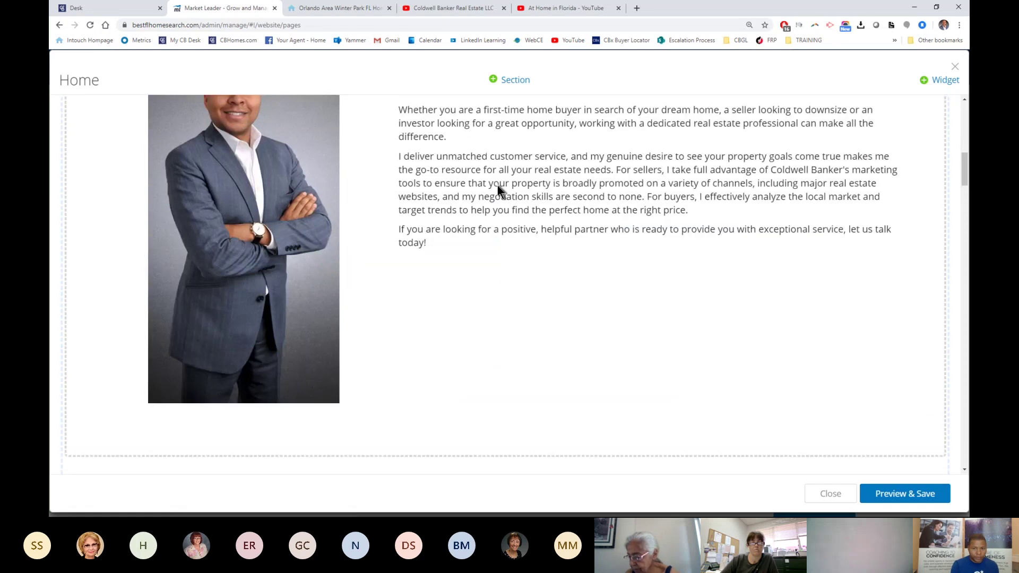
scroll(566, 249, up, 3)
scroll(559, 255, down, 10)
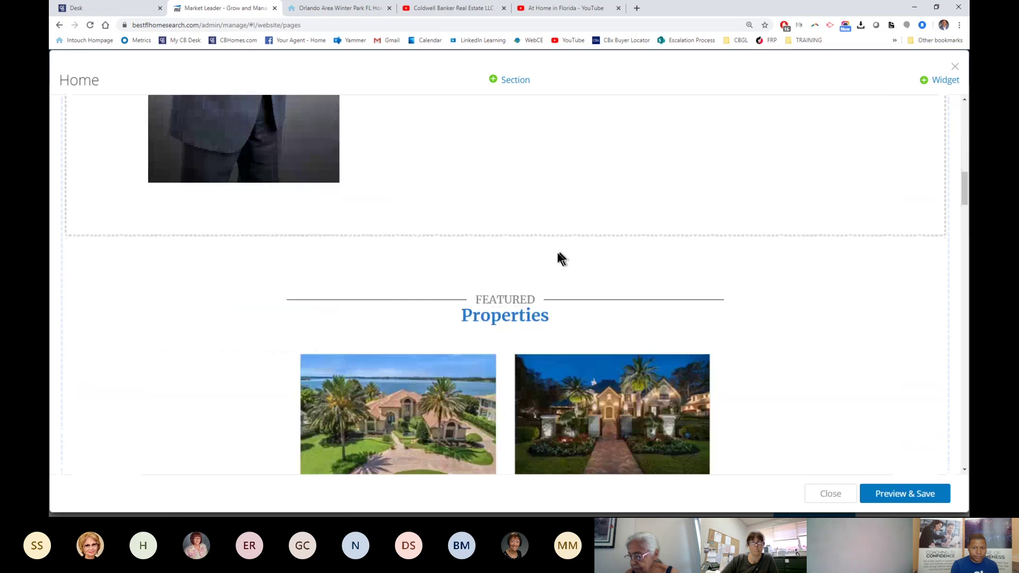
scroll(531, 274, down, 10)
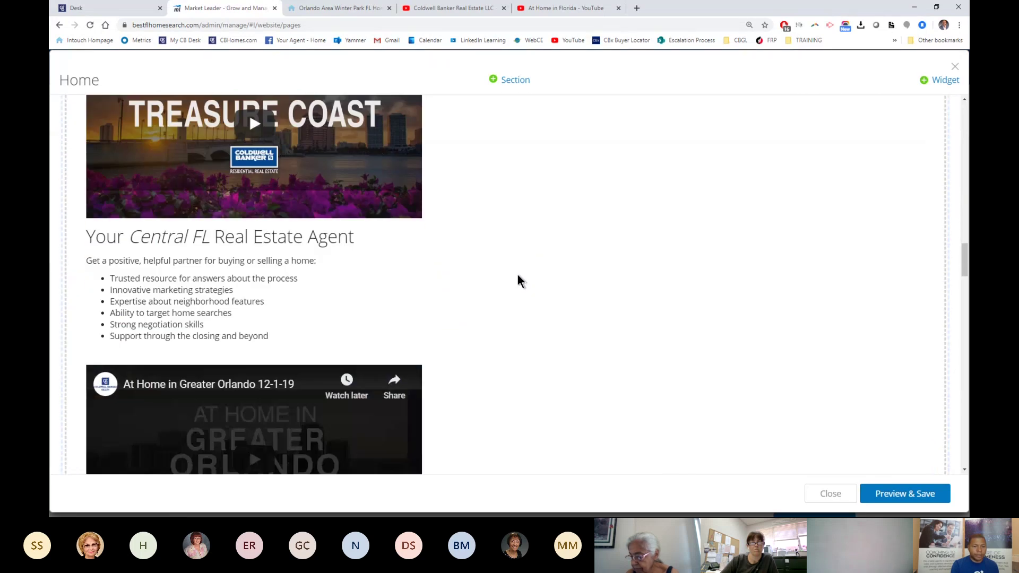
scroll(515, 276, down, 6)
scroll(499, 308, up, 4)
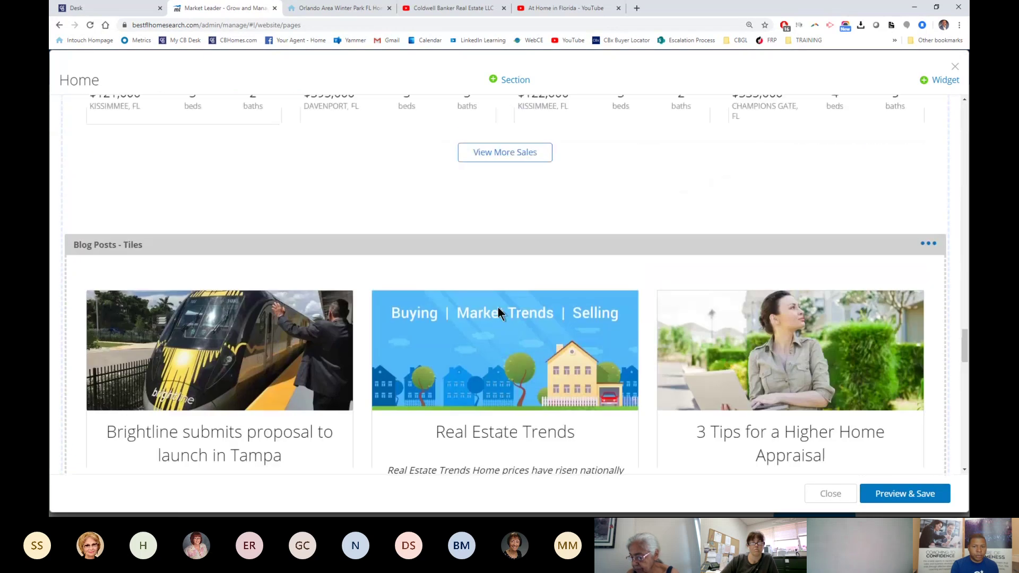
scroll(536, 191, up, 1)
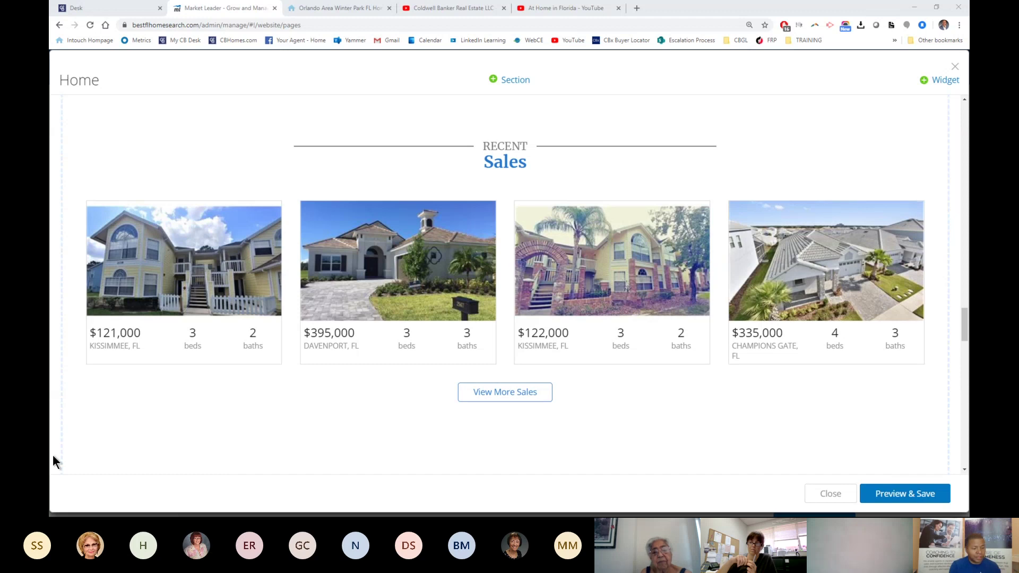
scroll(254, 409, up, 10)
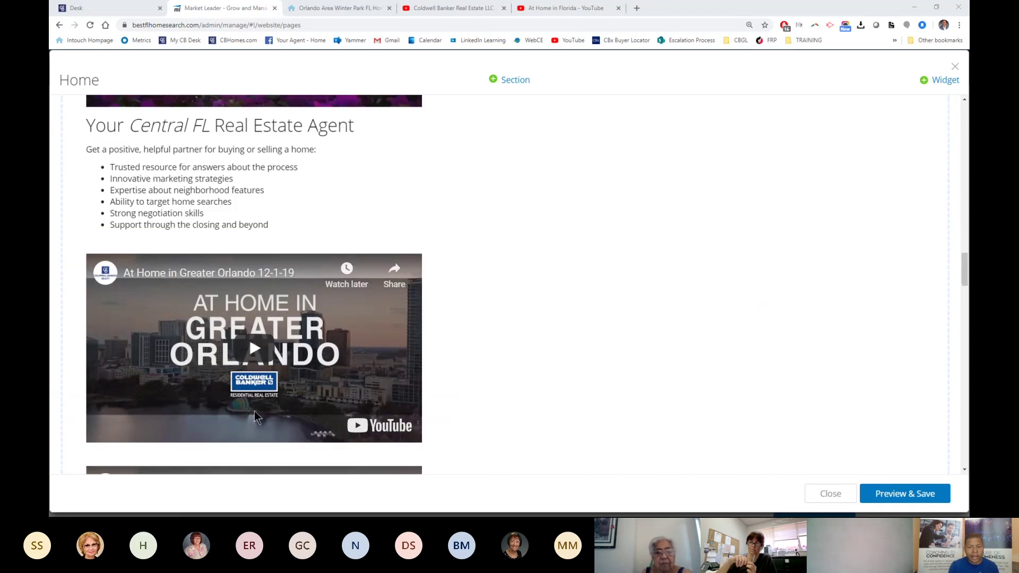
scroll(254, 410, up, 10)
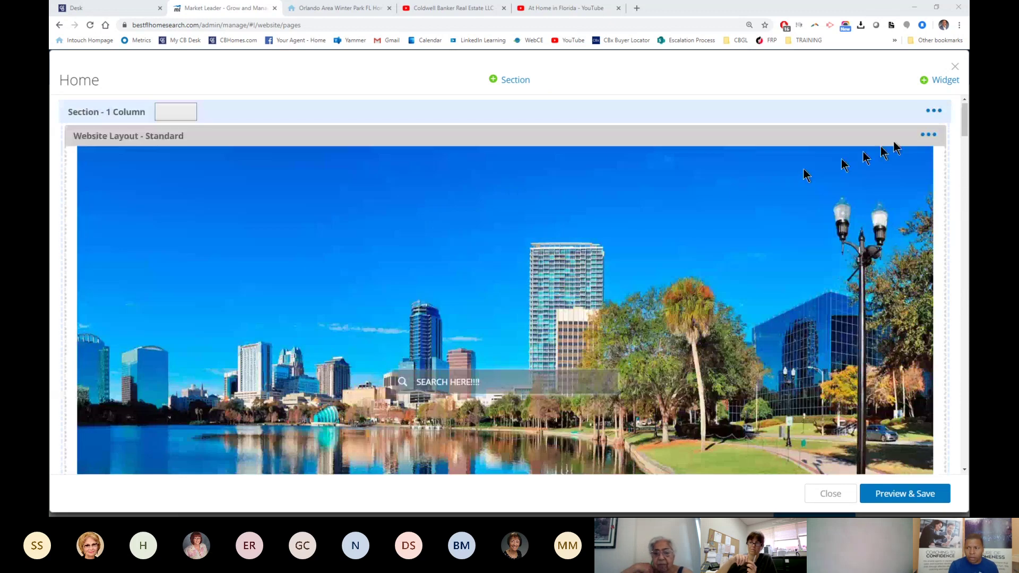
- Close the Home page editor, open Market My Listings and view the available listing sources
click(955, 69)
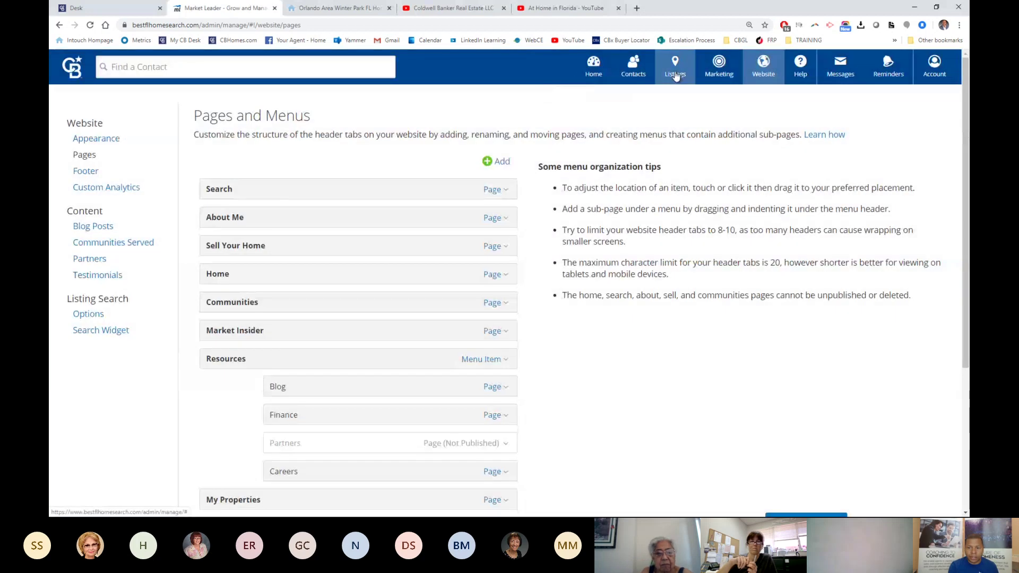
click(675, 76)
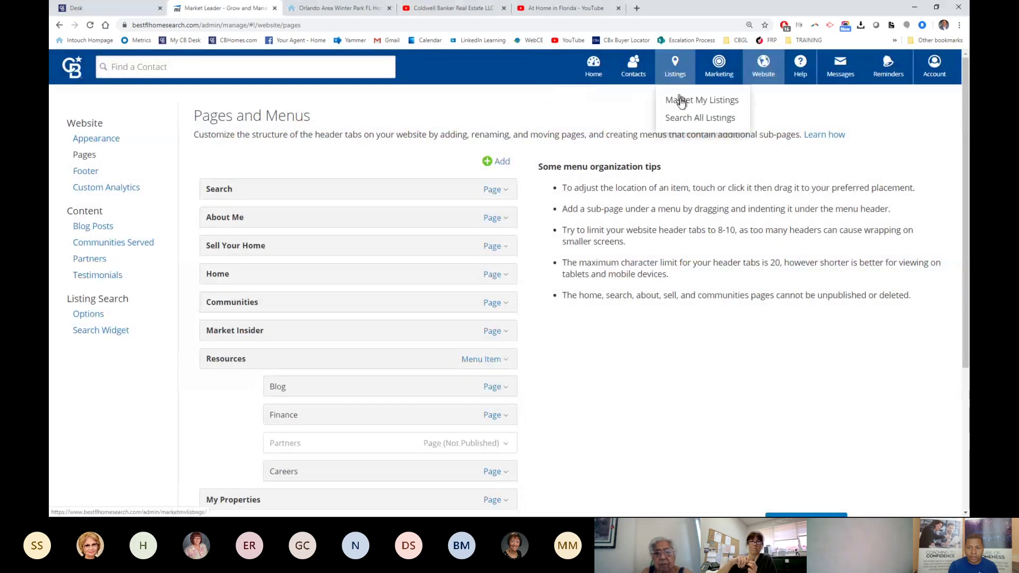
click(677, 100)
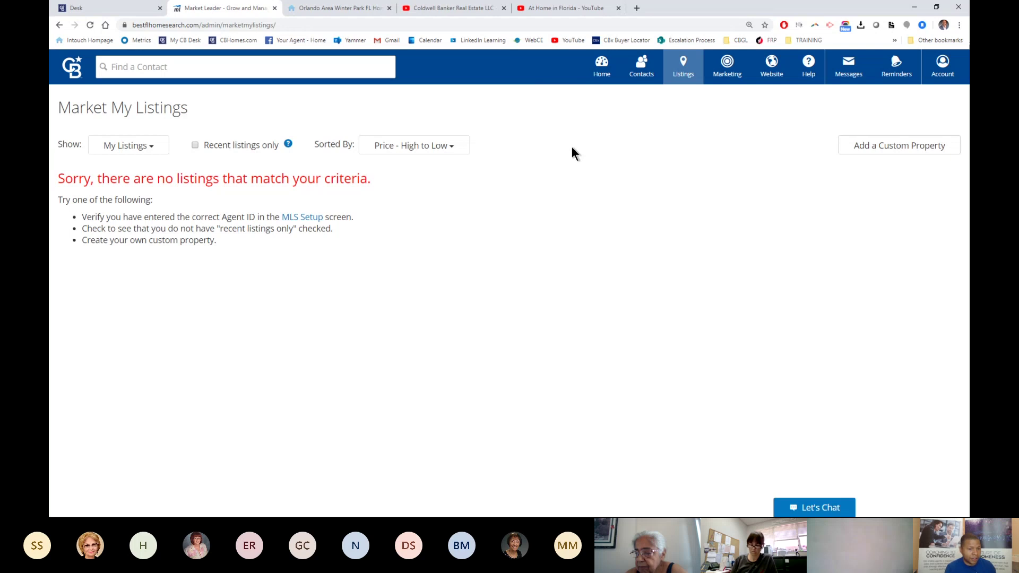
click(127, 152)
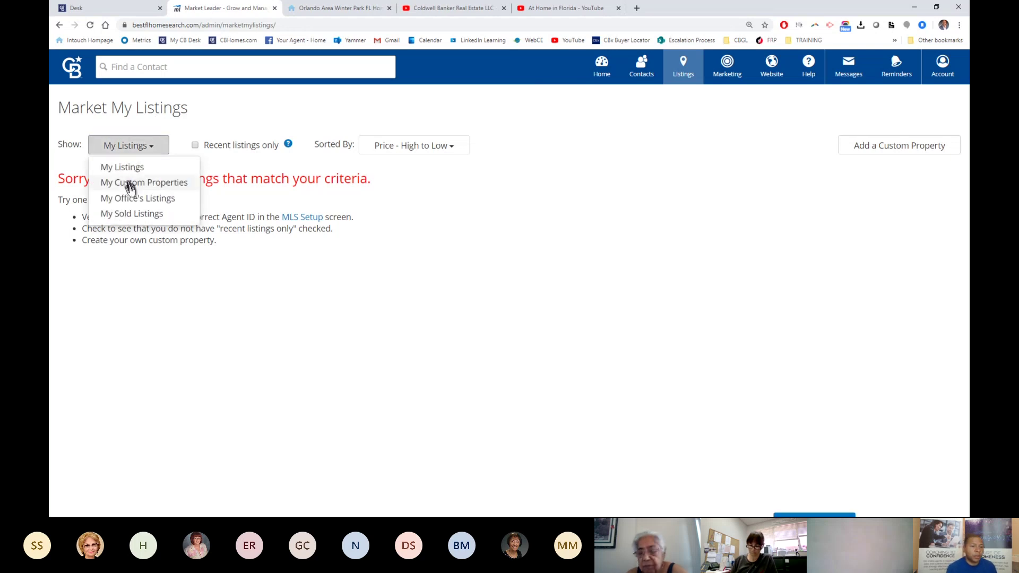
click(480, 204)
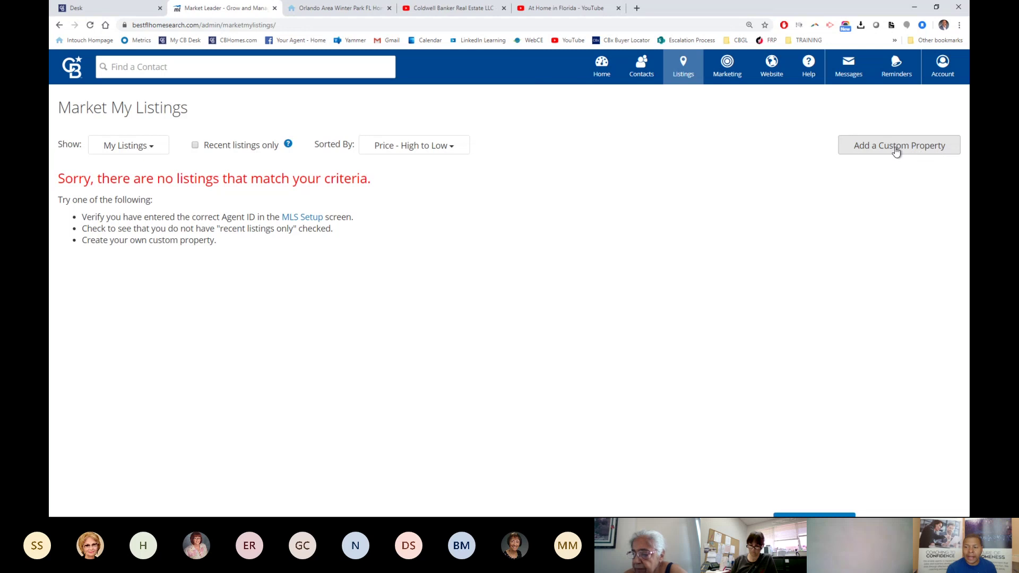
- Open the form for a new custom property and examine its summary, details and additional information fields
click(895, 151)
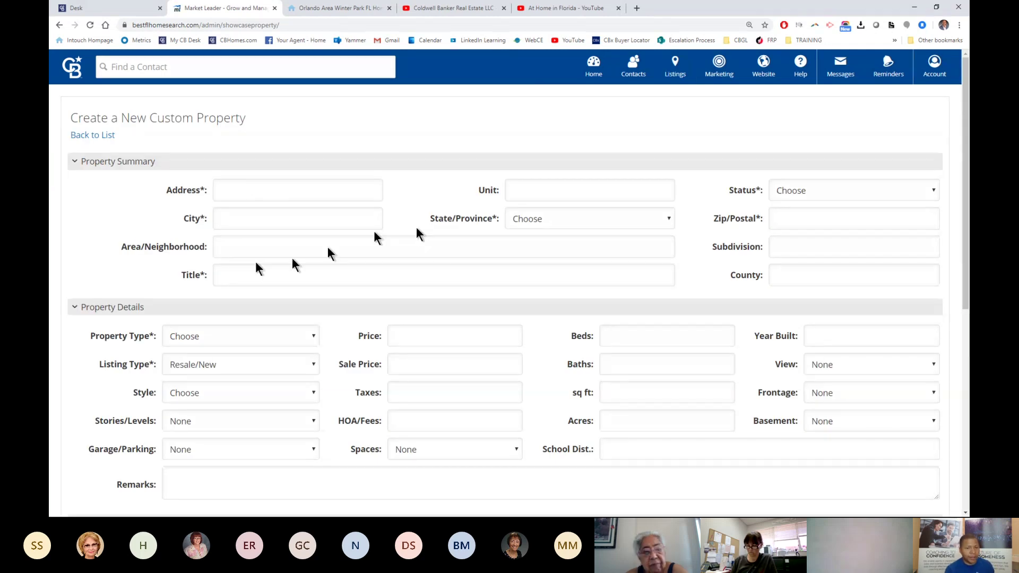
scroll(484, 236, down, 5)
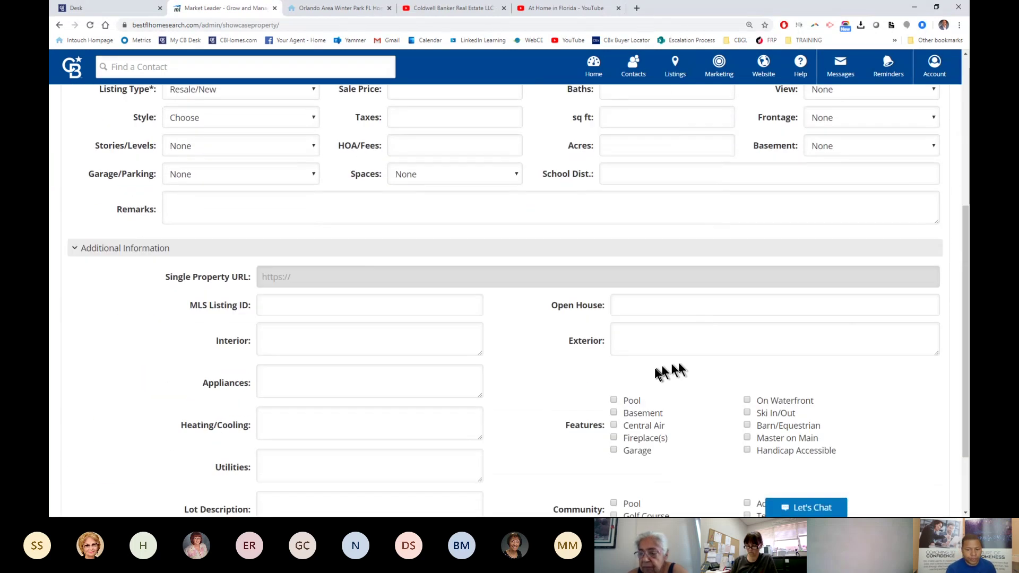
scroll(524, 425, down, 2)
scroll(488, 404, up, 6)
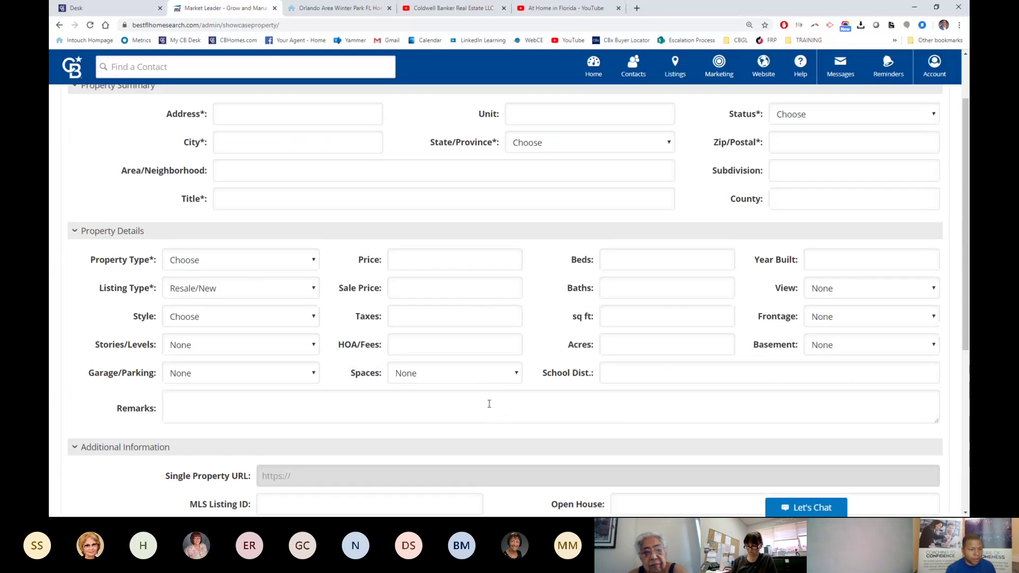
scroll(489, 404, up, 1)
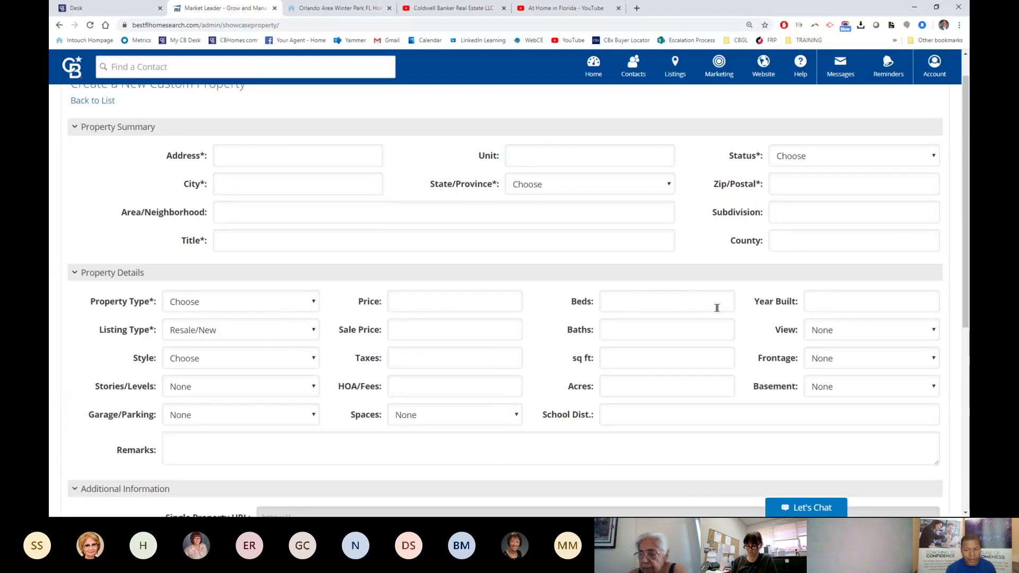
scroll(547, 325, up, 1)
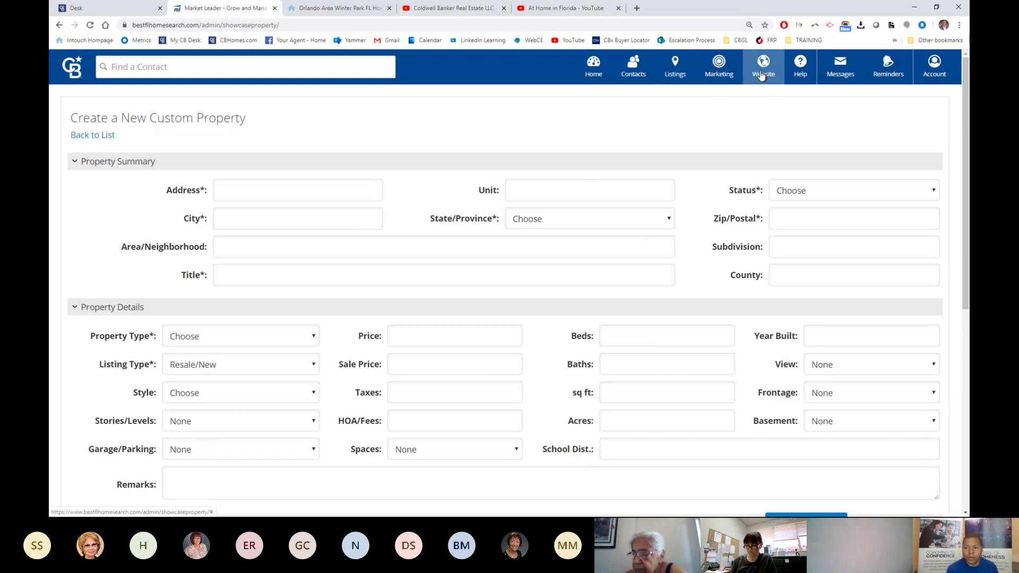
- Return to the website's Pages and Menus settings and review the page list and the Home page's options
mouse_move(764, 75)
click(765, 106)
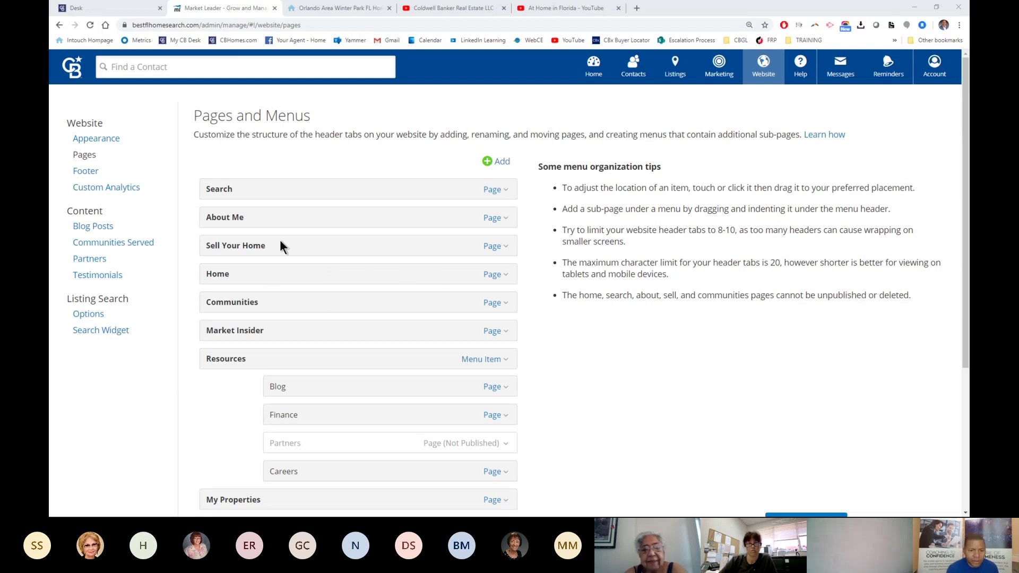
click(490, 276)
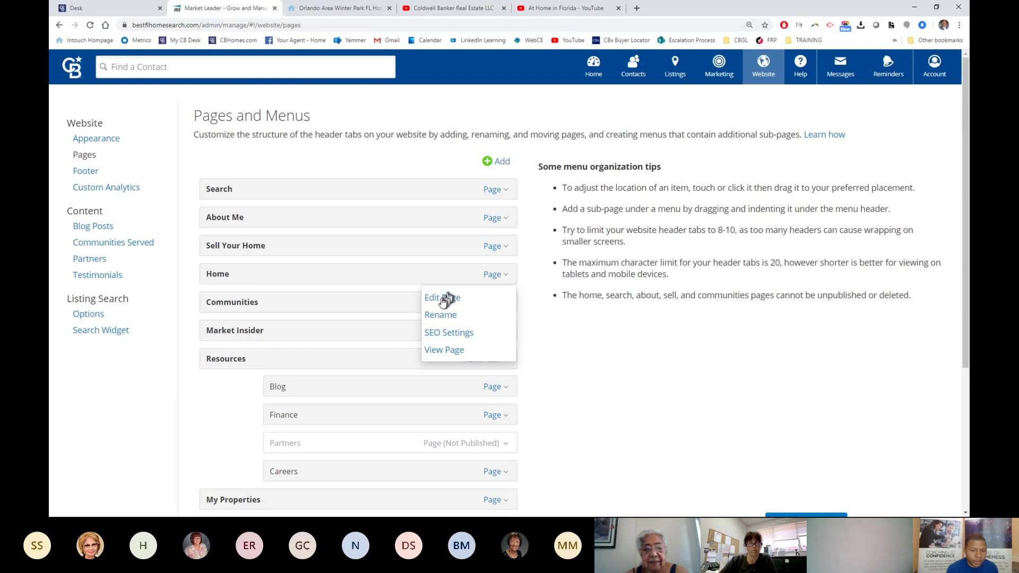
click(382, 292)
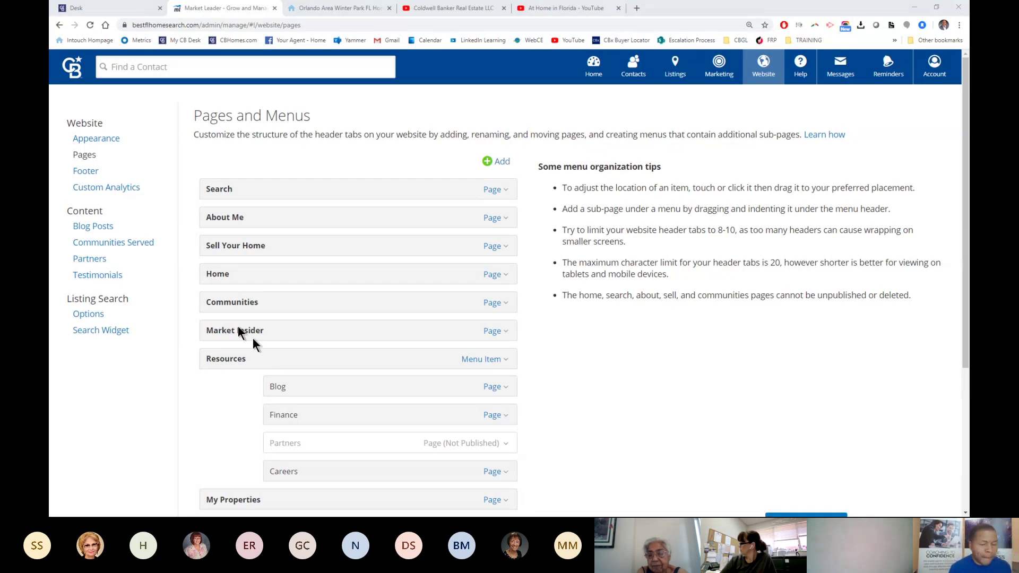
scroll(495, 339, down, 2)
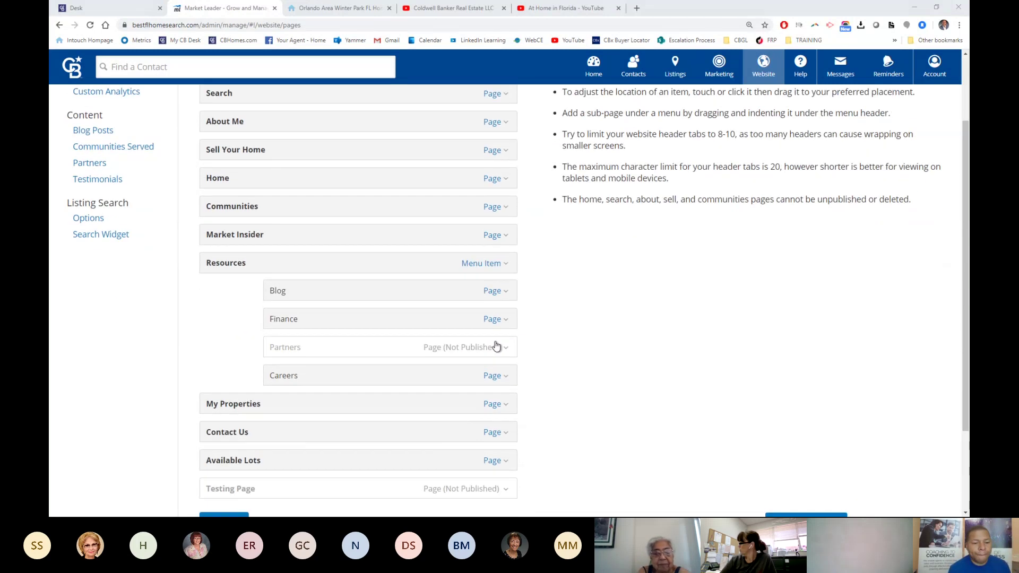
scroll(228, 363, up, 1)
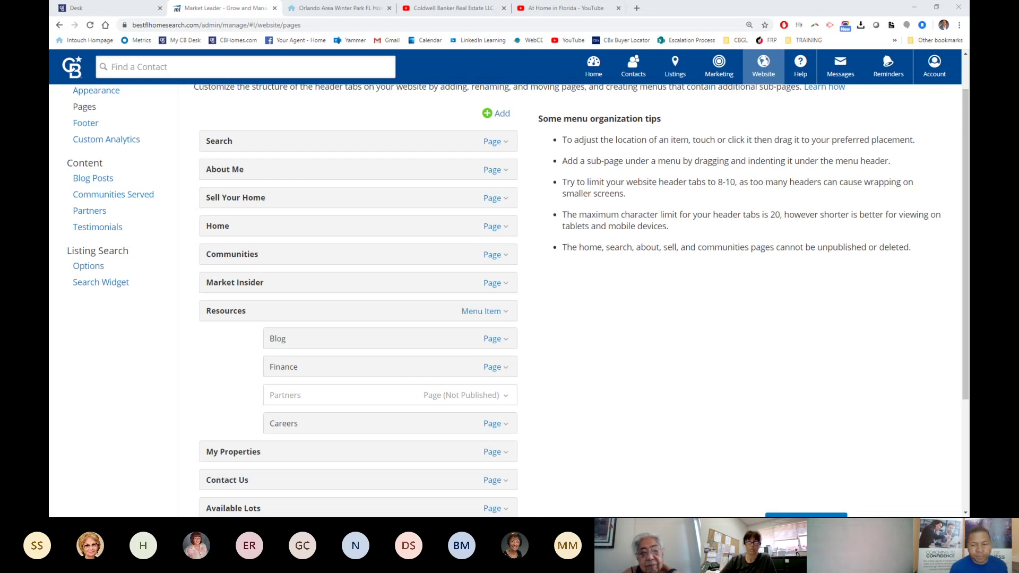
scroll(393, 346, down, 2)
scroll(380, 346, up, 1)
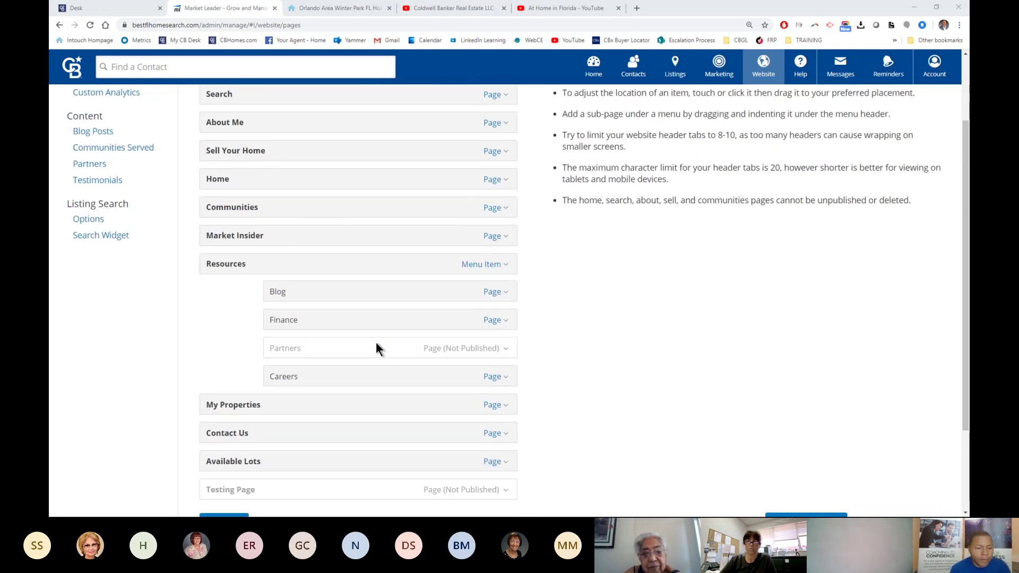
scroll(371, 347, up, 2)
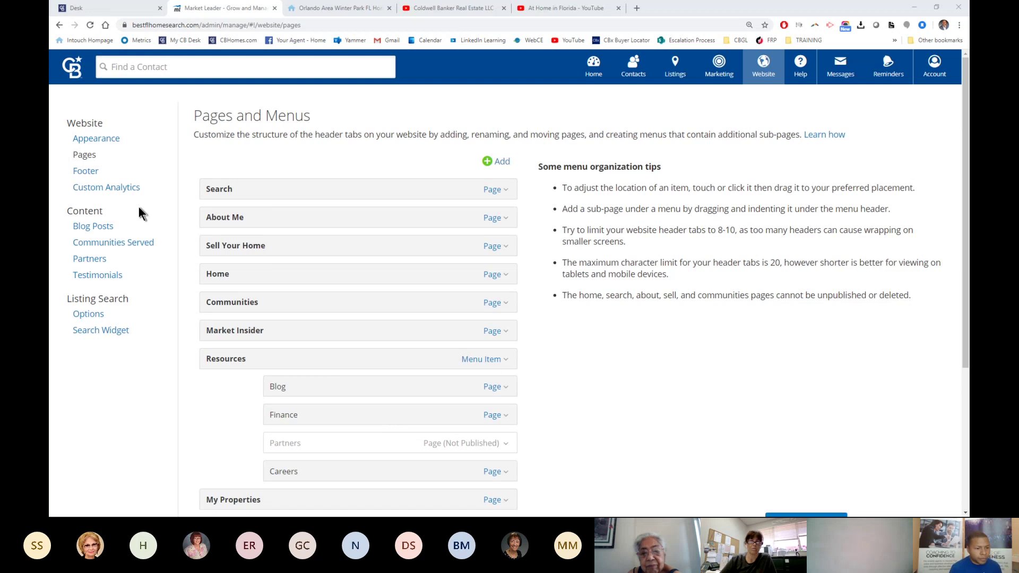
- Open the Communities Served settings and compare them with the Communities Served section on the live website's home page
click(108, 243)
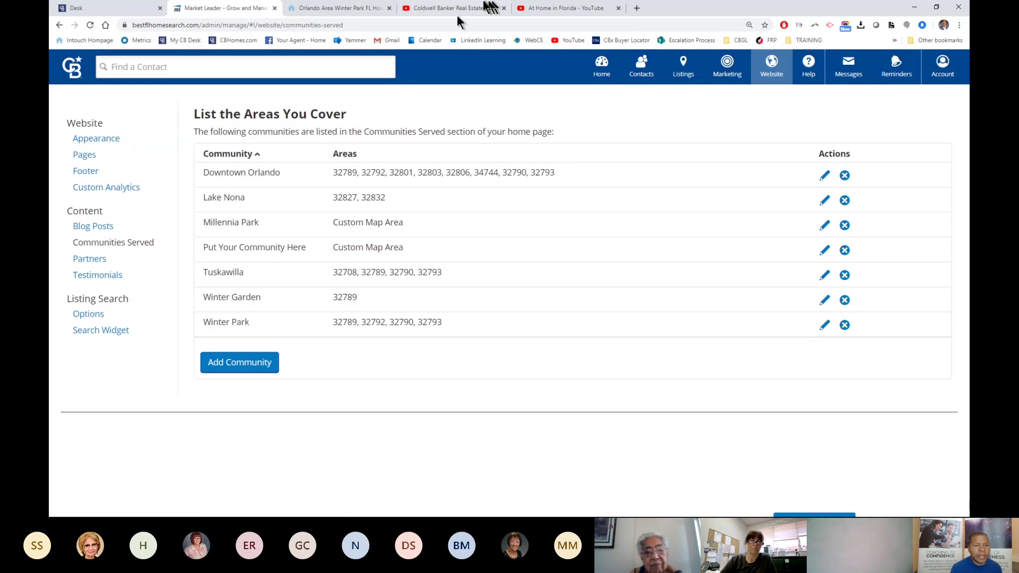
click(367, 8)
scroll(510, 434, down, 7)
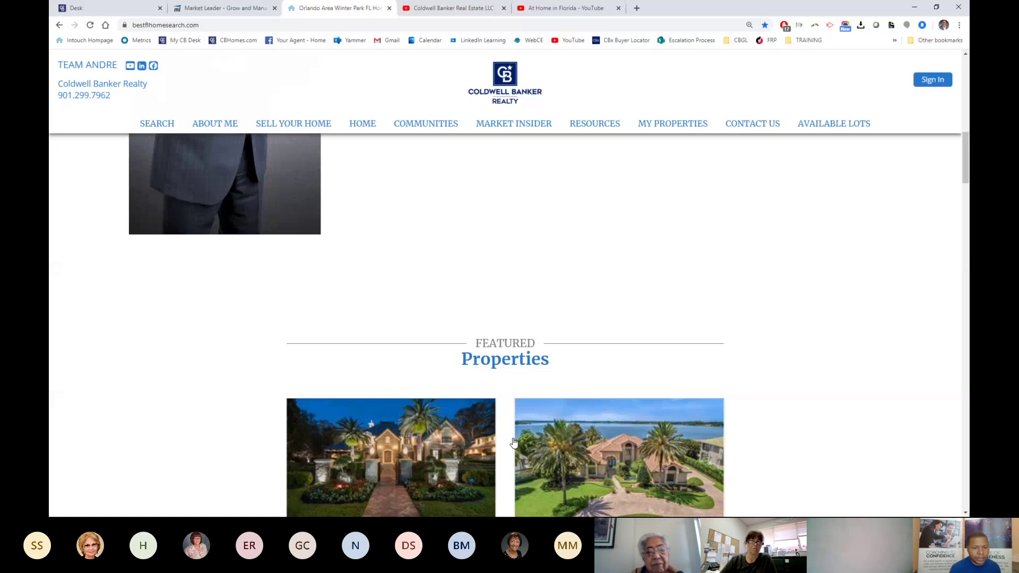
scroll(510, 438, down, 8)
scroll(507, 431, up, 1)
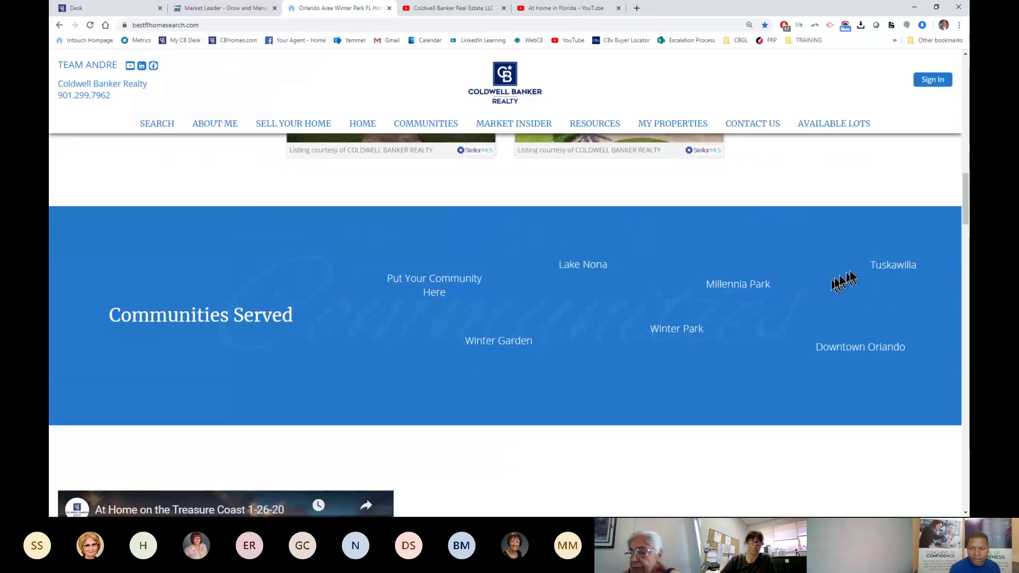
- Return to the Communities Served settings and start a new community named Summer Oaks
click(213, 9)
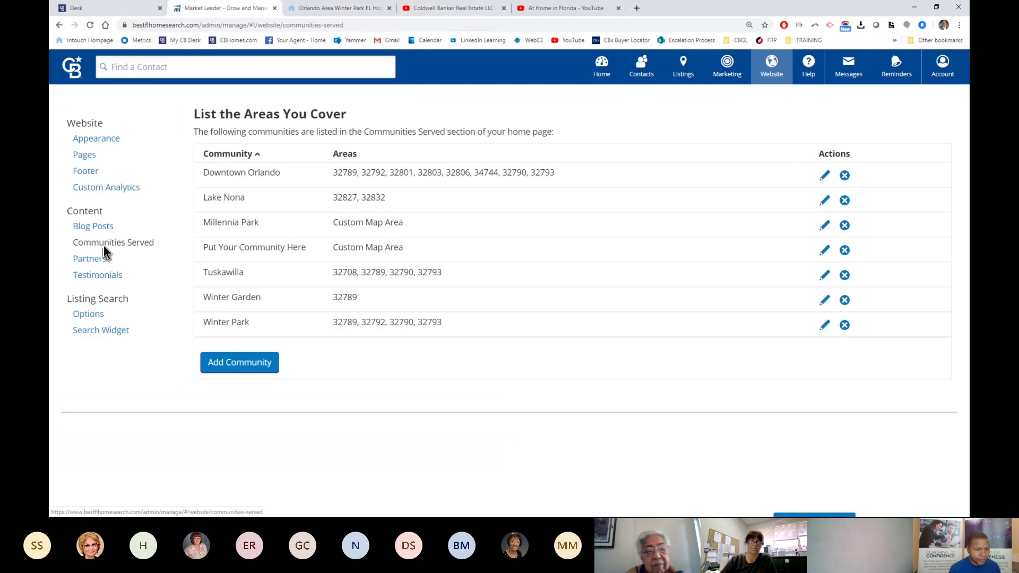
click(234, 371)
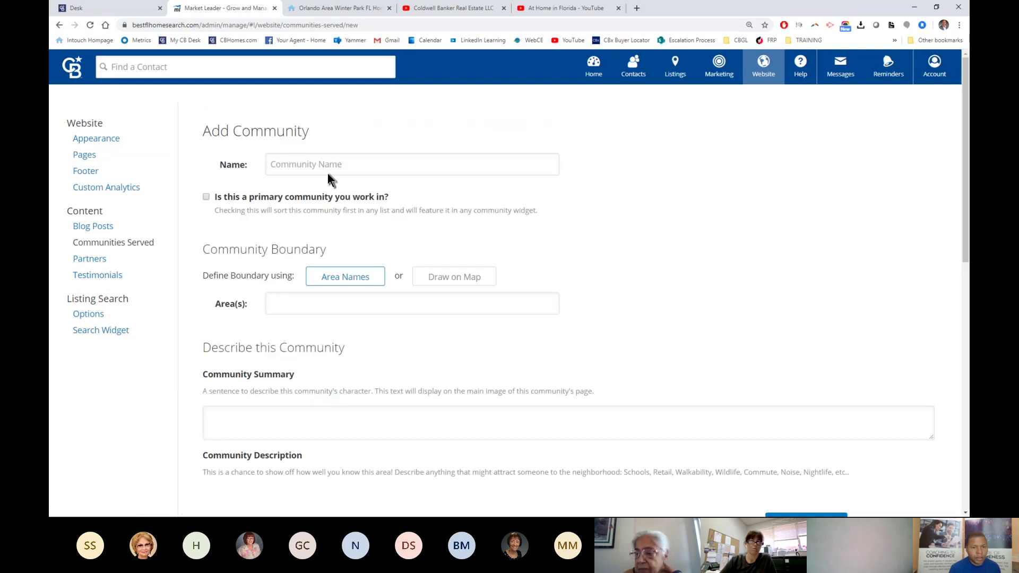
click(335, 164)
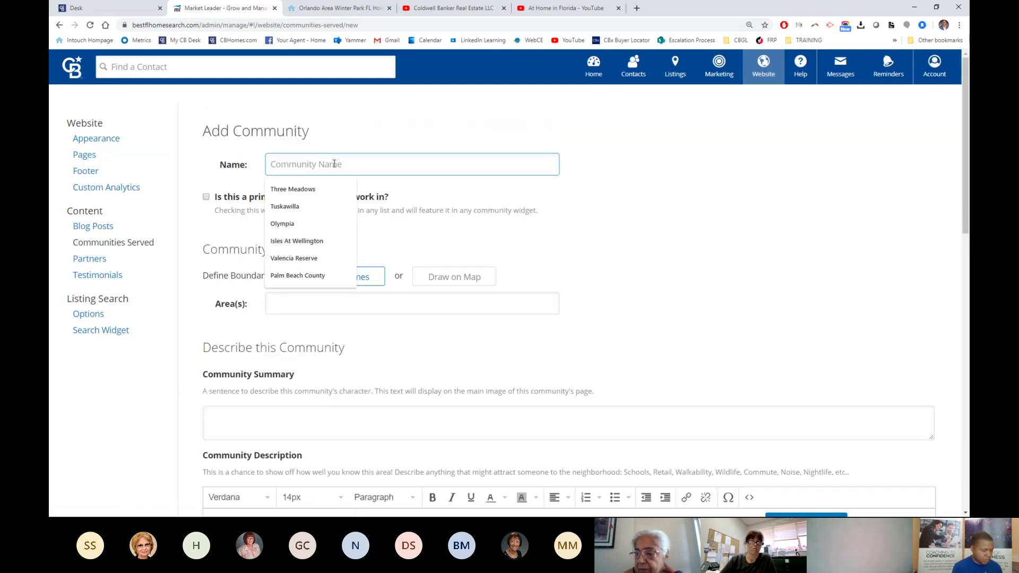
text(Summer Oaks)
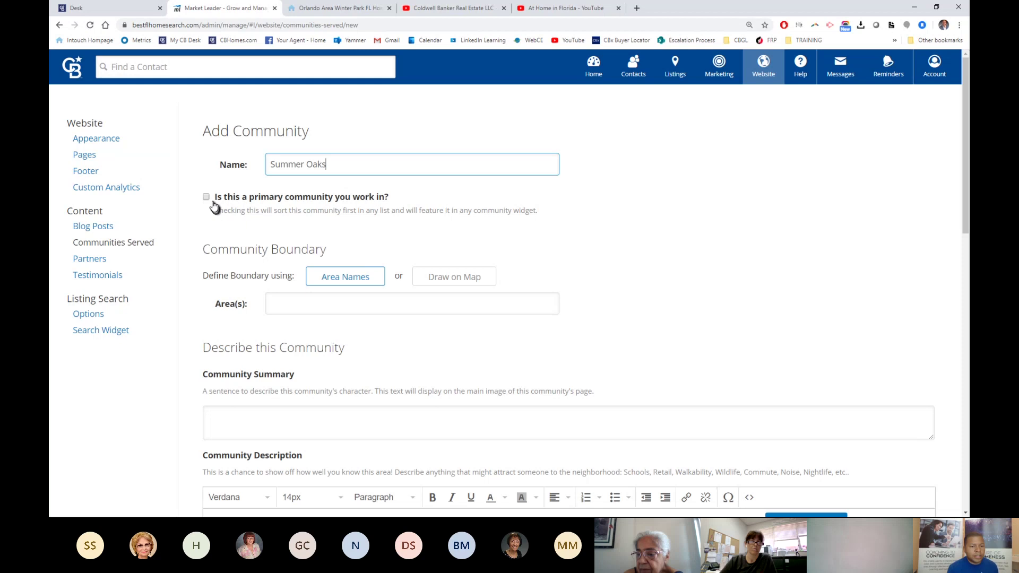
- Set the Summer Oaks boundary to be defined with Draw on Map and explore the map around Malibu Groves
scroll(346, 258, down, 1)
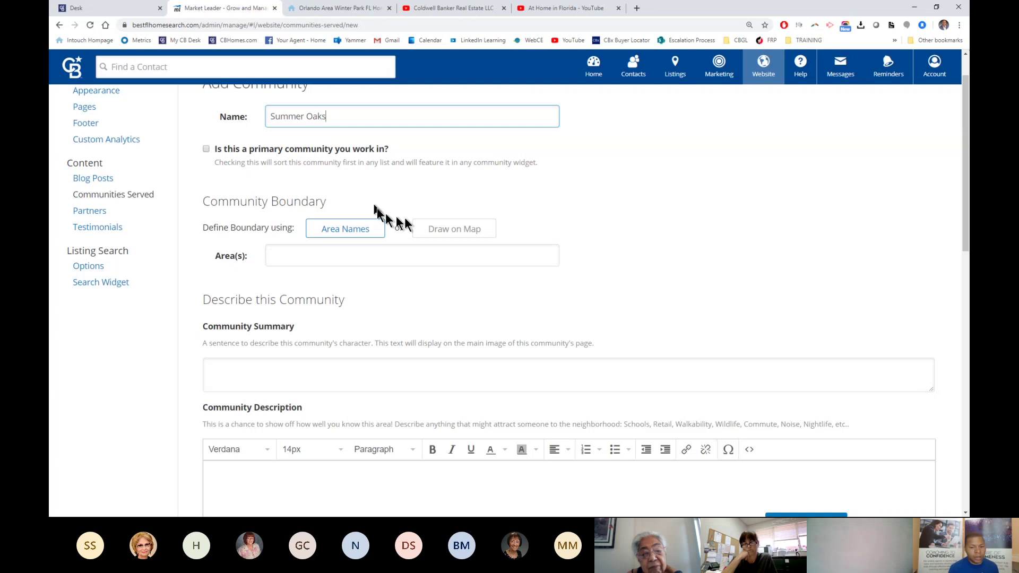
click(439, 232)
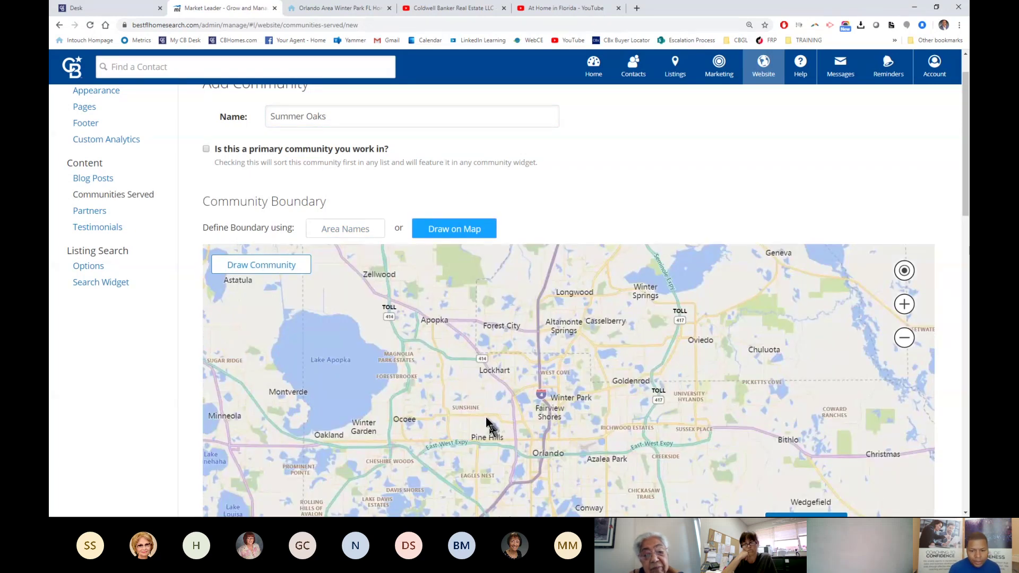
scroll(454, 394, up, 3)
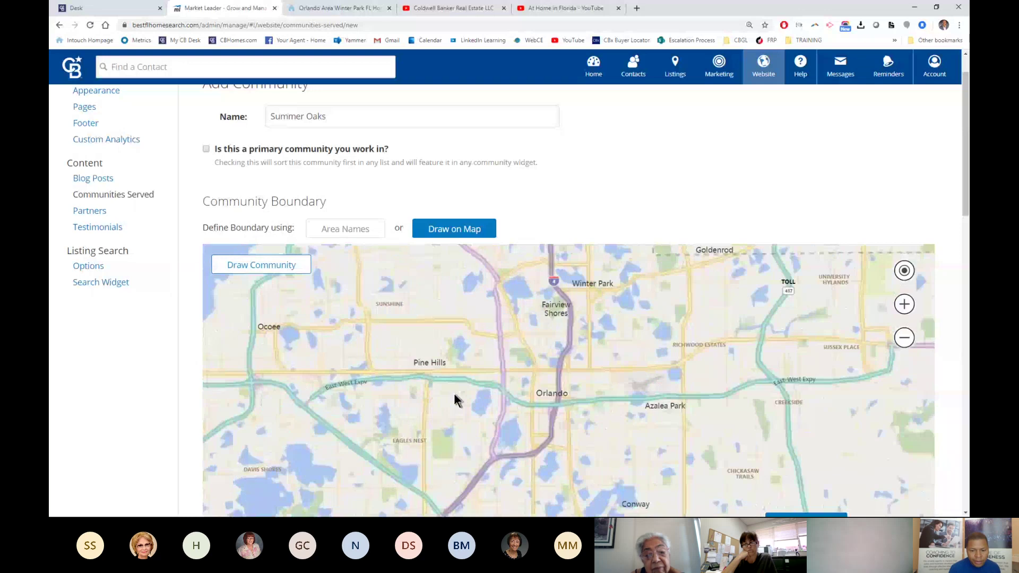
scroll(454, 393, up, 3)
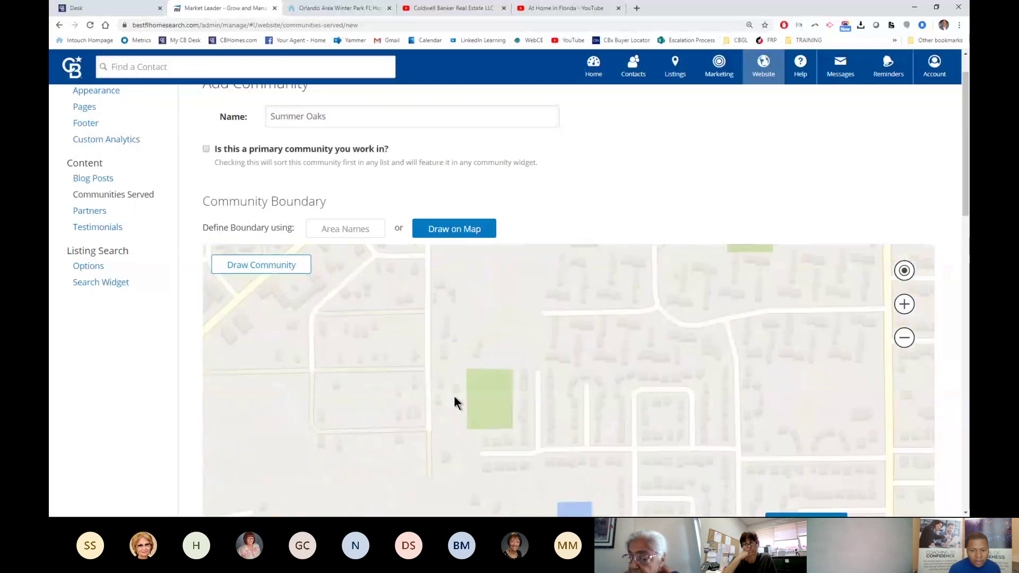
key(ctrl+minus)
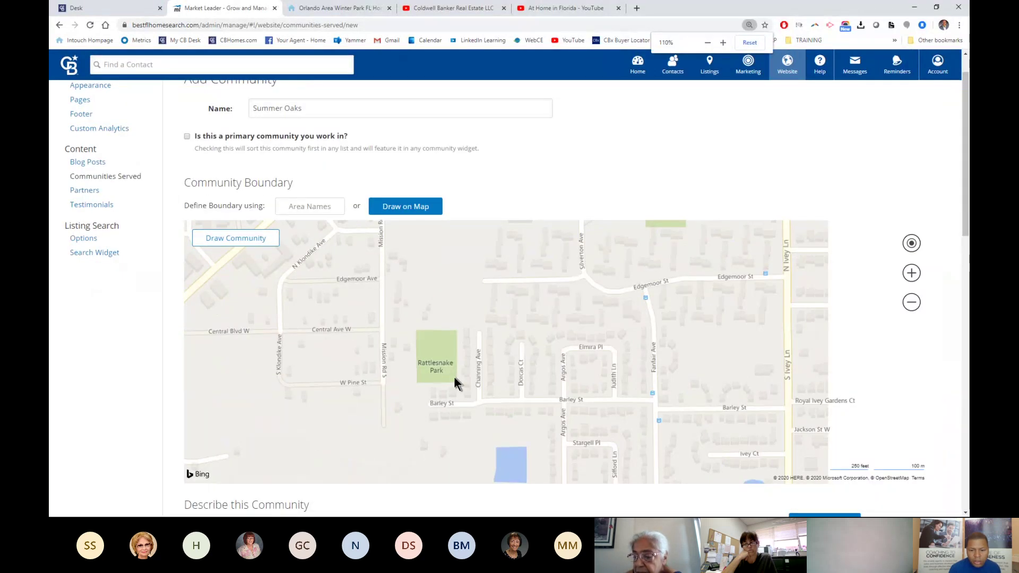
click(911, 302)
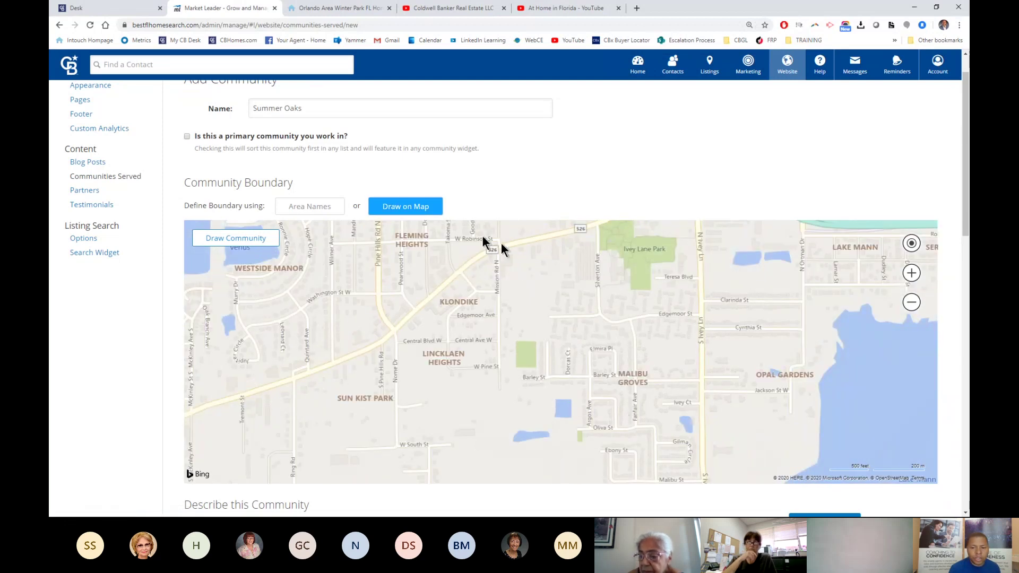
drag(713, 279, 627, 288)
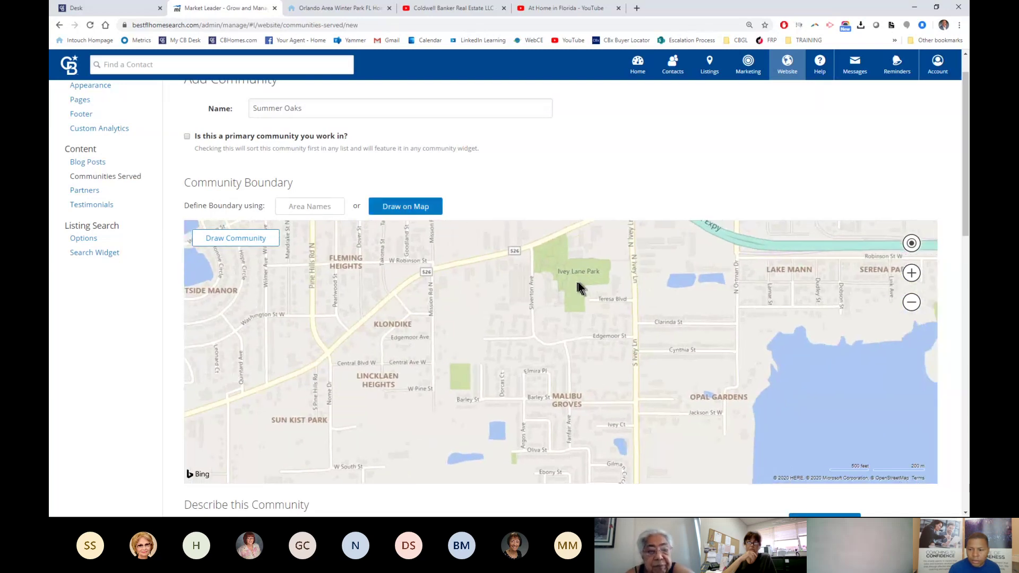
drag(598, 329, 439, 234)
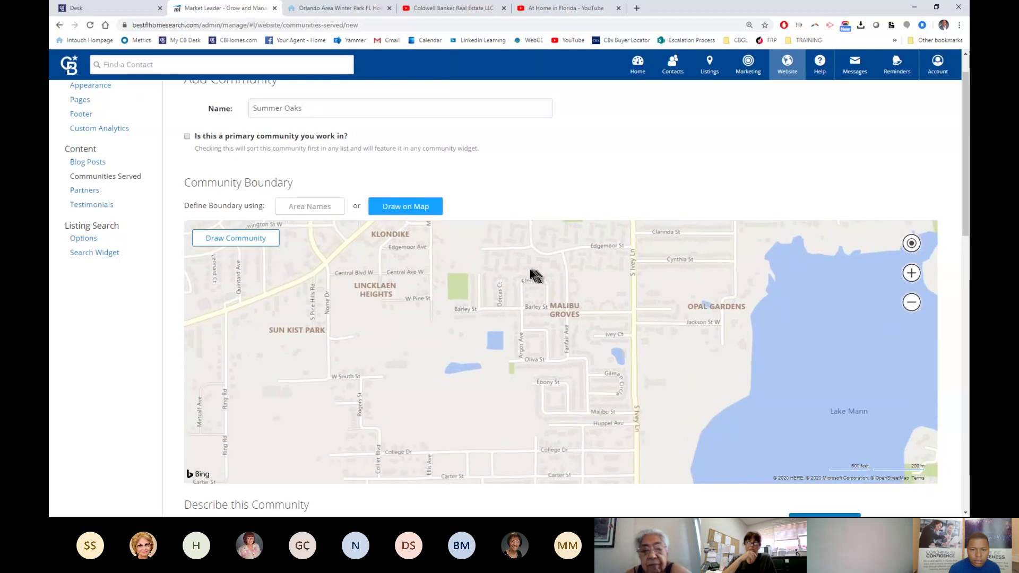
click(394, 205)
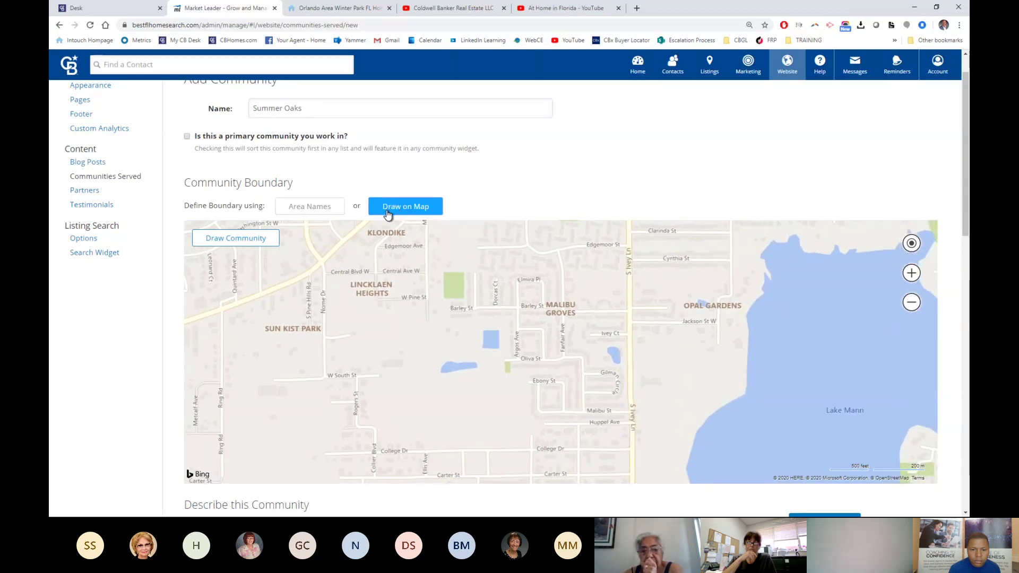
drag(446, 302, 463, 329)
- Draw a freehand Summer Oaks community boundary around the Malibu Groves neighborhood on the map
scroll(719, 509, down, 2)
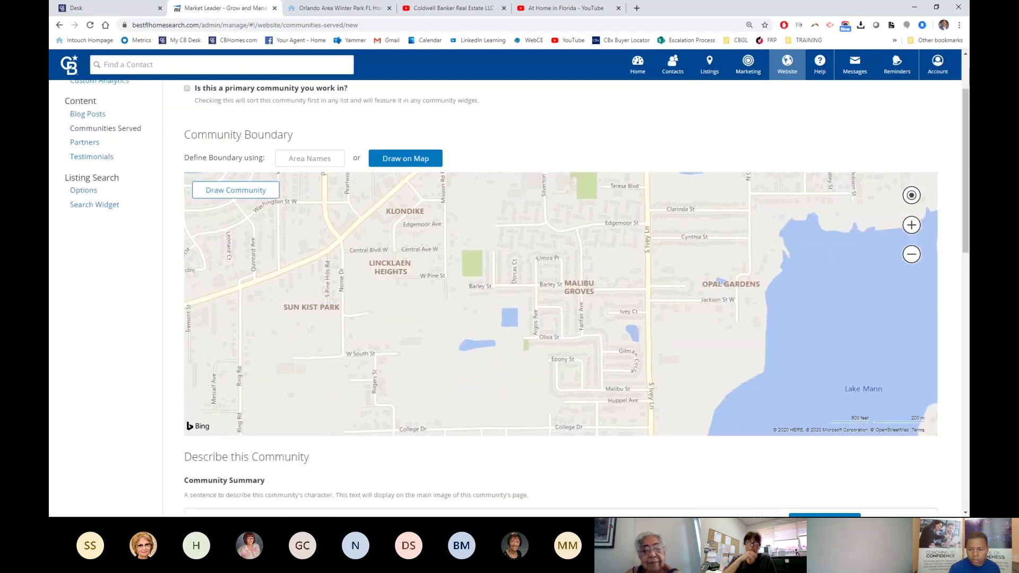
scroll(718, 509, down, 6)
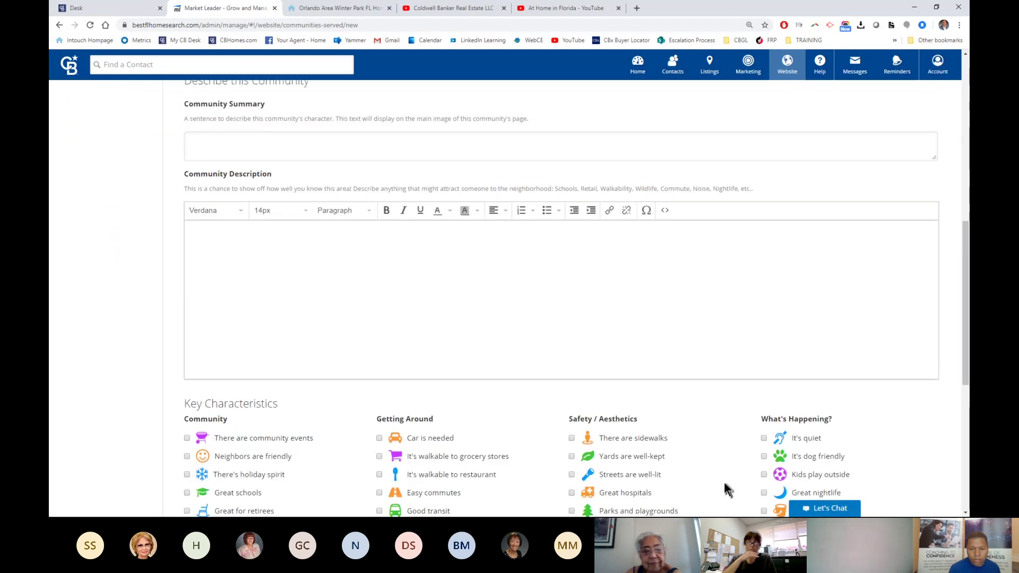
scroll(732, 461, up, 10)
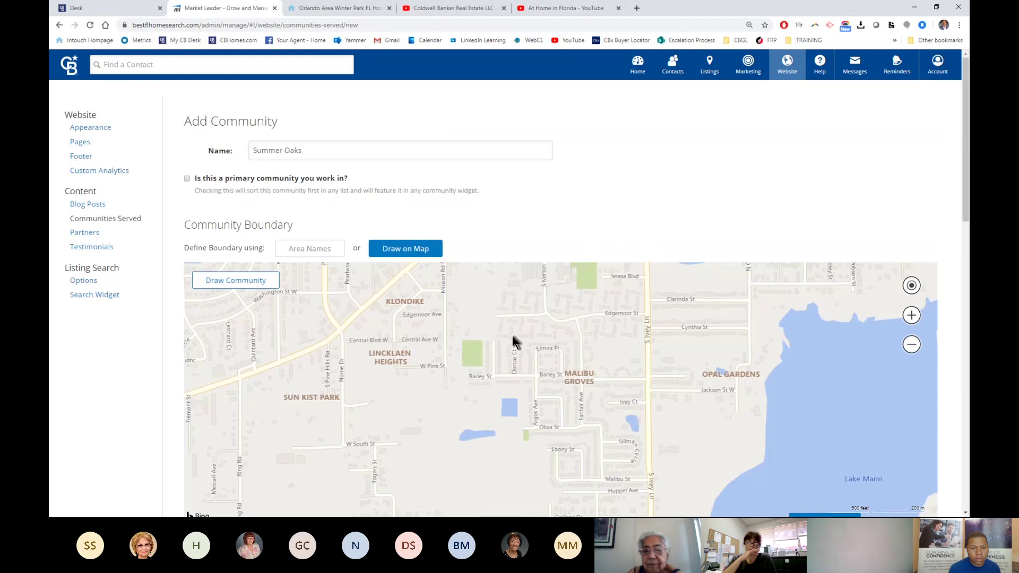
drag(512, 335, 546, 336)
click(256, 286)
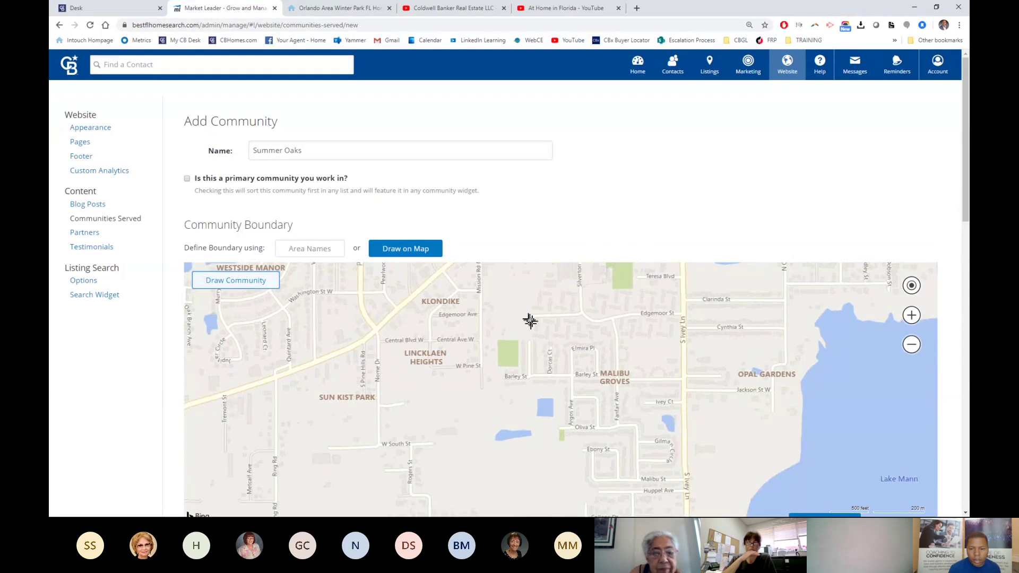
mouse_move(511, 306)
mouse_down()
mouse_move(531, 404)
mouse_move(605, 447)
mouse_move(629, 484)
mouse_move(697, 471)
mouse_move(694, 380)
mouse_up()
mouse_move(691, 305)
mouse_down()
mouse_move(654, 277)
mouse_move(548, 277)
mouse_move(509, 297)
mouse_move(512, 338)
mouse_up()
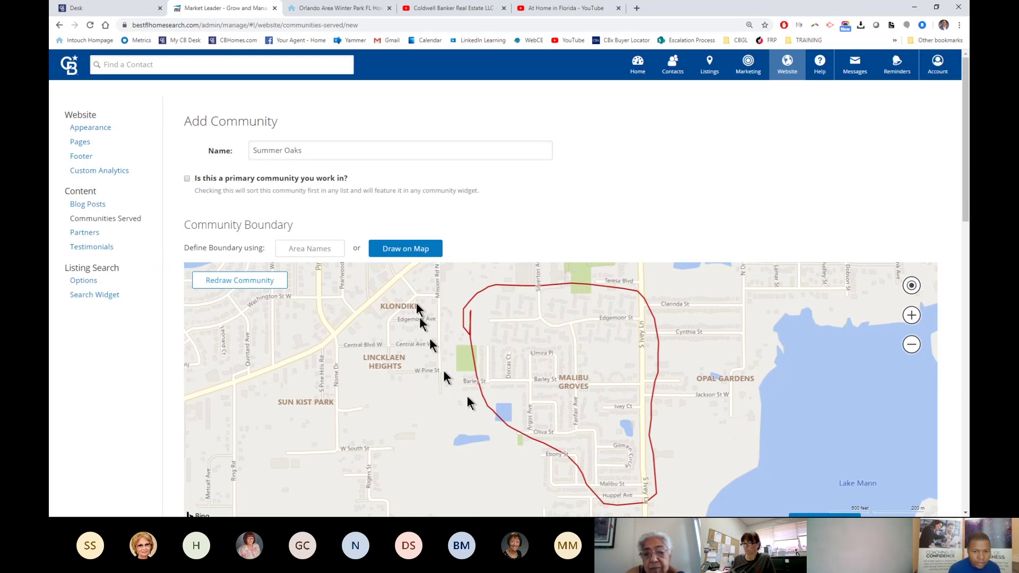
- Discard the drawn boundary and try to redraw the community on a wider view of the map
click(262, 284)
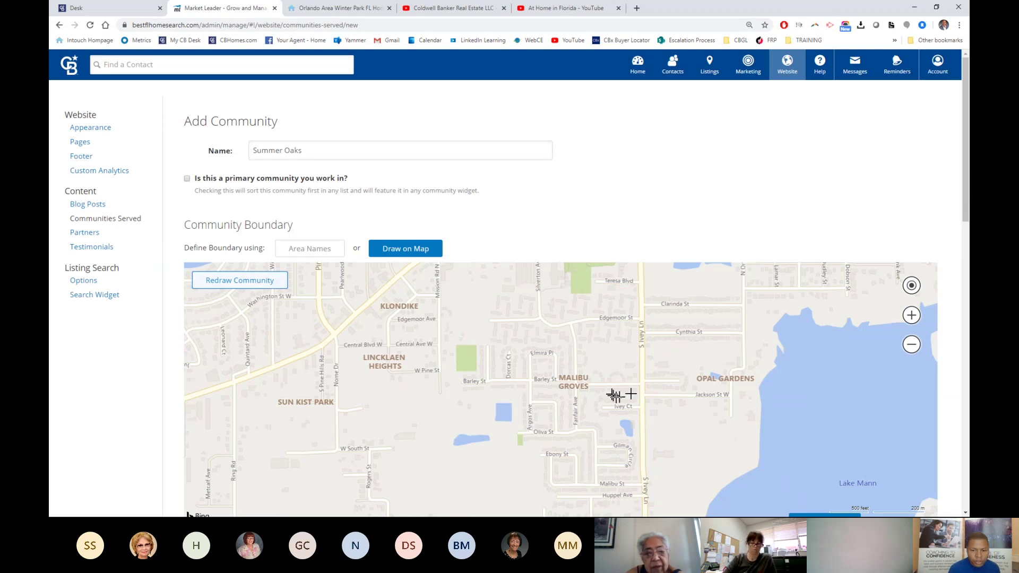
key(ctrl+minus)
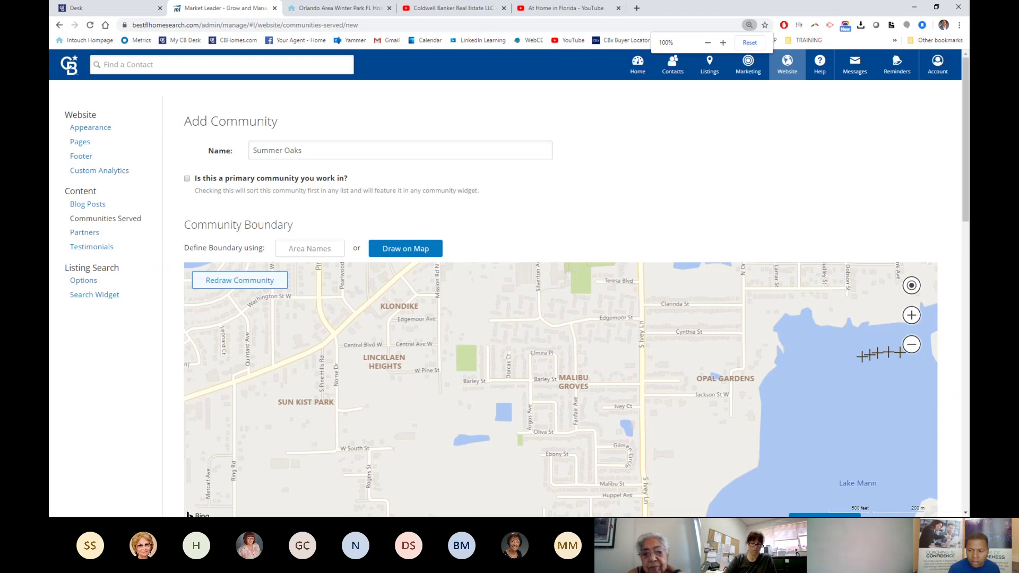
click(916, 319)
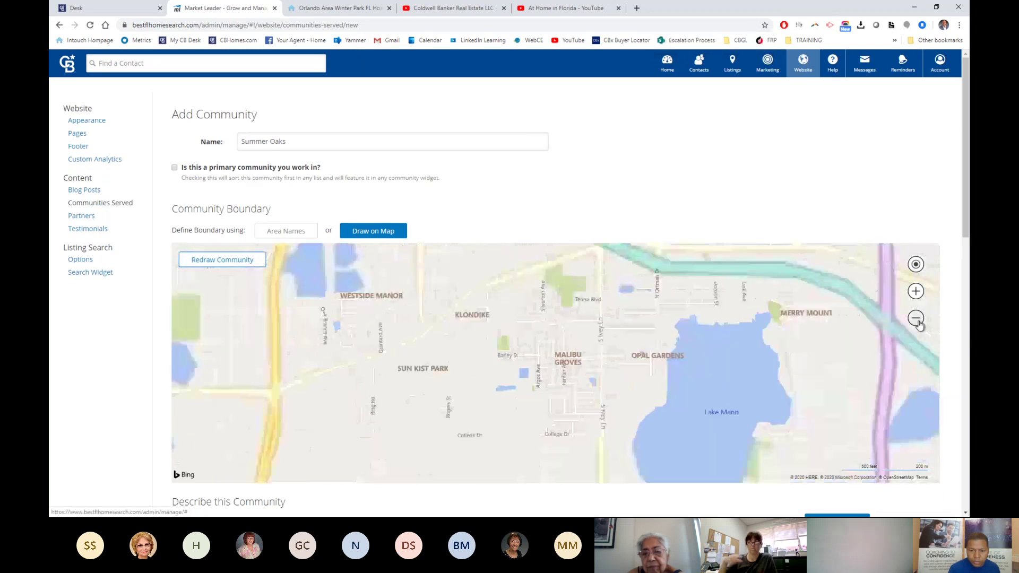
drag(574, 390, 616, 394)
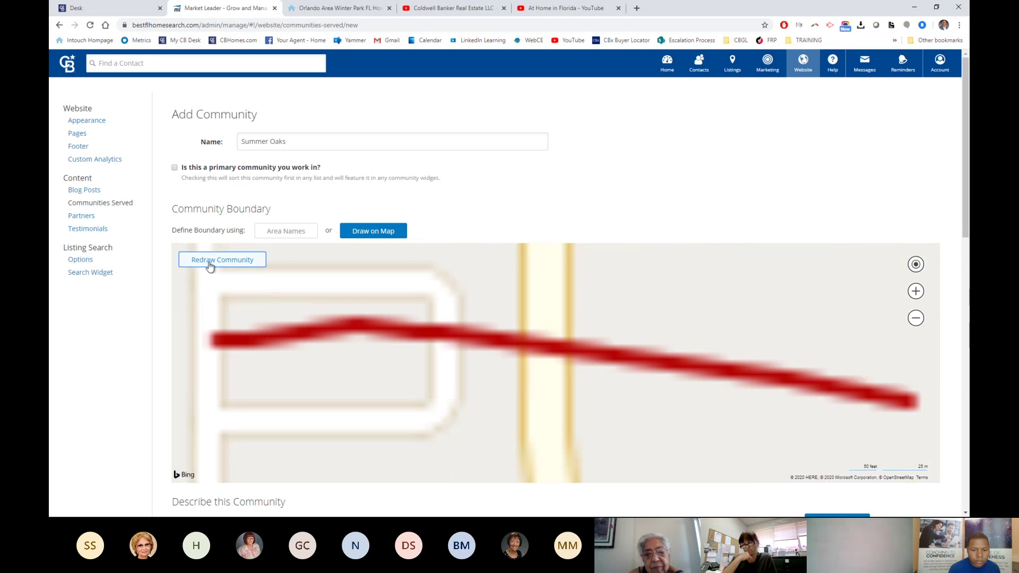
- Redraw the Summer Oaks boundary as a closed loop around Malibu Groves, from W Pine St to S Ivey Ln and down to College Dr
click(211, 264)
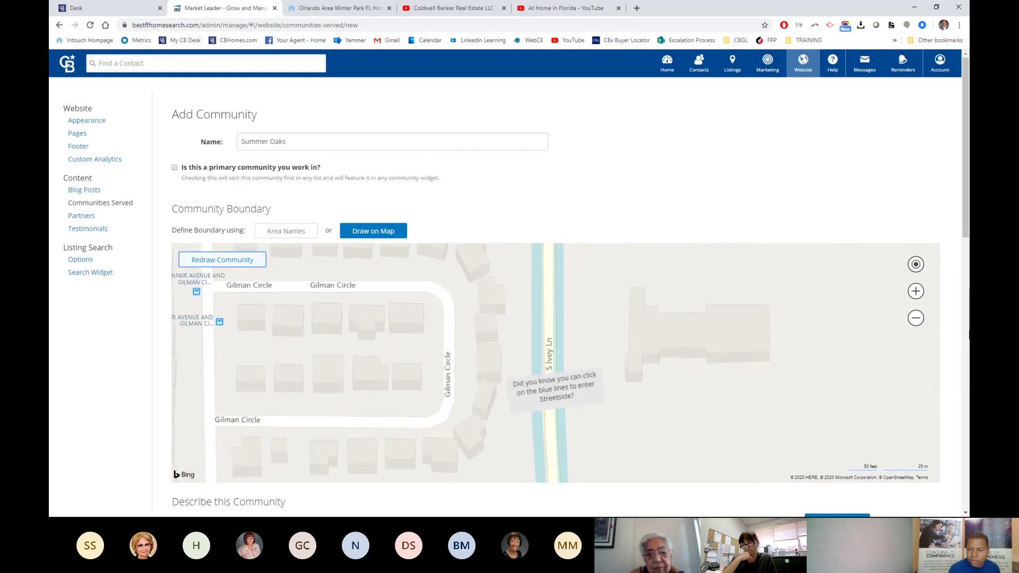
click(915, 319)
click(915, 319)
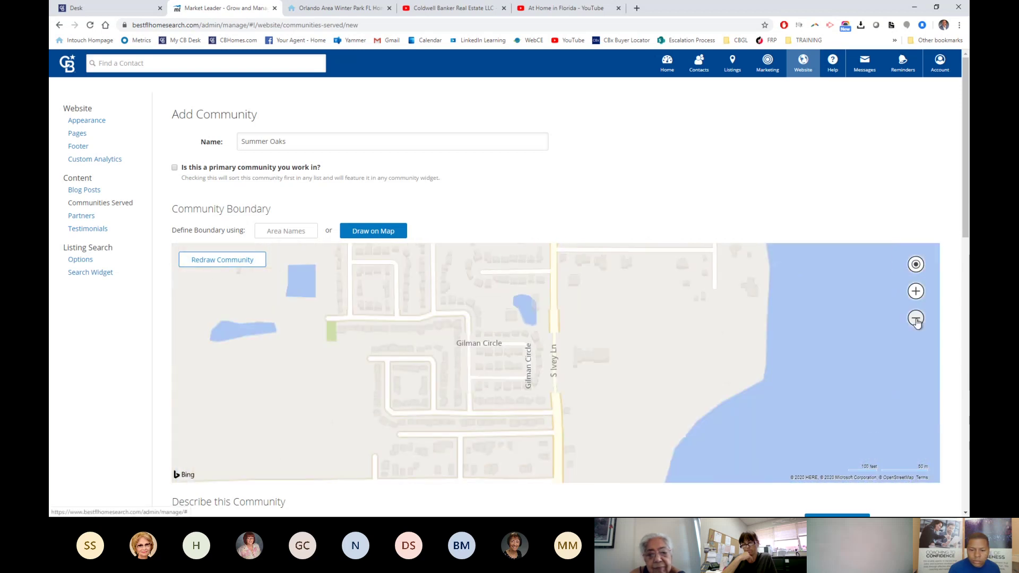
click(915, 318)
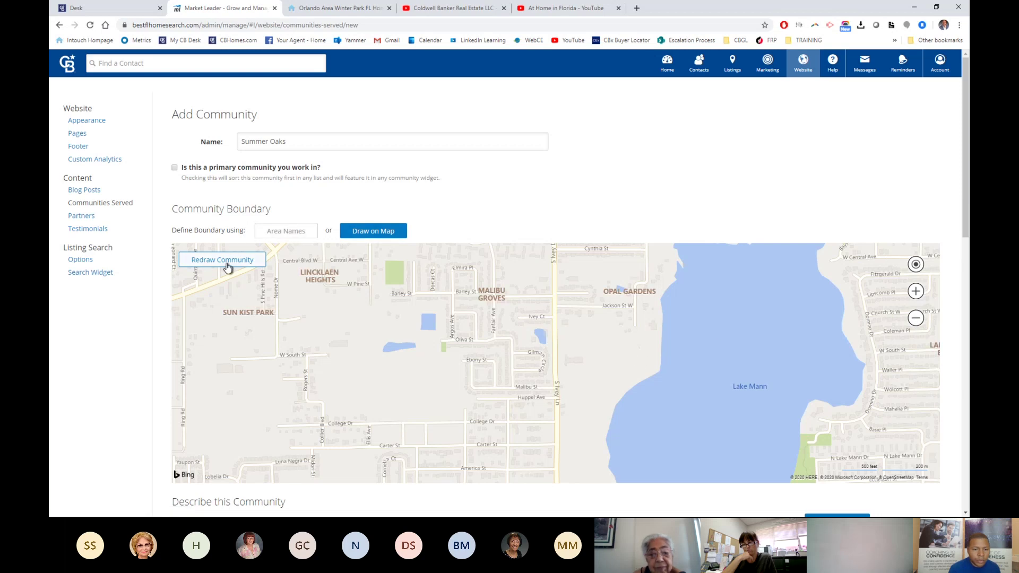
click(350, 234)
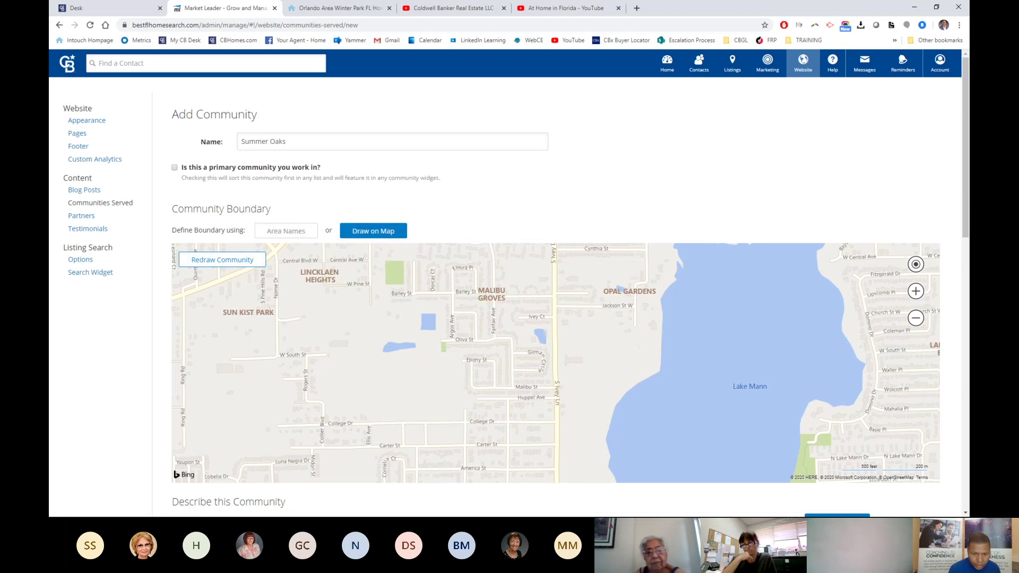
mouse_move(373, 269)
mouse_down()
mouse_move(371, 295)
mouse_move(387, 330)
mouse_move(452, 395)
mouse_move(462, 421)
mouse_move(559, 425)
mouse_move(556, 274)
mouse_move(467, 258)
mouse_move(373, 268)
mouse_up()
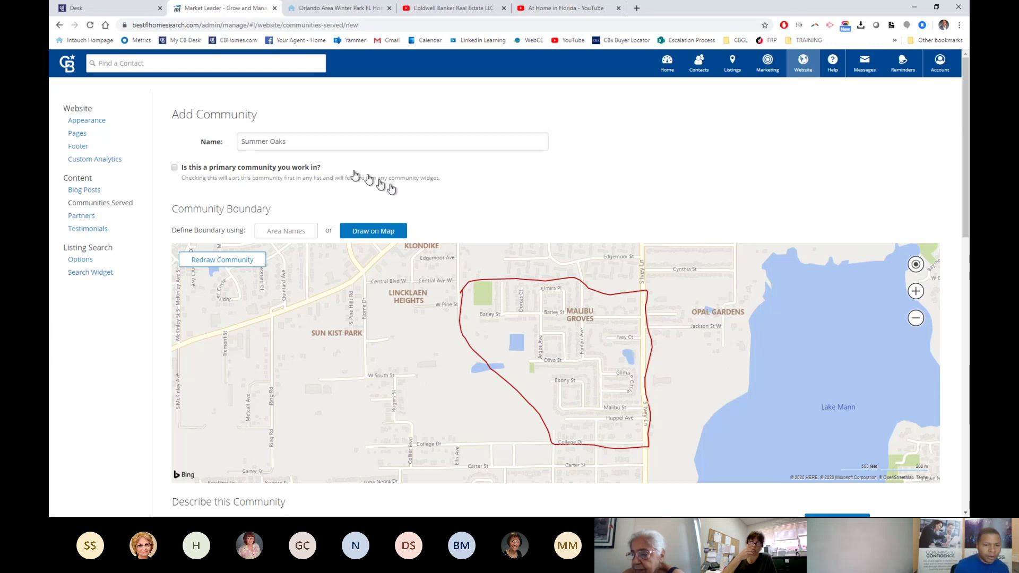
- Enter "Best in the area!!" as the community summary and "Gated" as the community description
scroll(358, 447, down, 5)
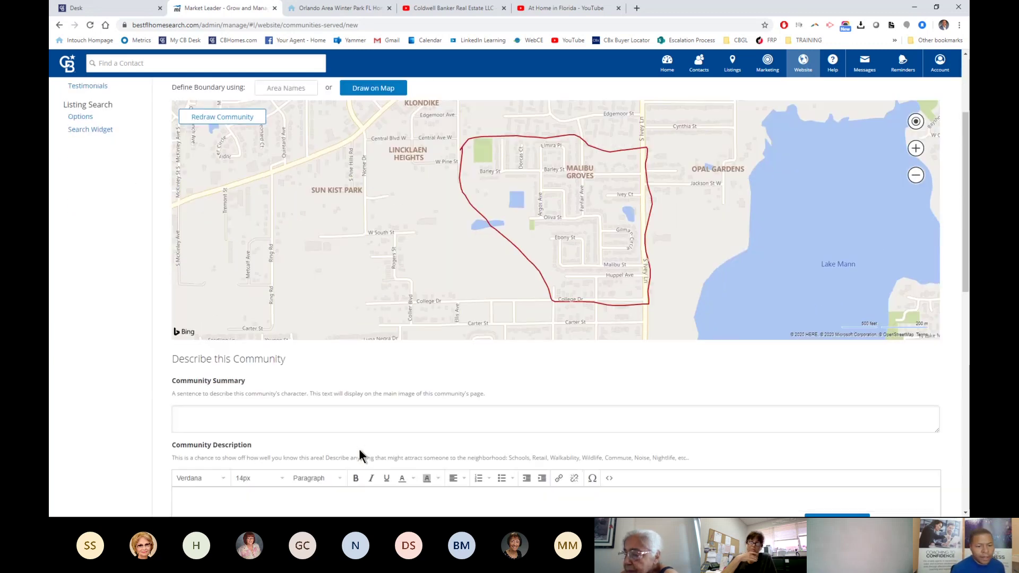
click(178, 321)
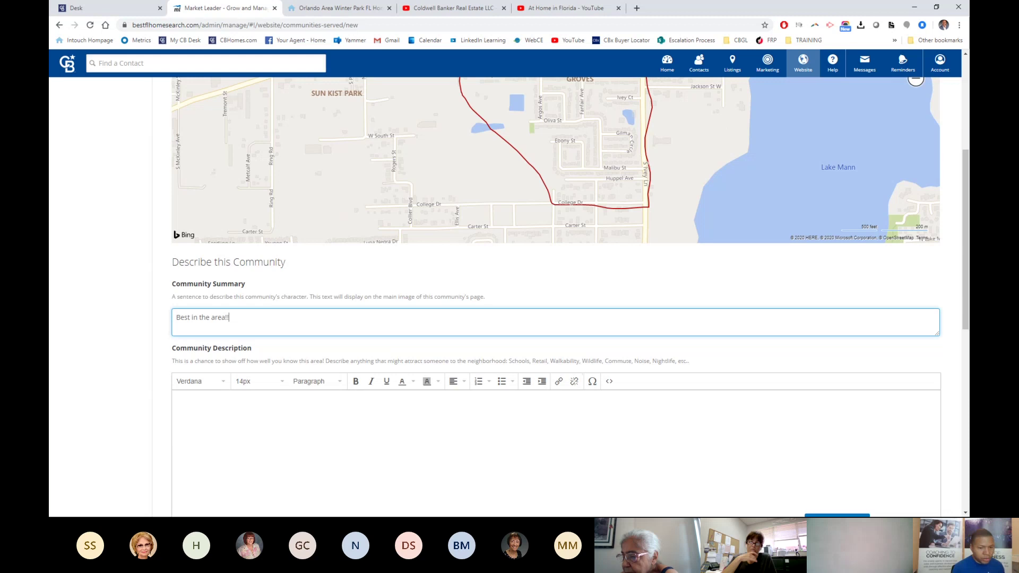
click(254, 437)
scroll(271, 434, down, 2)
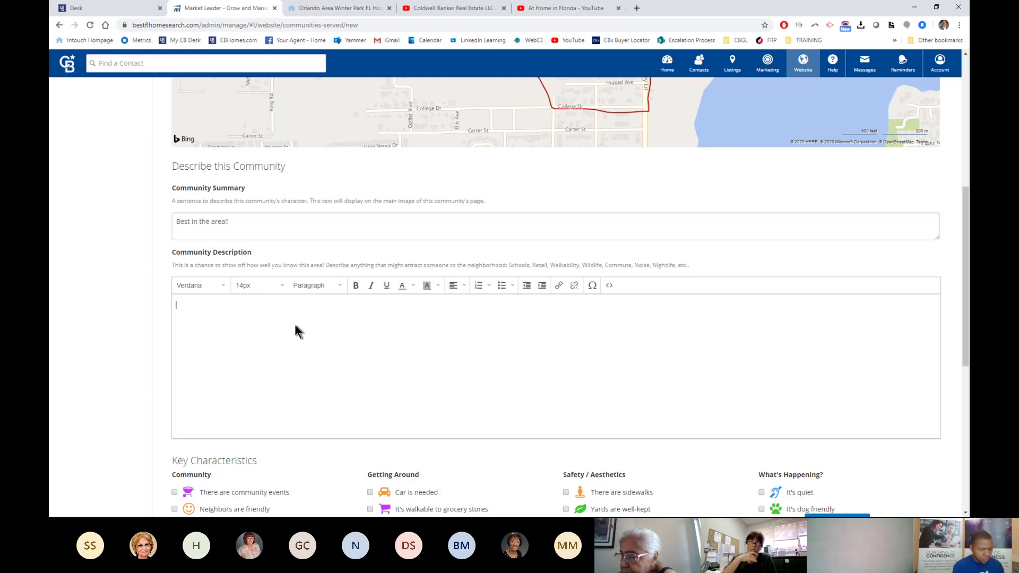
text(Gated)
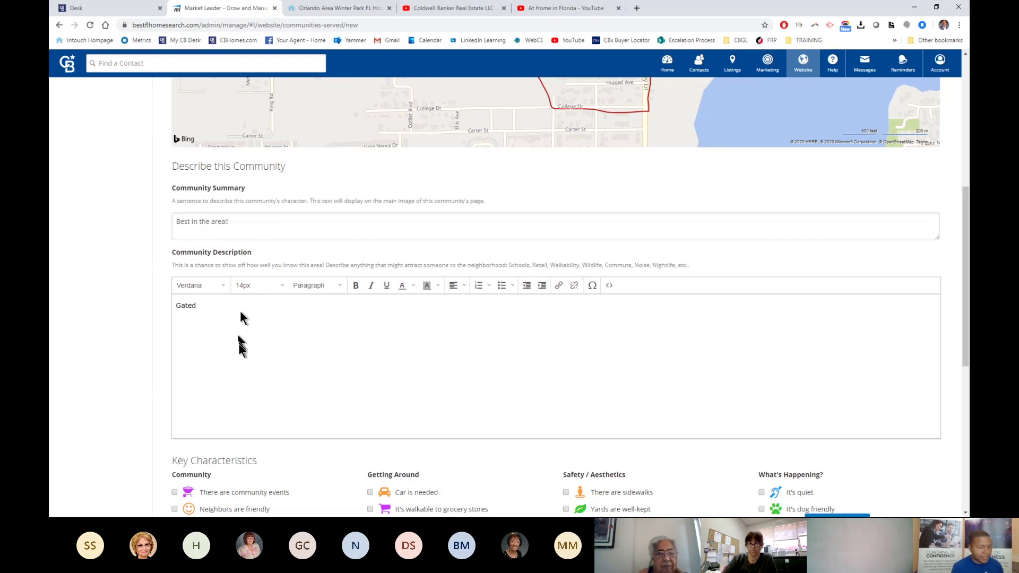
- Mark "Neighbors are friendly" and "There's holiday spirit" as key characteristics, leave the SEO fields blank, and save the community
scroll(250, 377, down, 4)
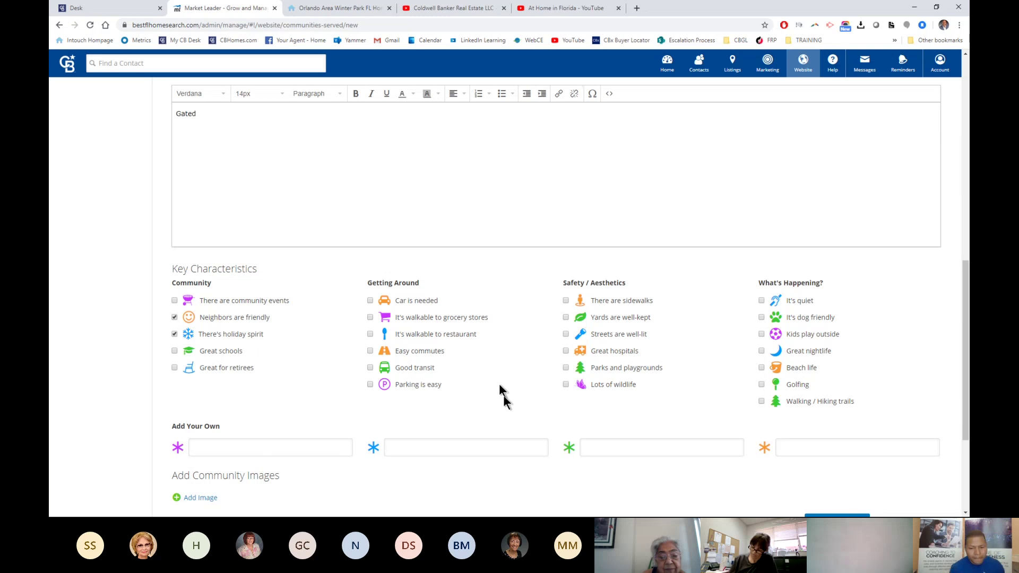
scroll(511, 409, down, 1)
scroll(512, 409, down, 3)
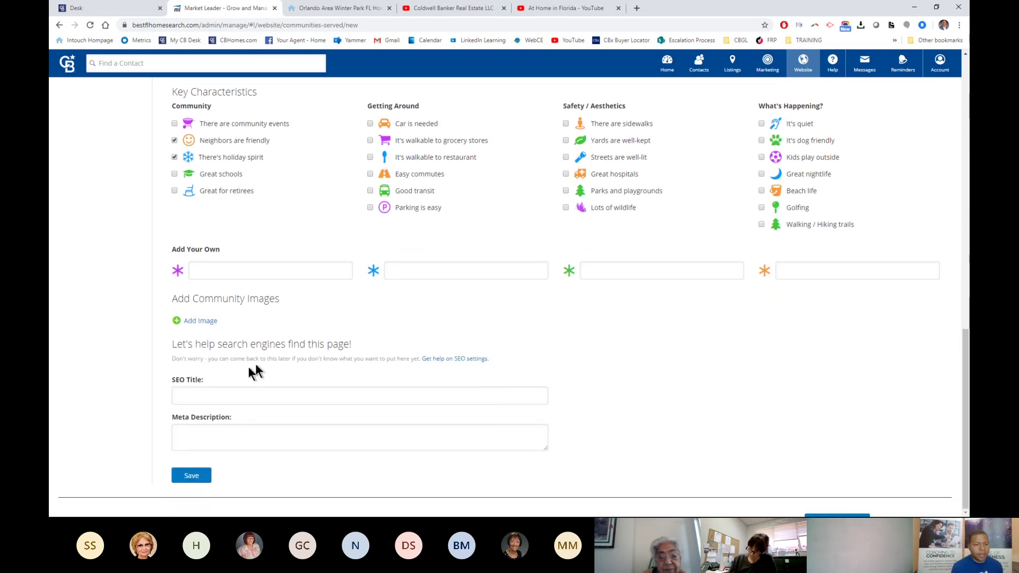
click(204, 392)
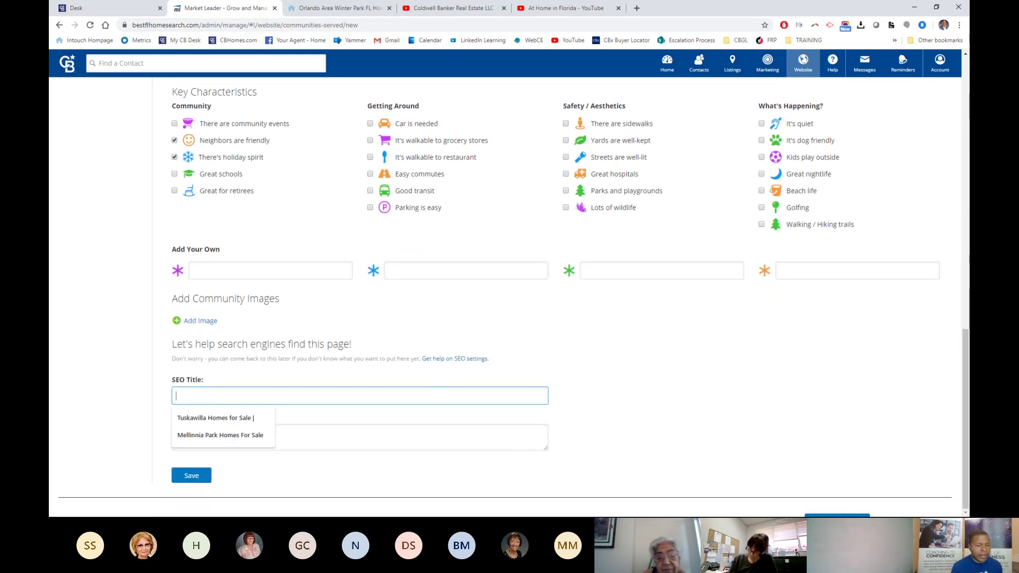
click(524, 409)
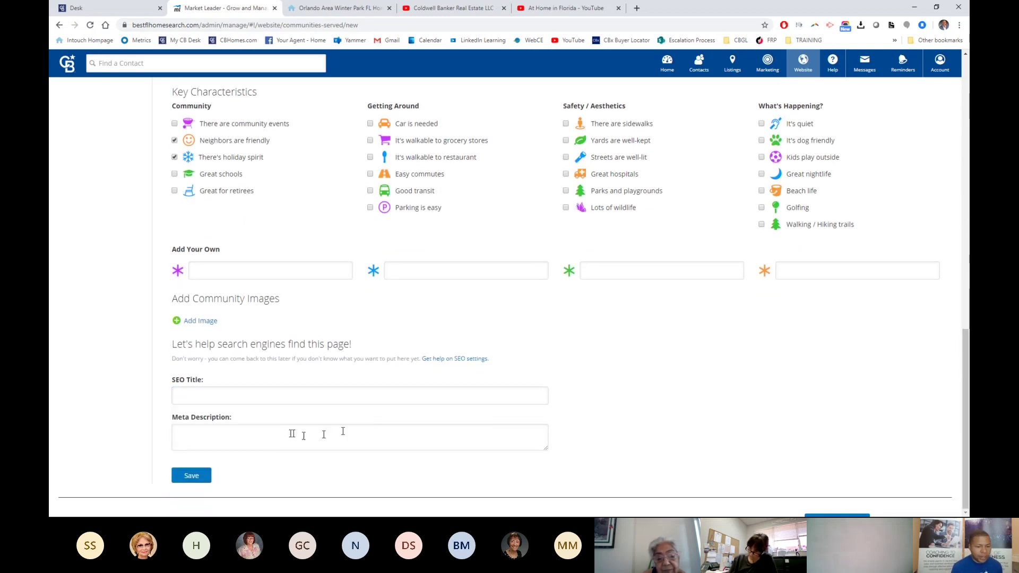
click(197, 476)
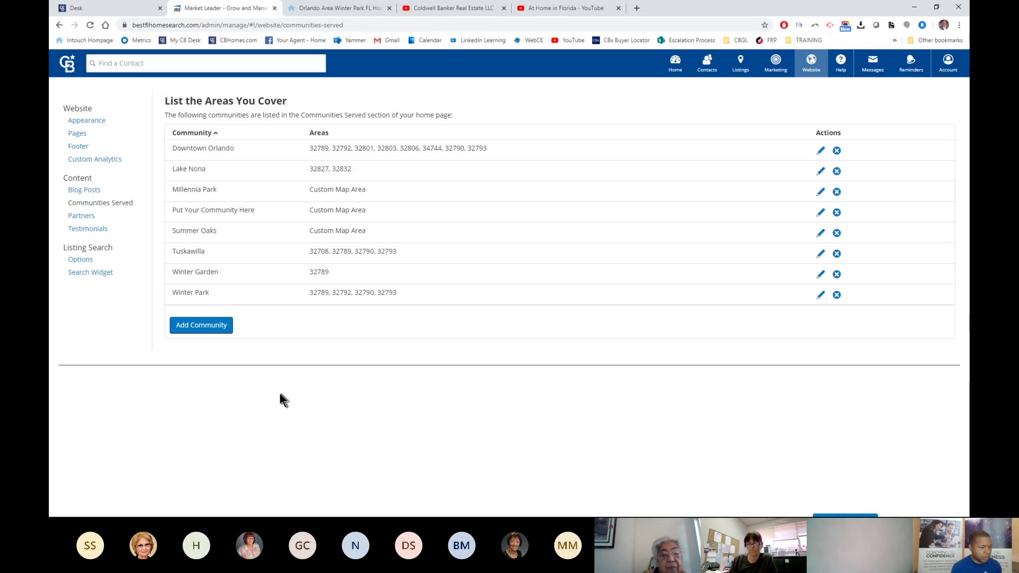
- Refresh the live website's home page and check the Communities Served section for the Summer Oaks entry
click(371, 8)
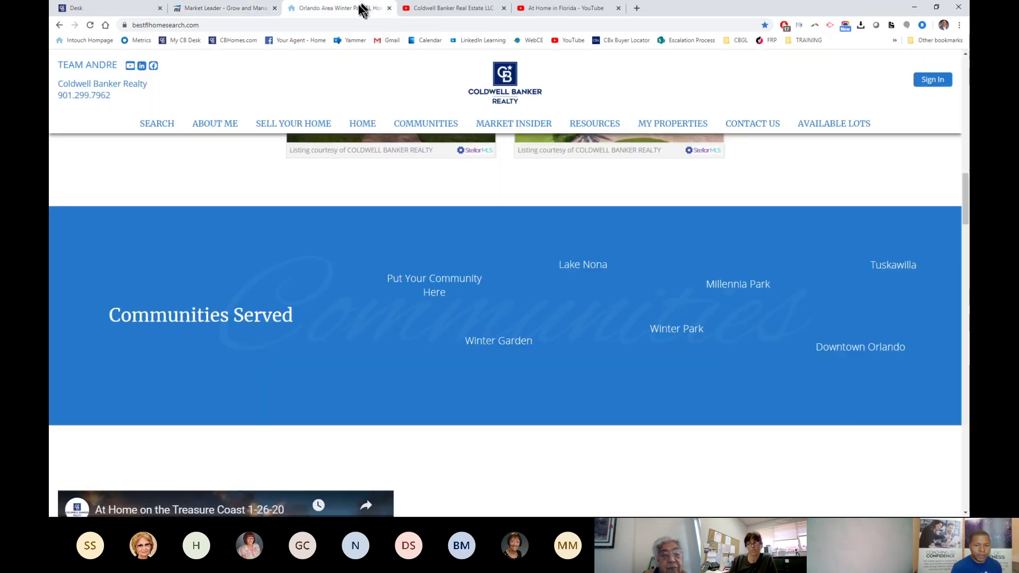
click(90, 25)
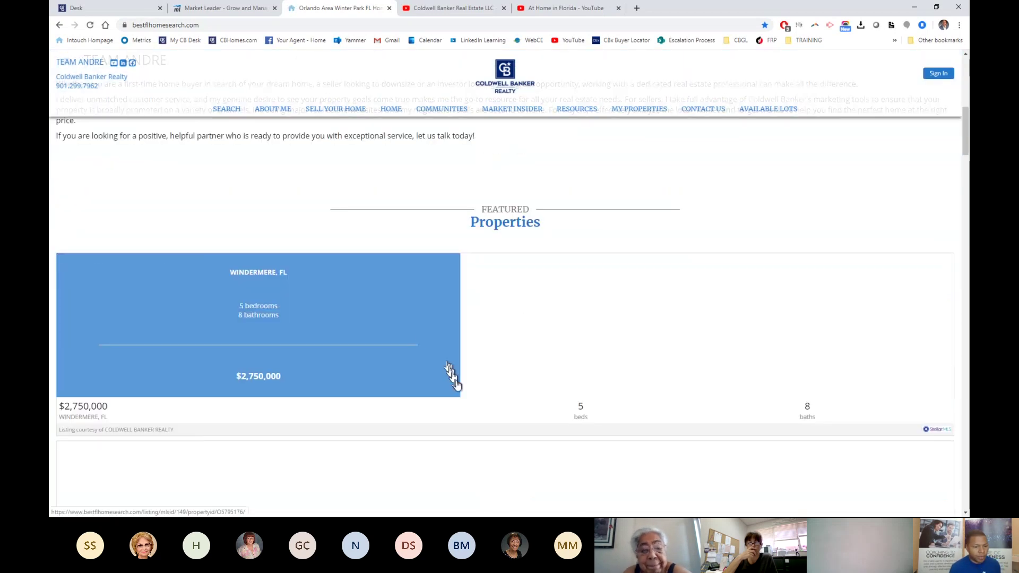
scroll(420, 366, down, 2)
scroll(419, 368, down, 3)
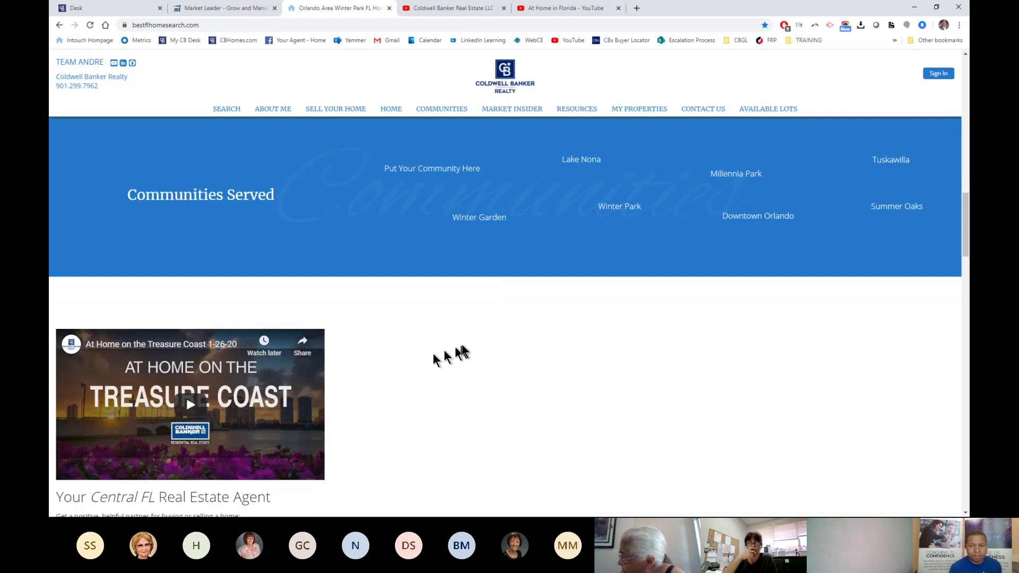
scroll(444, 356, up, 1)
click(910, 261)
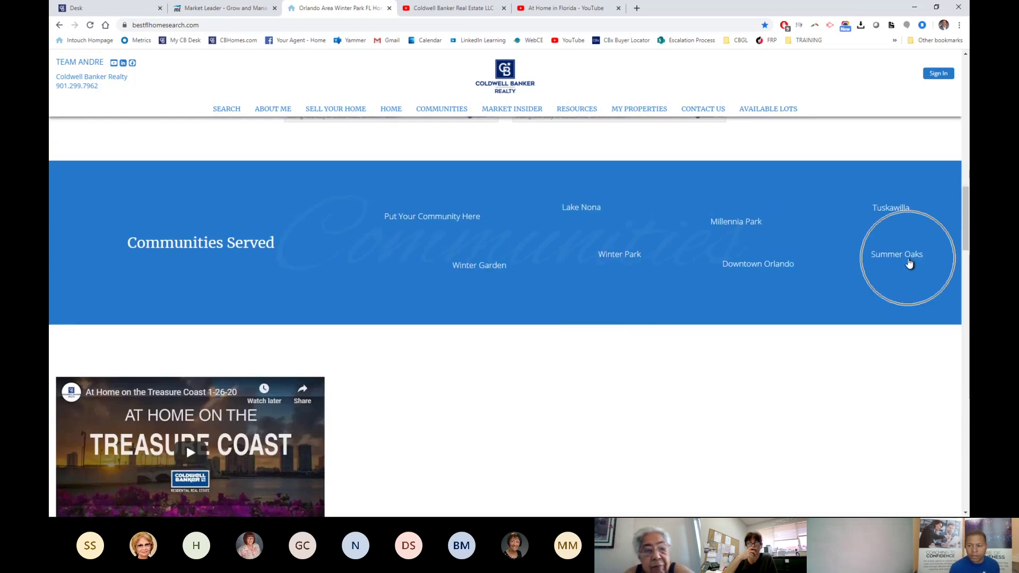
- Return to the website administration and open the site for editing at its Pages and Menus settings
click(206, 8)
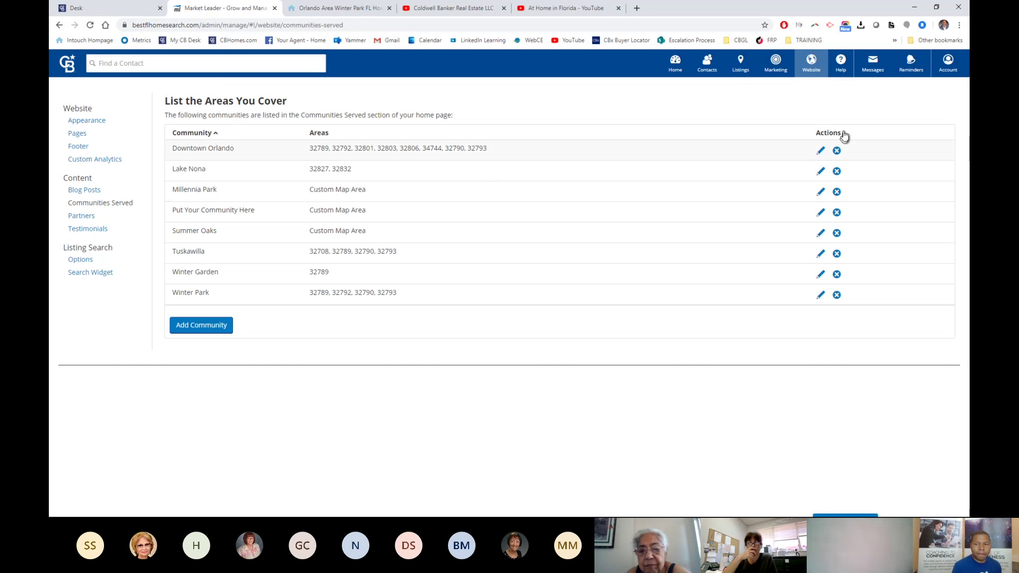
click(814, 69)
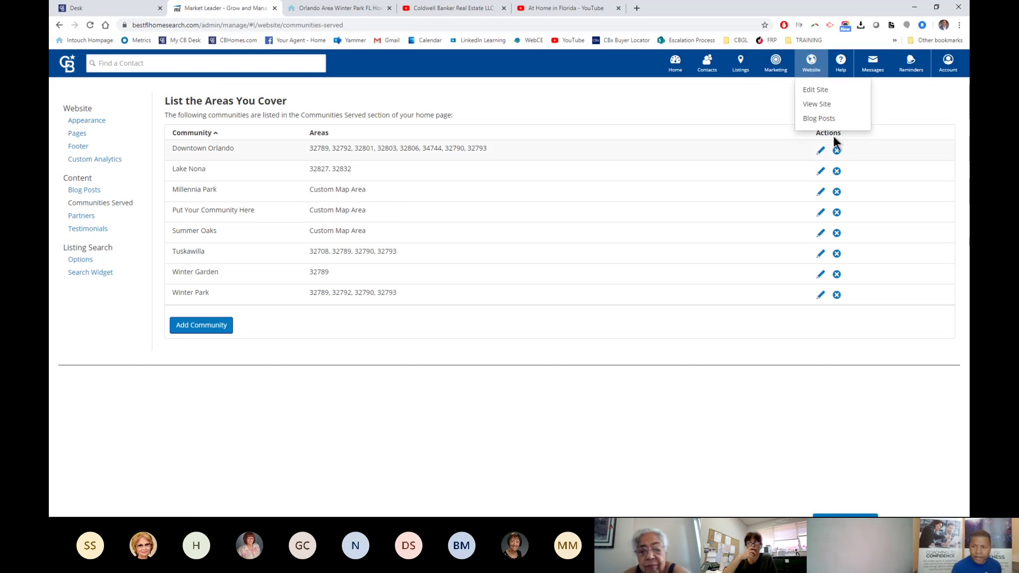
click(816, 91)
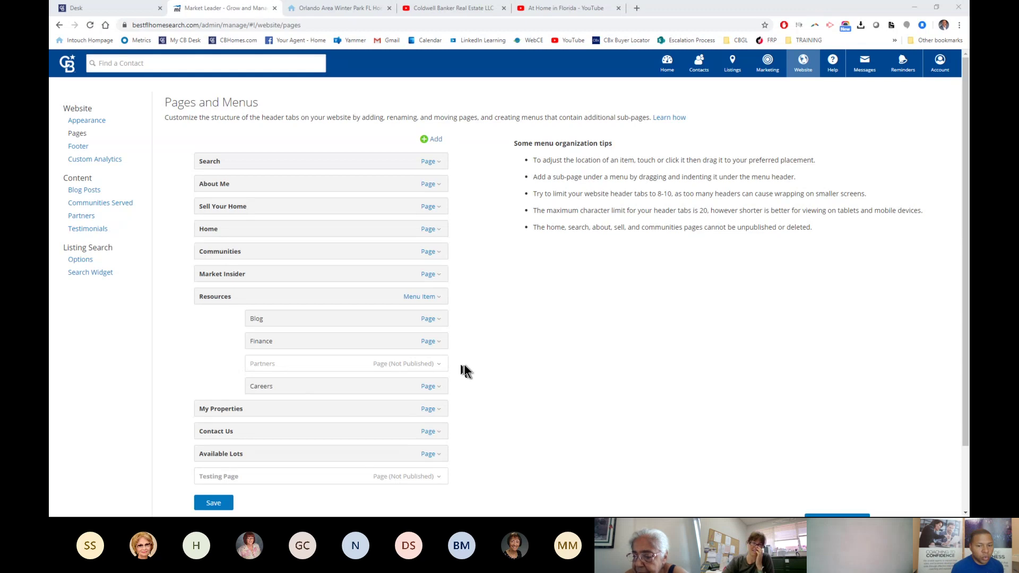
scroll(464, 366, up, 1)
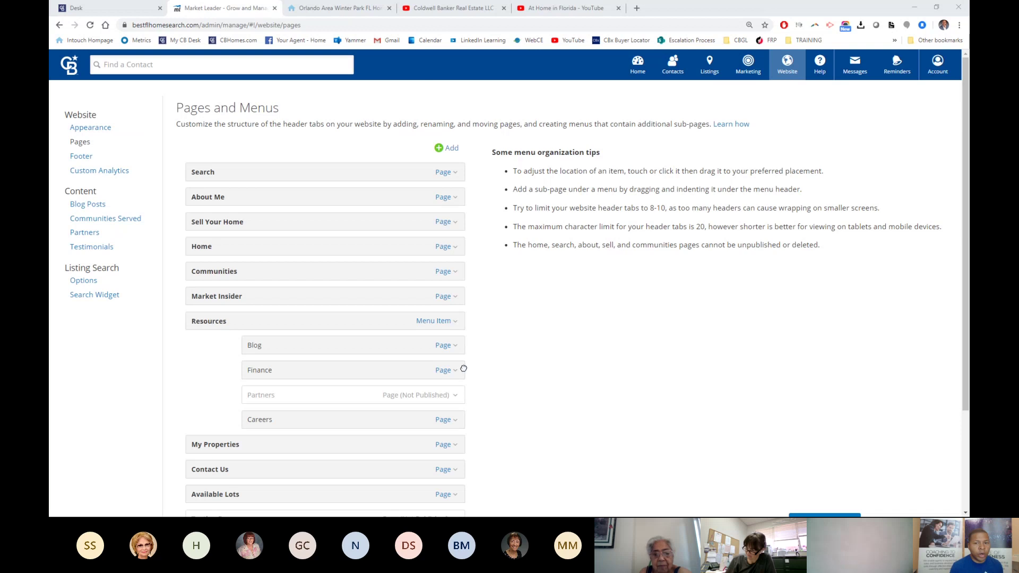
- Search Google in a new tab for the agent's full name plus "real estate" and look over the results
click(636, 9)
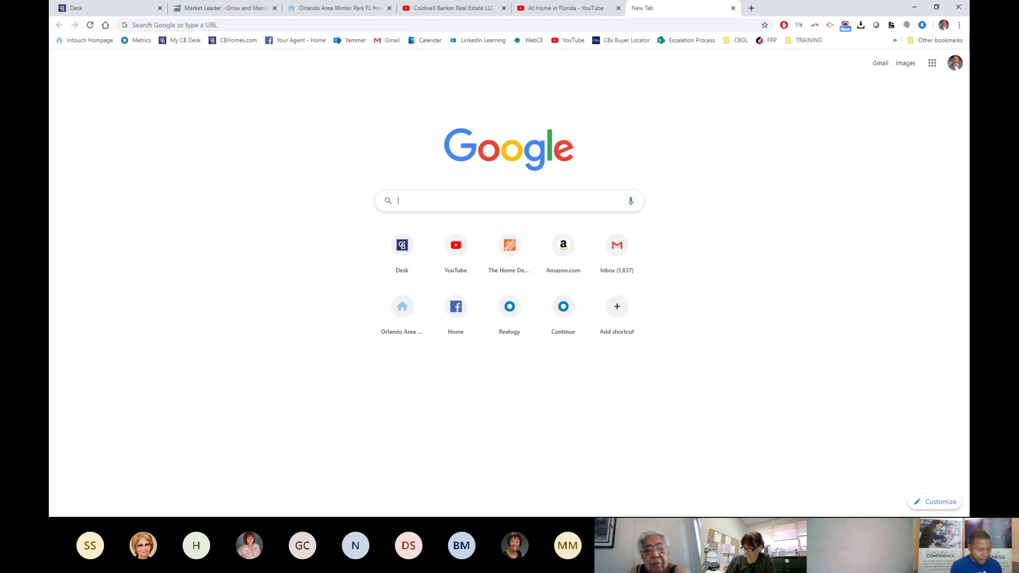
text(andre)
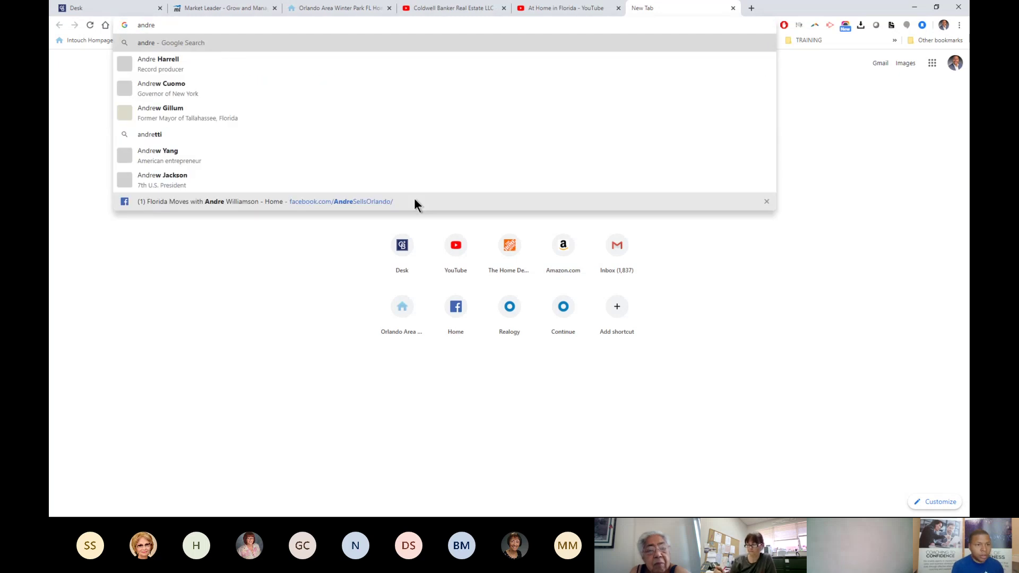
text( william)
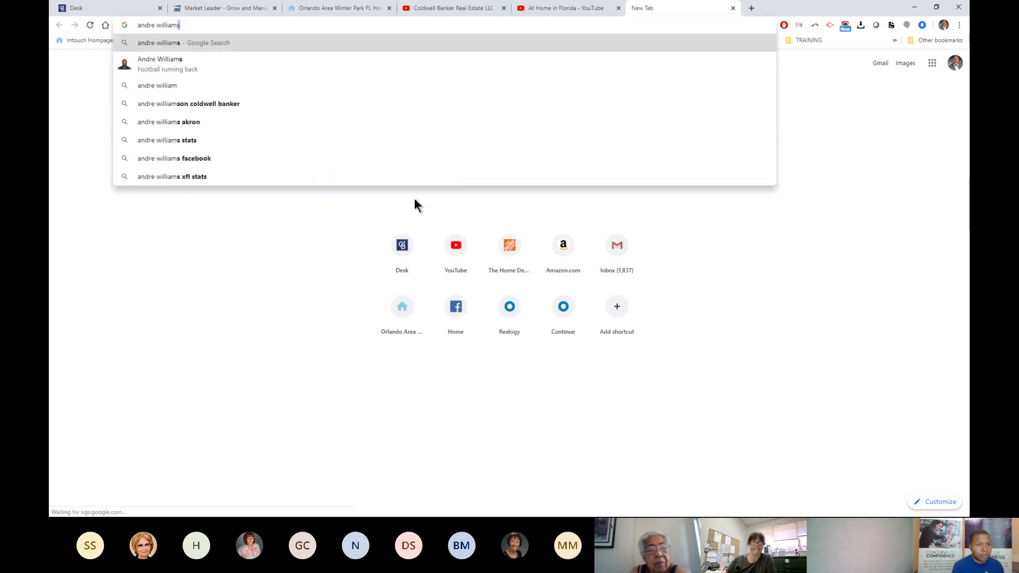
text(son real)
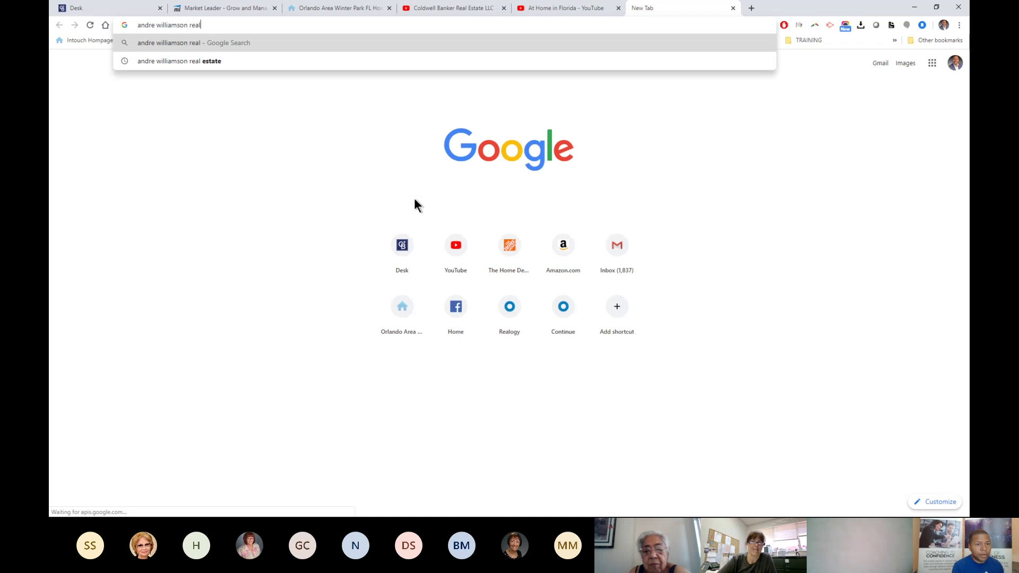
key(Down)
key(Return)
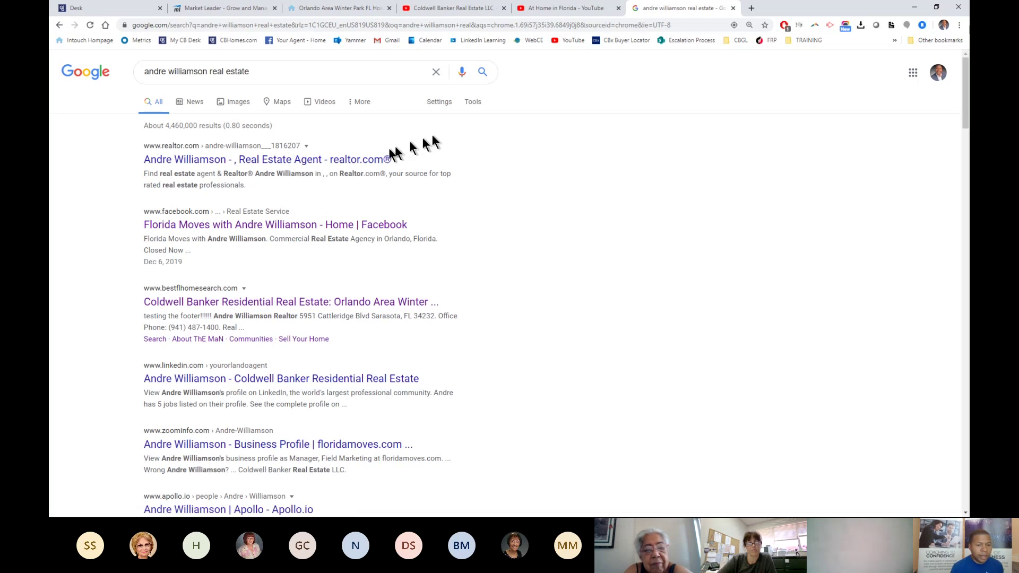
click(191, 158)
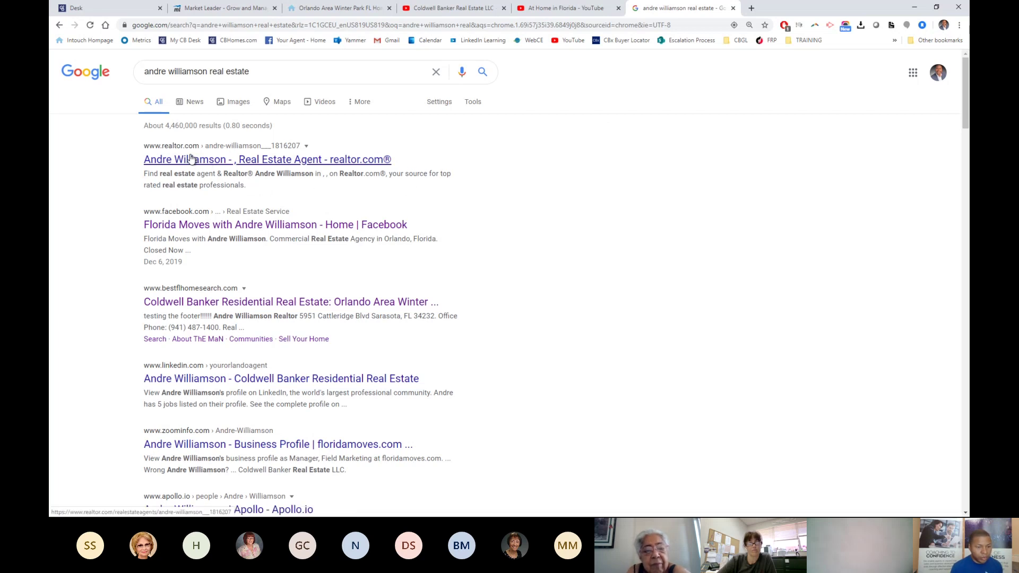
scroll(485, 297, down, 1)
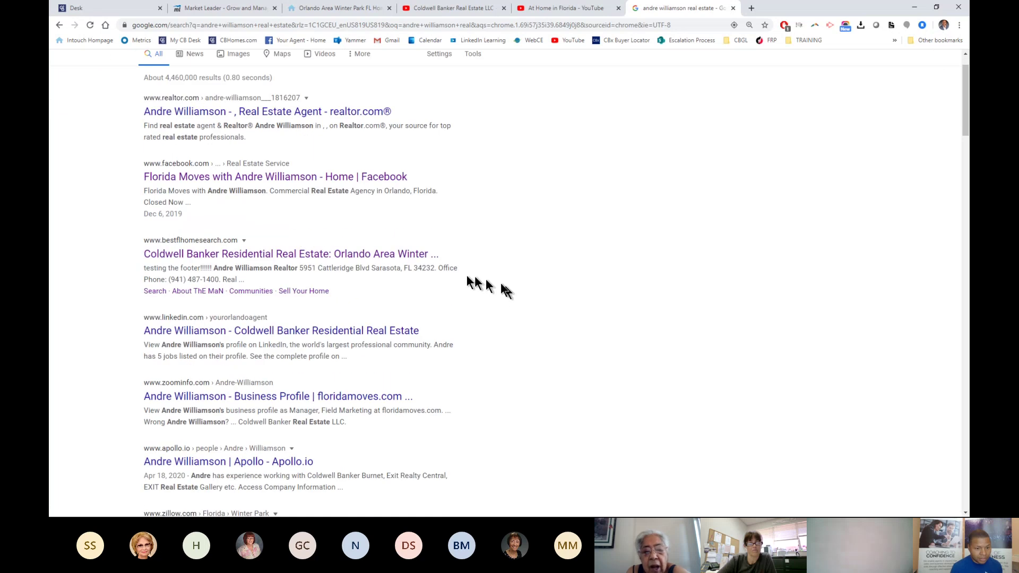
scroll(432, 265, up, 1)
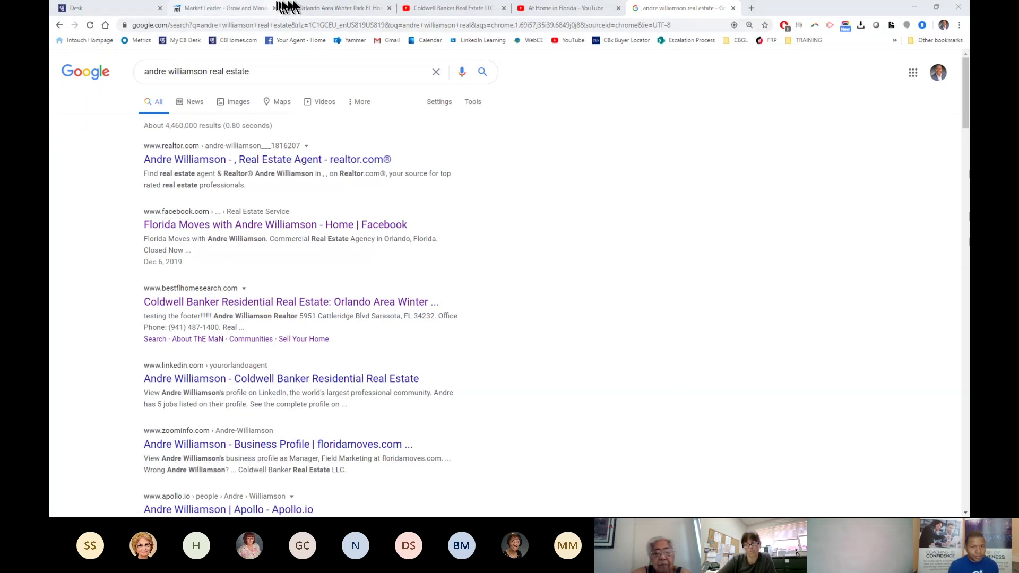
- Review the Home entry under Pages and Menus, and examine the search box at the top of the live home page
click(242, 12)
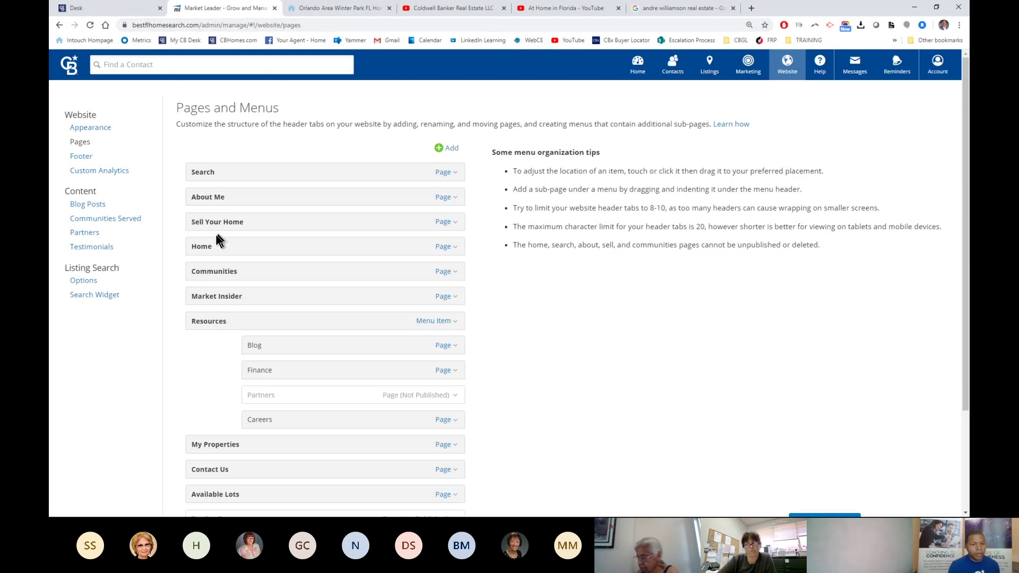
key(ctrl)
key(ctrl)
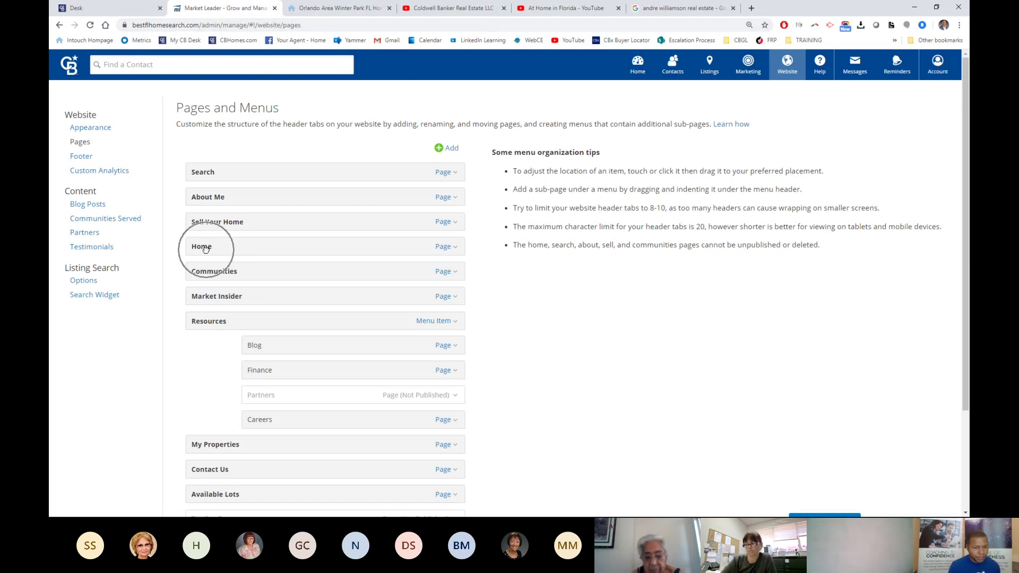
key(ctrl)
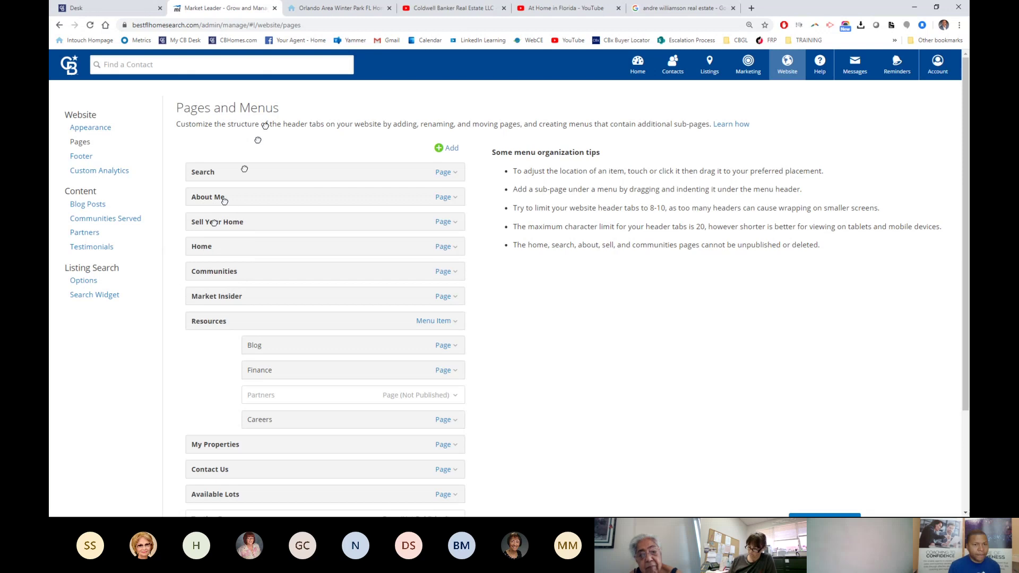
click(318, 11)
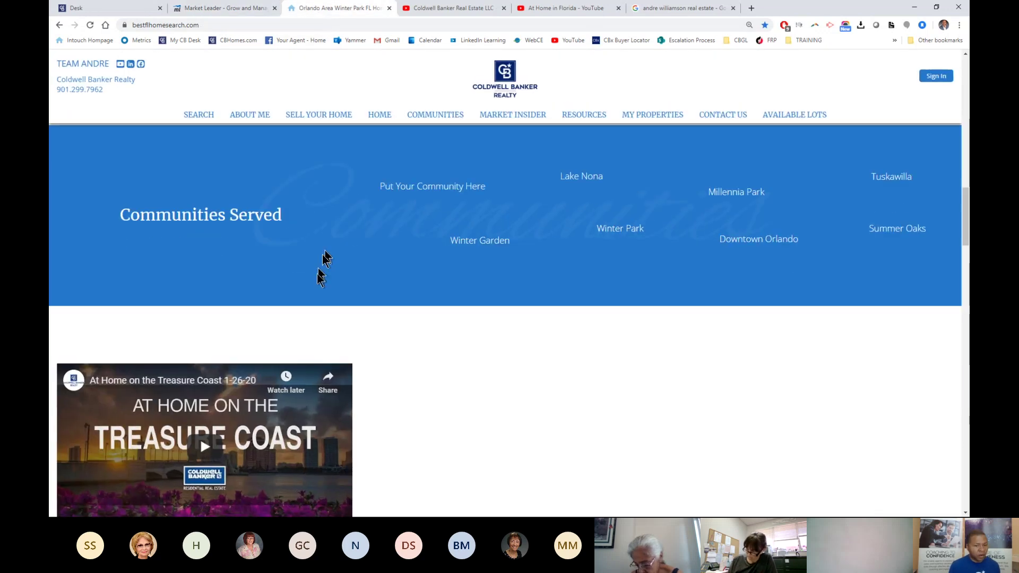
scroll(318, 276, up, 10)
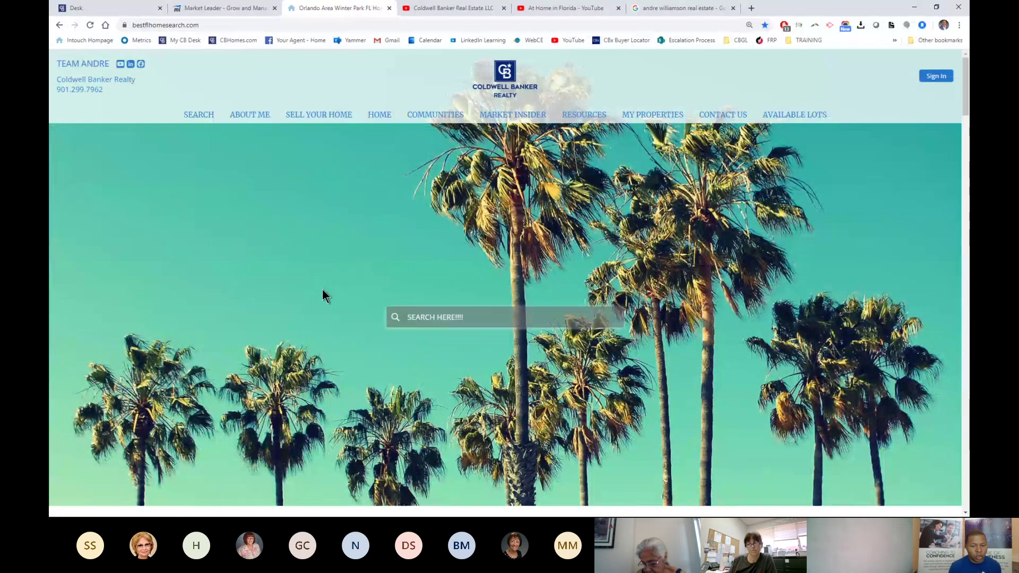
click(423, 318)
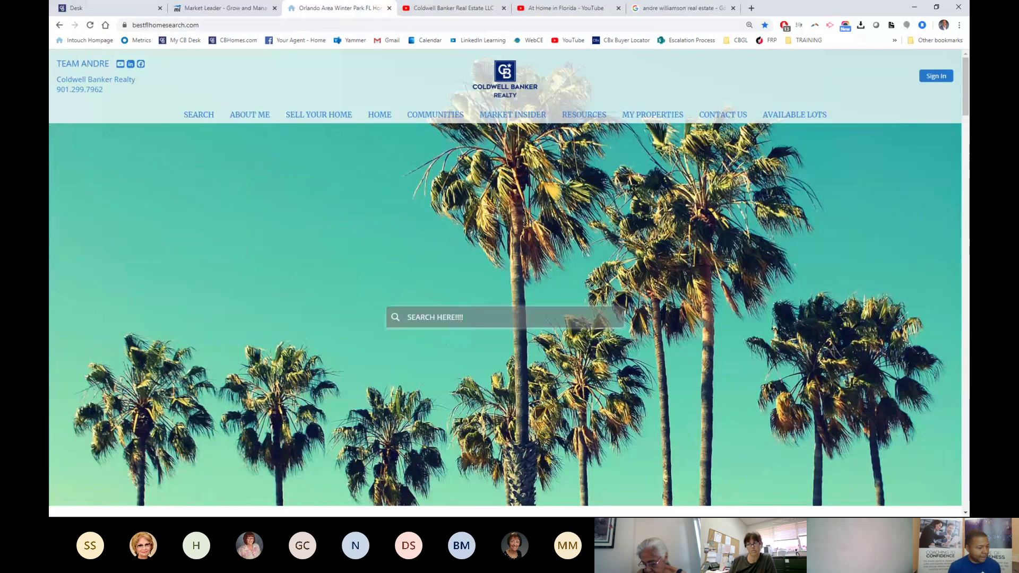
click(423, 317)
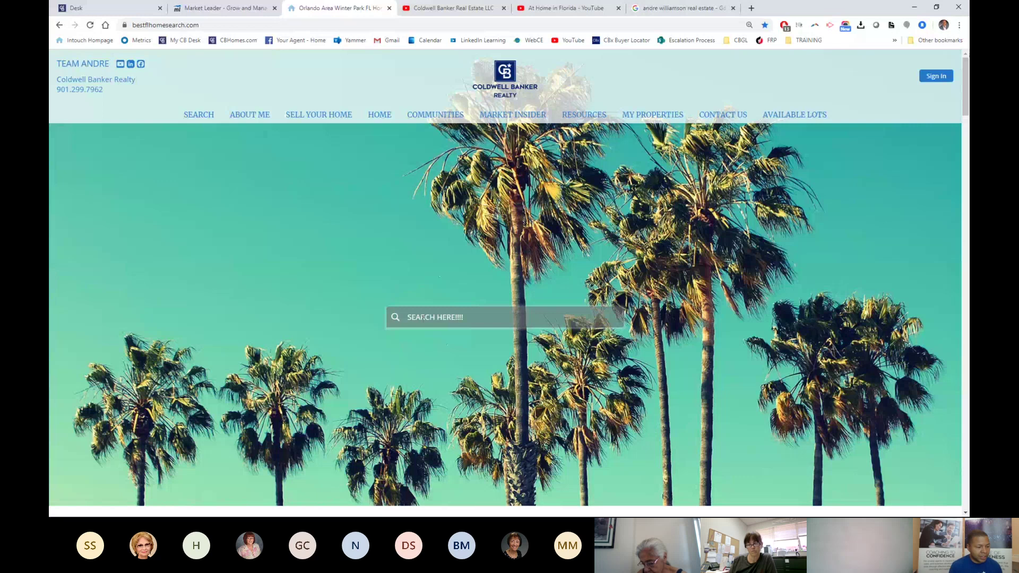
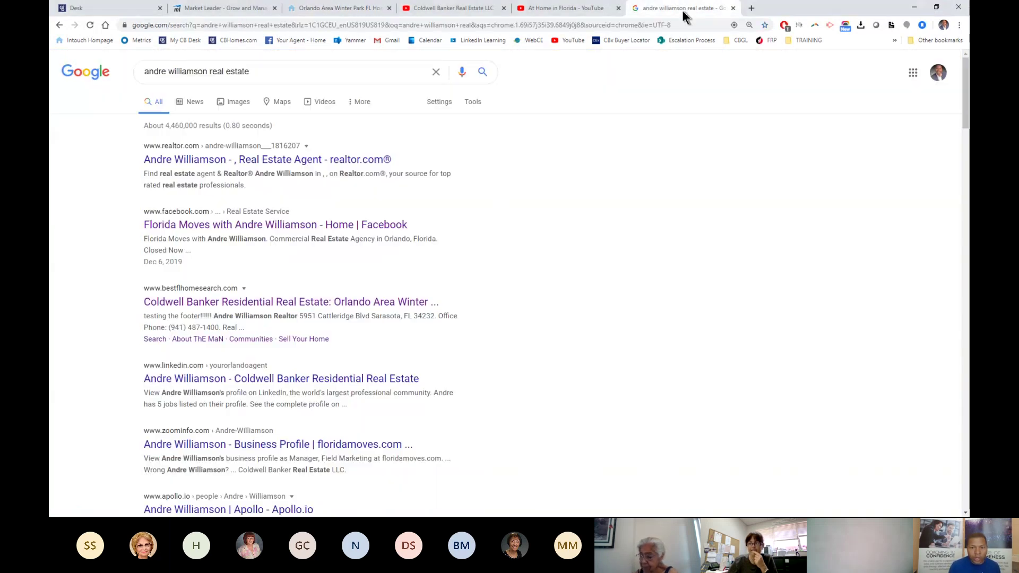
- Return to the Google results and examine the title and description text of the bestflhomesearch.com listing
click(684, 8)
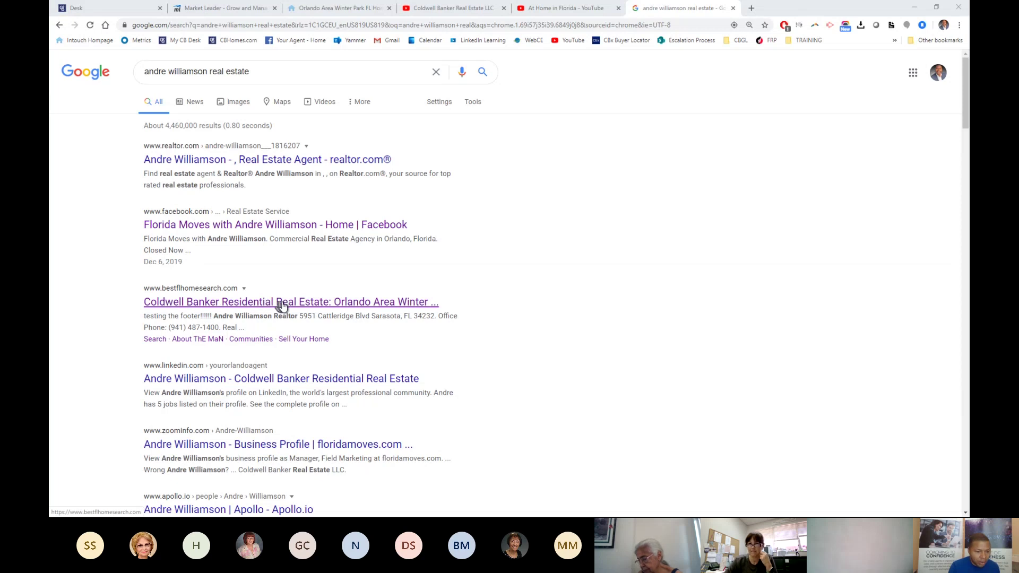
key(ctrl)
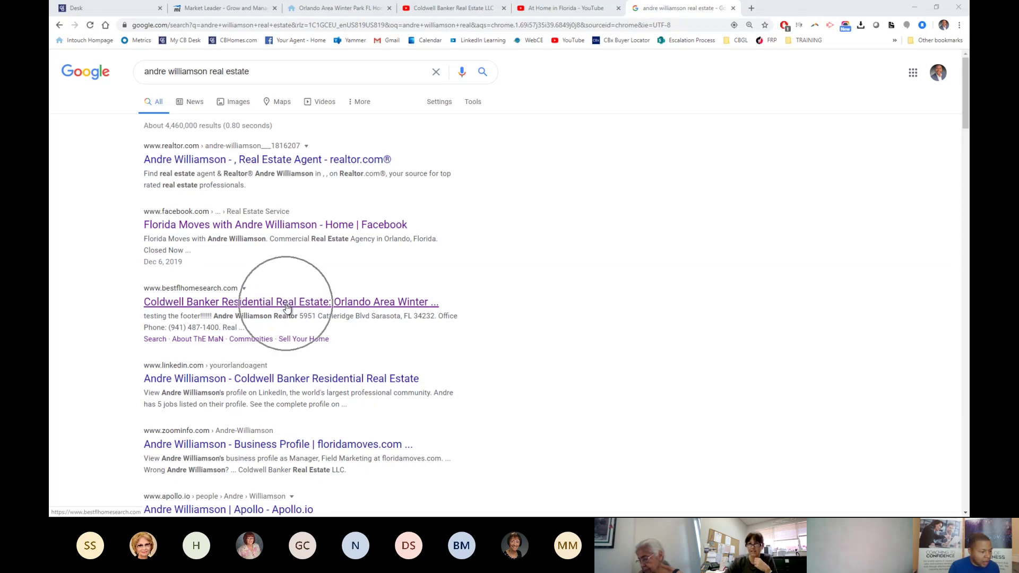
key(ctrl)
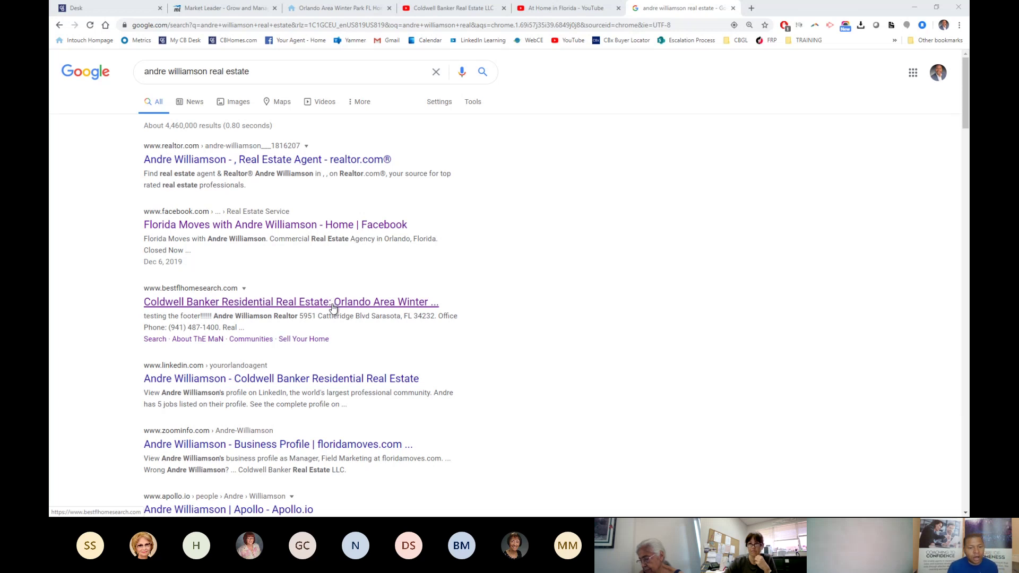
key(ctrl)
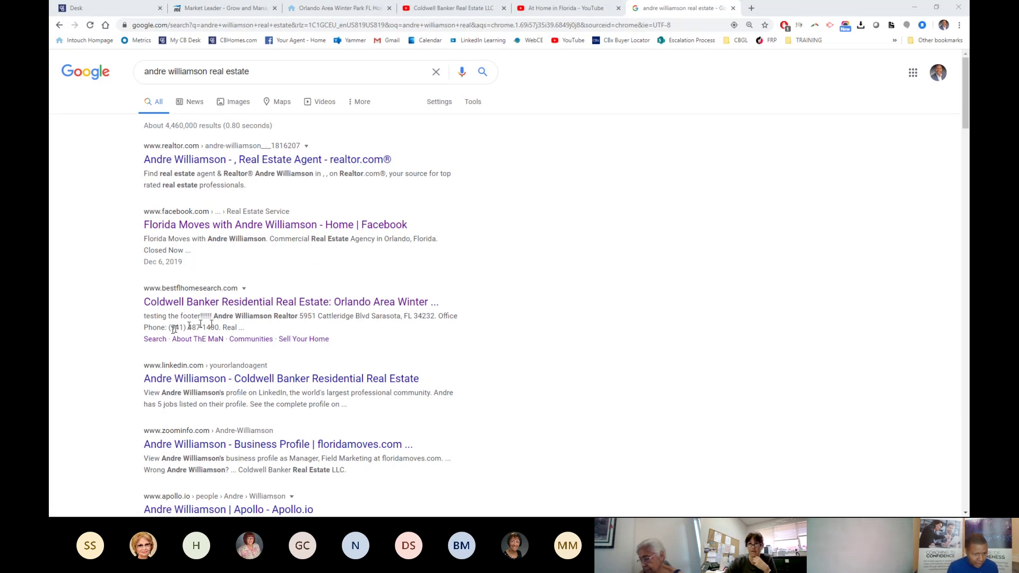
drag(143, 320, 448, 322)
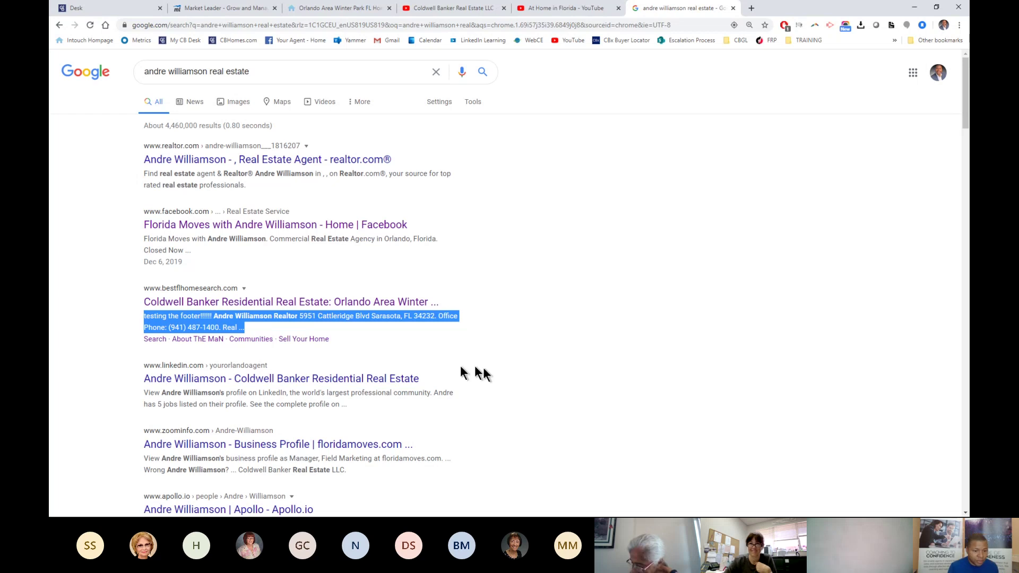
scroll(461, 373, down, 1)
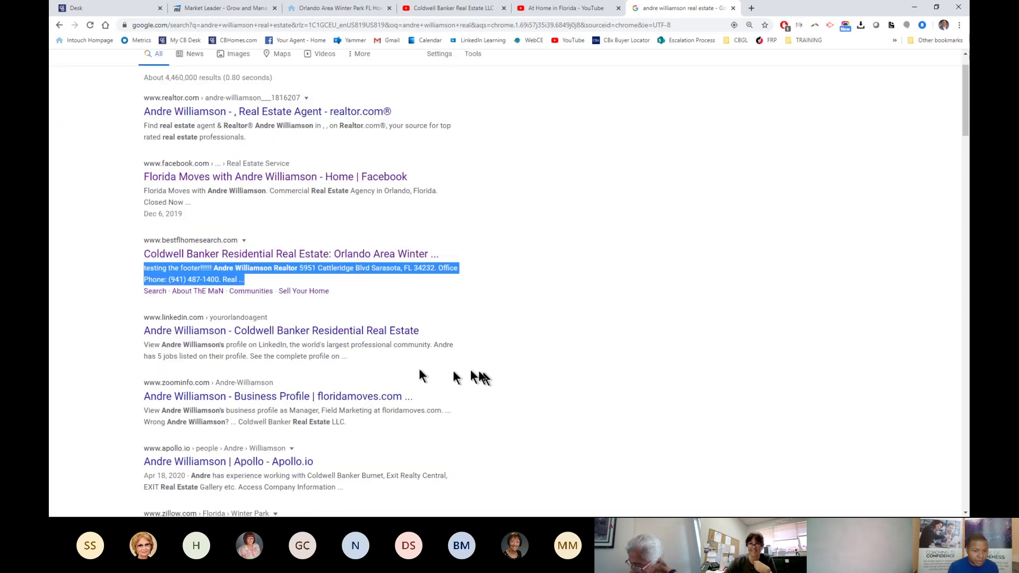
click(189, 254)
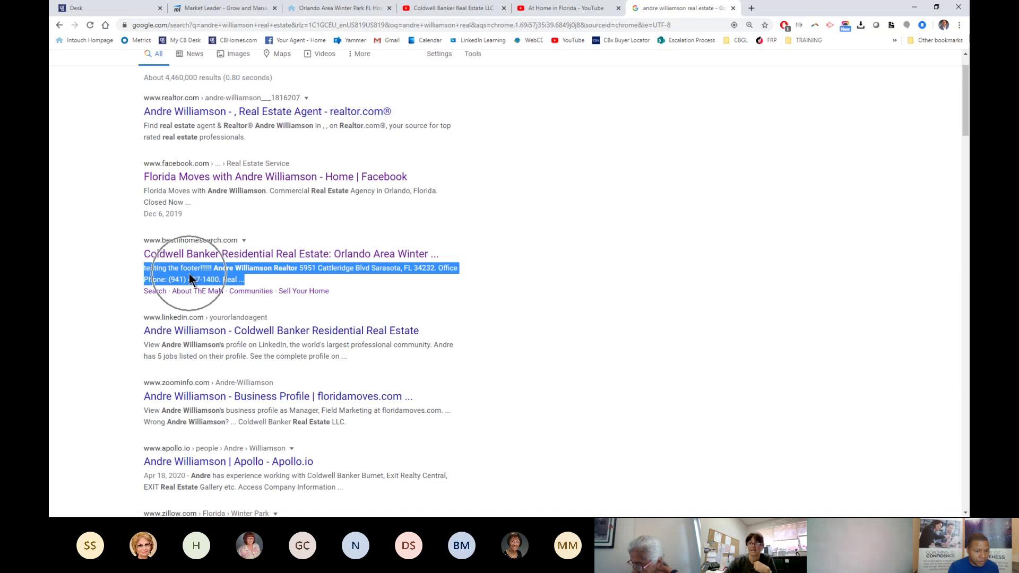
click(534, 259)
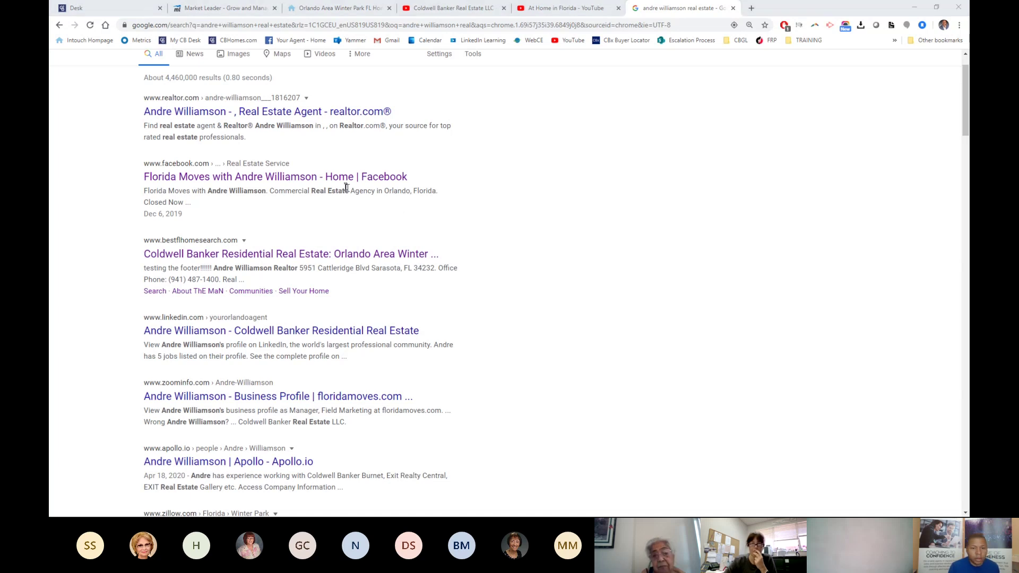
- Compare the titles of the realtor.com and Facebook results and highlight the description under the Facebook result
click(328, 181)
click(342, 112)
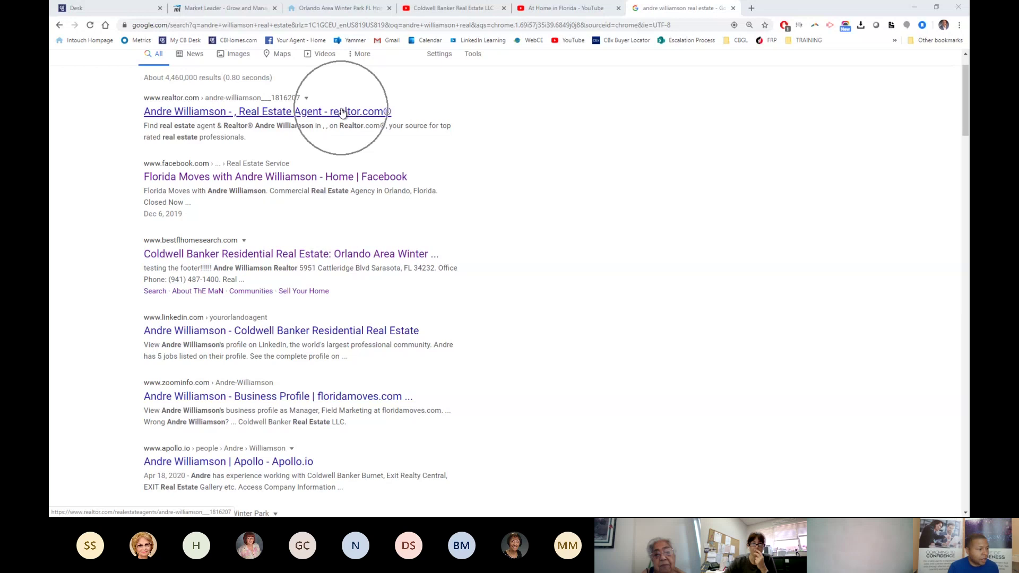
click(342, 112)
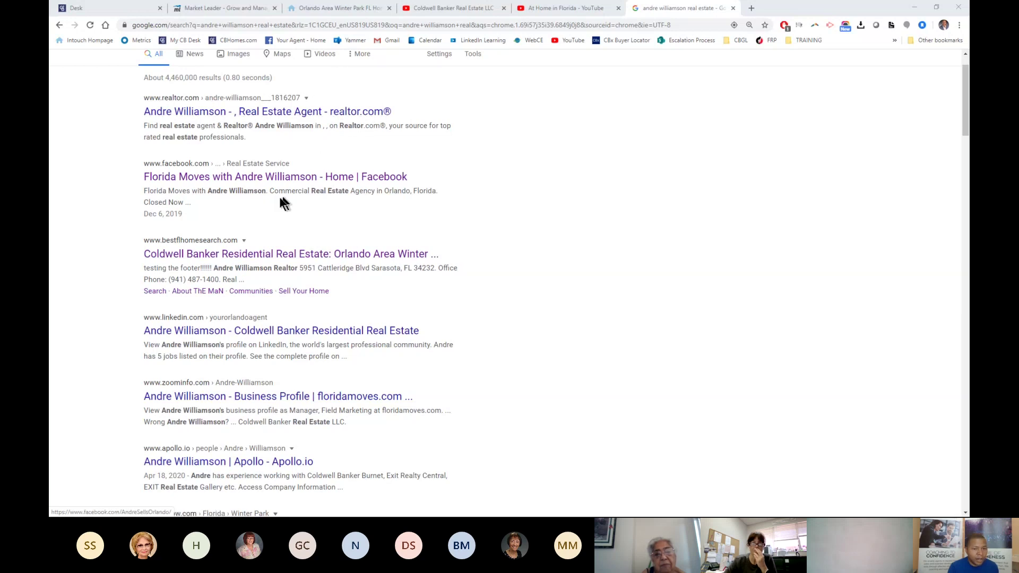
drag(198, 206, 141, 194)
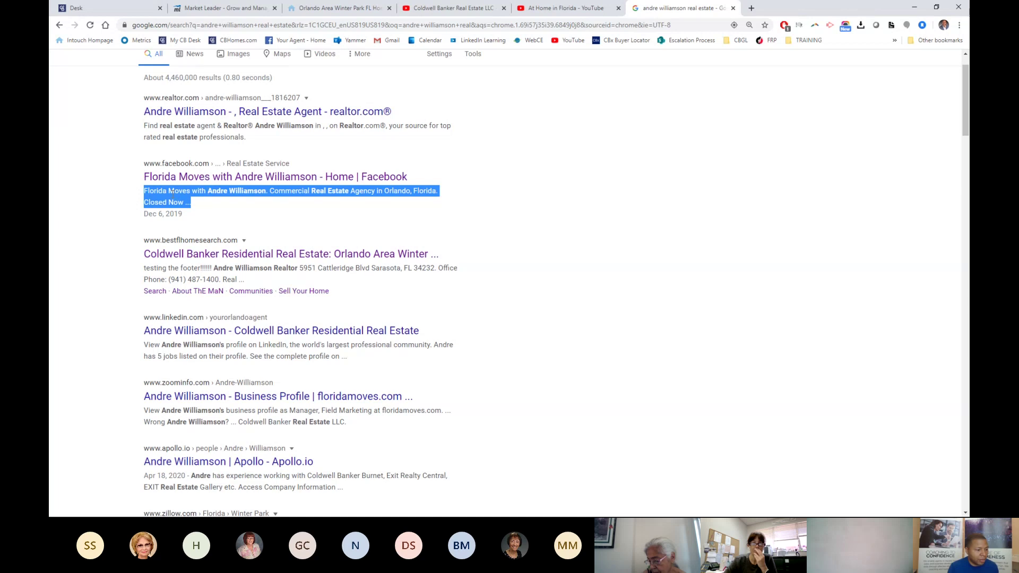
key(ctrl+c)
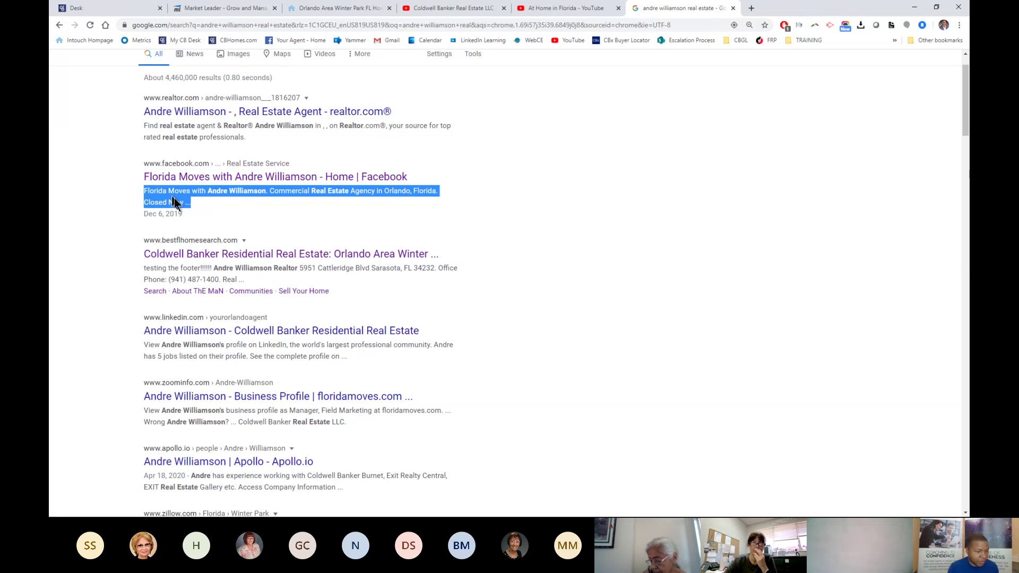
- Return to the site's Pages and Menus and open the SEO settings of the Home page
click(229, 9)
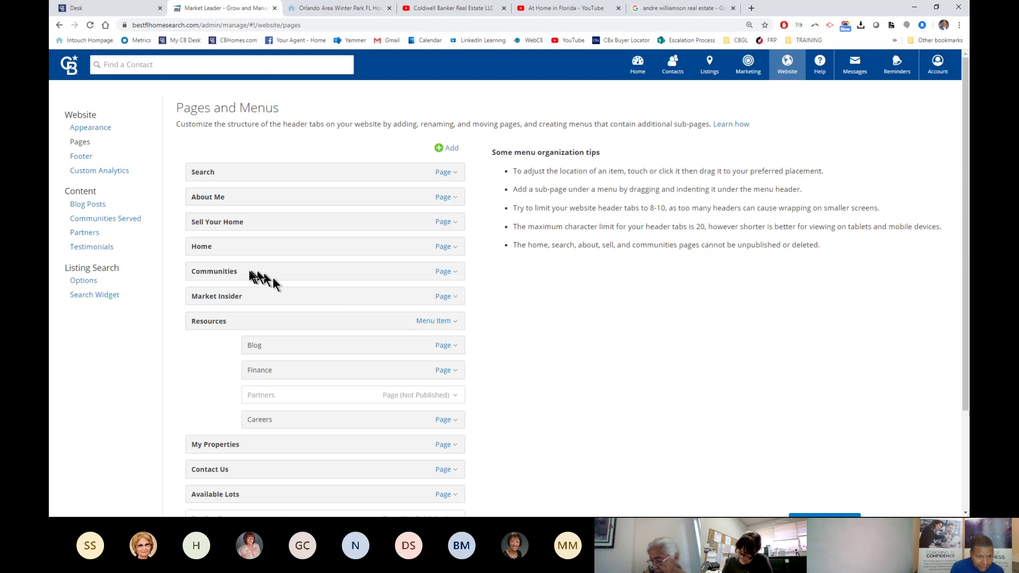
click(205, 252)
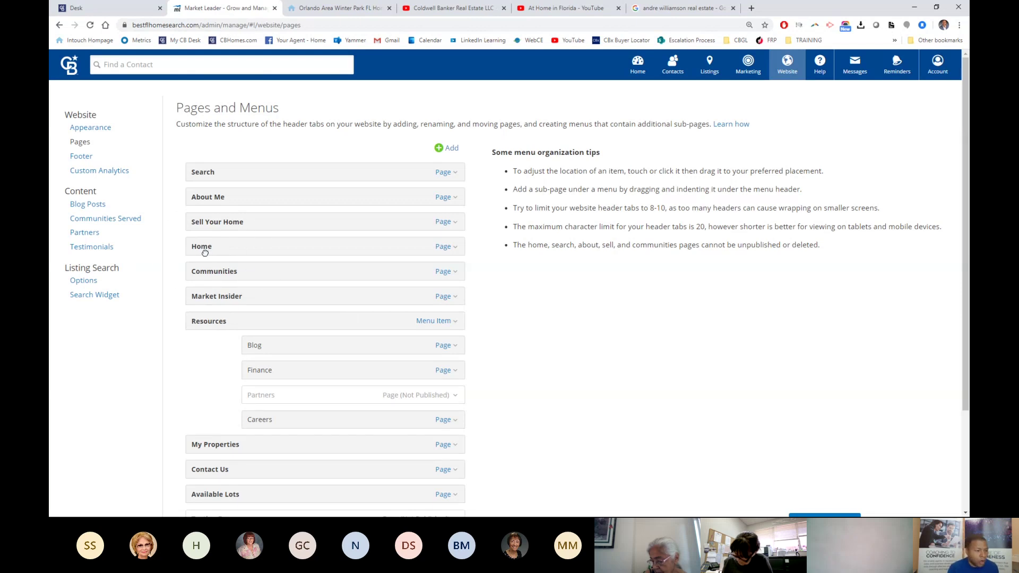
click(205, 252)
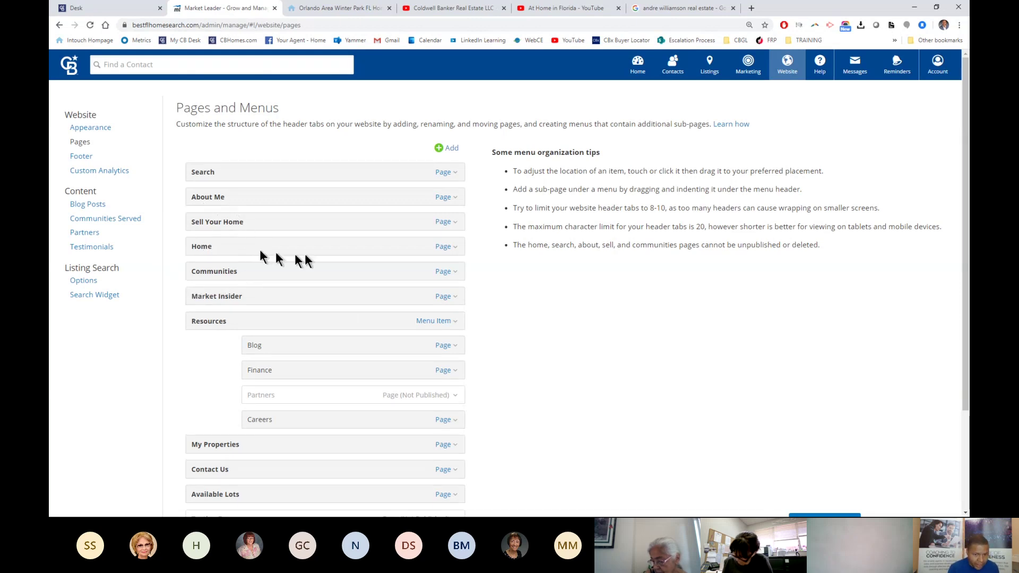
click(443, 249)
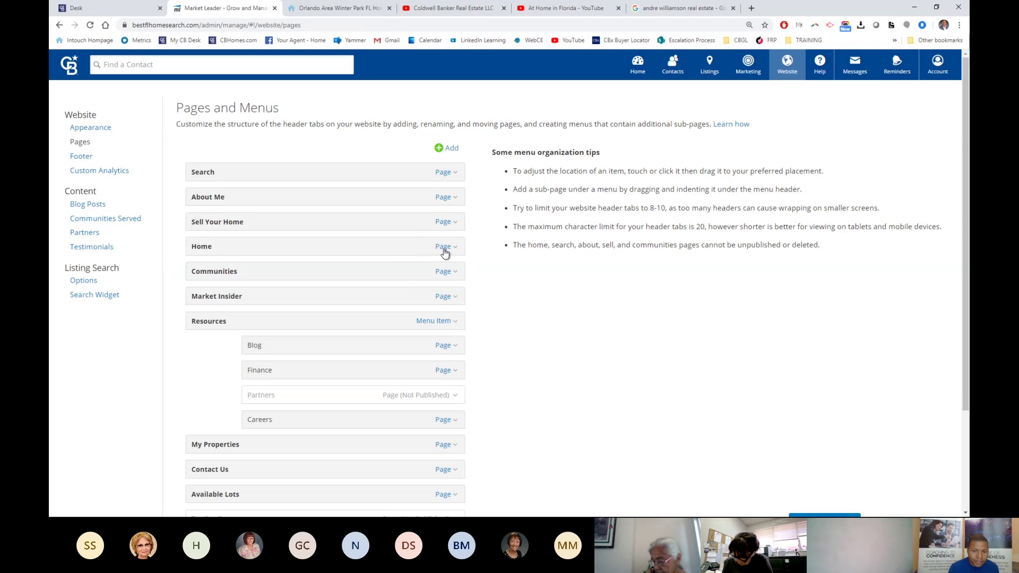
click(406, 300)
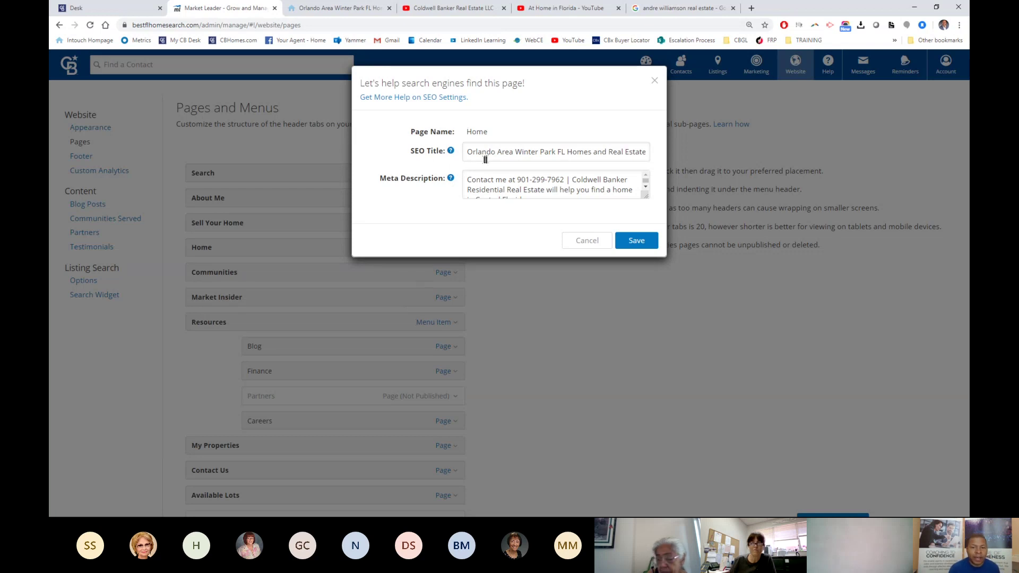
- Append "- Coldwell Banker Realty" to the end of the Home page's SEO title
click(596, 152)
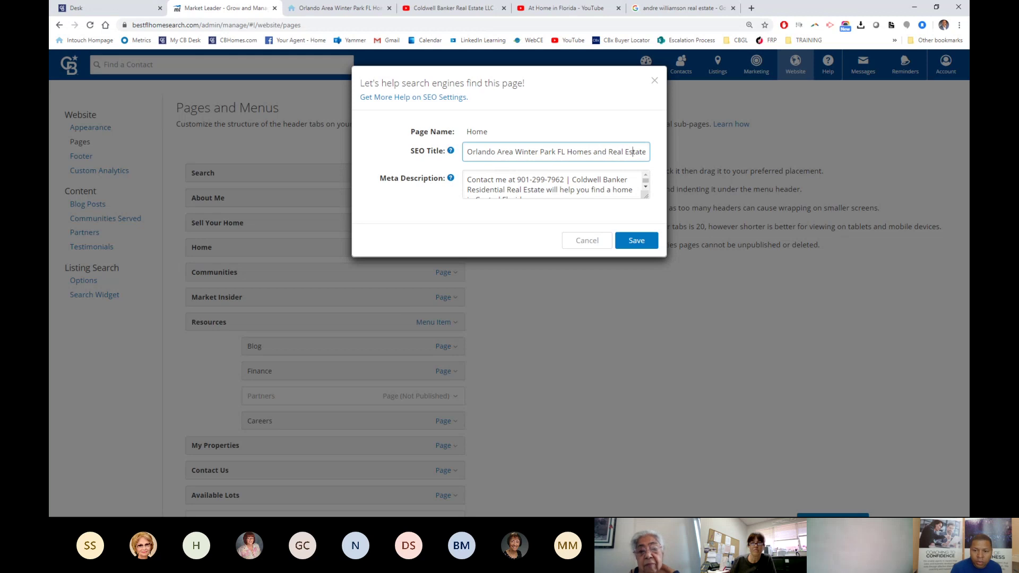
text(- Coldwell Banker Res)
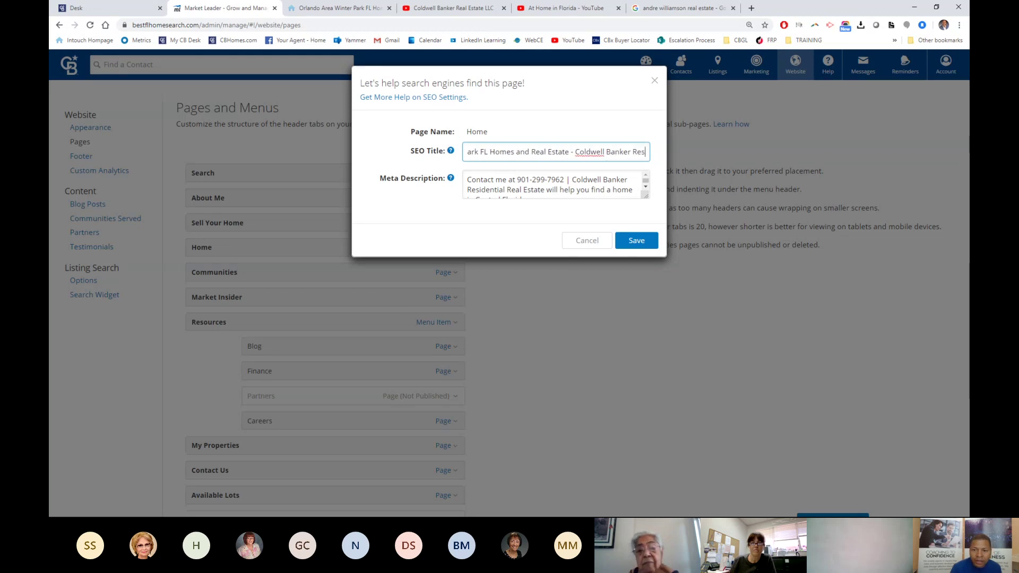
text(idential Real Estate)
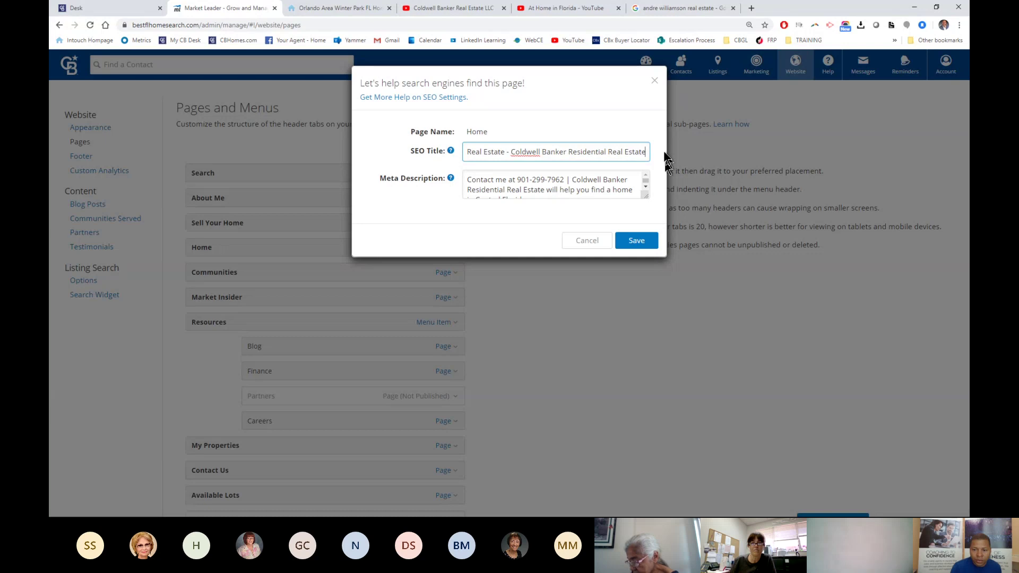
drag(645, 152, 573, 154)
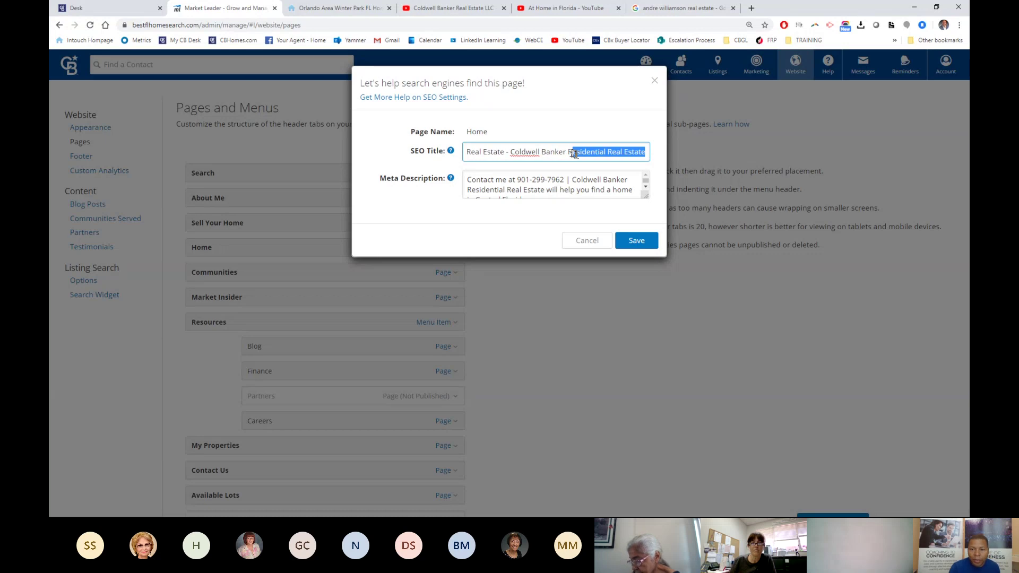
text(alty)
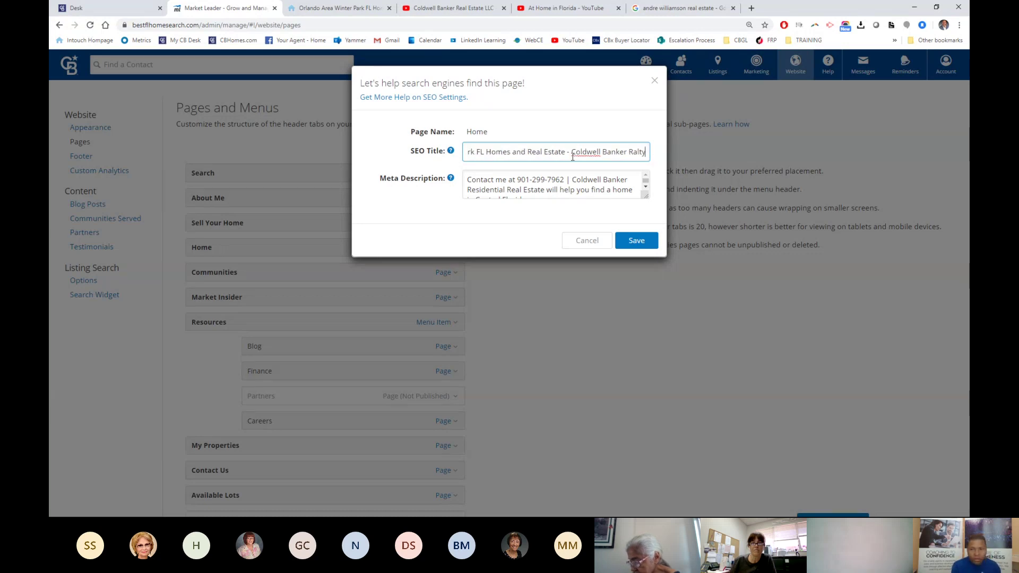
key(BackSpace)
key(BackSpace)
key(BackSpace)
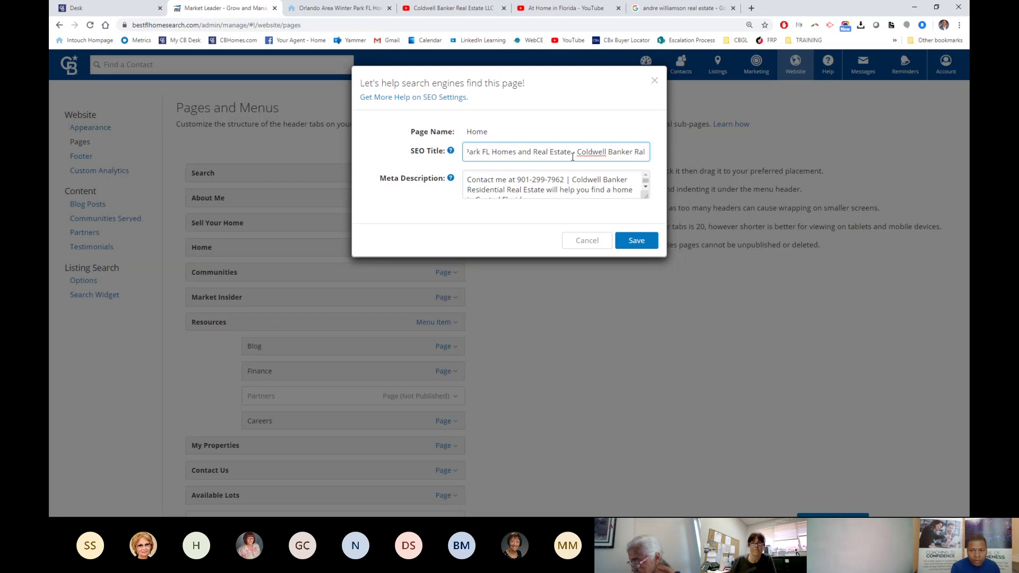
text(alty)
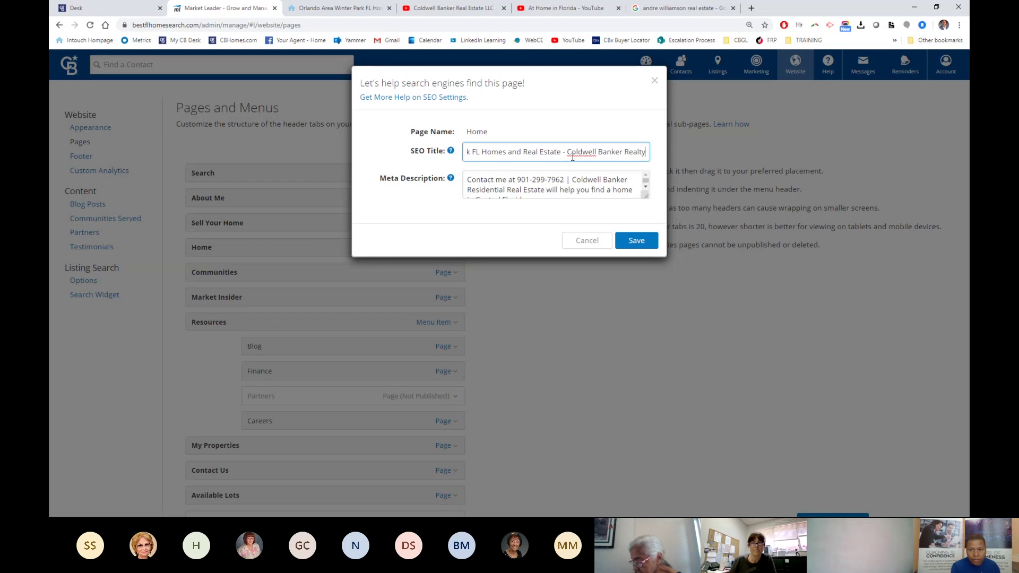
- Replace "Residential Real Estate" with "Realty" in the Home page's meta description and save the SEO settings
click(565, 179)
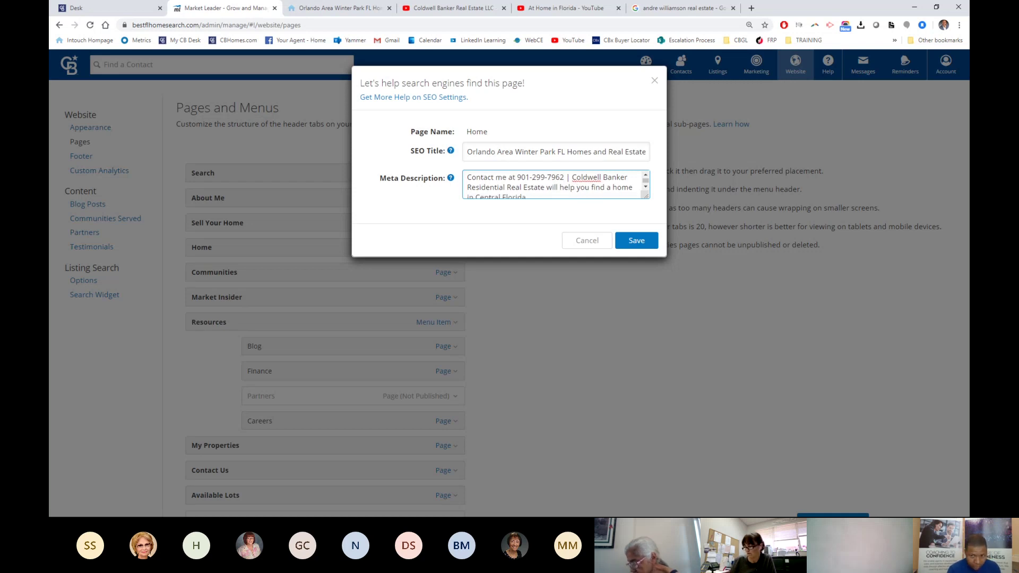
scroll(506, 183, down, 1)
scroll(507, 183, up, 1)
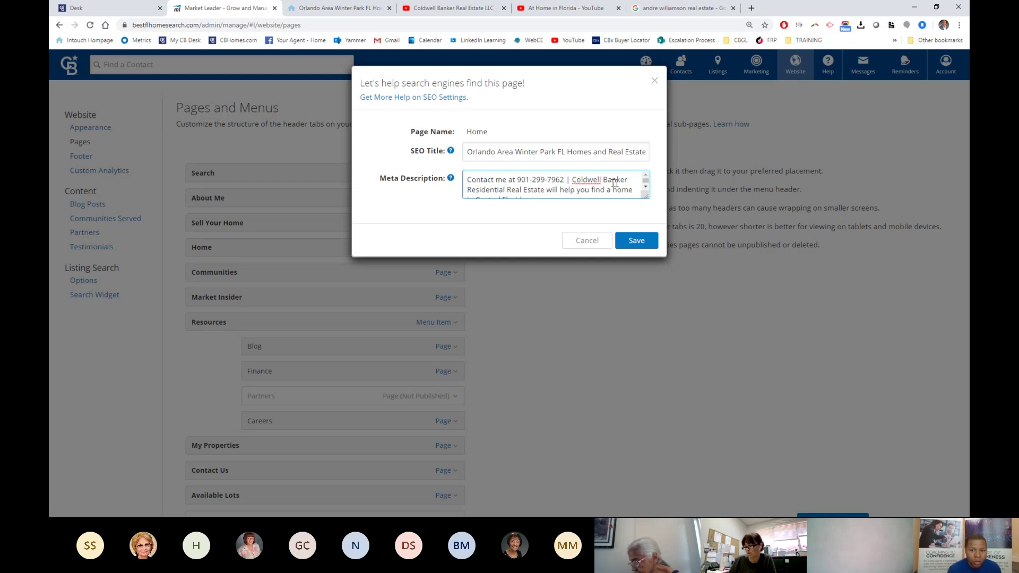
scroll(584, 182, down, 1)
drag(545, 180, 479, 182)
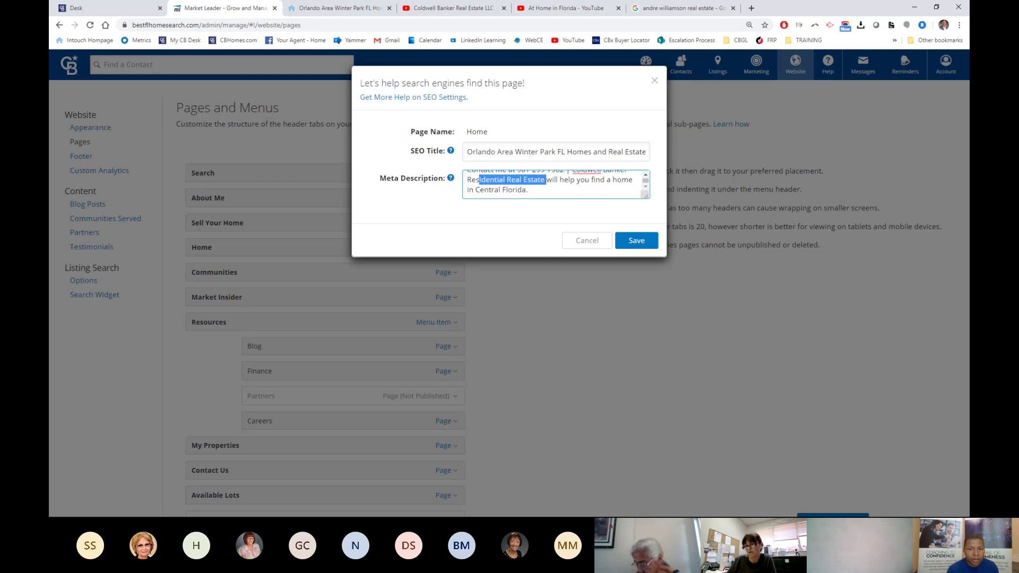
text(alty)
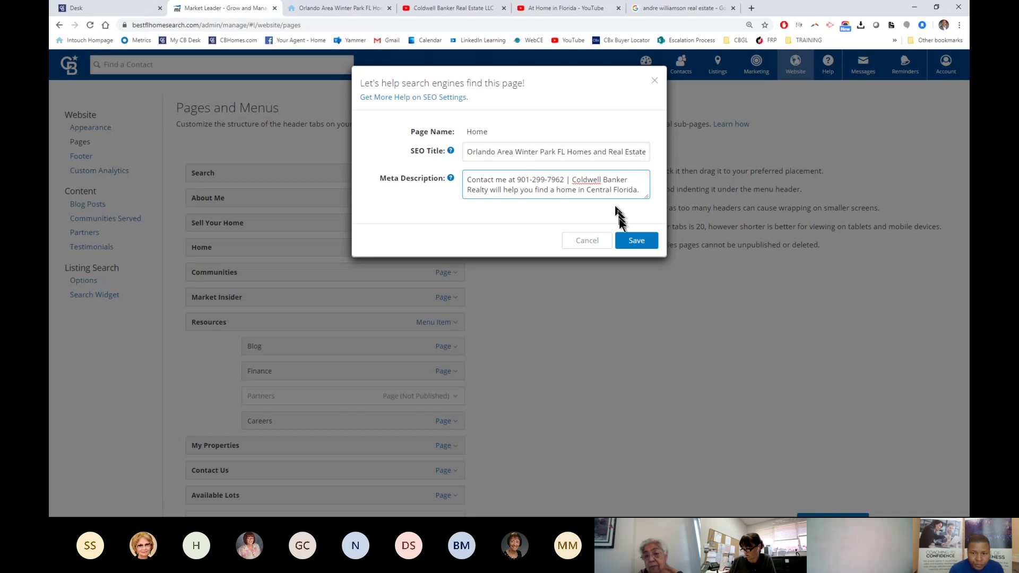
click(636, 241)
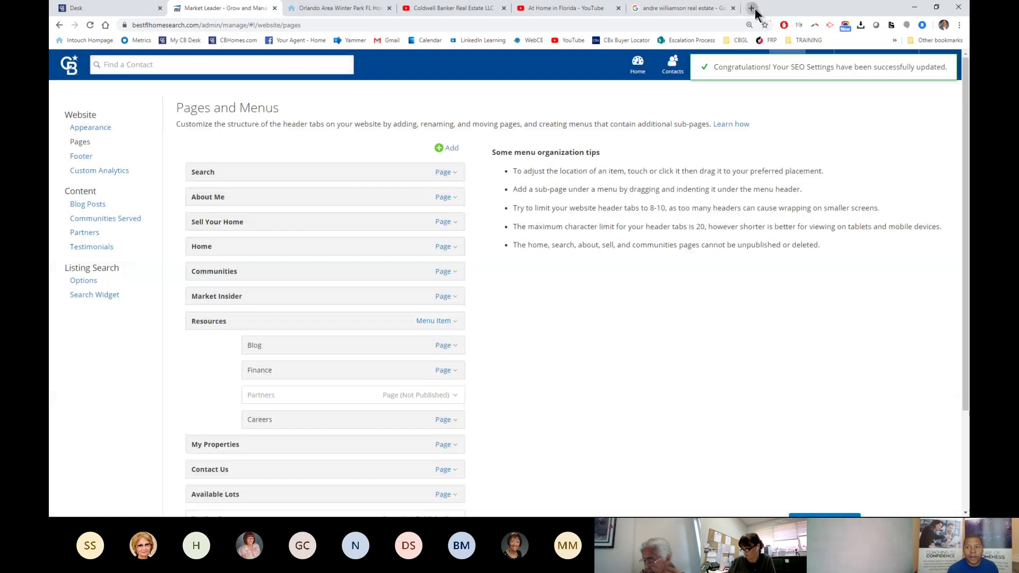
- Search Google in a new tab for "seo terms for real estate"
click(753, 9)
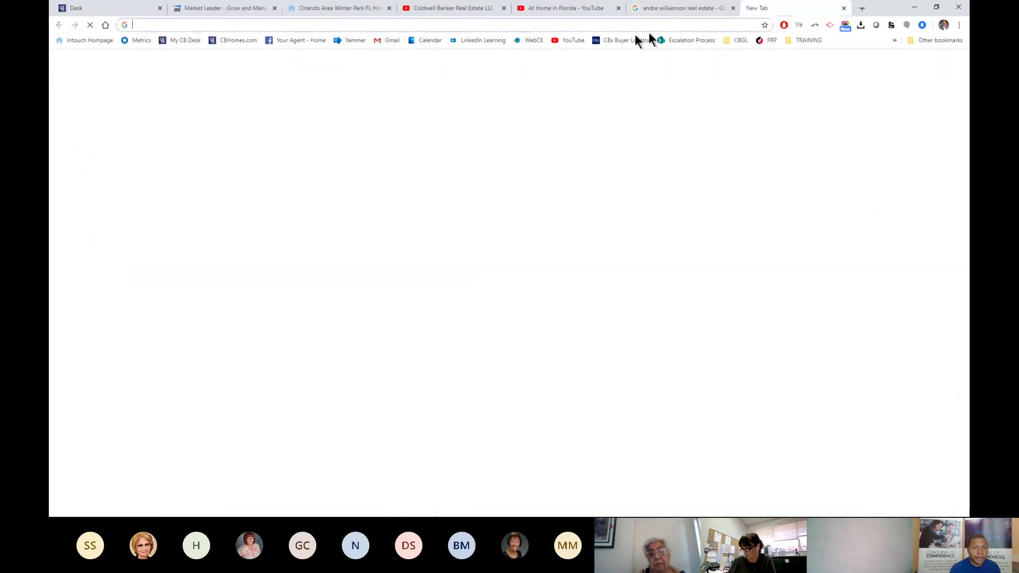
text(seo)
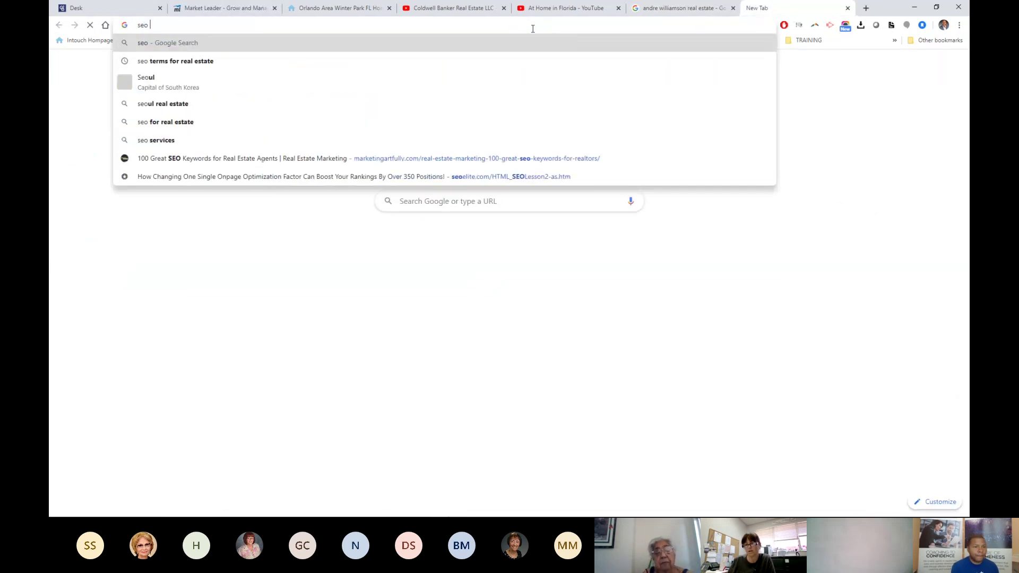
key(Down)
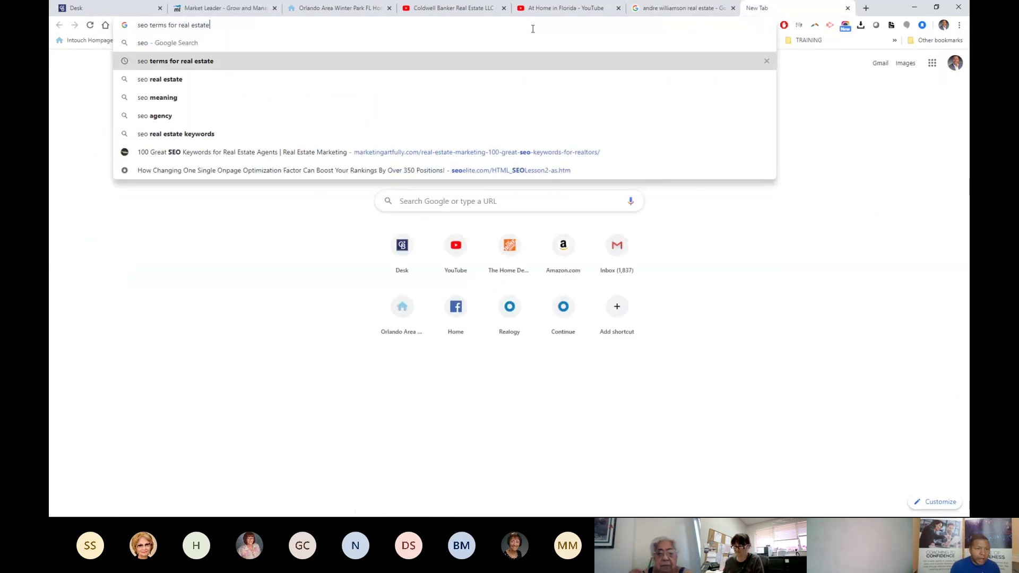
key(Return)
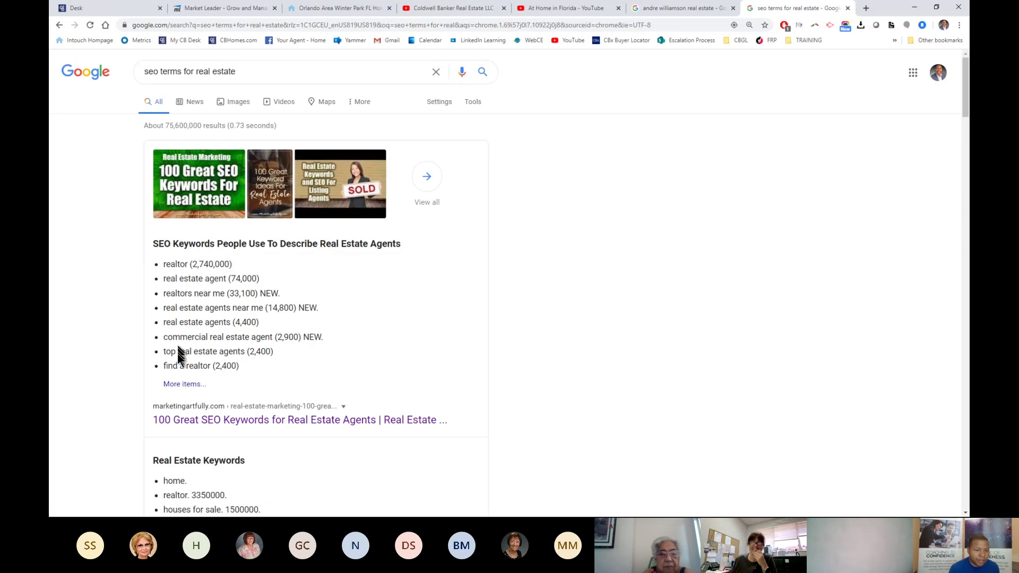
- Open the marketingartfully.com article on 100 great SEO keywords and read its list of keywords describing real estate agents
scroll(211, 374, down, 1)
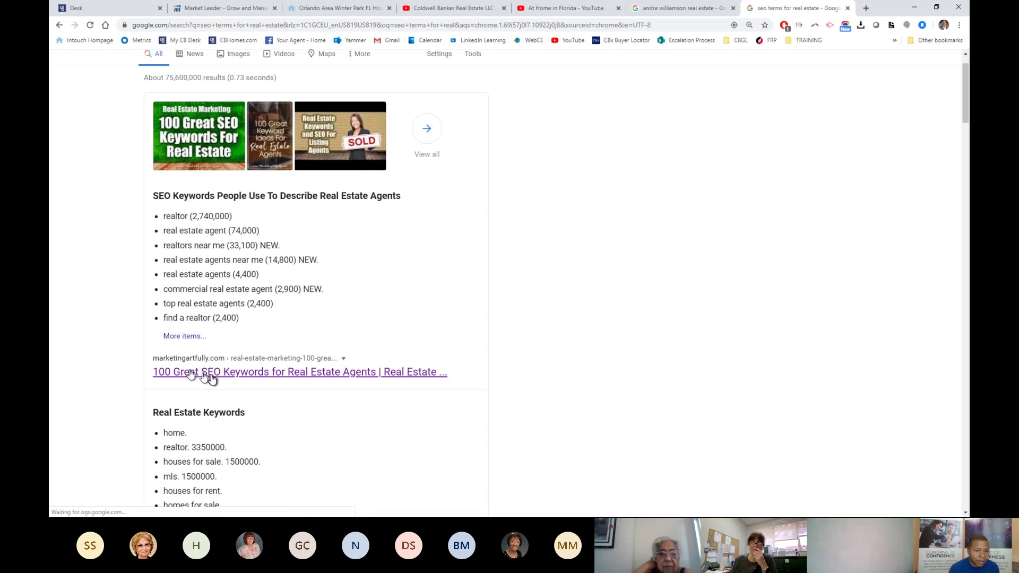
click(212, 377)
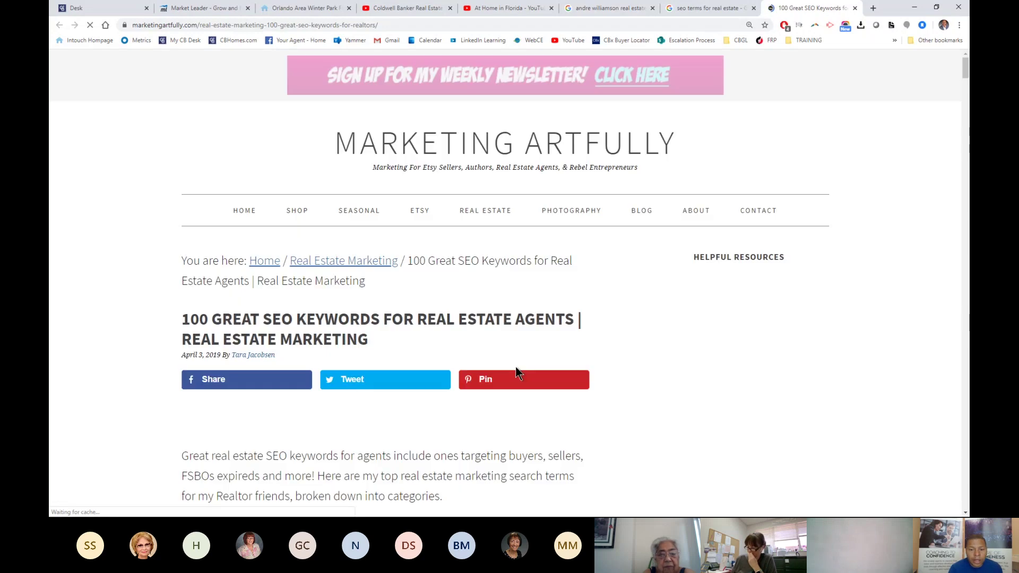
scroll(515, 366, down, 4)
scroll(467, 356, down, 5)
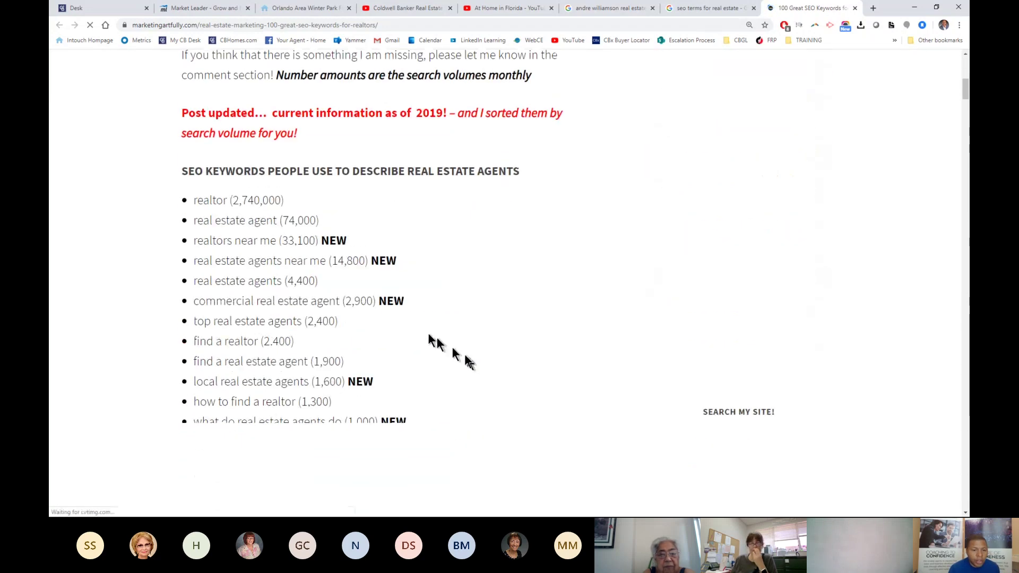
scroll(180, 346, down, 2)
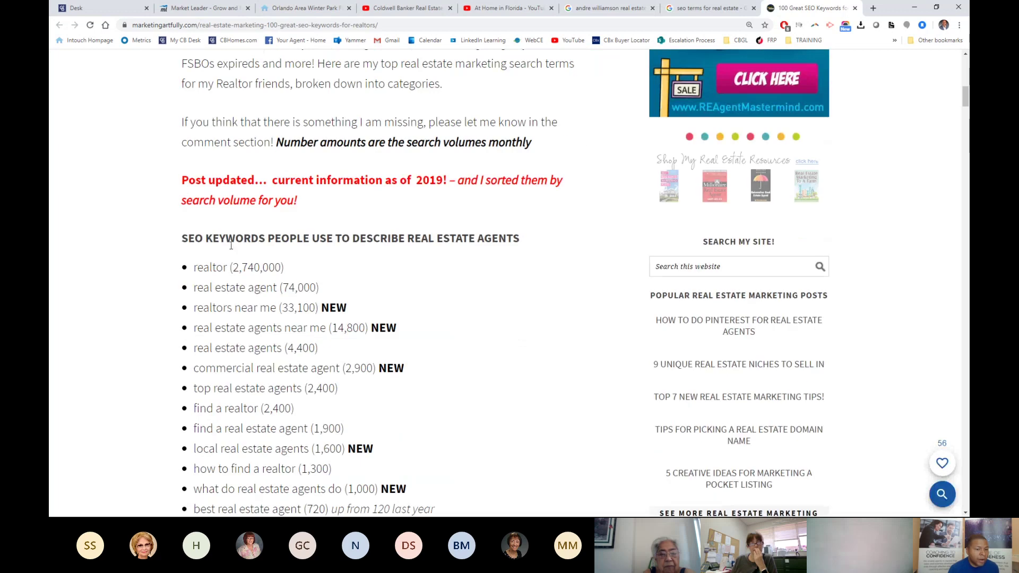
scroll(222, 403, down, 2)
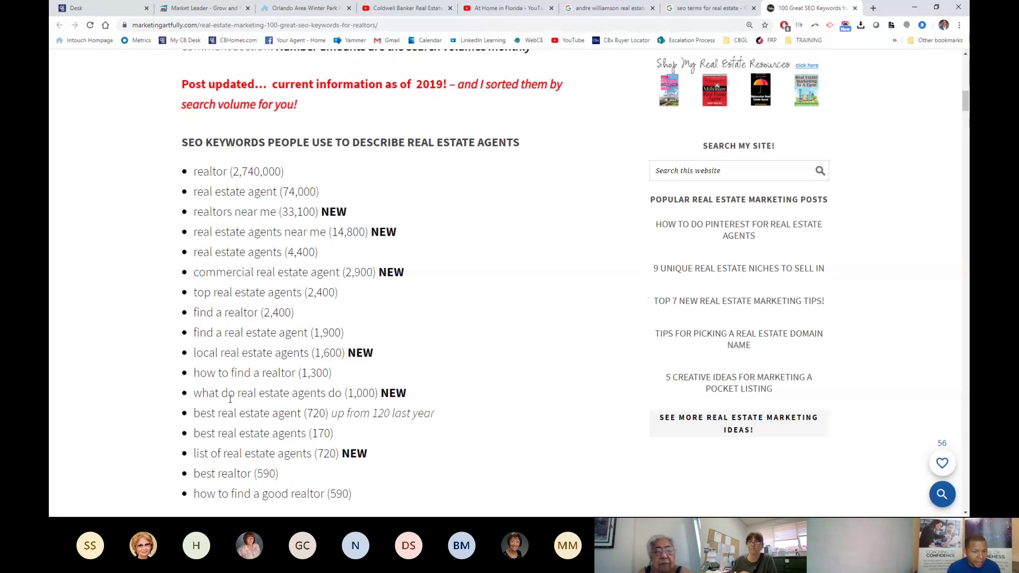
- Return to the site's Pages and Menus and open the SEO settings of the Sell Your Home page
click(222, 8)
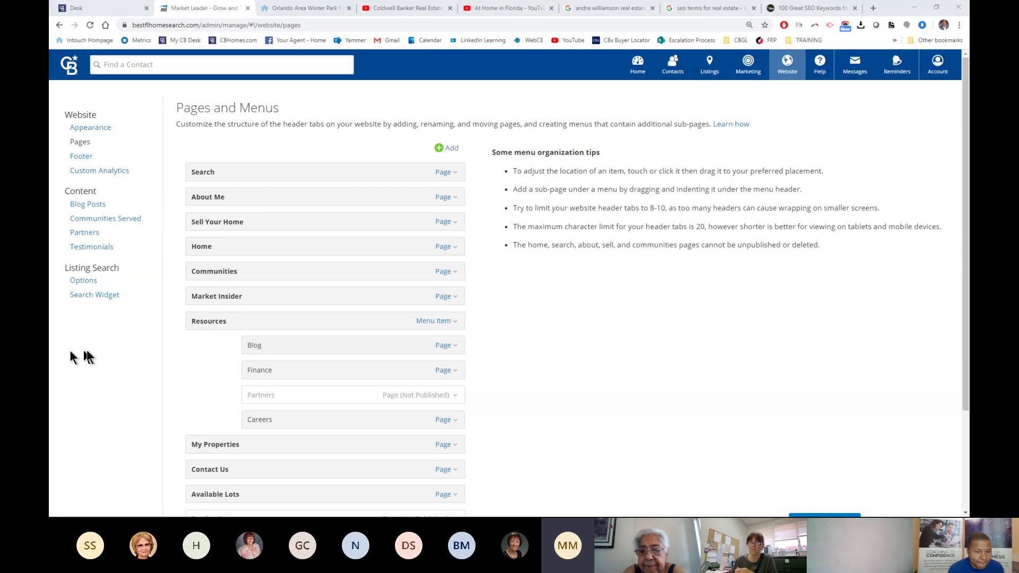
click(218, 225)
click(221, 226)
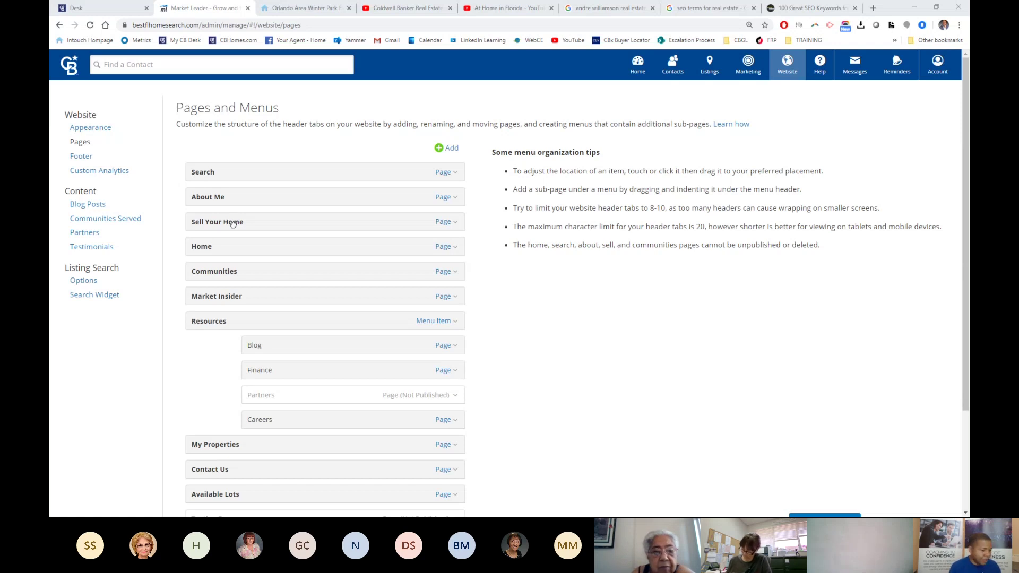
click(444, 224)
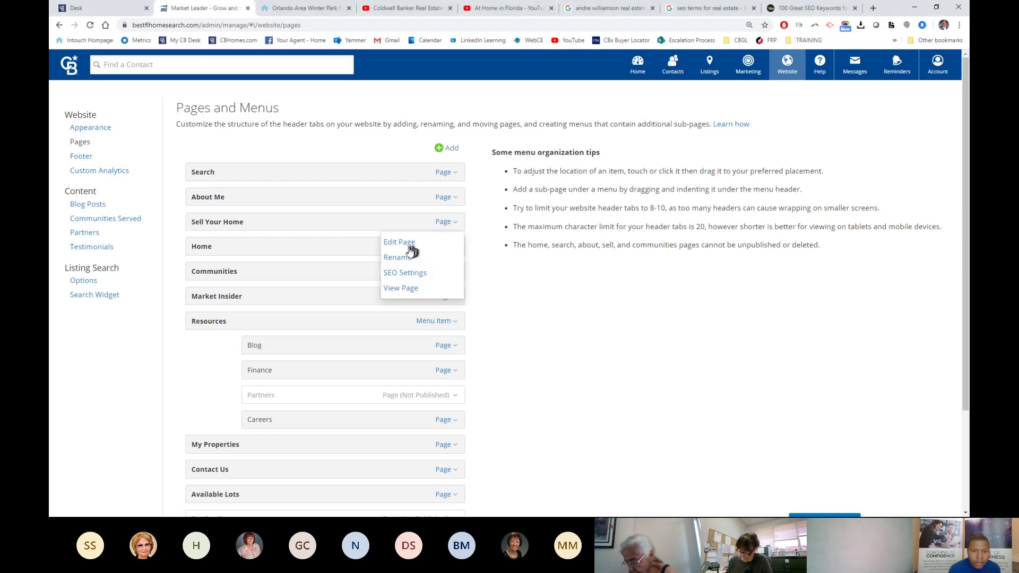
click(398, 275)
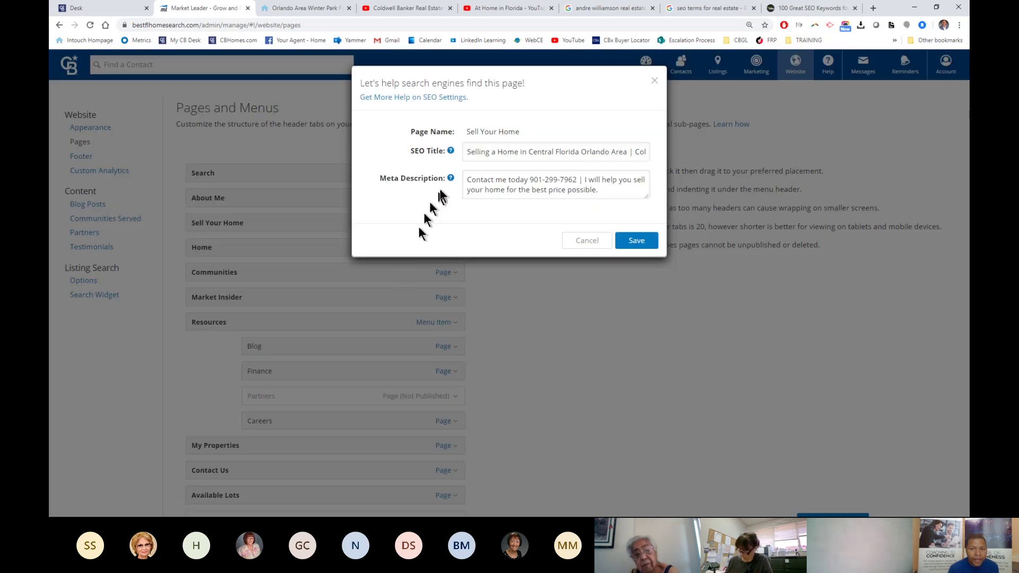
- Examine the Sell Your Home page's SEO title and the contact phrase in its meta description, and close the settings without saving
click(472, 154)
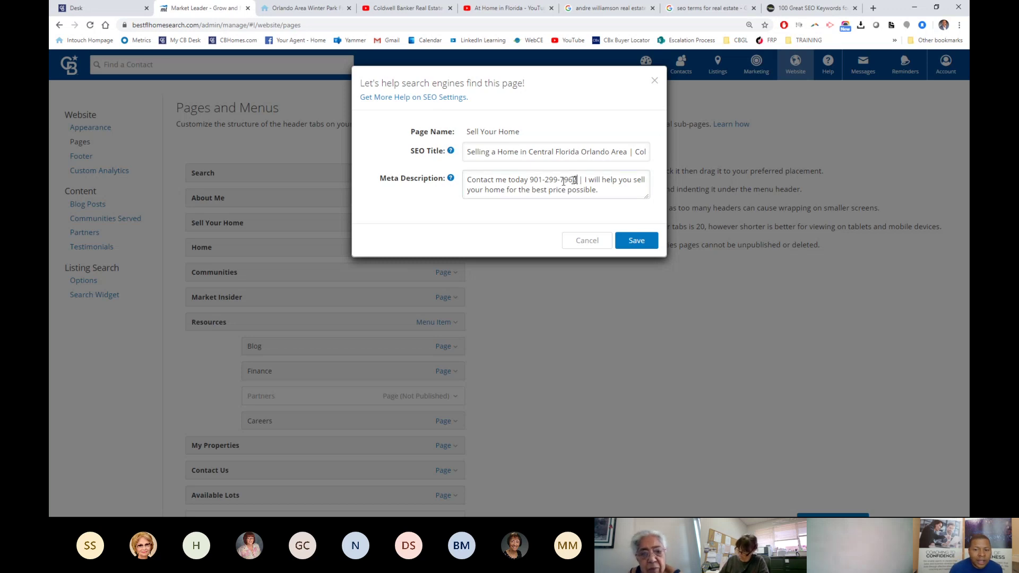
drag(577, 180, 648, 181)
drag(460, 194, 451, 179)
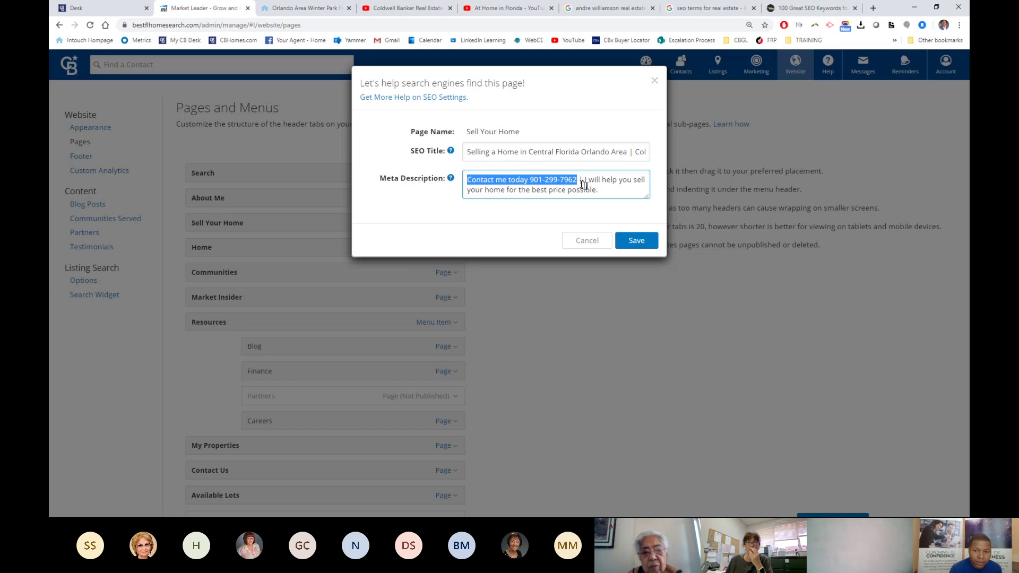
key(ctrl+c)
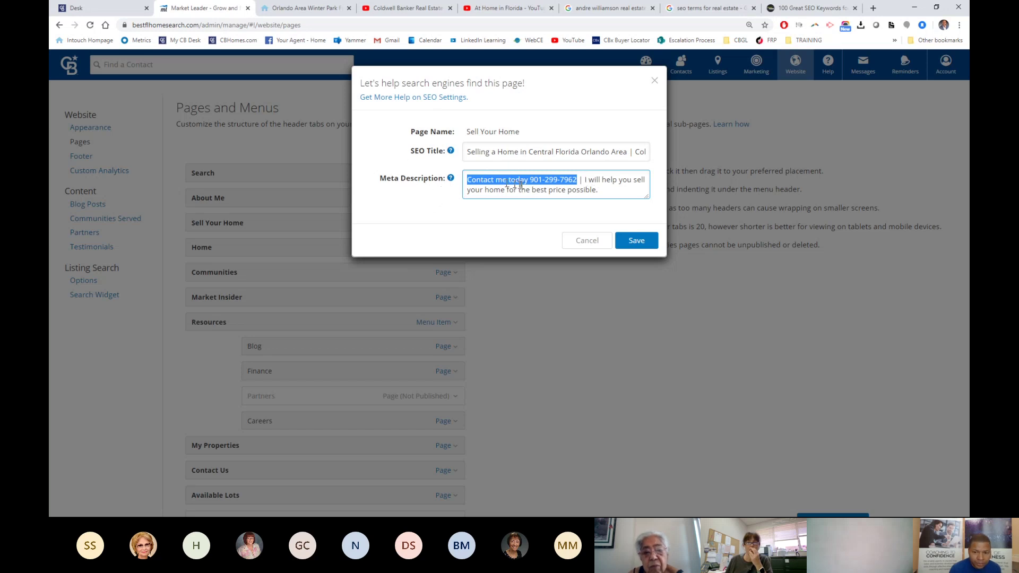
click(491, 211)
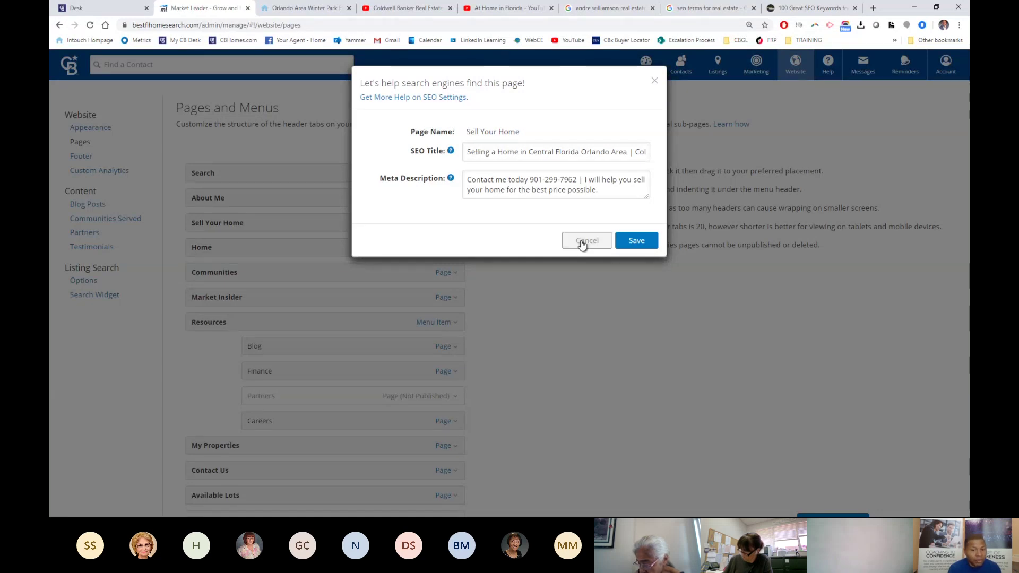
click(564, 242)
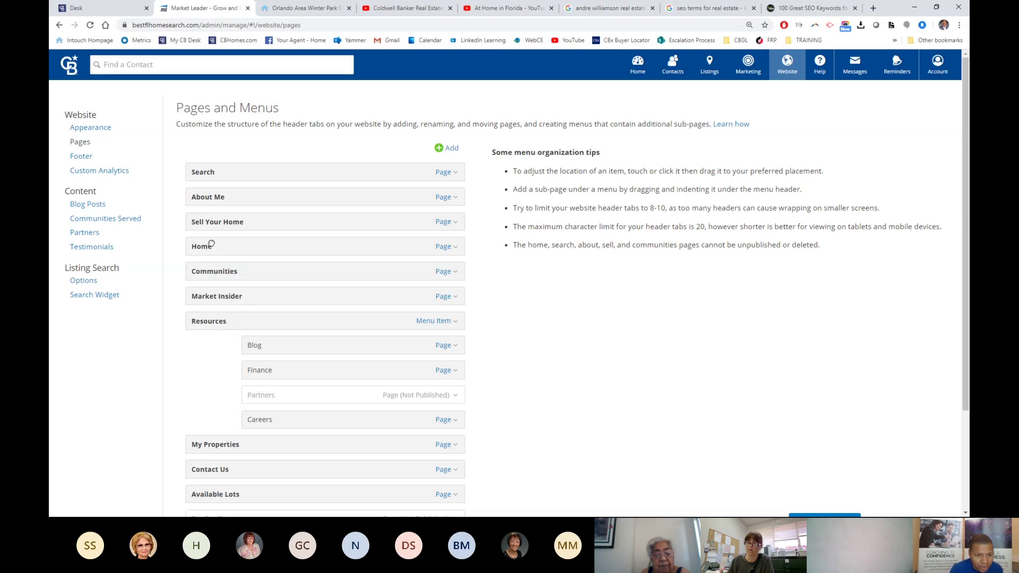
- Reopen the Home page's SEO settings
click(442, 250)
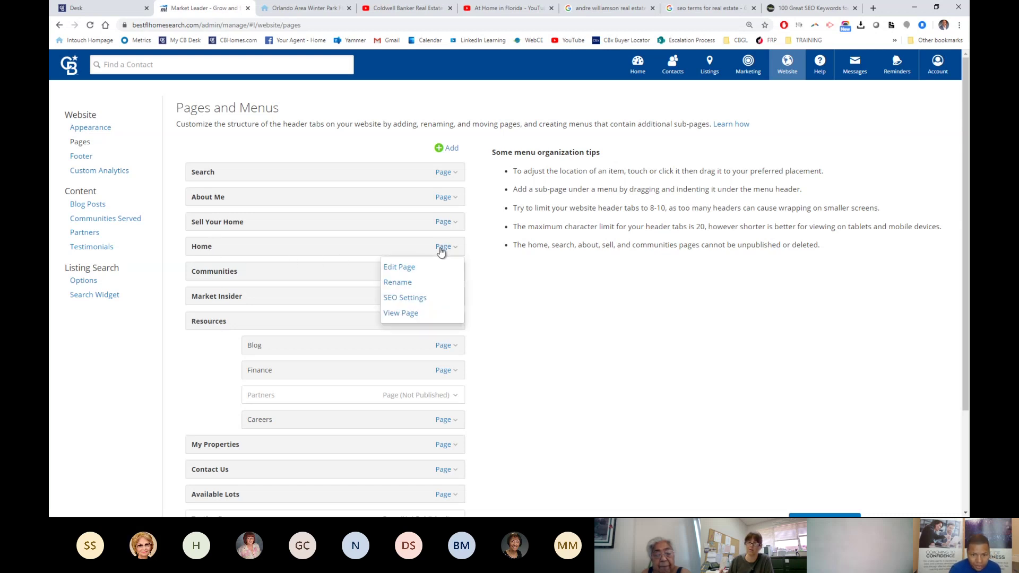
click(407, 299)
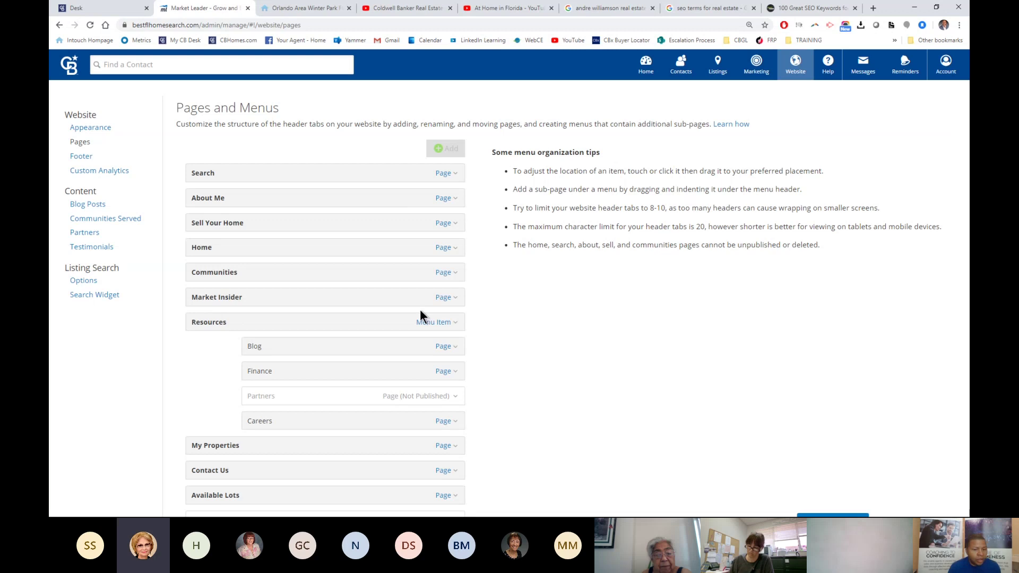